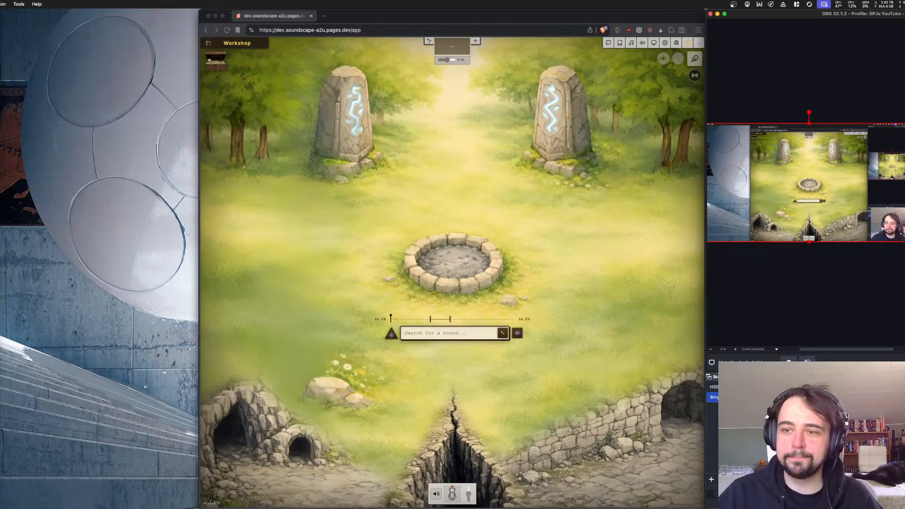
Replay the tutorial in the development version of SoundPainter and advance past its welcome message
click(526, 231)
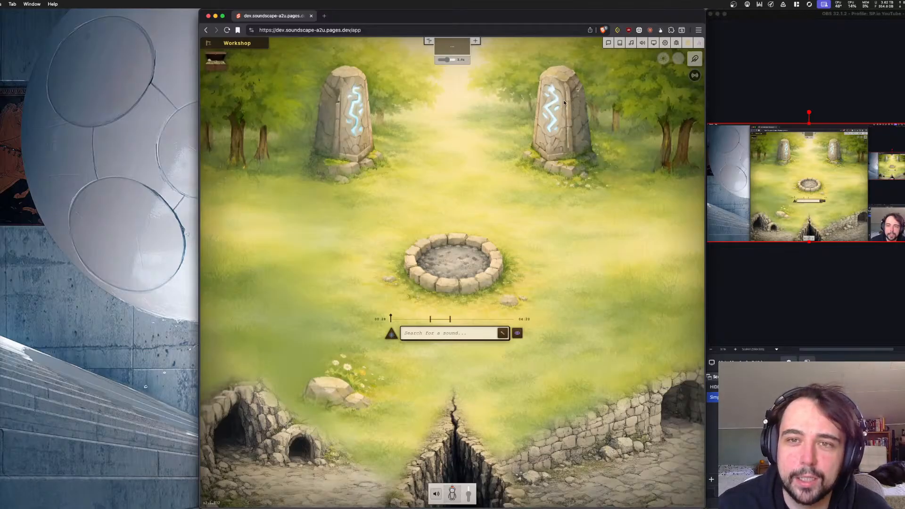
click(620, 42)
click(612, 66)
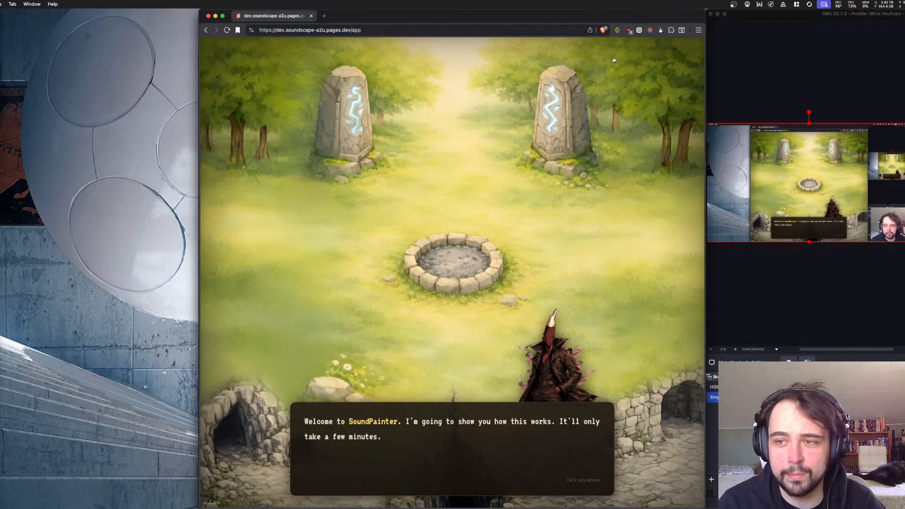
click(439, 152)
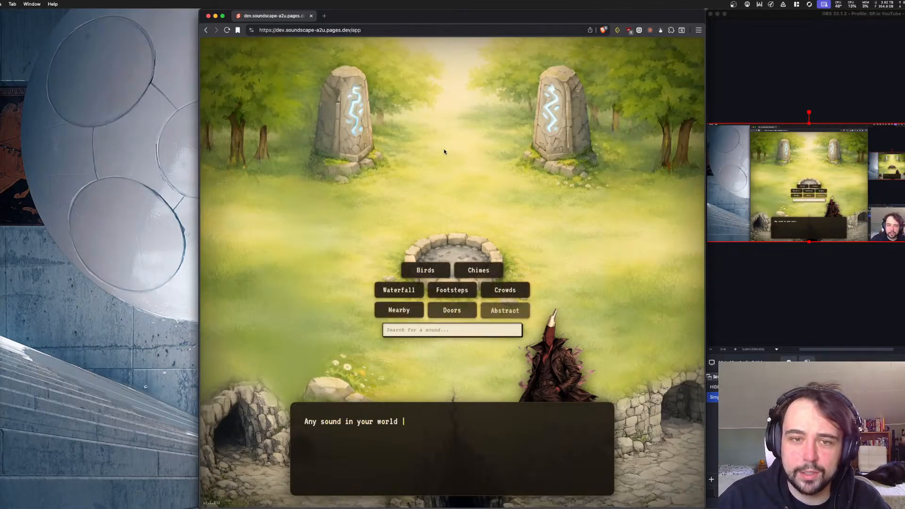
Enlarge the browser window to fill the screen and keep the page at its original zoom level
key(super+minus)
key(ctrl+alt+Return)
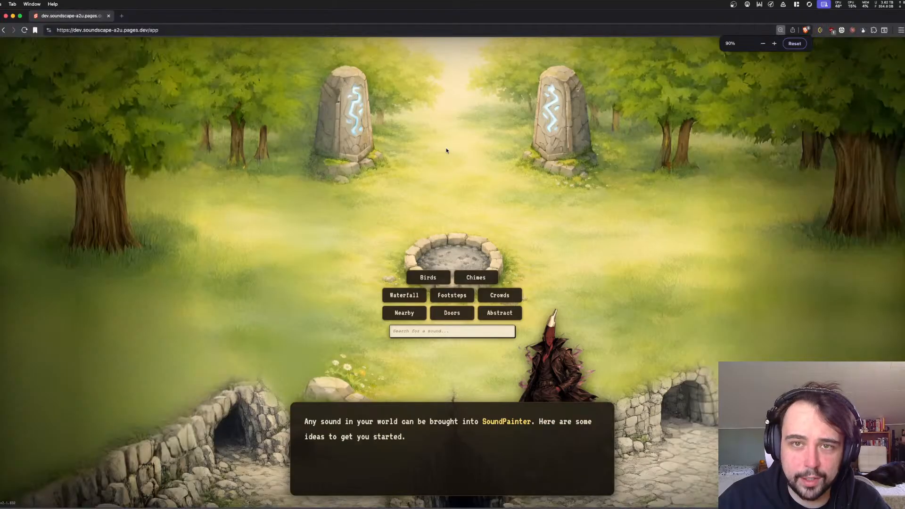
key(super+equal)
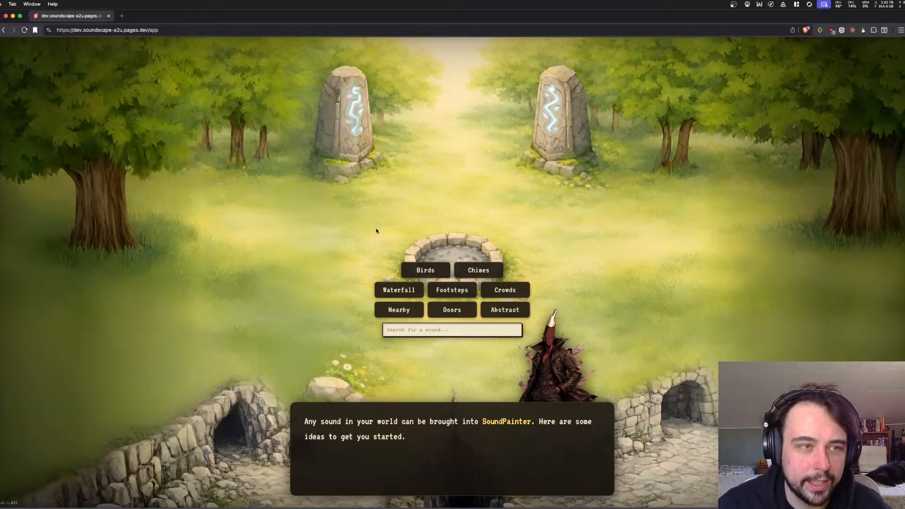
Load soundpainter.io in the browser and resume the Stream Intro board in the Workshop
click(251, 31)
text(https)
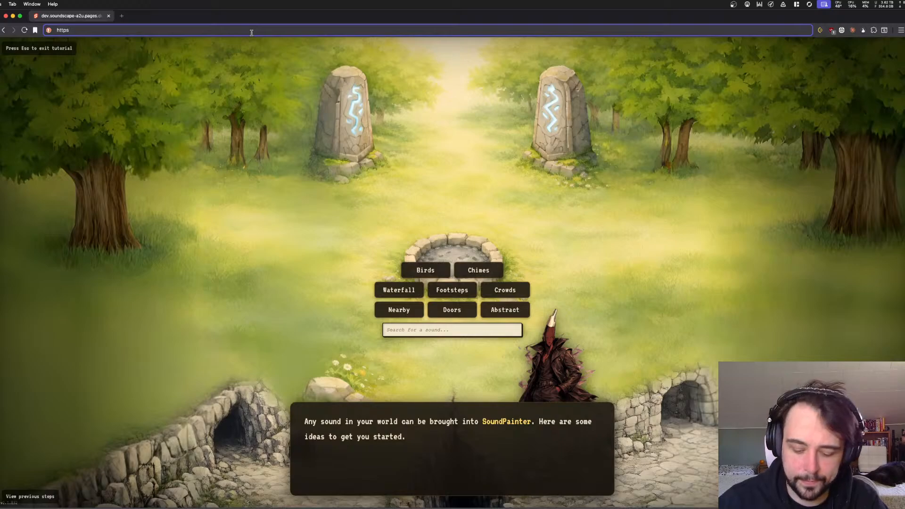
text(:soundpainter.io)
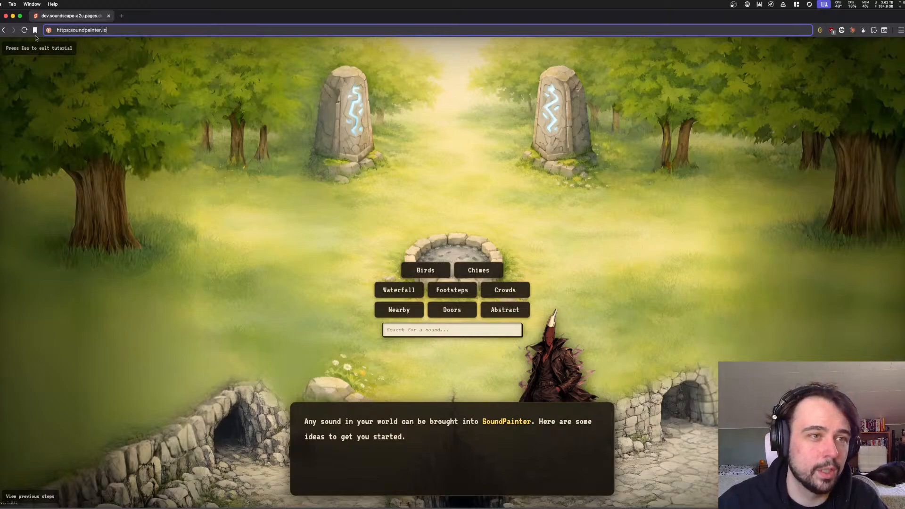
key(Return)
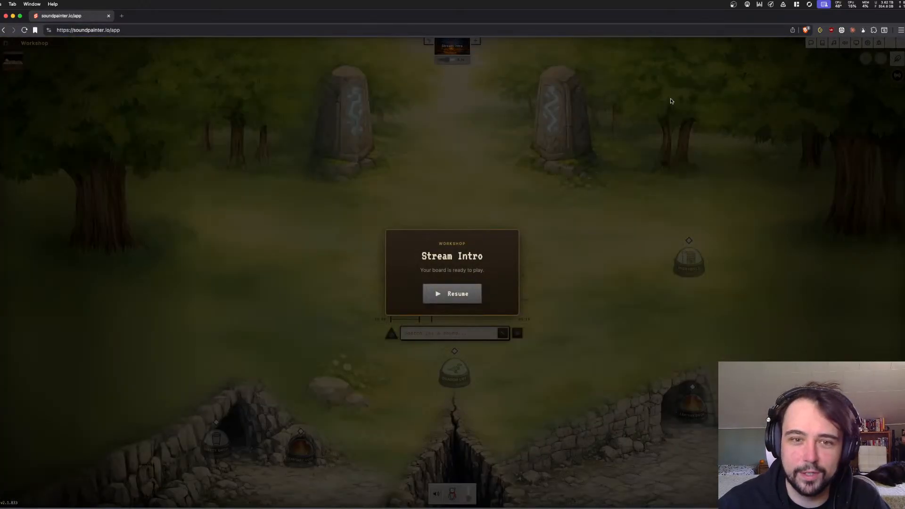
click(451, 296)
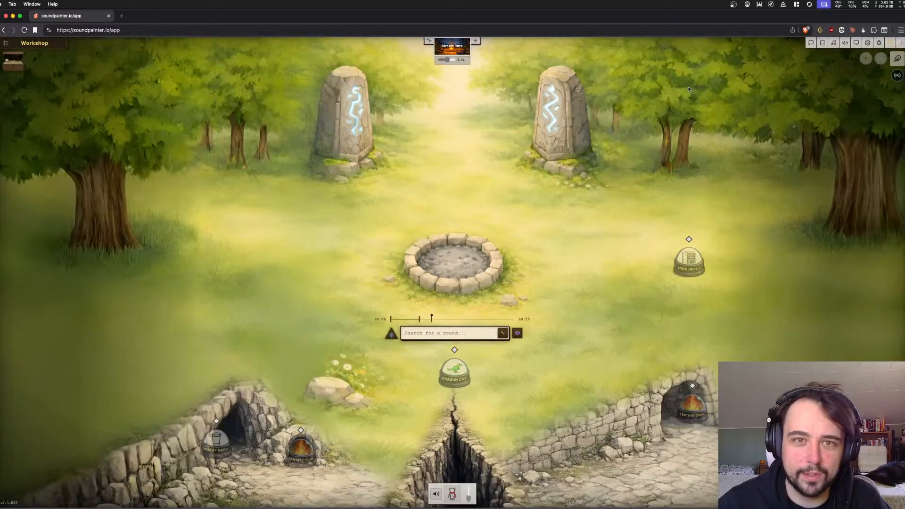
Replay the tutorial from the help guide and advance past the welcome message
click(821, 42)
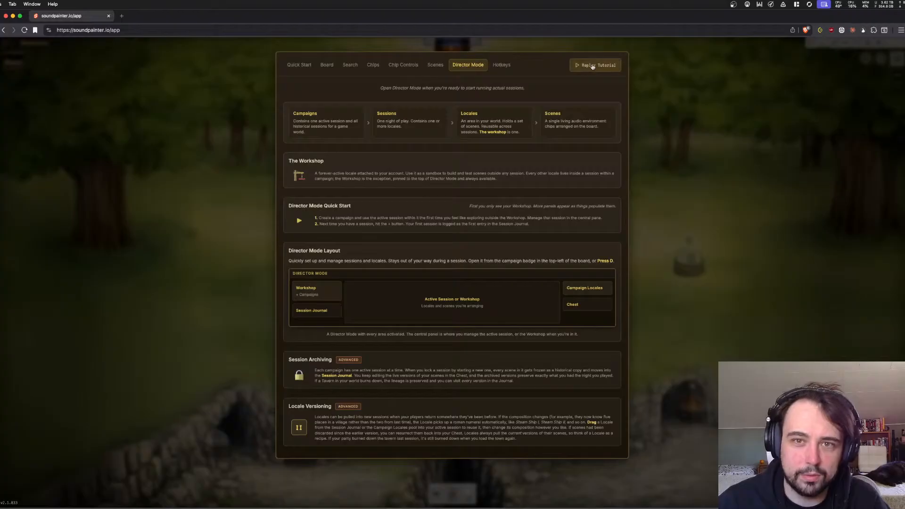
click(636, 94)
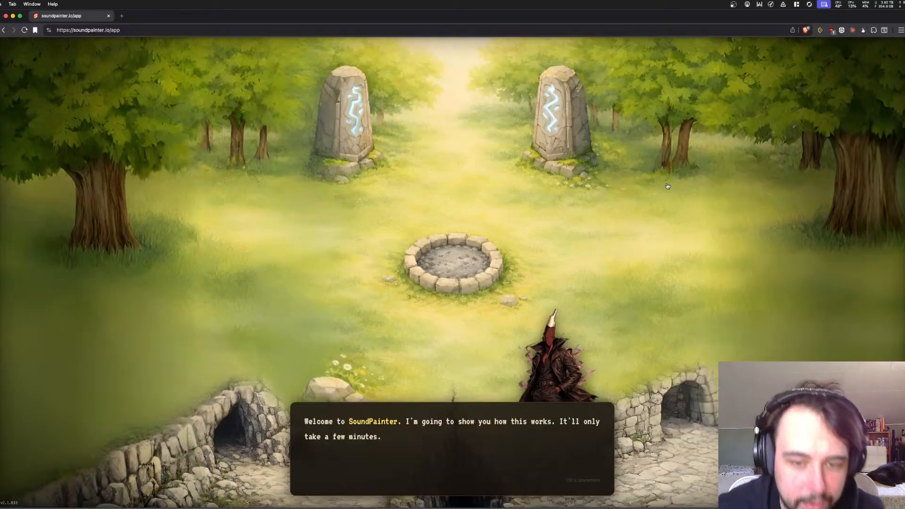
click(580, 358)
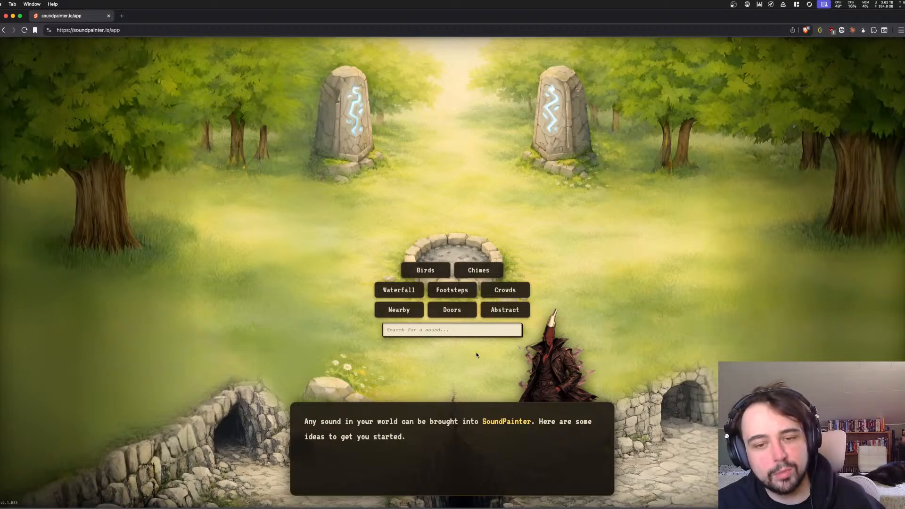
Preview sounds from the Birds suggestion and place eagle.ogg on the board between the two standing stones
click(443, 269)
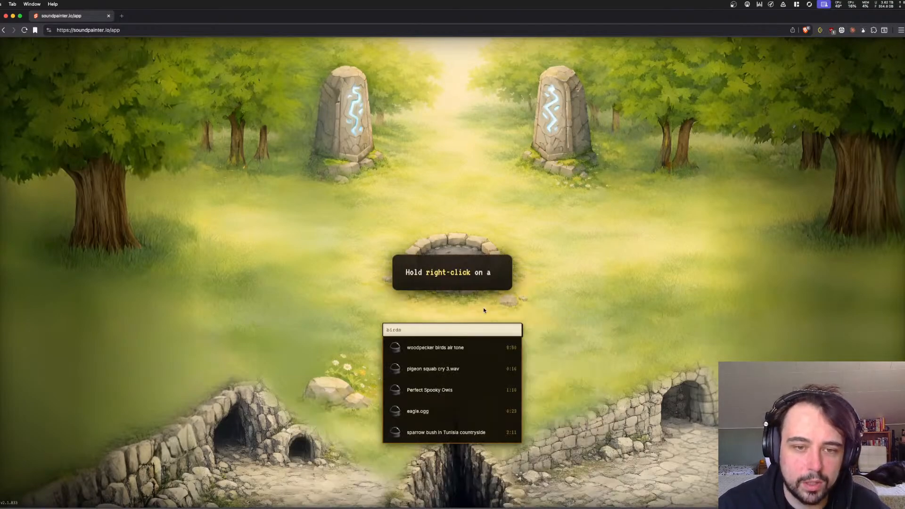
right_click(445, 348)
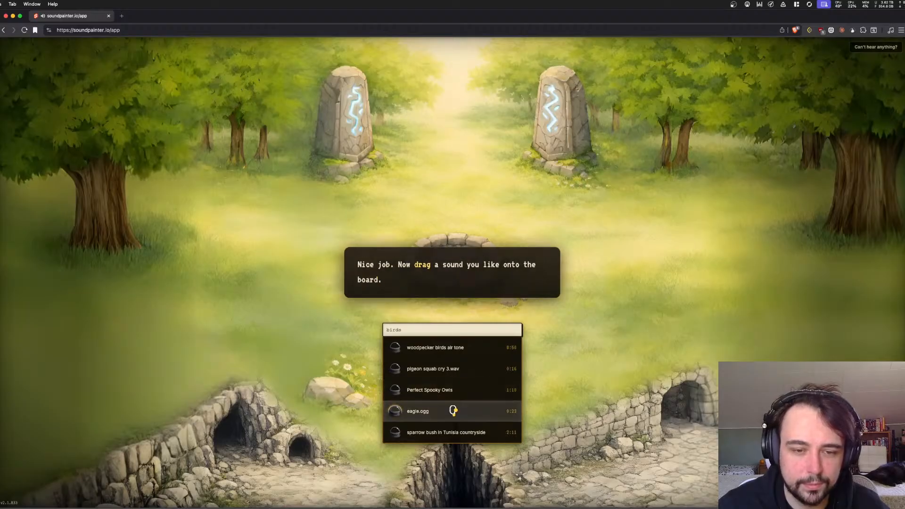
drag(416, 411, 457, 175)
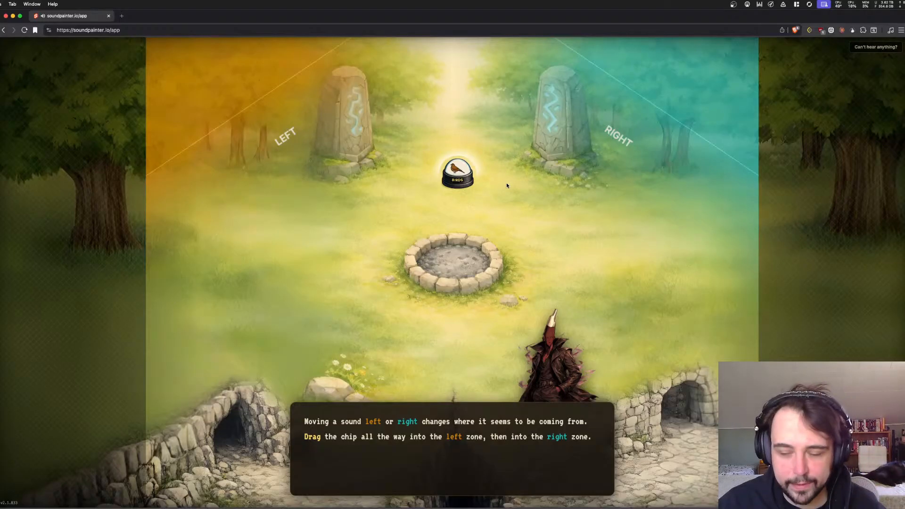
Move the Birds chip into the stone ring and stop its loop
drag(457, 183, 452, 259)
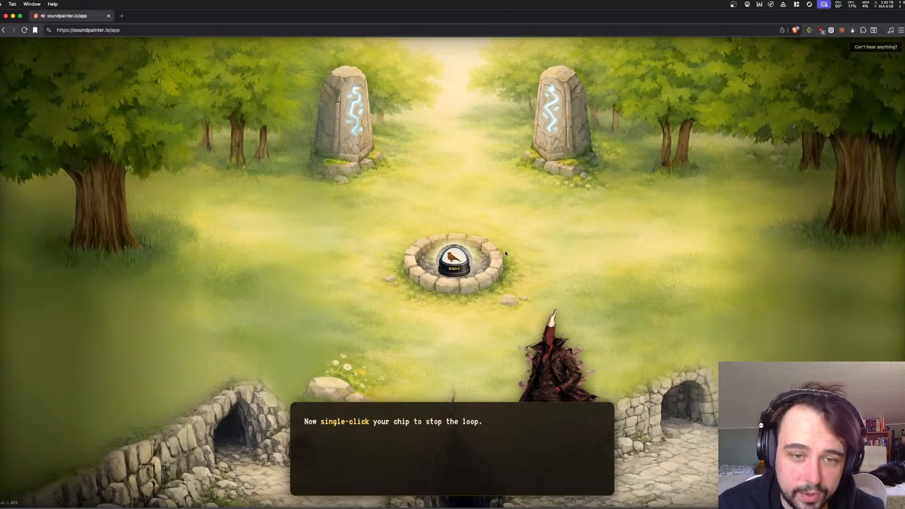
click(451, 258)
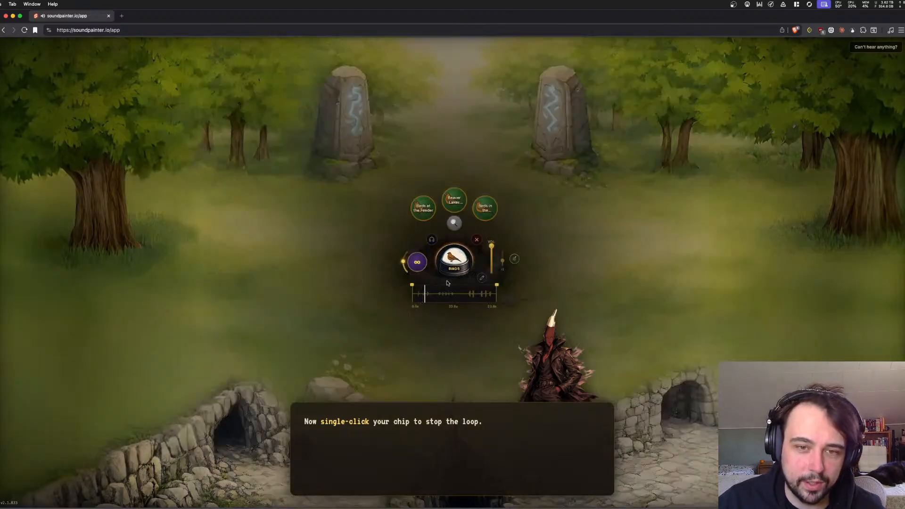
click(507, 242)
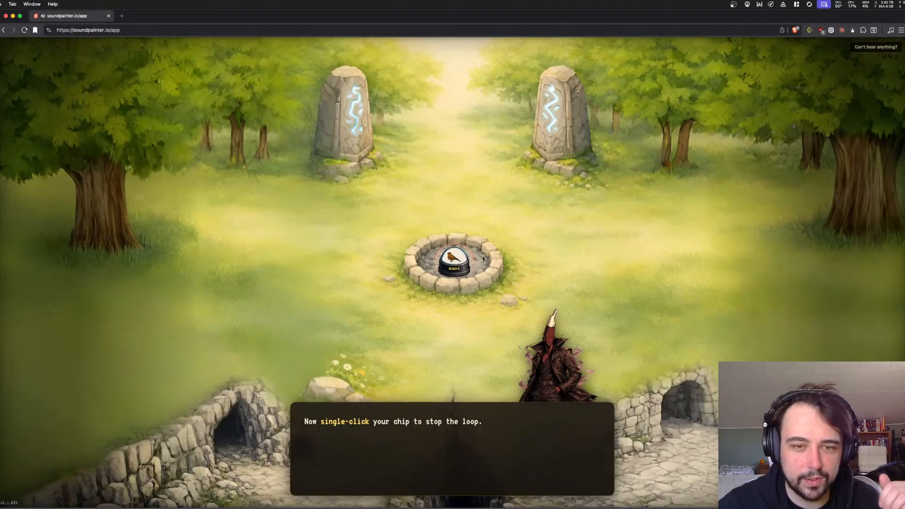
click(462, 257)
Move the Birds chip to the left of the stone ring, then select it and delete it from the board
drag(462, 257, 328, 255)
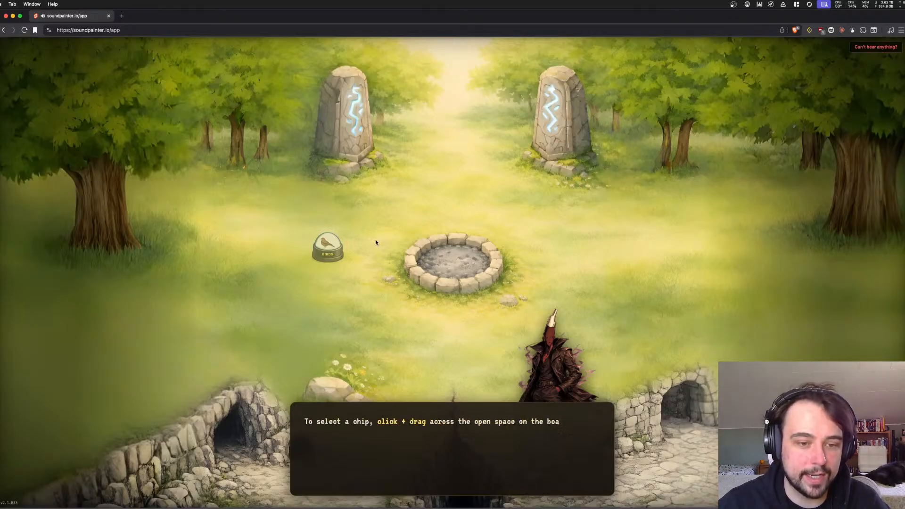
drag(465, 163, 257, 314)
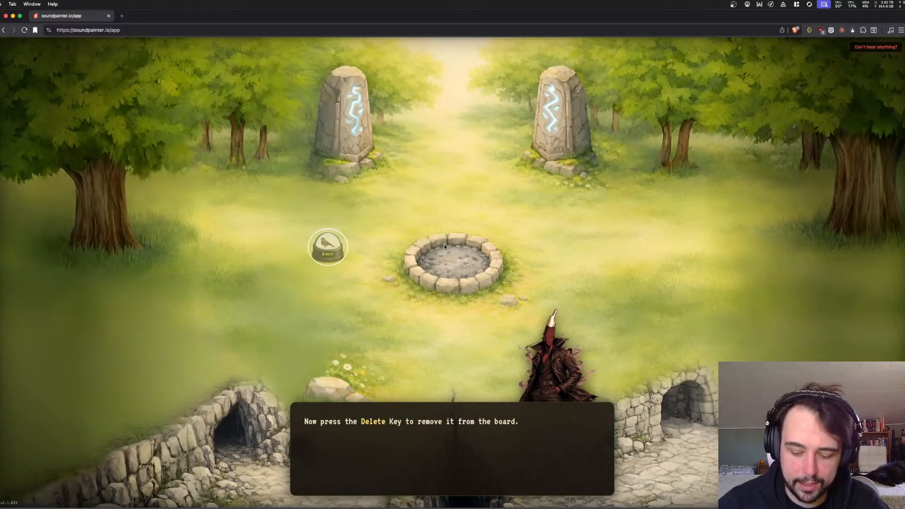
key(Delete)
click(468, 278)
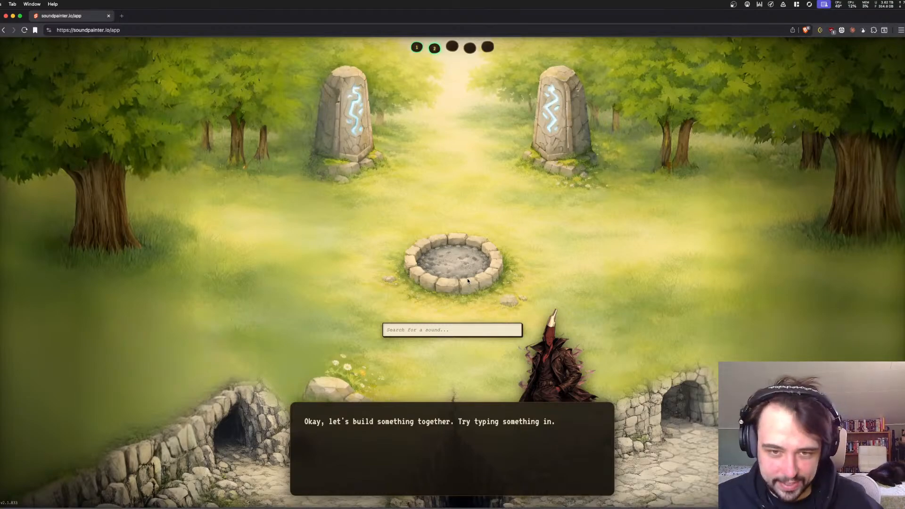
Search for "chickens", add the chickens and ducks in barn sound to the board, and trigger the one-shot Thunder chip
click(466, 334)
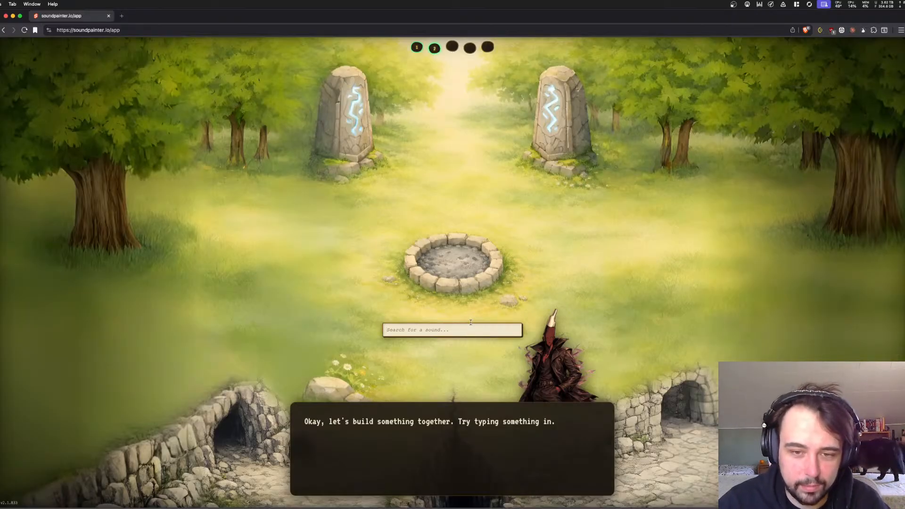
text(chickens)
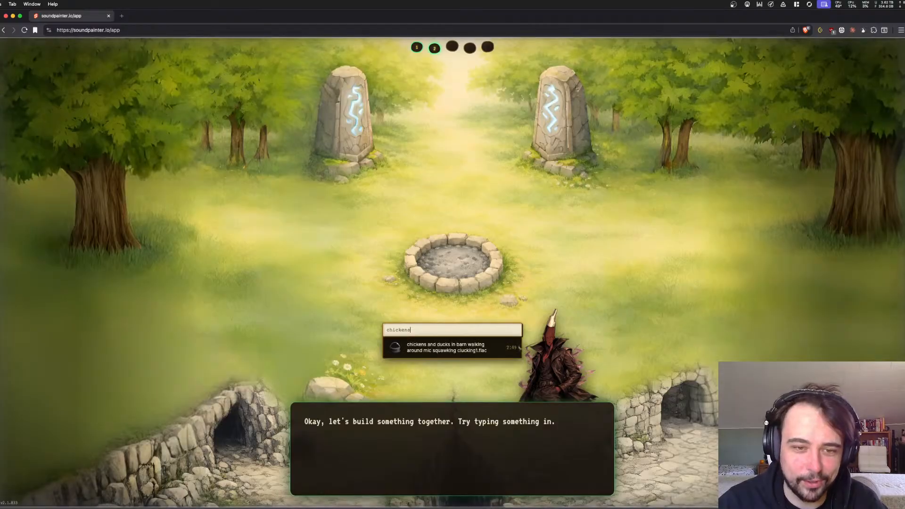
click(462, 348)
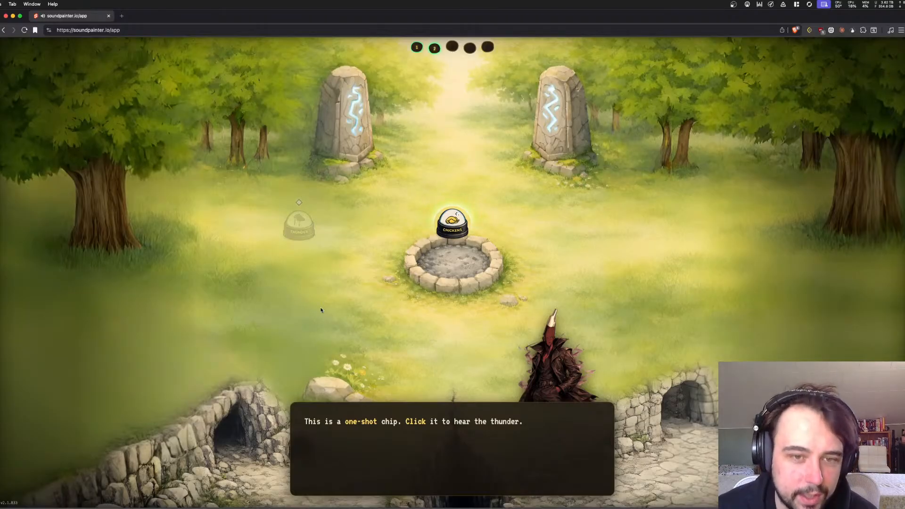
click(304, 226)
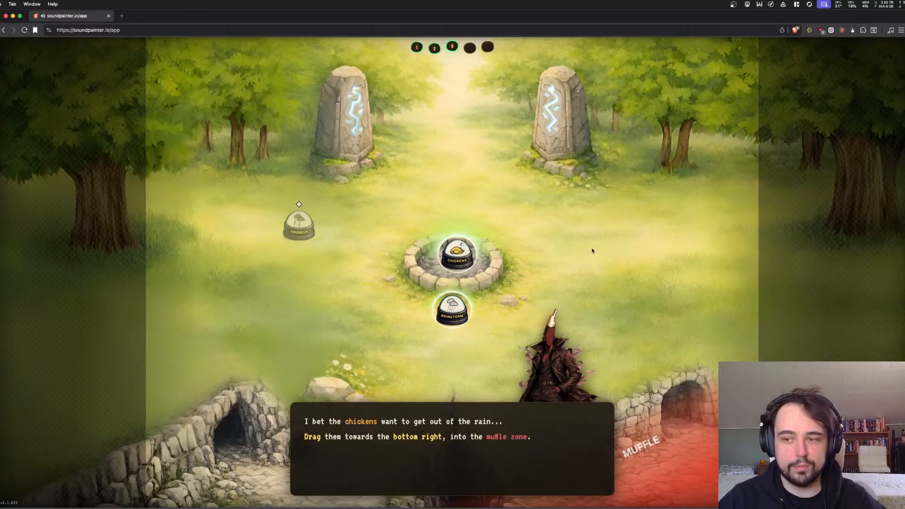
key(super+Tab)
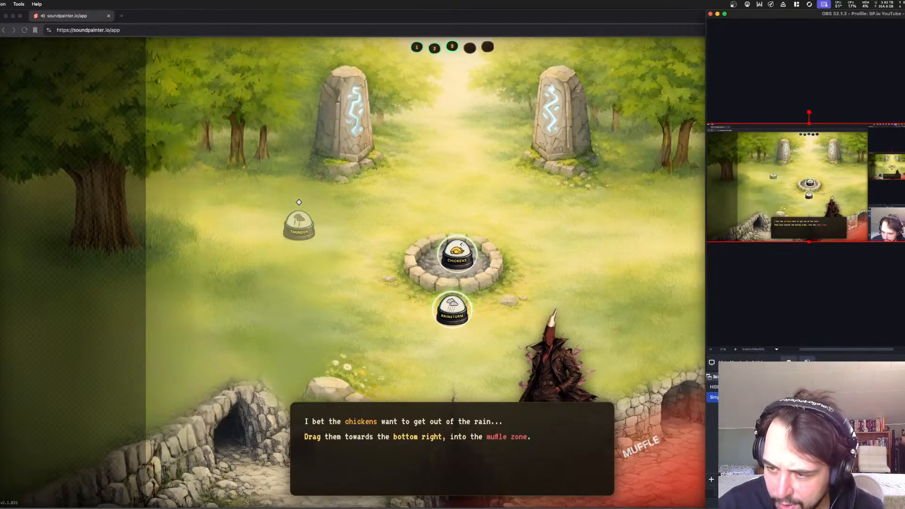
click(567, 260)
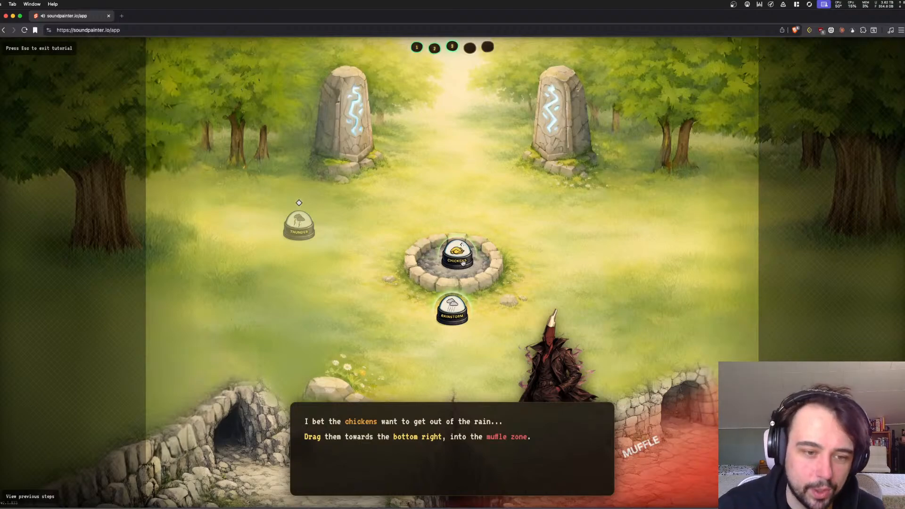
Place the Rainstorm chip in the stone ring and the Chickens chip in the muffle zone, just below the cave entrance
drag(452, 309, 455, 248)
drag(517, 261, 697, 460)
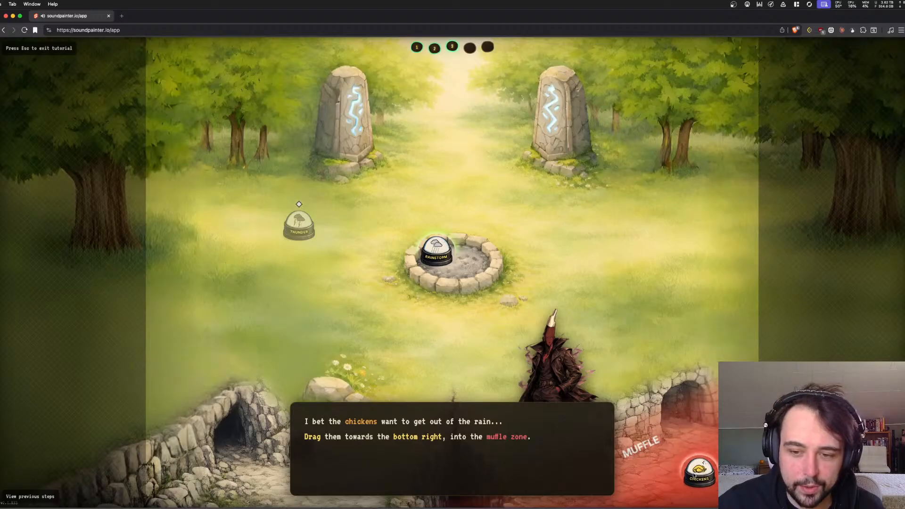
drag(693, 471, 707, 475)
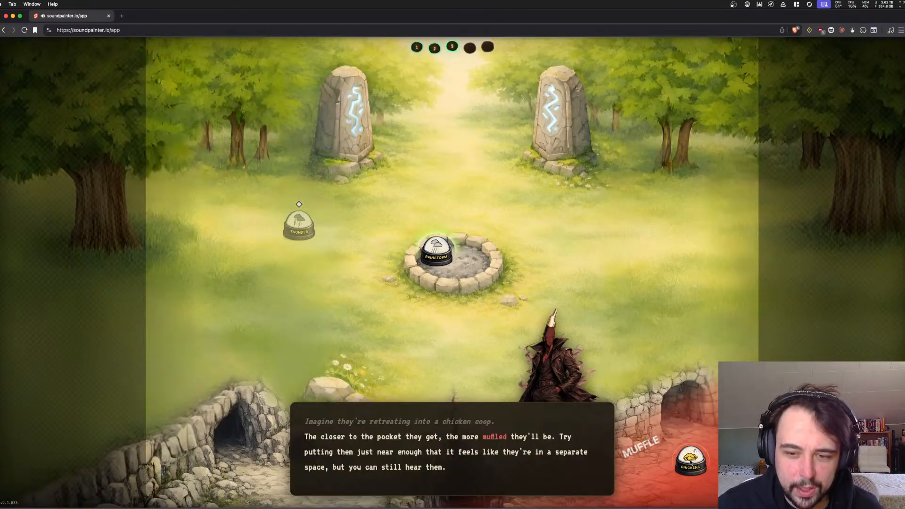
drag(687, 450, 682, 455)
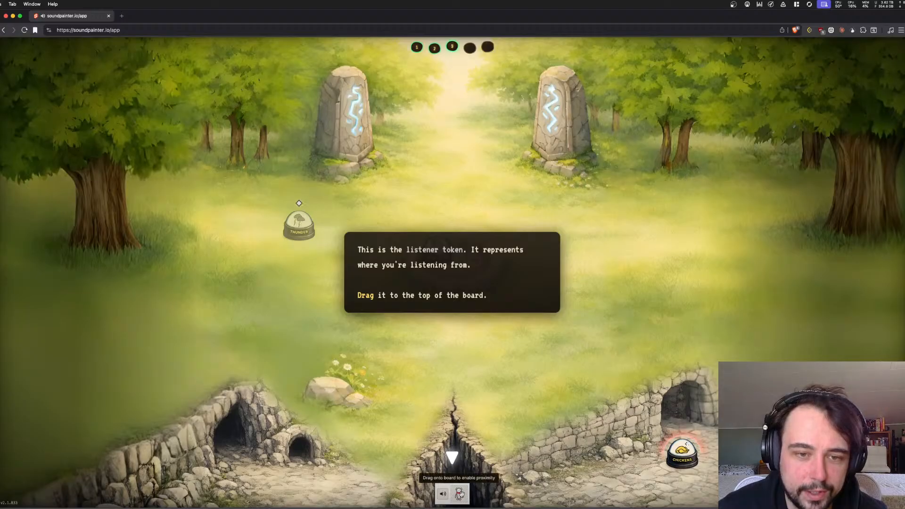
Place the listener token between the two standing stones and shift the Thunder chip slightly upward
drag(452, 495, 451, 102)
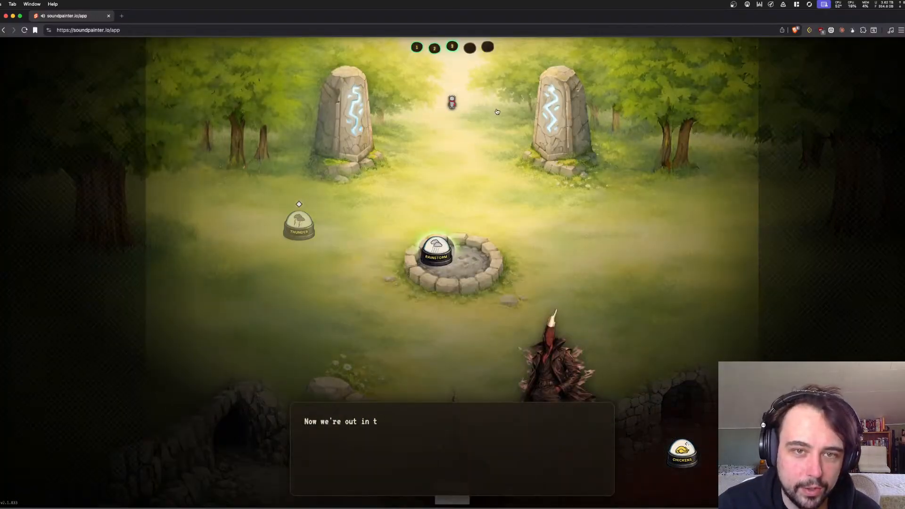
click(438, 255)
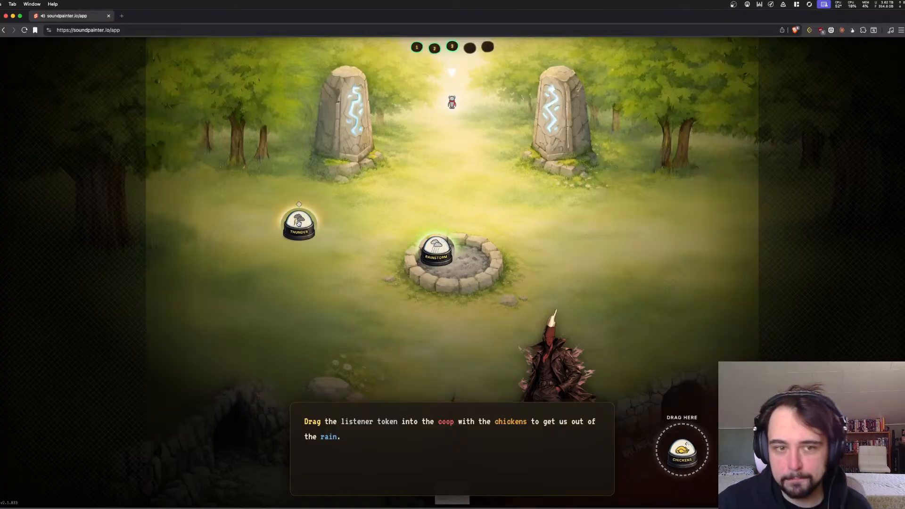
drag(297, 223, 300, 197)
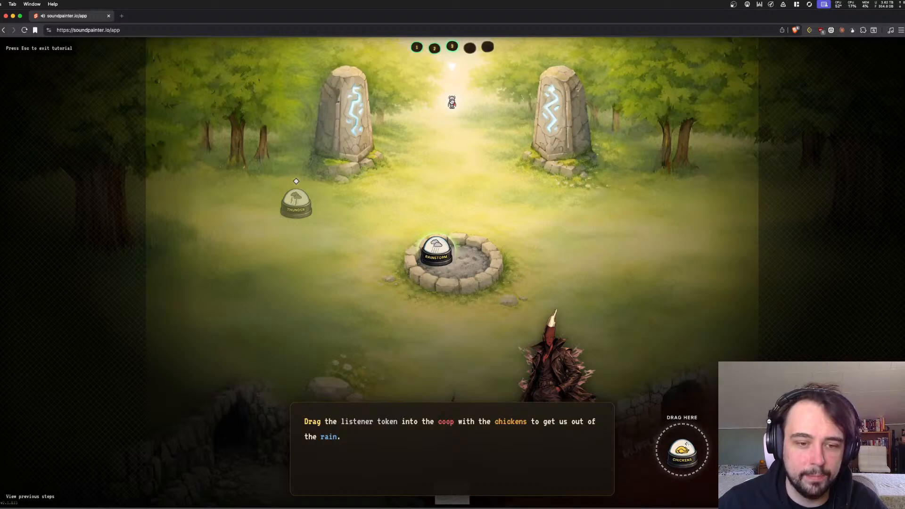
Move the listener token into the coop beside the Chickens chip and advance past the inverted muffle effect explanation
drag(451, 101, 680, 435)
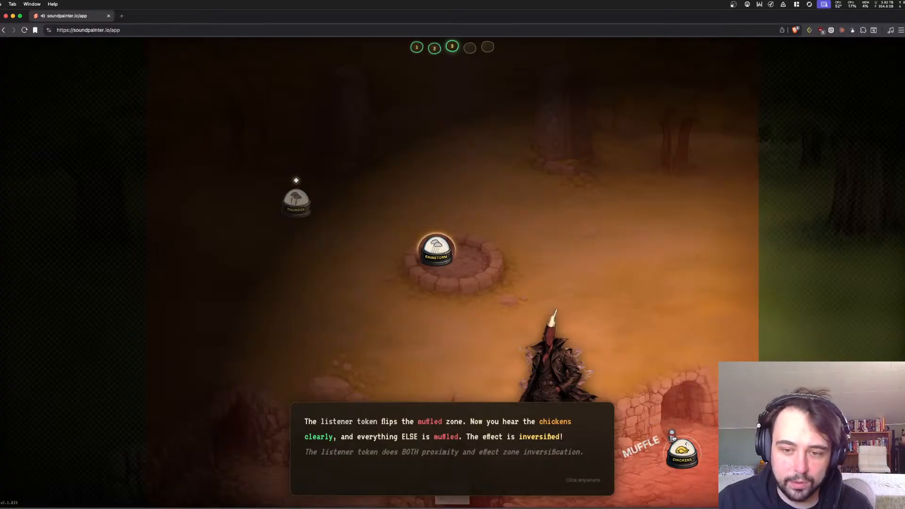
click(560, 372)
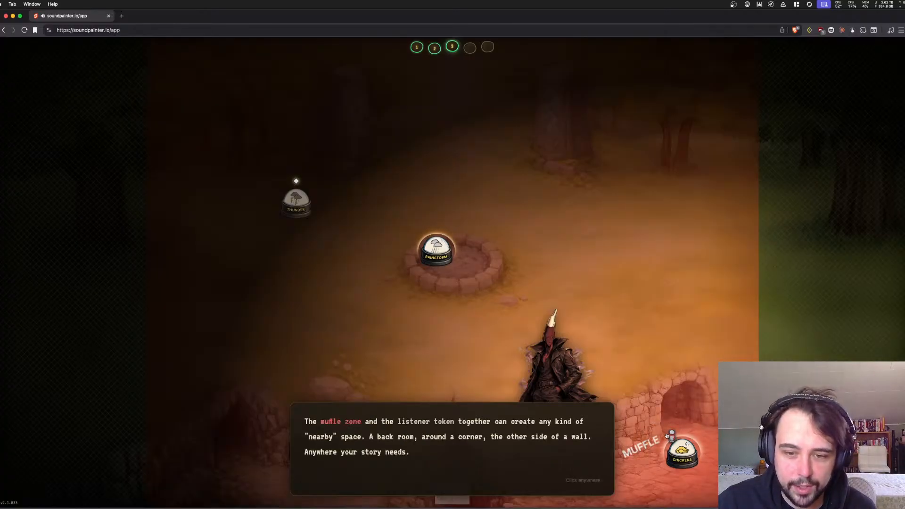
Combine the Birds and Rainstorm chips into a flip chip, and transition it from rain to birds inside the stone ring
click(625, 406)
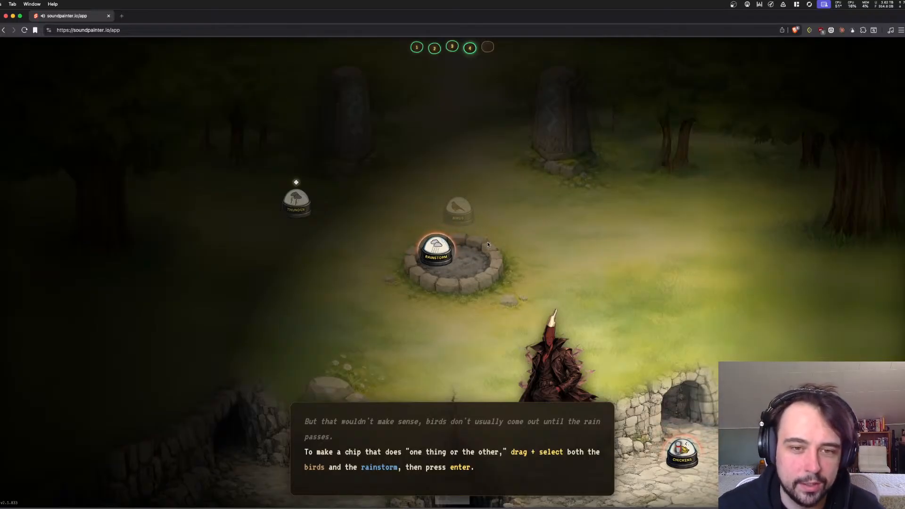
drag(563, 155, 428, 254)
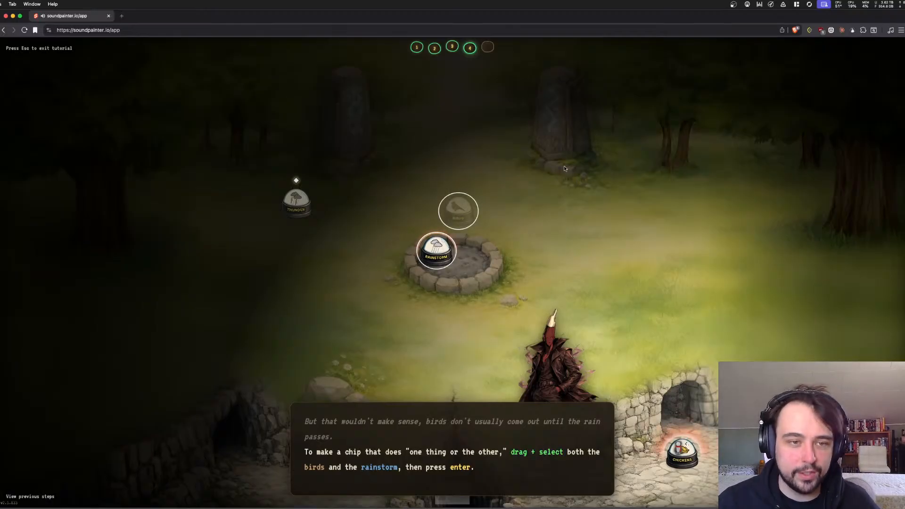
key(Return)
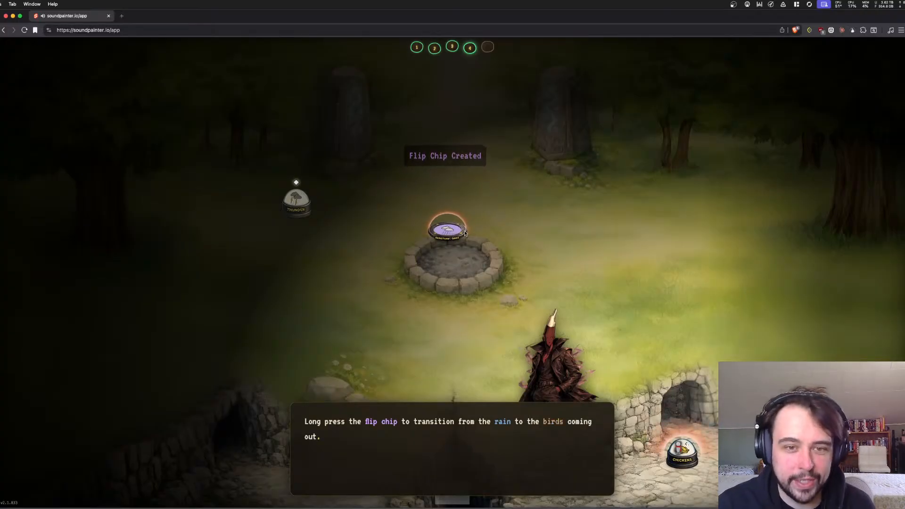
drag(448, 231, 449, 255)
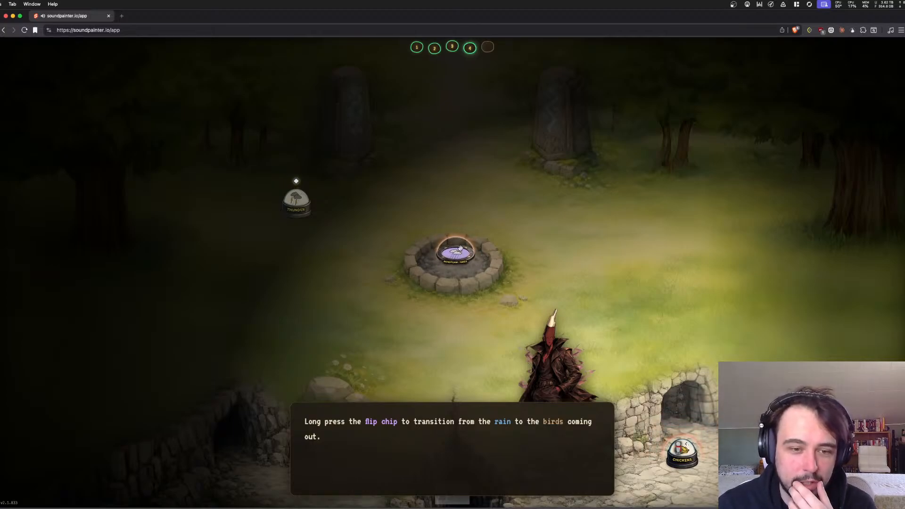
drag(460, 249, 460, 250)
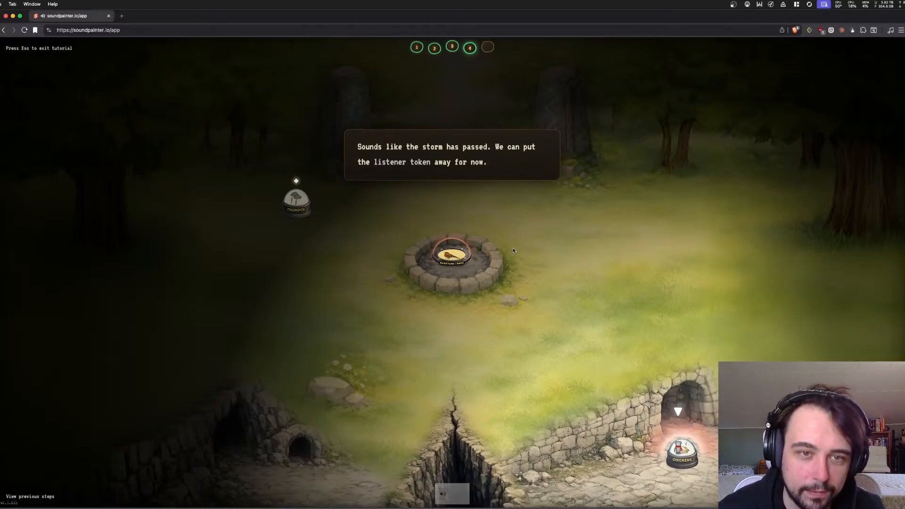
Put the listener token away and manually trigger the intermittent Church Bells chip in the space zone, shifting it slightly upward
click(679, 426)
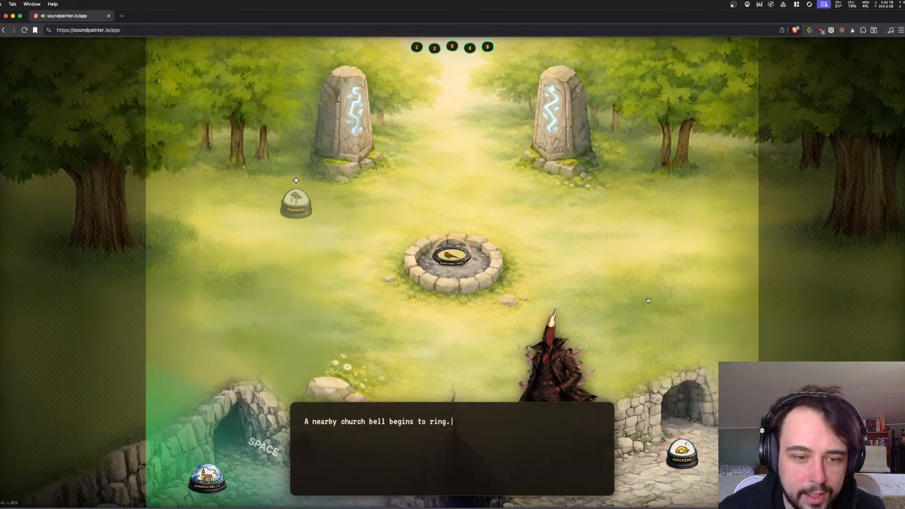
click(362, 341)
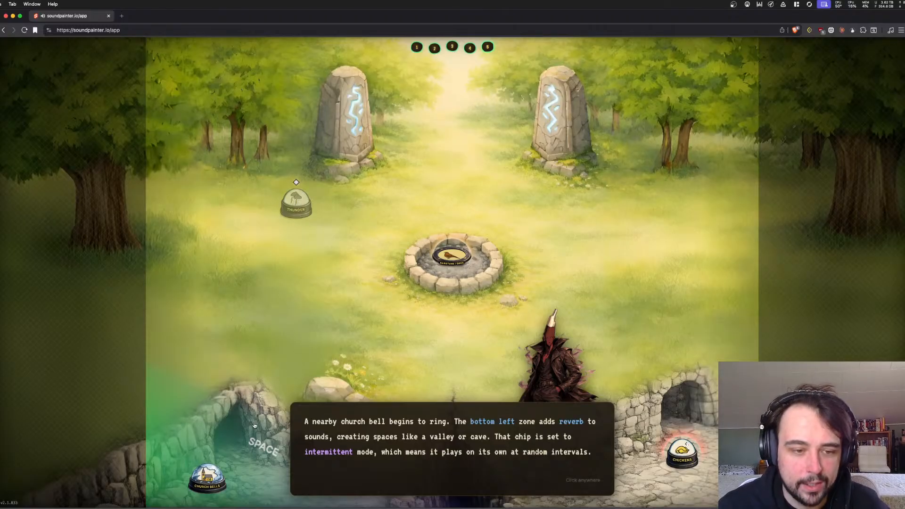
click(214, 481)
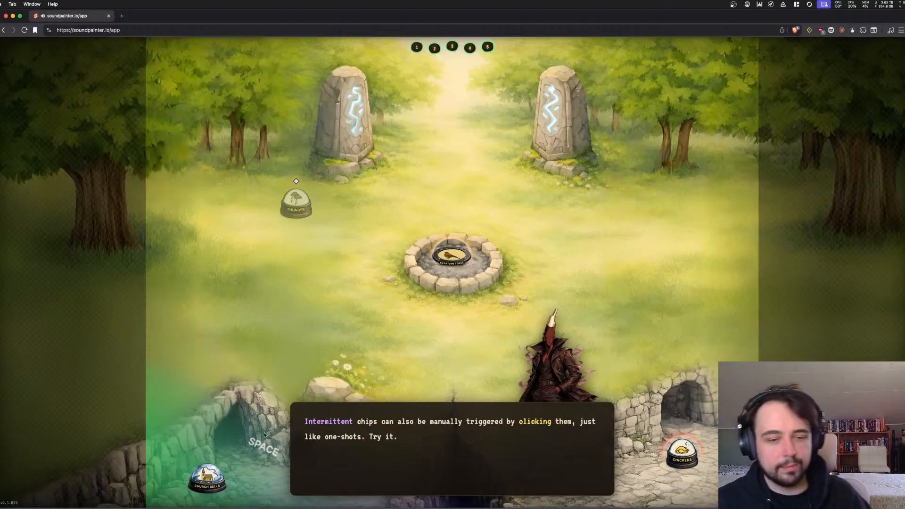
click(212, 474)
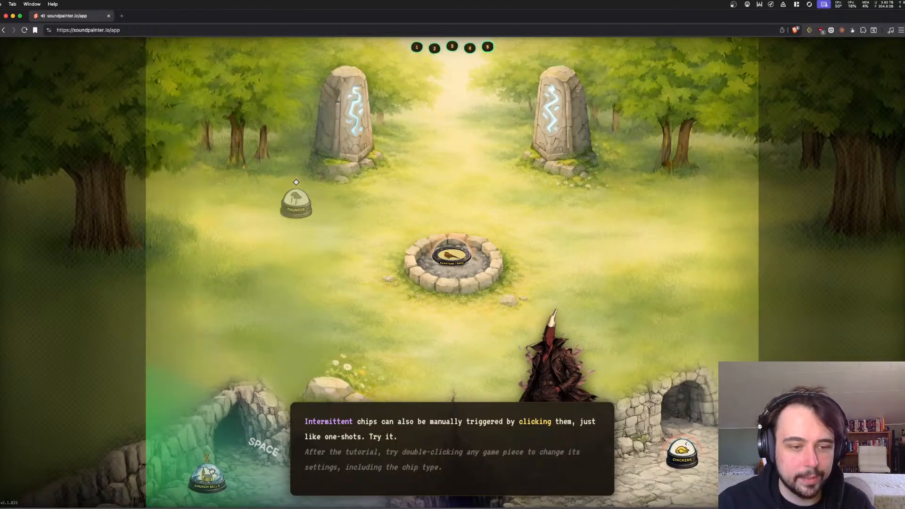
drag(211, 479, 217, 460)
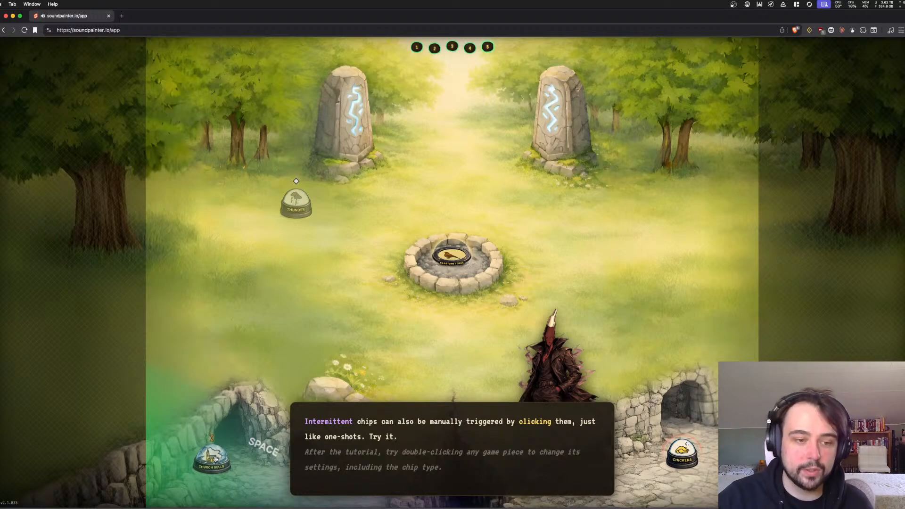
click(215, 459)
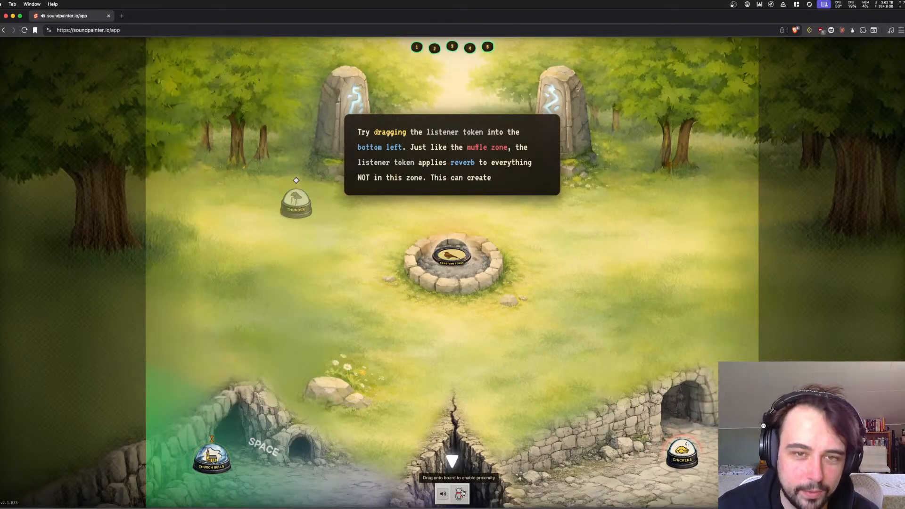
Place the listener token in the space zone and try it at several spots around the Church Bells chip
drag(461, 492, 229, 446)
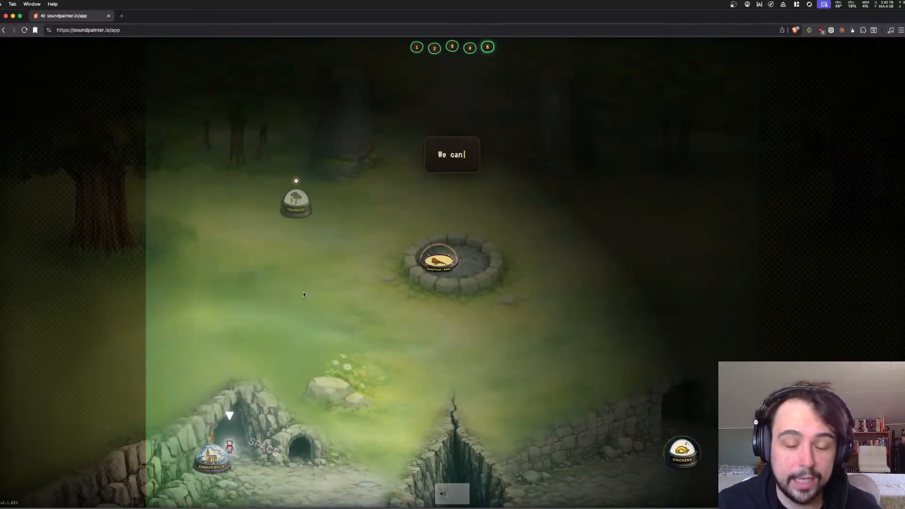
click(438, 260)
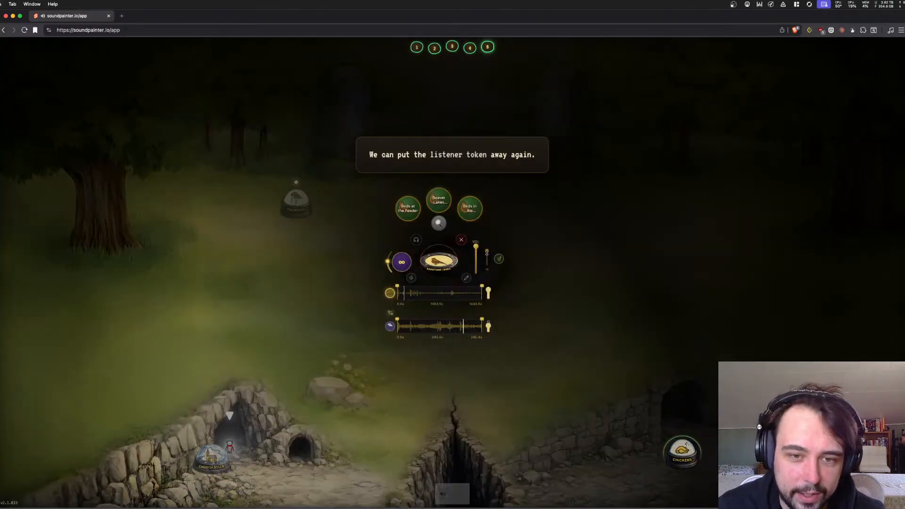
click(528, 221)
mouse_move(227, 445)
mouse_down()
mouse_move(272, 439)
mouse_move(262, 439)
mouse_up()
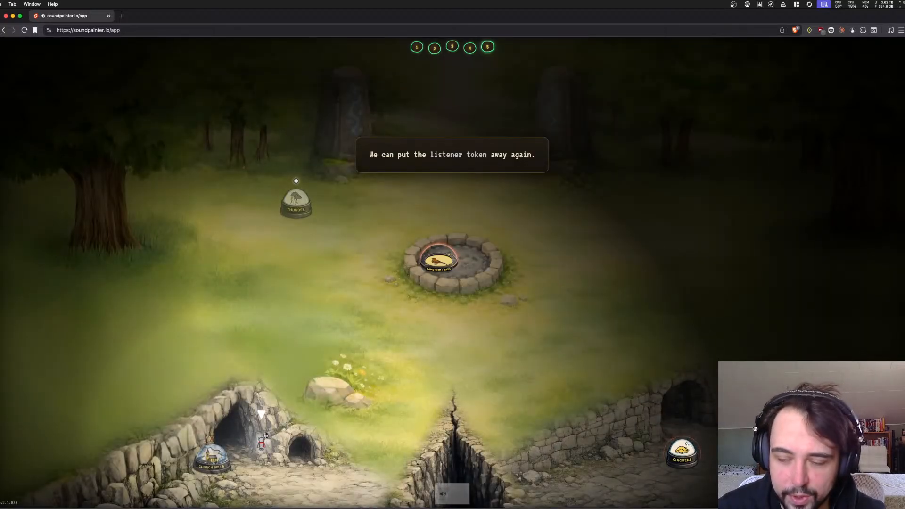
drag(265, 438, 228, 471)
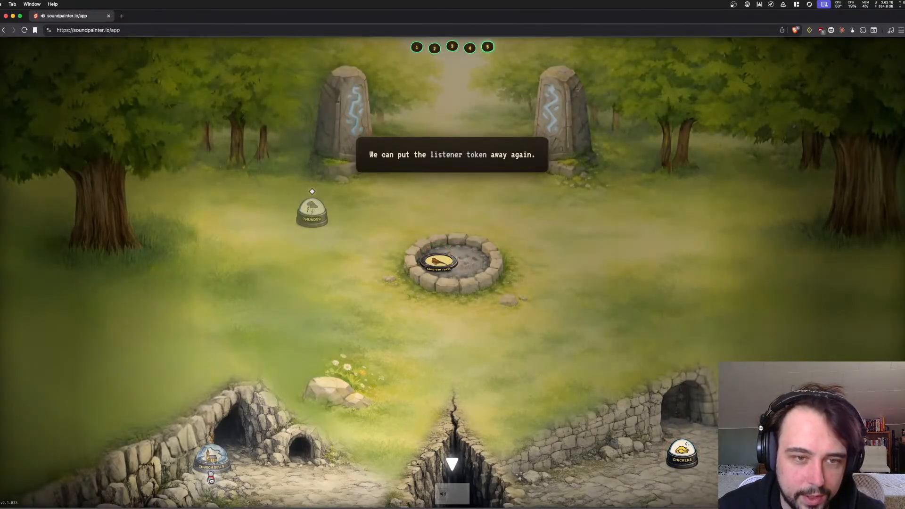
Trigger the Thunder chip, try the listener token in both cave entrances of the space zone, and put the token away
click(314, 217)
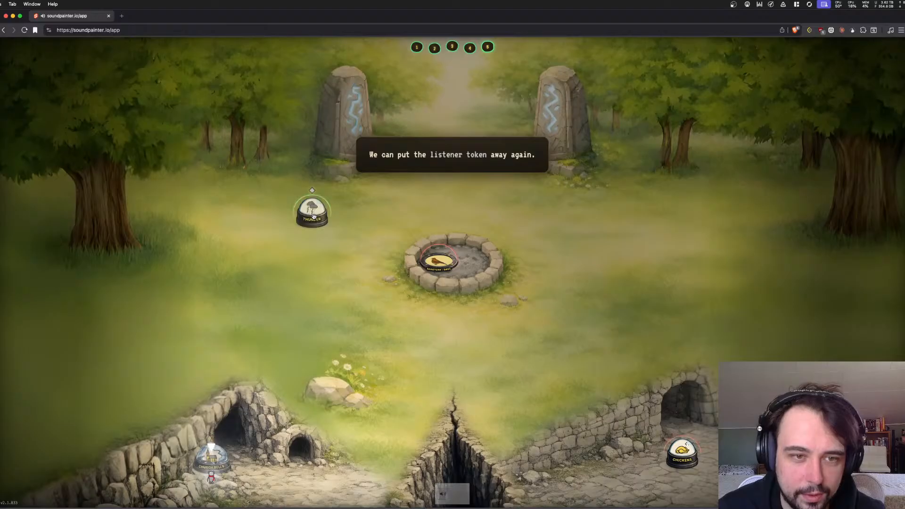
mouse_move(211, 481)
mouse_down()
mouse_move(276, 440)
mouse_move(264, 442)
mouse_move(300, 456)
mouse_move(233, 436)
mouse_up()
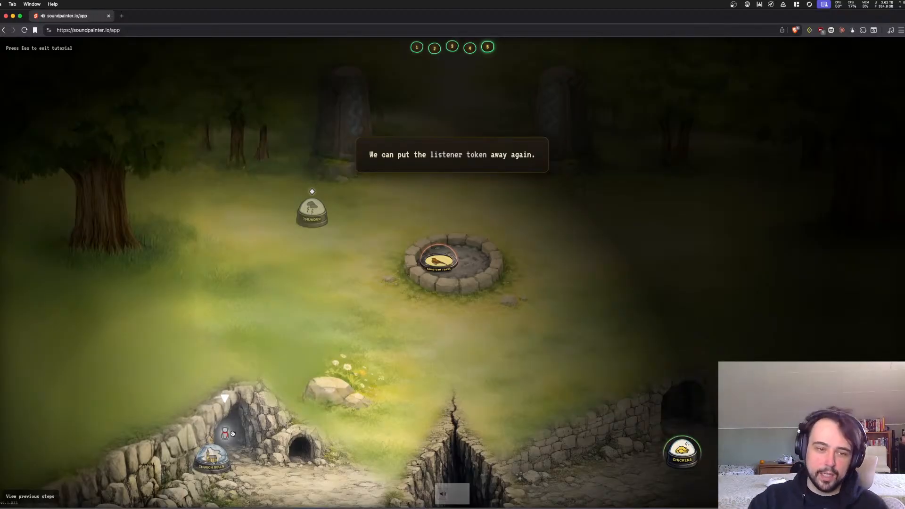
mouse_move(228, 432)
mouse_down()
mouse_move(306, 453)
mouse_move(239, 430)
mouse_move(289, 406)
mouse_move(285, 426)
mouse_move(330, 456)
mouse_move(299, 447)
mouse_up()
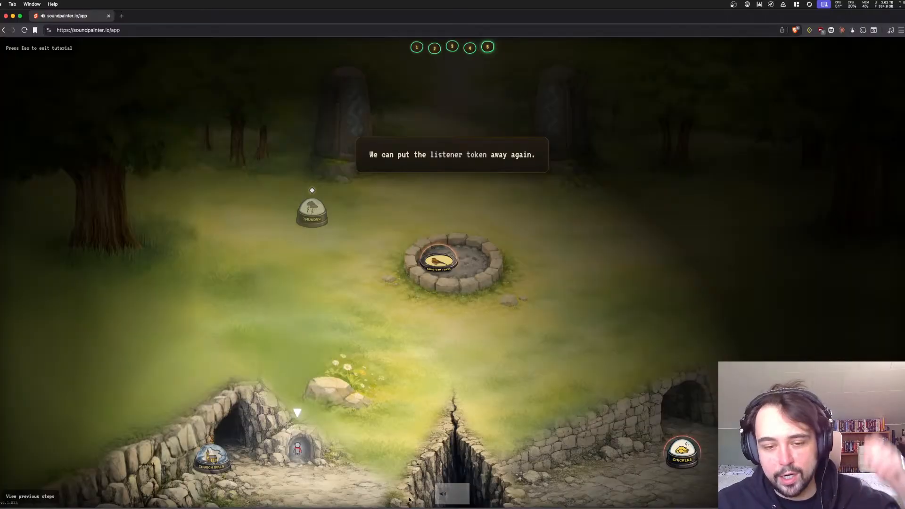
click(296, 444)
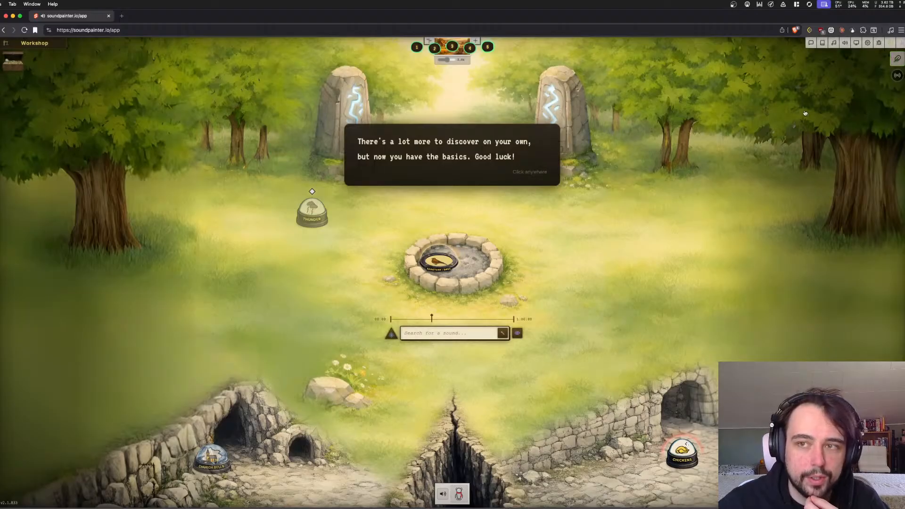
Finish the tutorial by going to Home, and look over the audio settings
click(862, 68)
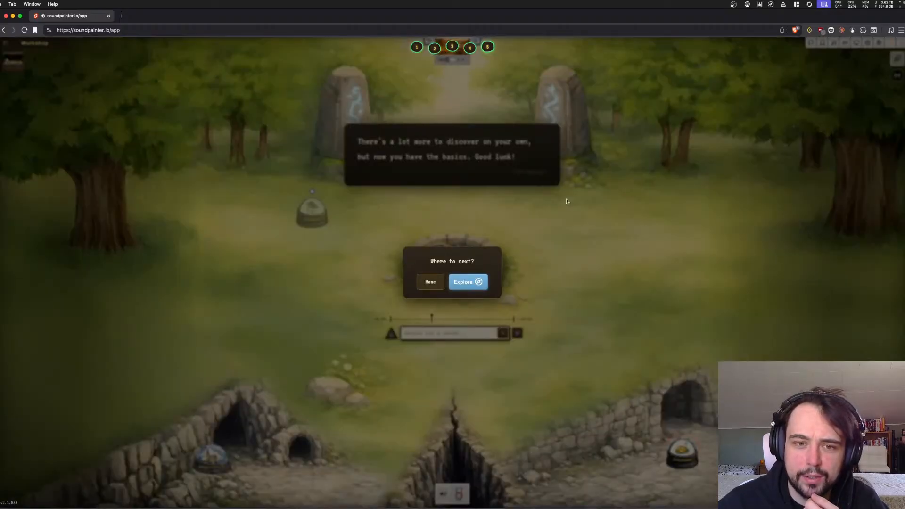
click(430, 282)
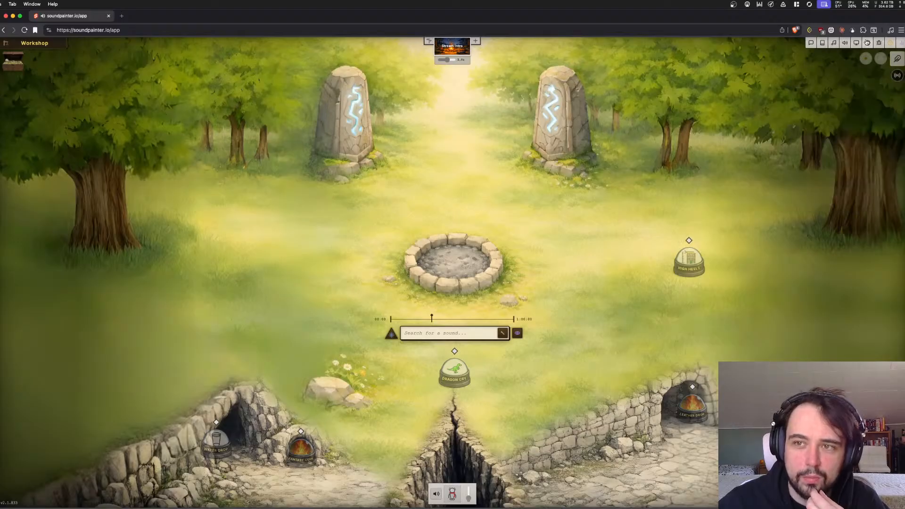
click(855, 44)
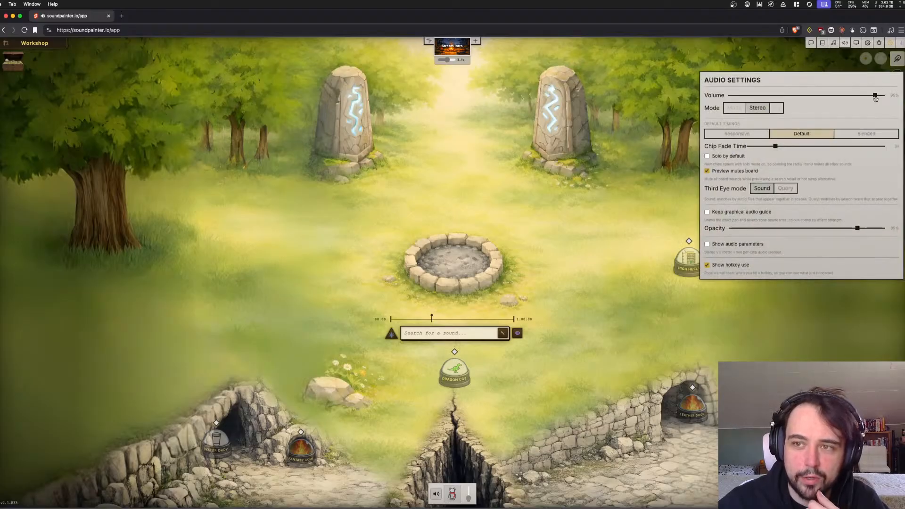
click(595, 212)
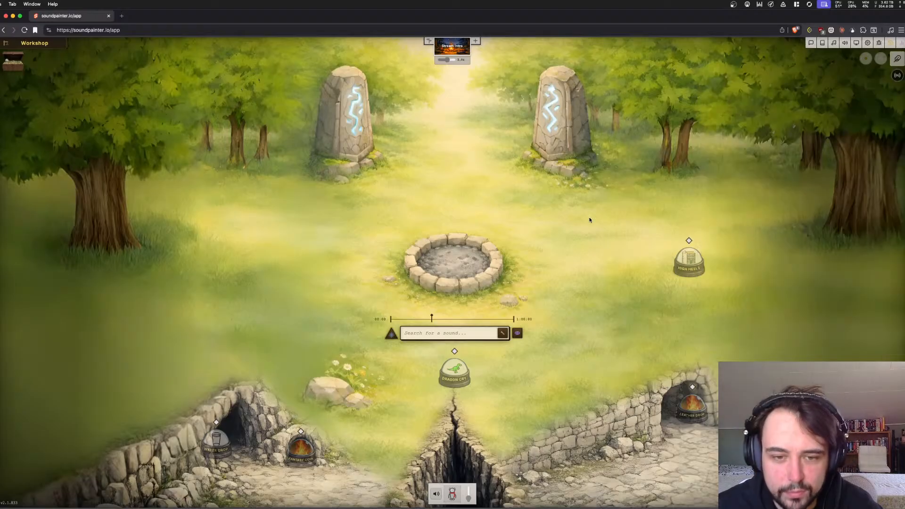
Try the listener token on the grass between the standing stones and the stone ring, and return it to its tray
drag(456, 493, 410, 200)
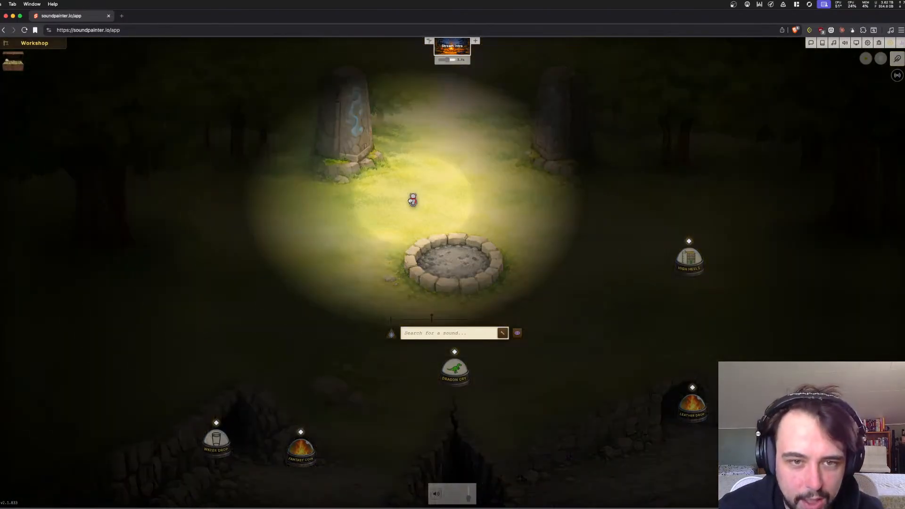
drag(412, 200, 517, 504)
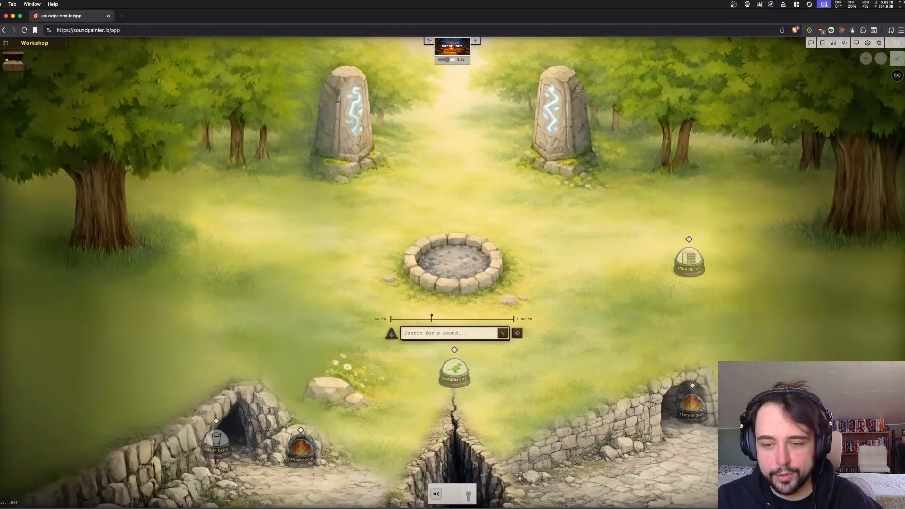
drag(573, 466, 456, 489)
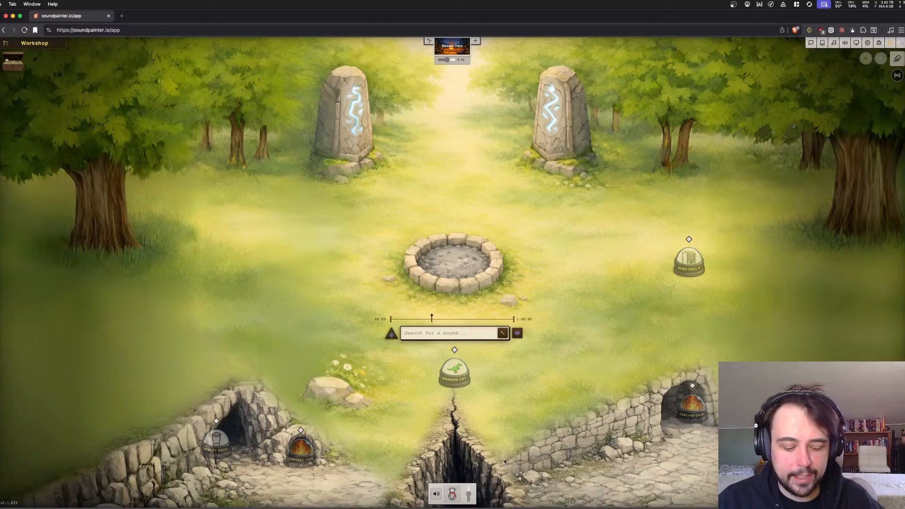
Show the board's zone overlay and try the listener token inside and just outside the mute zone, returning it to its tray
key(a)
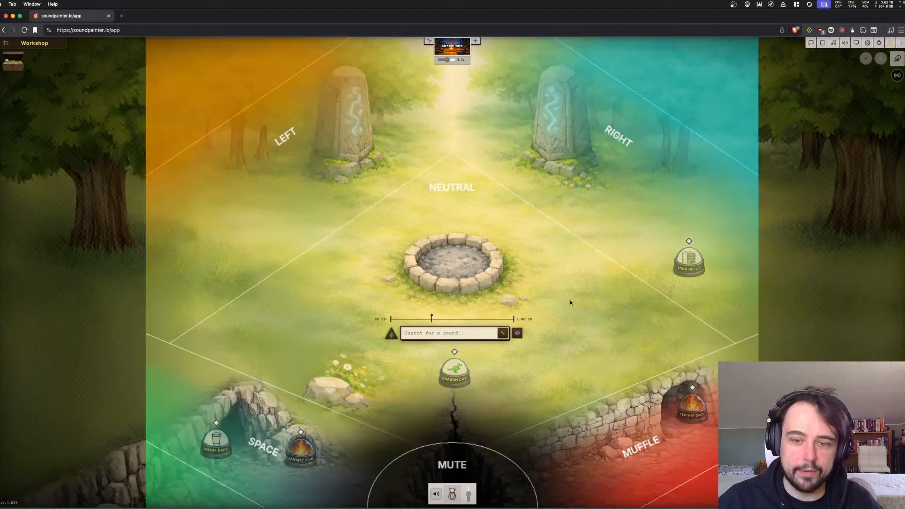
drag(450, 493, 554, 500)
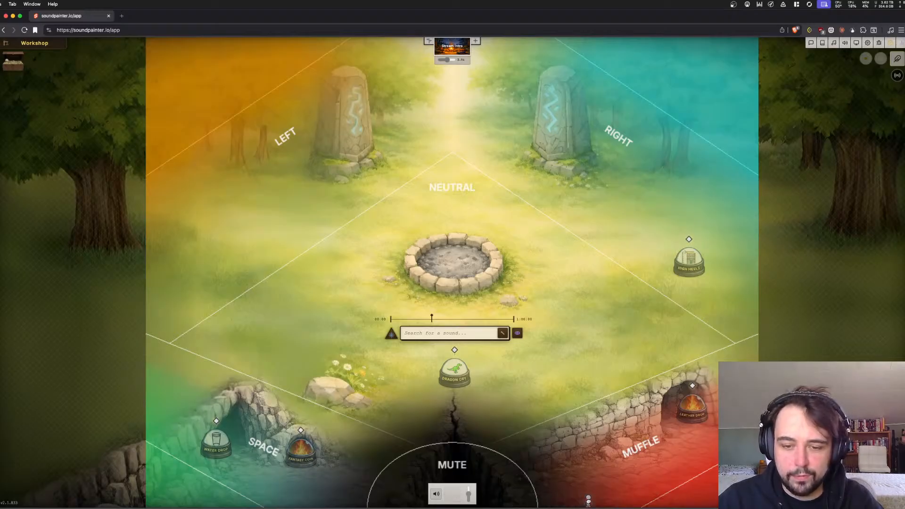
drag(596, 500, 460, 472)
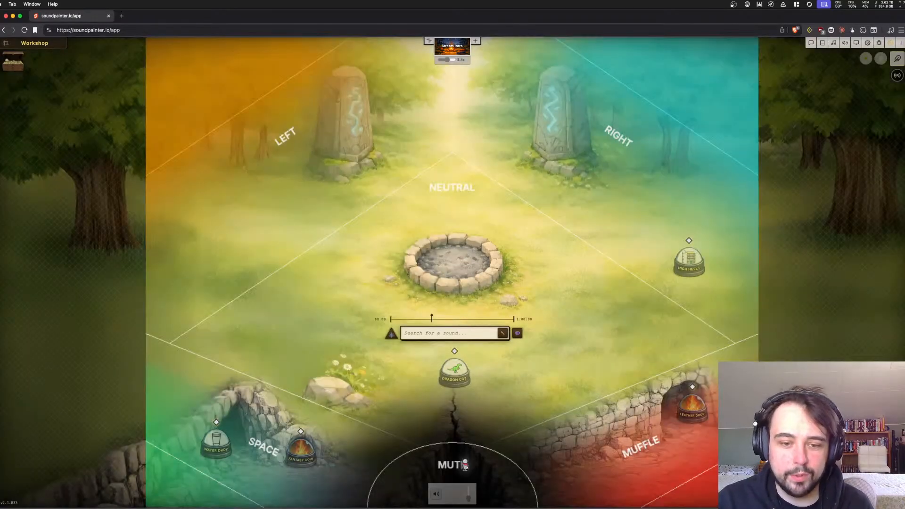
drag(477, 500, 586, 498)
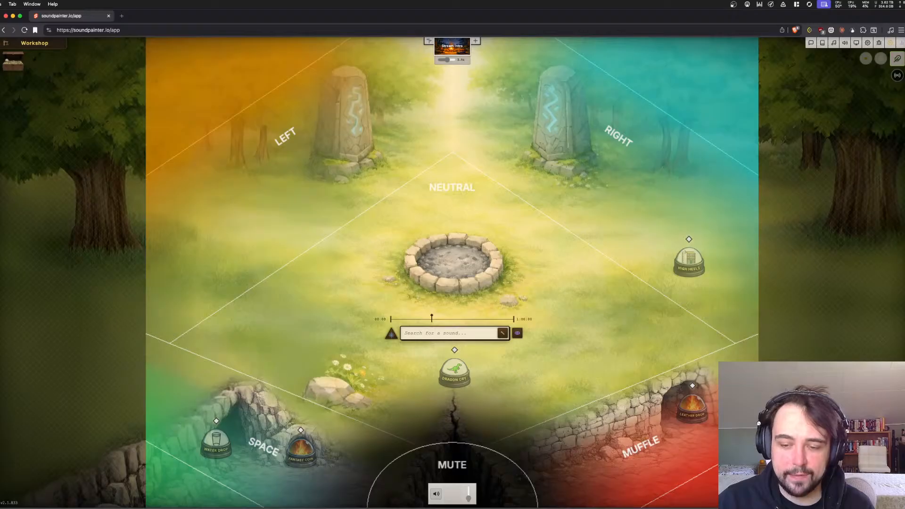
drag(560, 495, 464, 496)
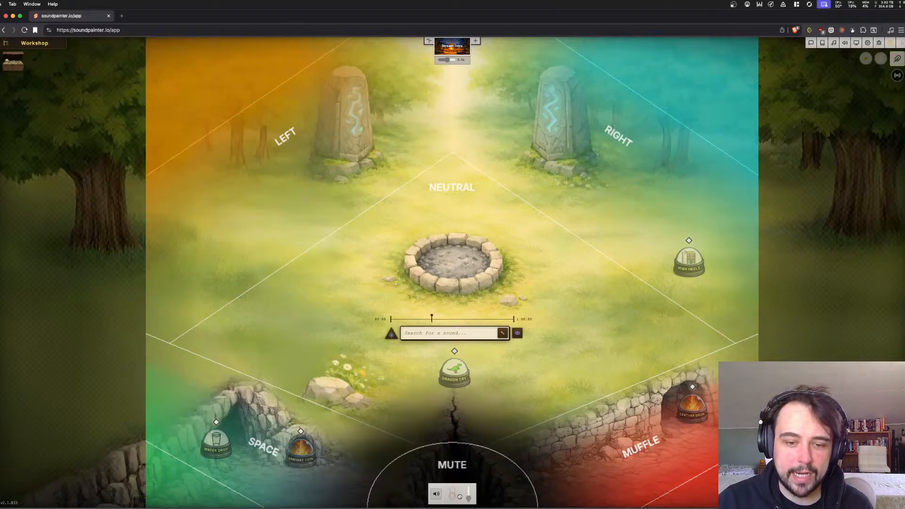
Test the listener token in the muffle zone while moving the High Heels chip closer to the stone ring
drag(639, 501, 728, 457)
mouse_move(729, 458)
mouse_down()
mouse_move(589, 331)
mouse_move(734, 457)
mouse_up()
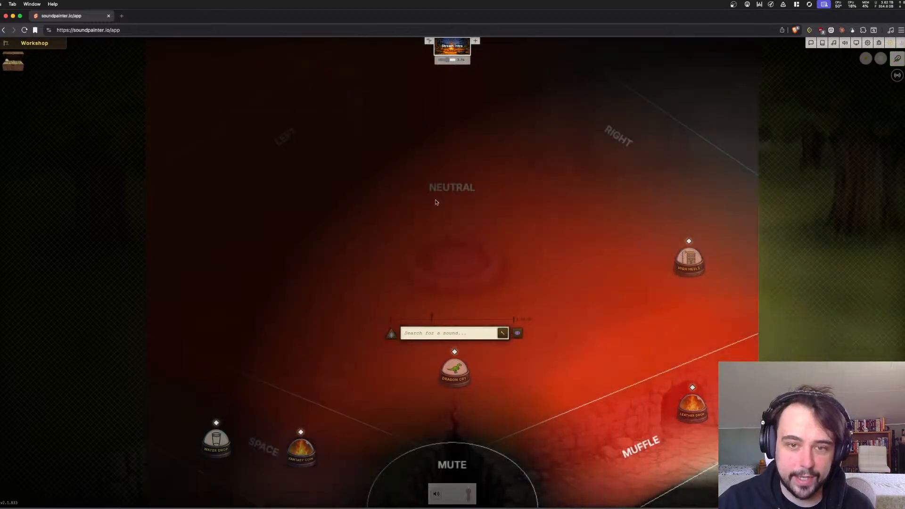
drag(706, 266, 605, 274)
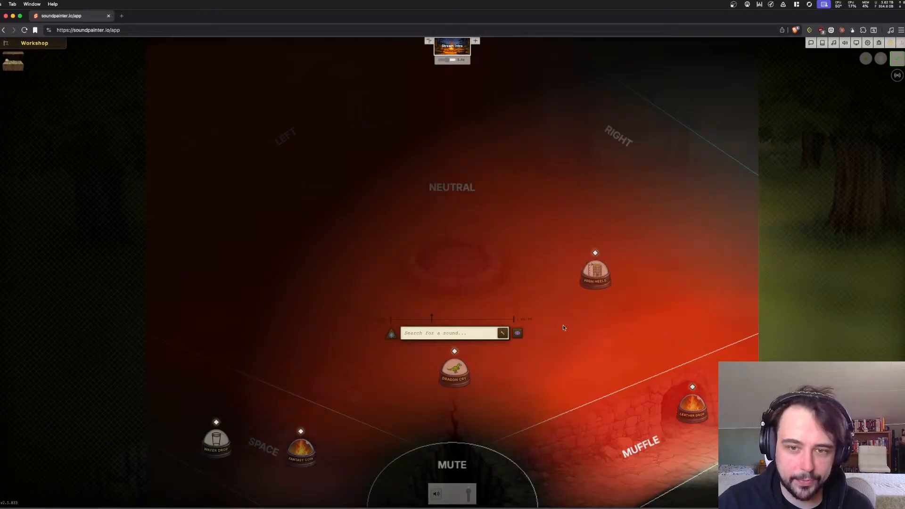
drag(600, 277, 601, 288)
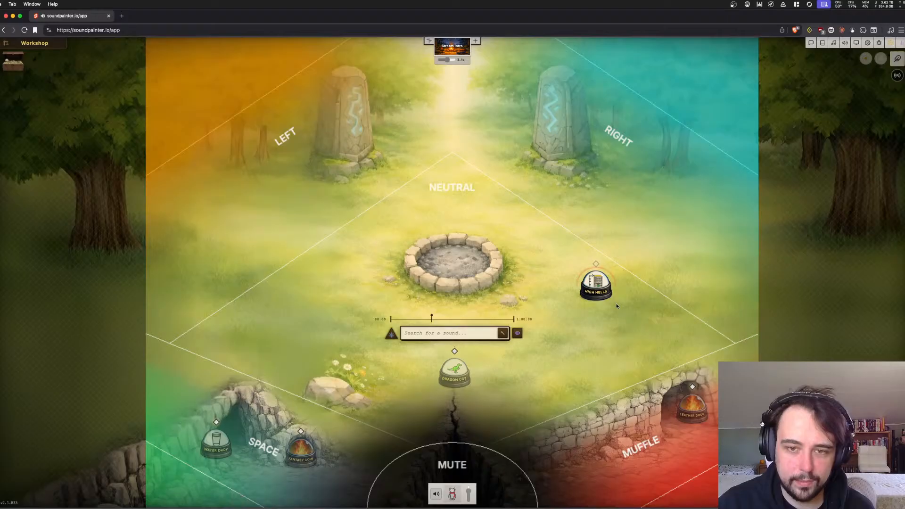
mouse_move(451, 494)
mouse_down()
mouse_move(257, 503)
mouse_move(460, 492)
mouse_up()
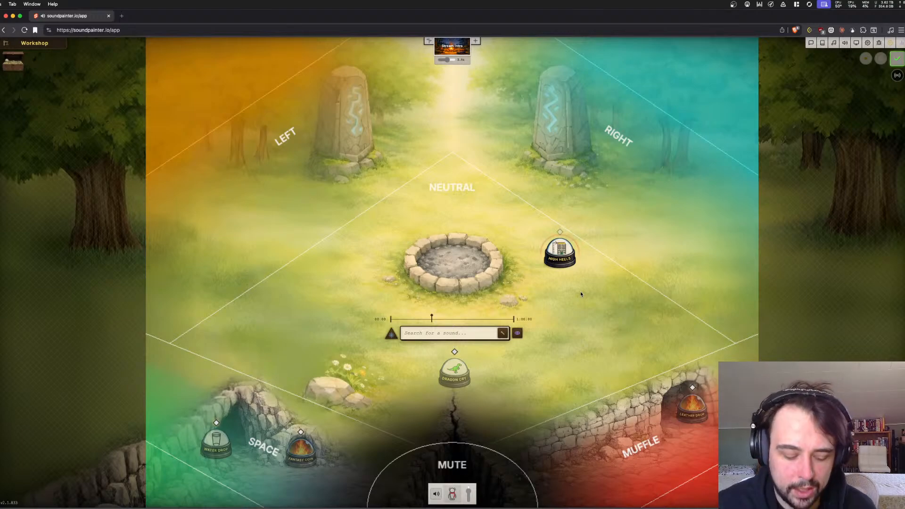
Hide the zone overlay, move the High Heels chip slightly closer to the right standing stone, and preview its sound in its settings
key(a)
drag(571, 252, 564, 227)
click(564, 227)
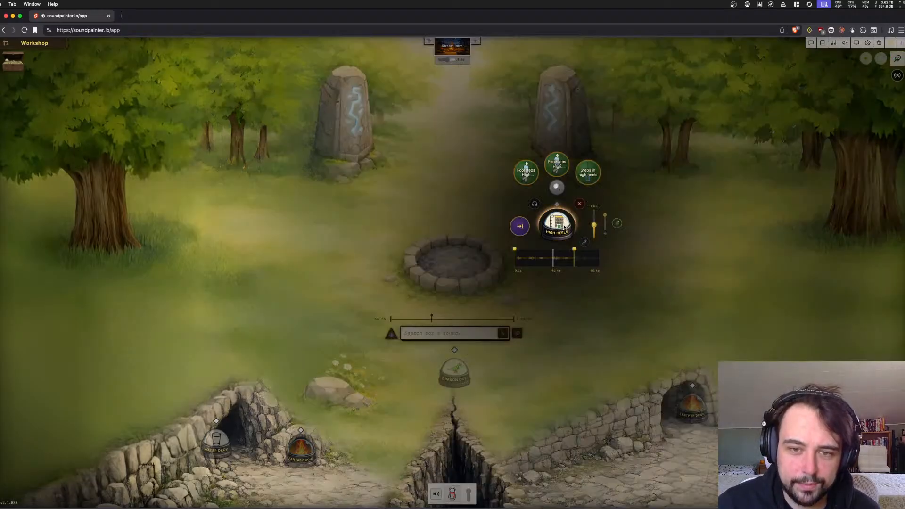
click(538, 221)
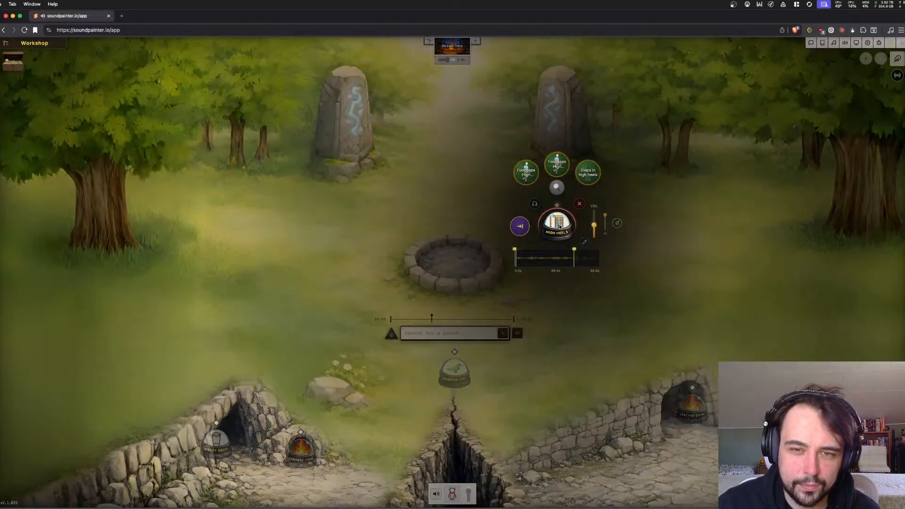
click(558, 208)
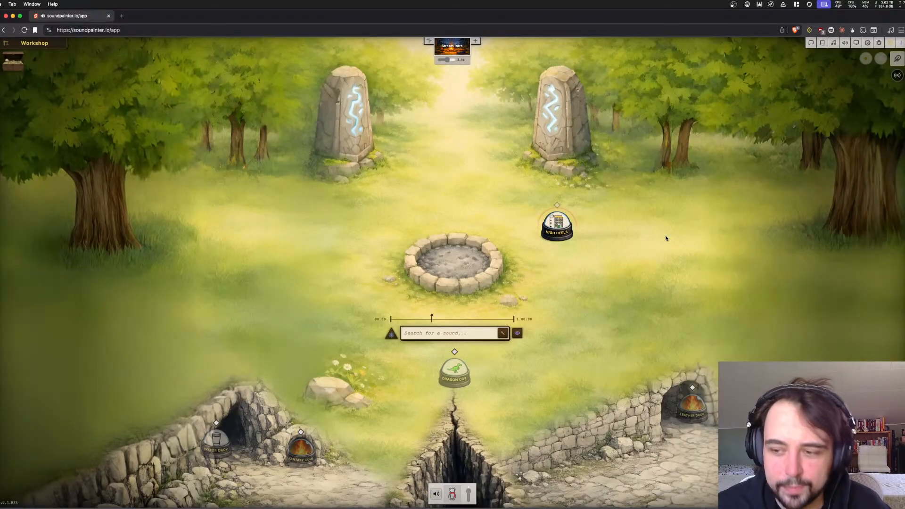
click(666, 238)
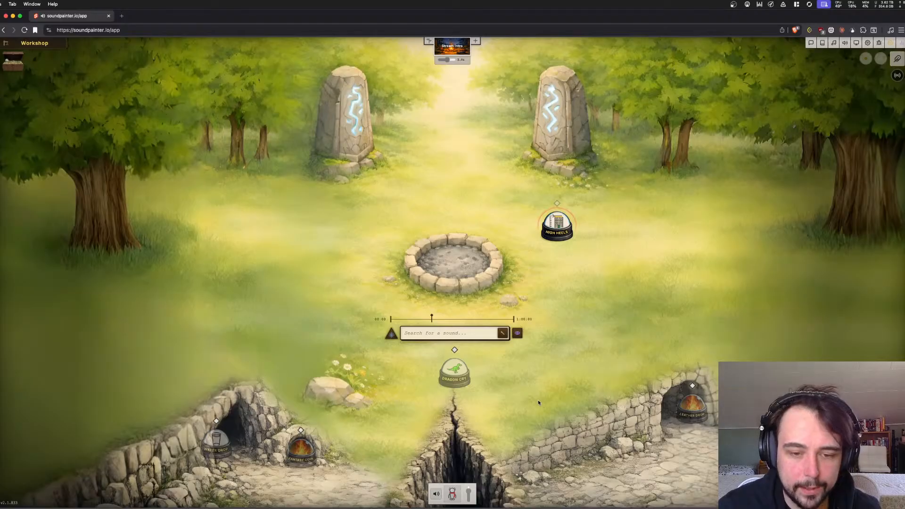
Check the audio guide overlay briefly, and switch from the workshop to exploring the Jungle Clearing scene
key(a)
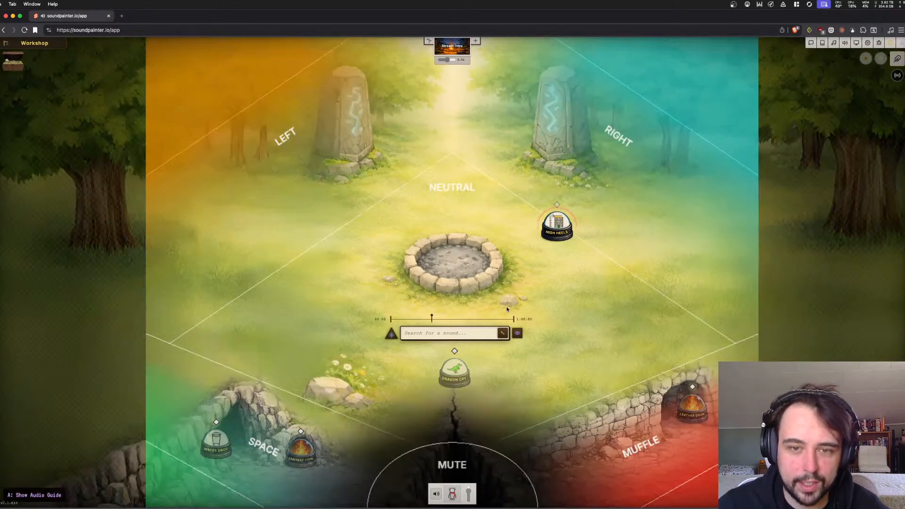
key(a)
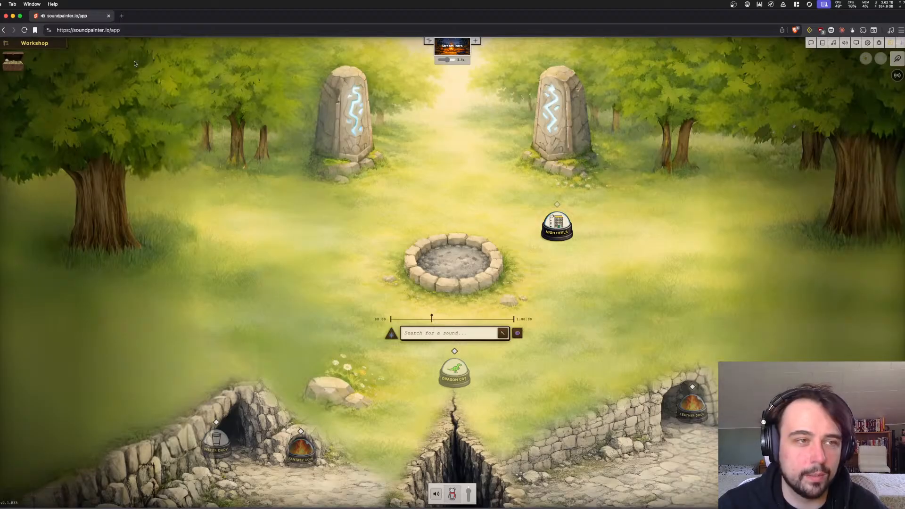
click(893, 59)
click(680, 150)
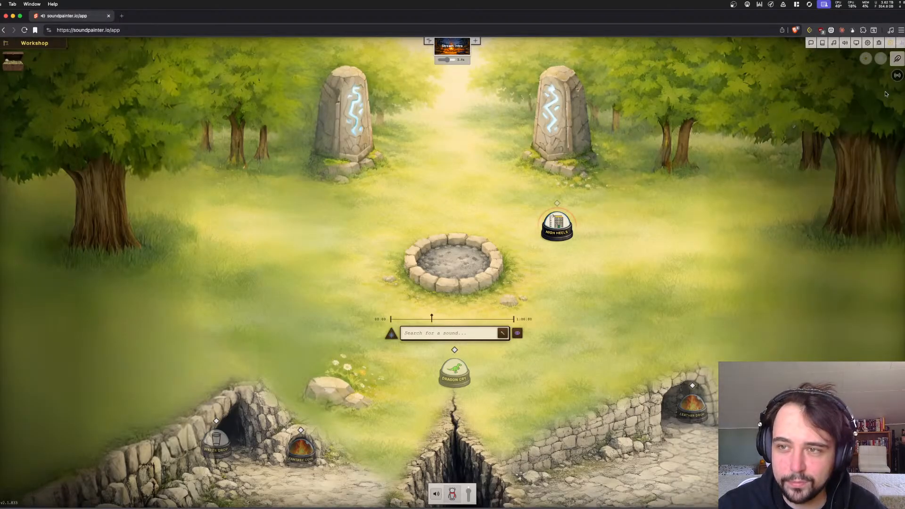
key(Escape)
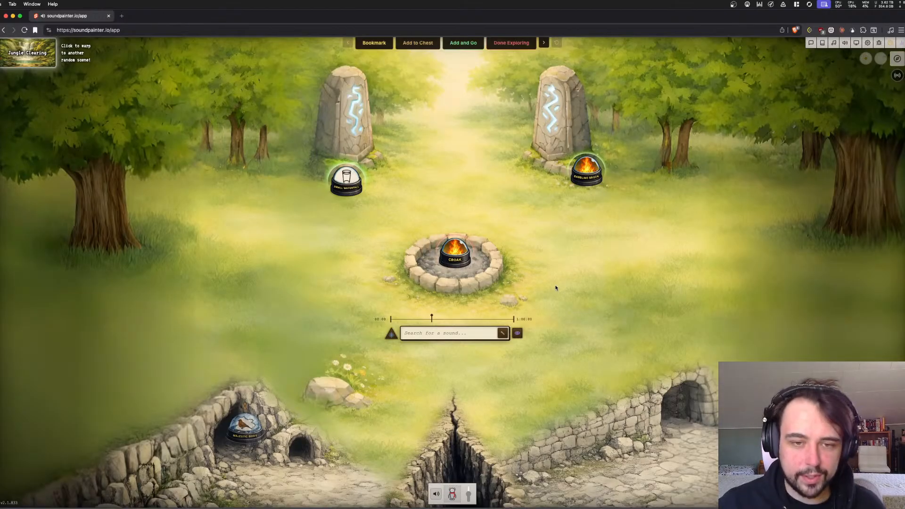
Move the Babbling Brook chip onto the grass between the right standing stone and the stone ring, and deactivate its loop
drag(592, 172, 591, 183)
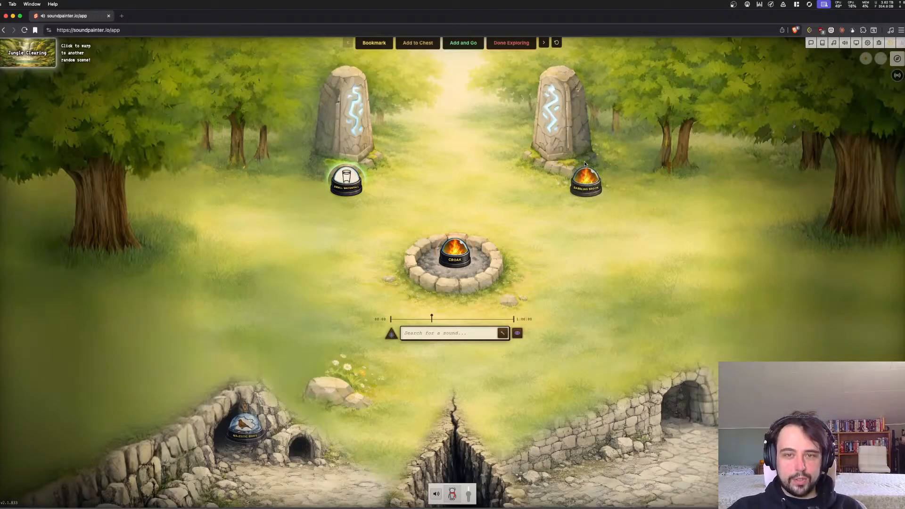
drag(589, 173, 569, 215)
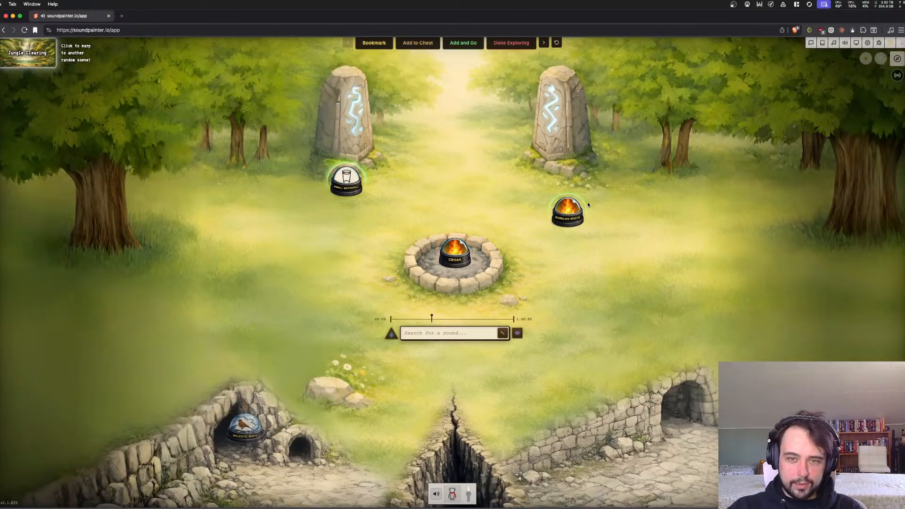
drag(570, 210, 553, 204)
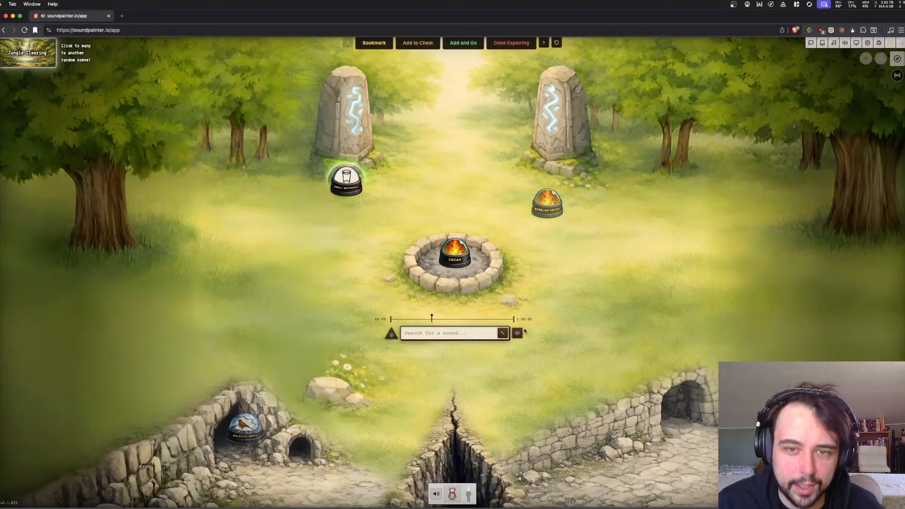
In a text editor, note under Things to Fix that a deactivated looping chip briefly turns opaque as its fadeout ends, and return to SoundPainter
key(super+space)
text(text')
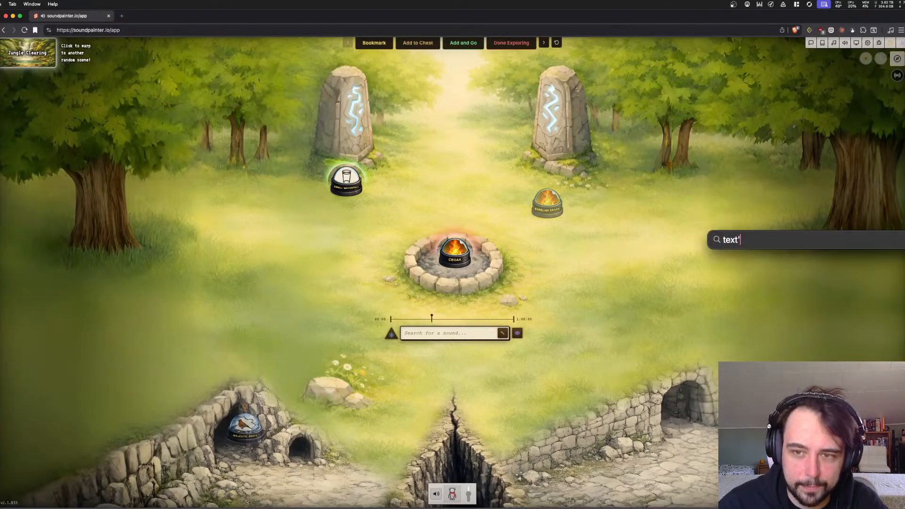
key(Return)
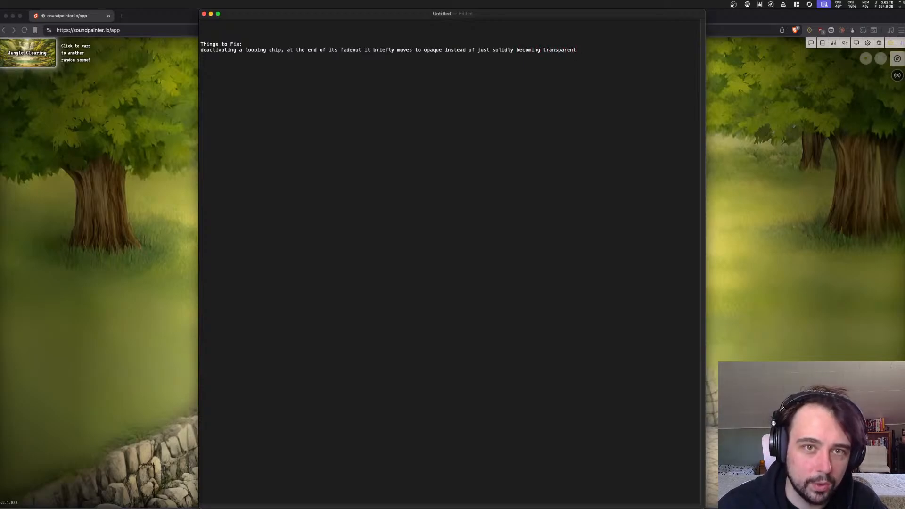
key(super+s)
click(605, 328)
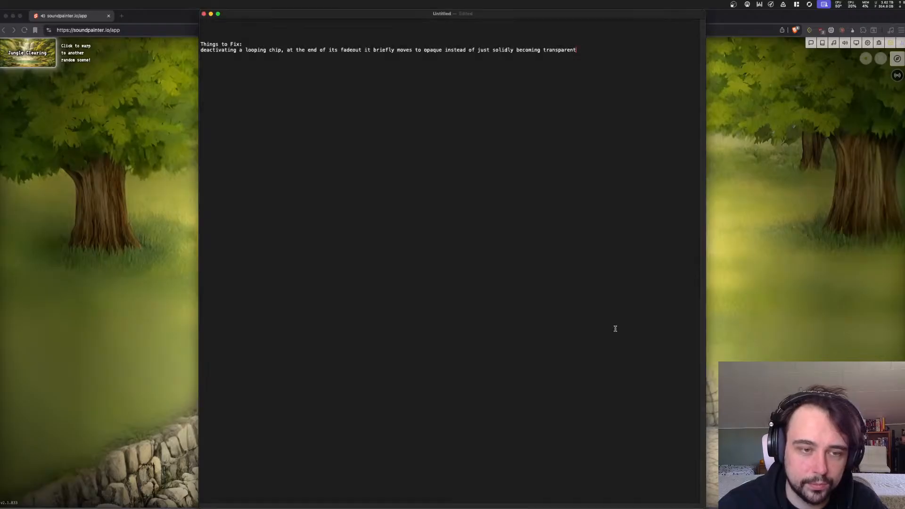
key(super+Tab)
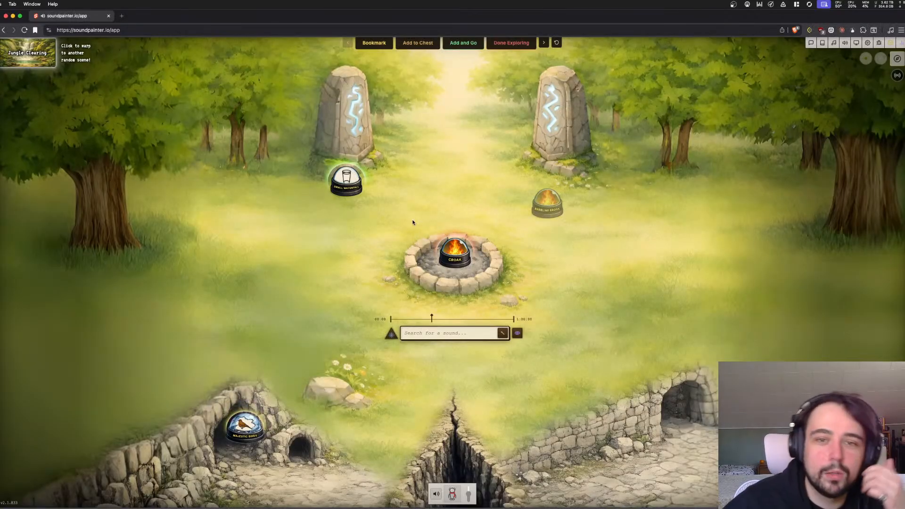
Move the Babbling Brook chip to the base of the right standing stone and the Majestic Birds chip to the small cave opening
drag(545, 213, 552, 171)
drag(323, 371, 228, 455)
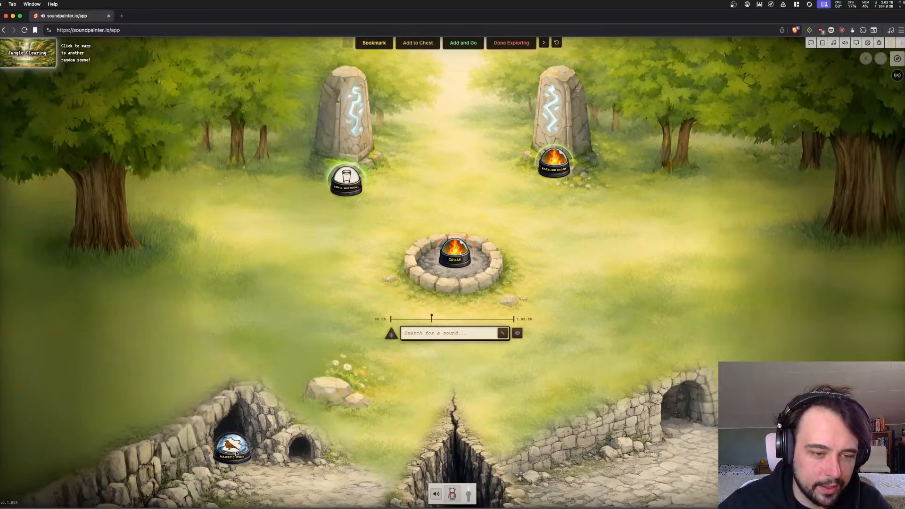
drag(231, 453, 309, 459)
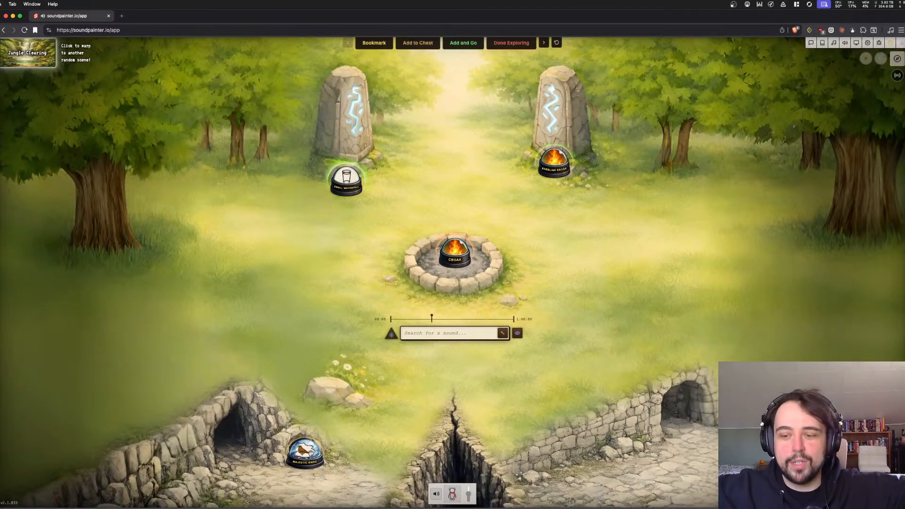
drag(313, 449, 307, 448)
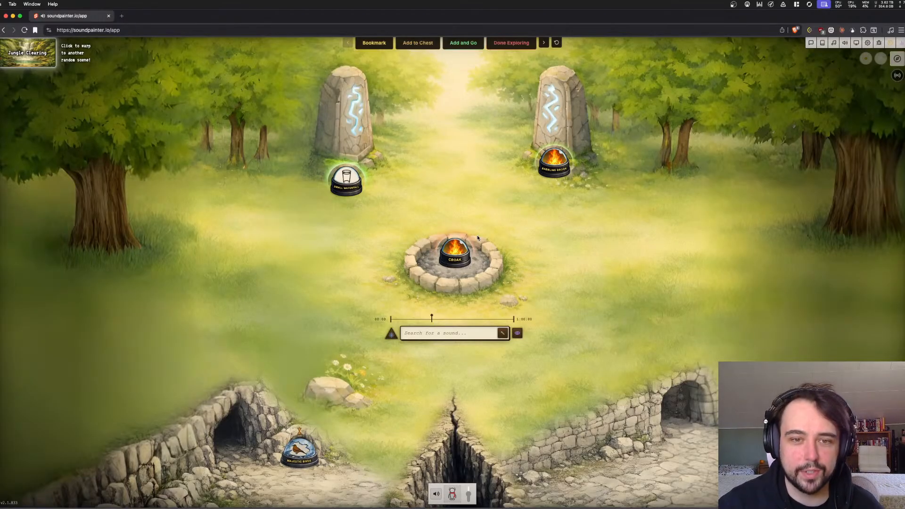
Lower the volume of the Small Waterfall chip beside the left standing stone
click(346, 179)
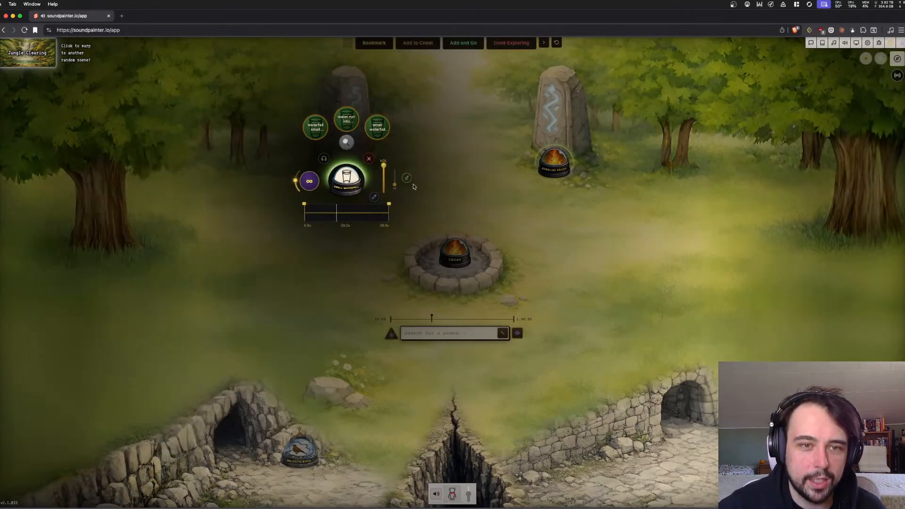
drag(384, 166, 386, 177)
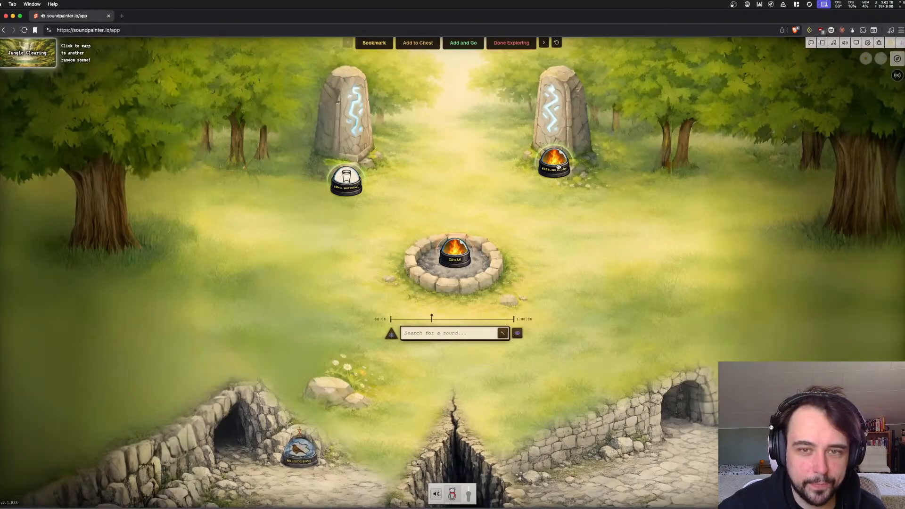
Trim both ends of the Babbling Brook chip's loop, lower its volume slightly, and move it just below the right standing stone
click(559, 164)
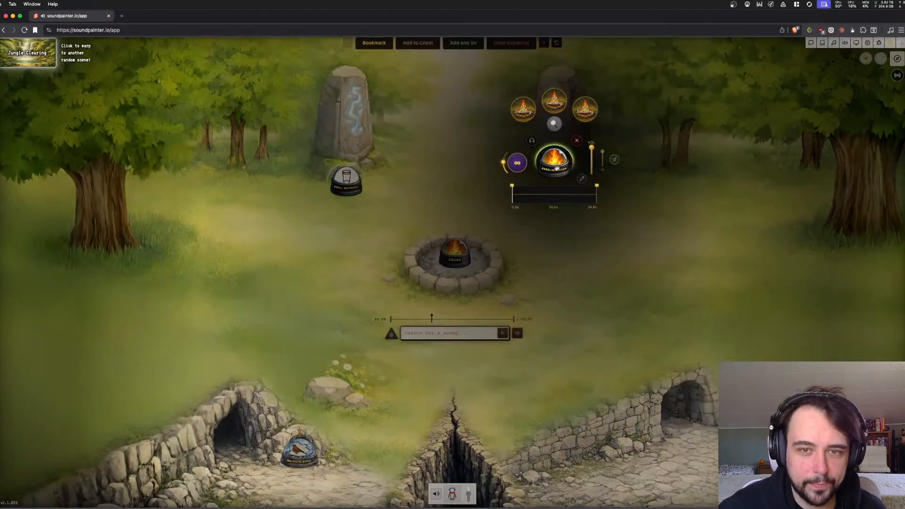
drag(597, 192, 592, 192)
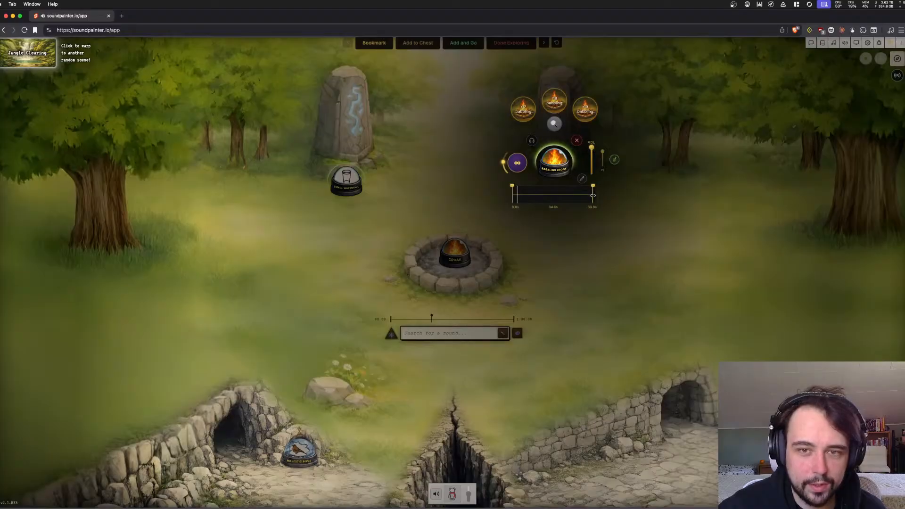
drag(512, 192, 522, 192)
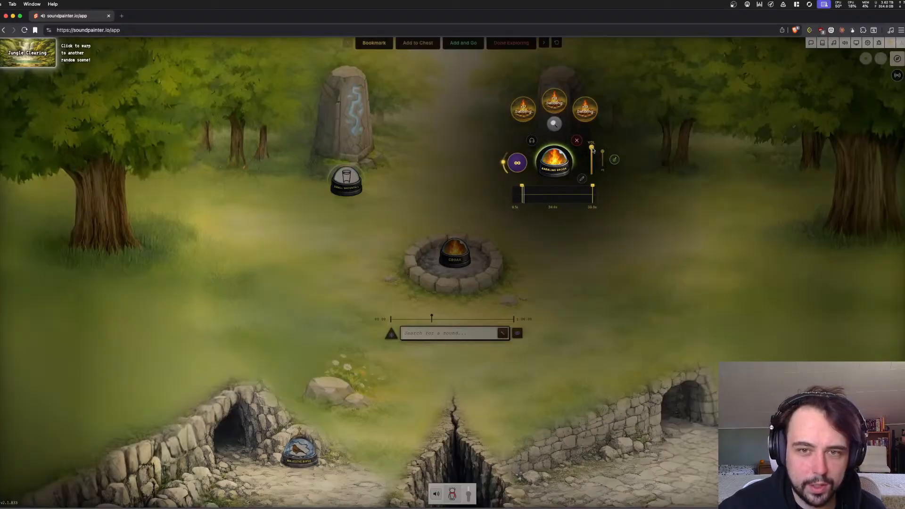
click(591, 151)
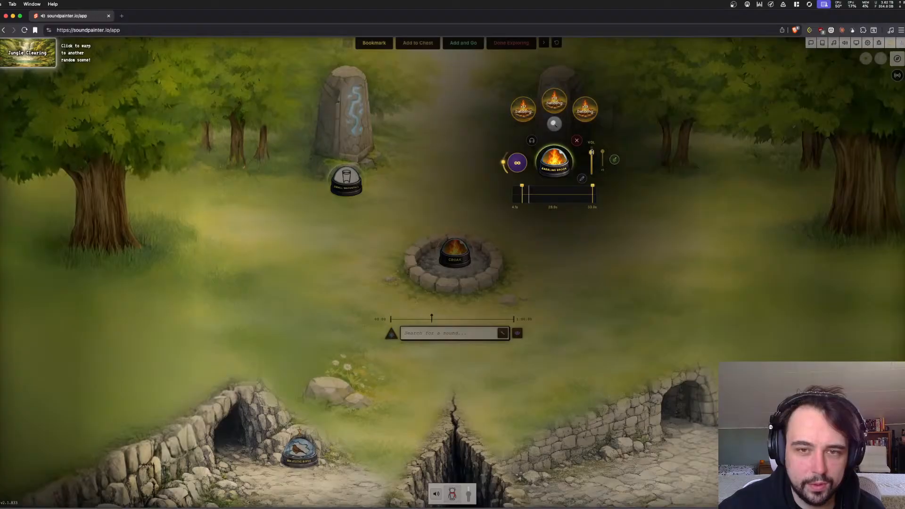
click(657, 151)
drag(550, 170, 542, 191)
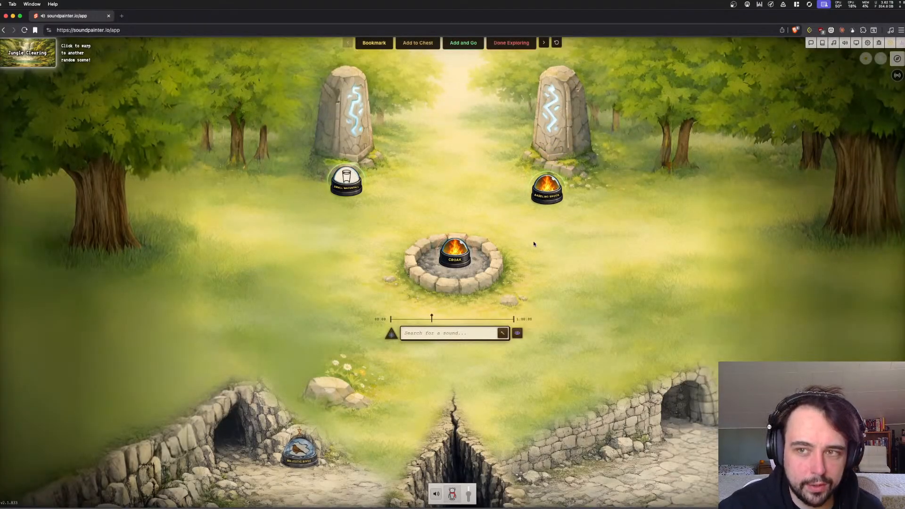
Search for the sound "tiger roar", collapsing the results to a single column and expanding them again
click(464, 334)
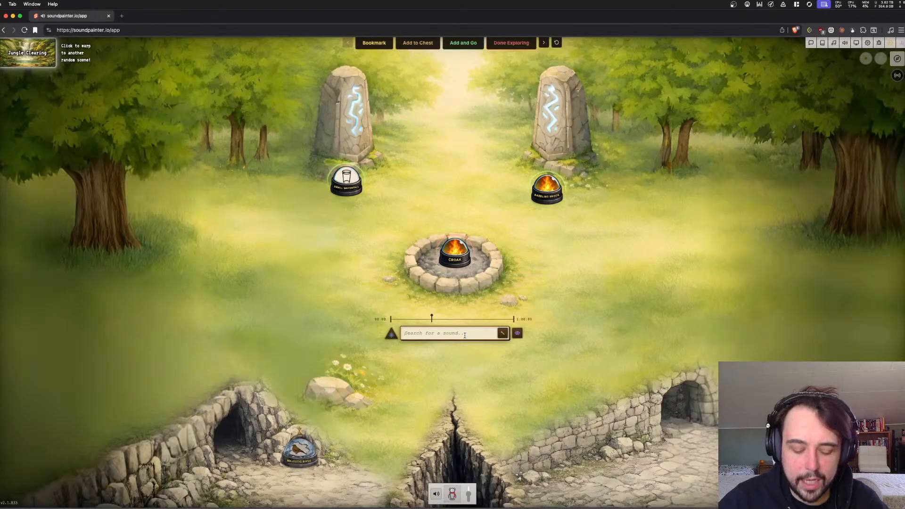
text(tiger roar)
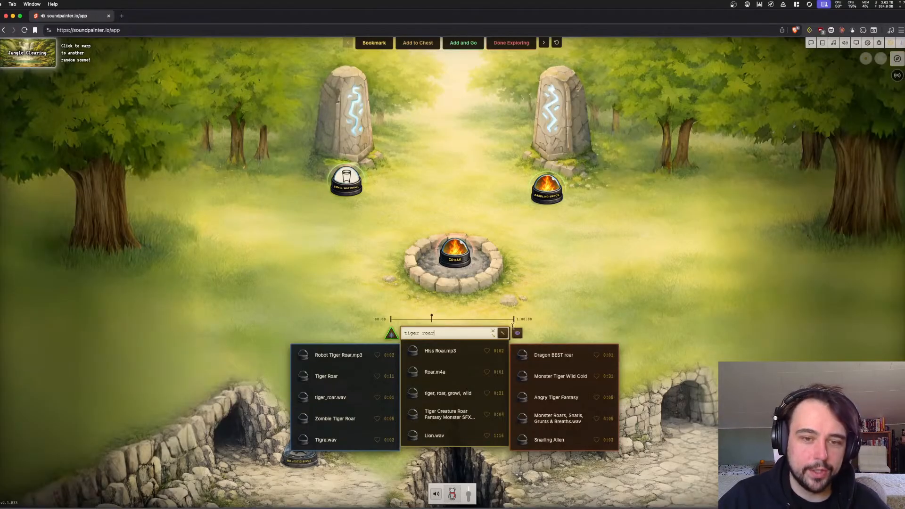
click(492, 337)
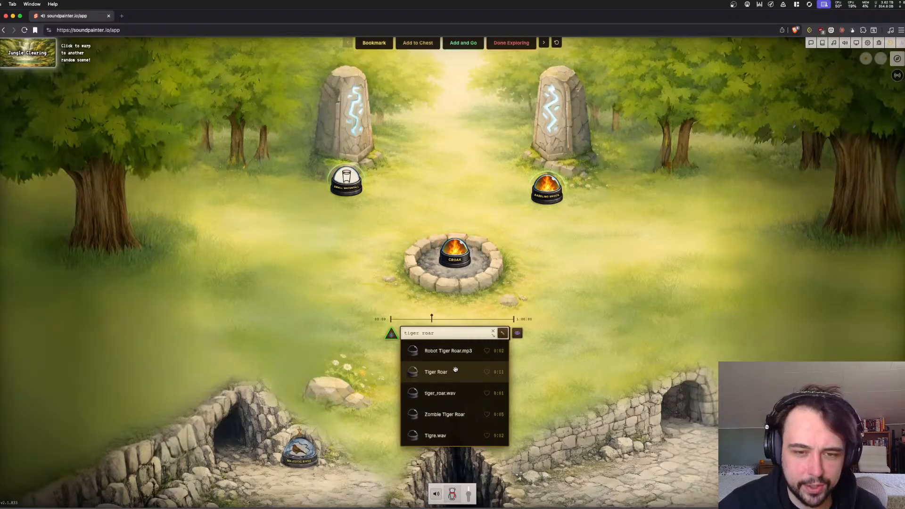
click(493, 336)
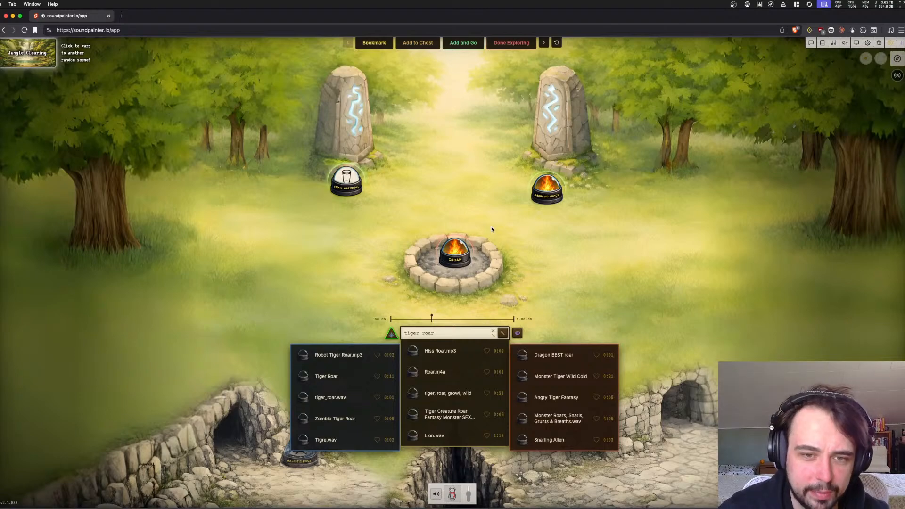
Rename the Croak chip in the stone ring to "frog", and look over its settings once more
click(462, 250)
click(483, 269)
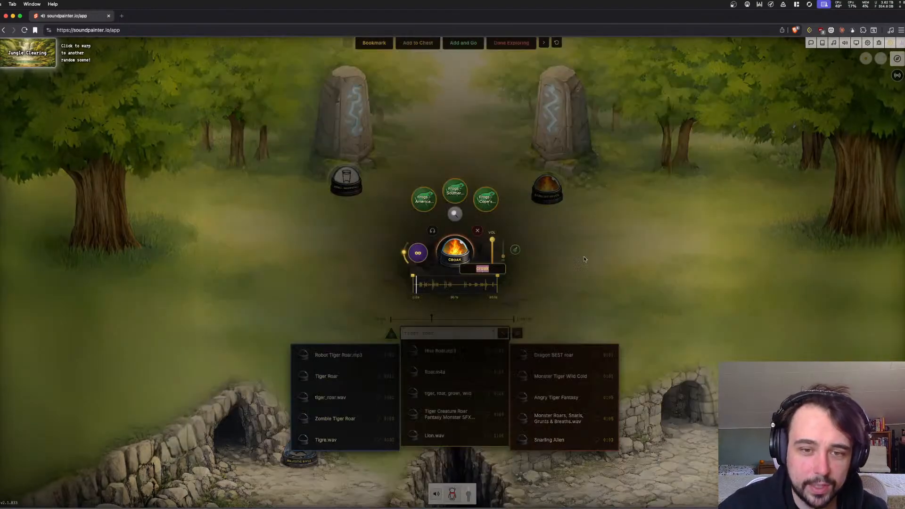
text(frog)
key(Return)
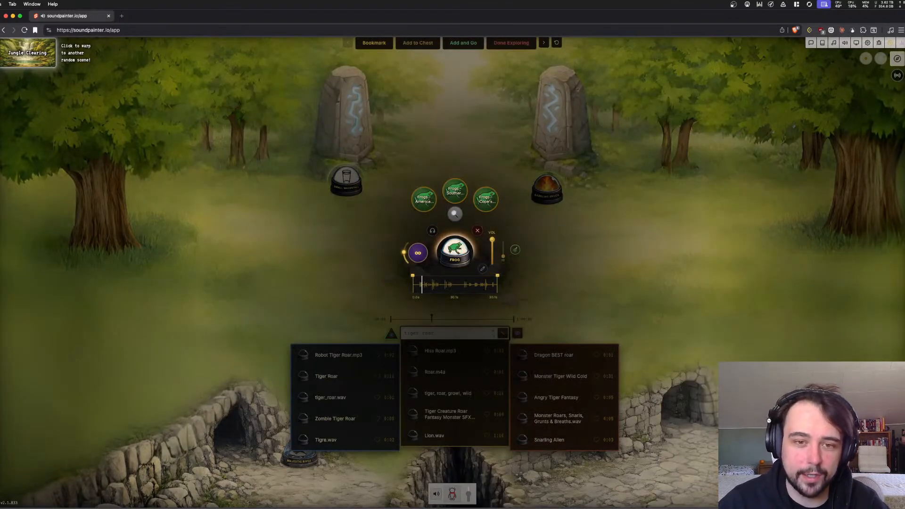
click(577, 256)
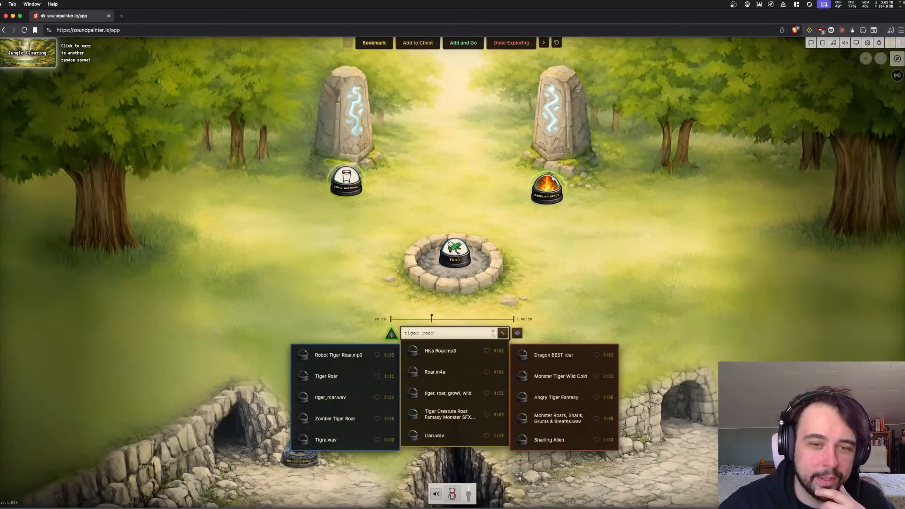
click(461, 253)
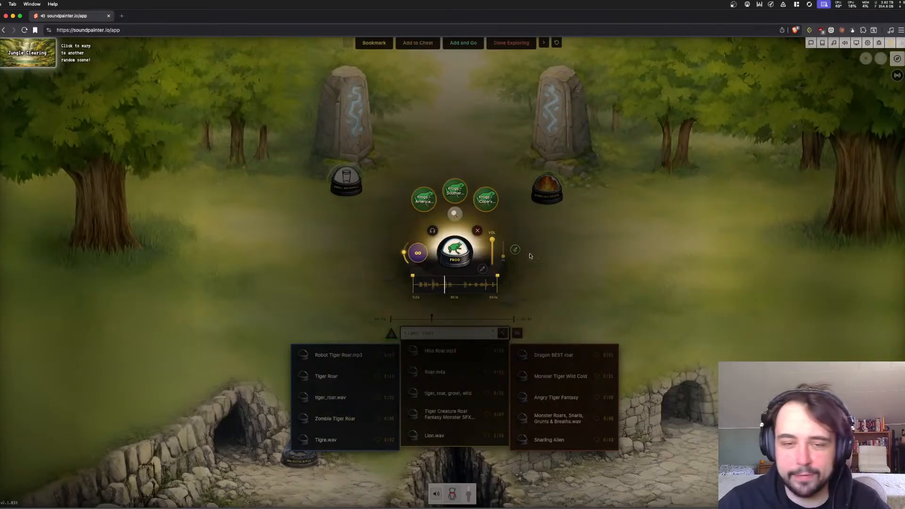
click(621, 259)
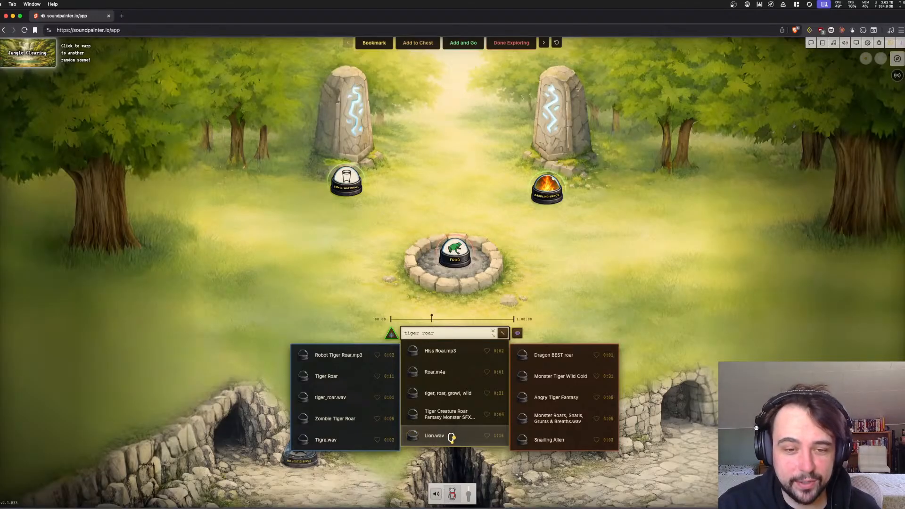
Add the Lion.wav search result to the board as a Tiger Roar chip on the grass left of the stone ring
click(455, 438)
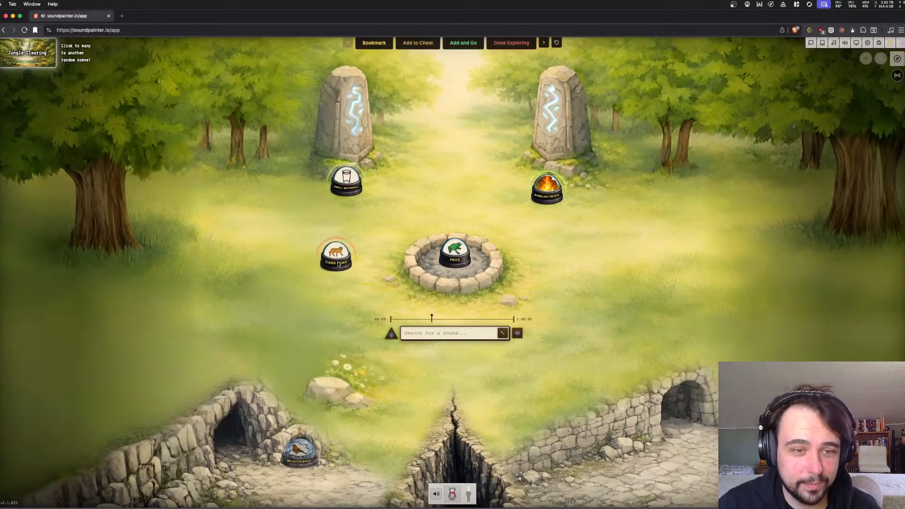
Look over the Tiger Roar chip's settings and move the chip into the left cave entrance
click(333, 256)
click(429, 185)
drag(335, 259, 227, 446)
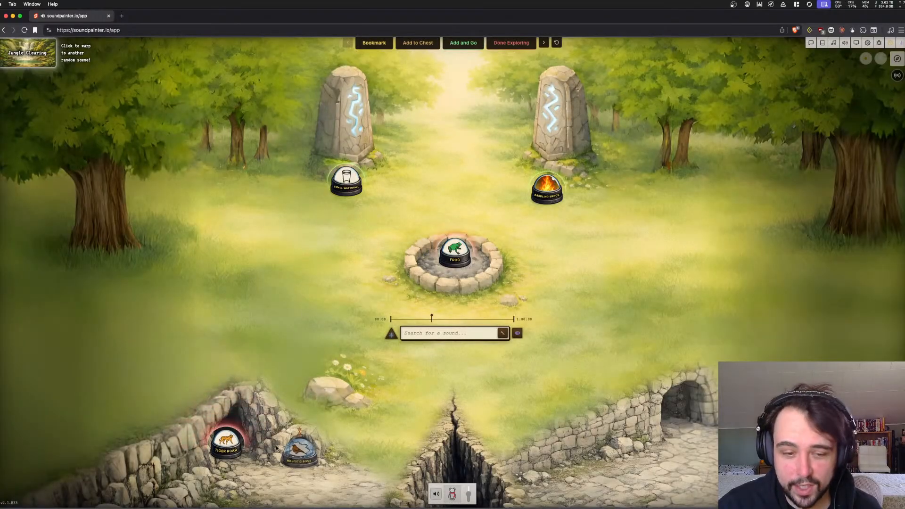
drag(227, 447, 231, 433)
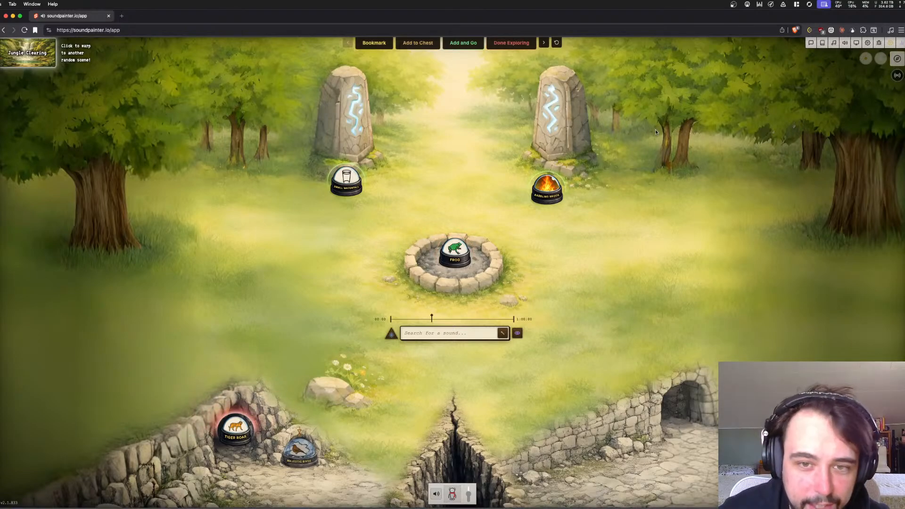
Place the listener token in the stone ring and move the Small Waterfall and Babbling Brook chips to the outer sides of the standing stones
drag(452, 495, 465, 284)
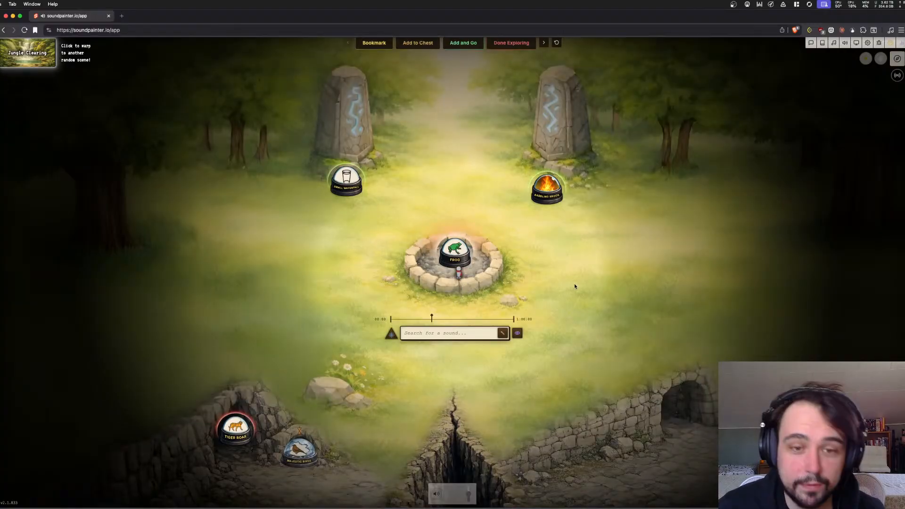
drag(458, 271, 466, 263)
drag(349, 179, 281, 137)
drag(546, 187, 609, 143)
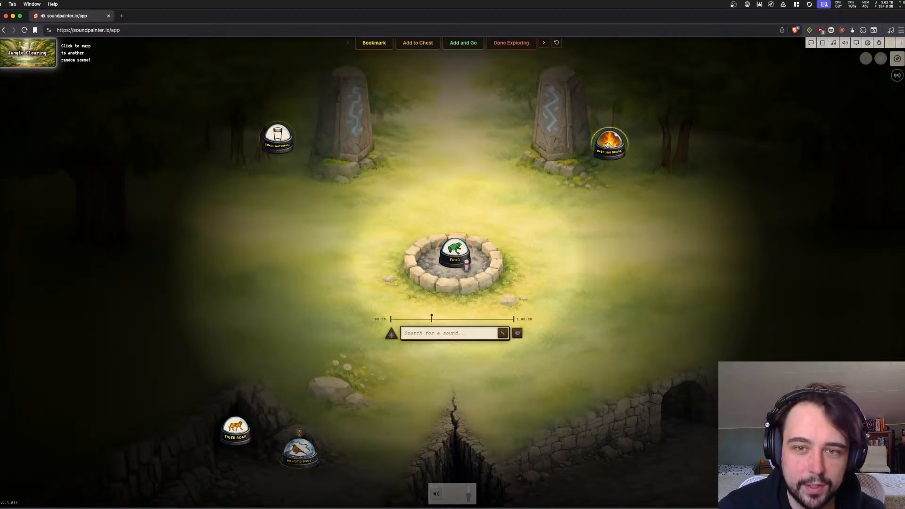
drag(278, 135, 328, 167)
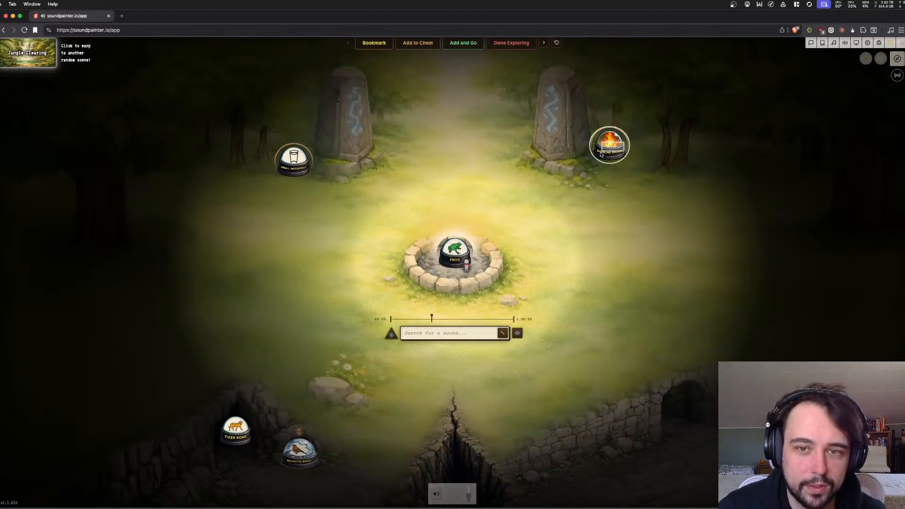
drag(612, 147, 605, 151)
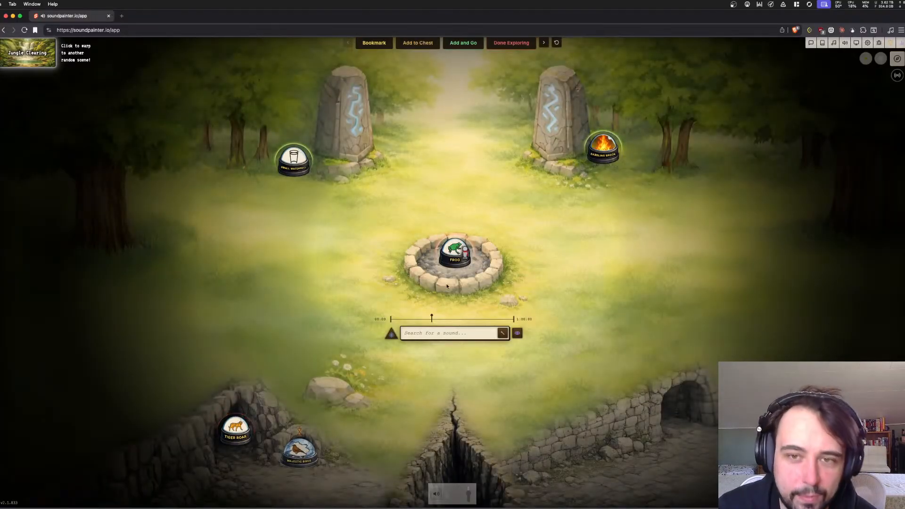
Move the listener token from the stone ring towards the left cave and look over the Tiger Roar chip's settings
drag(465, 254, 310, 343)
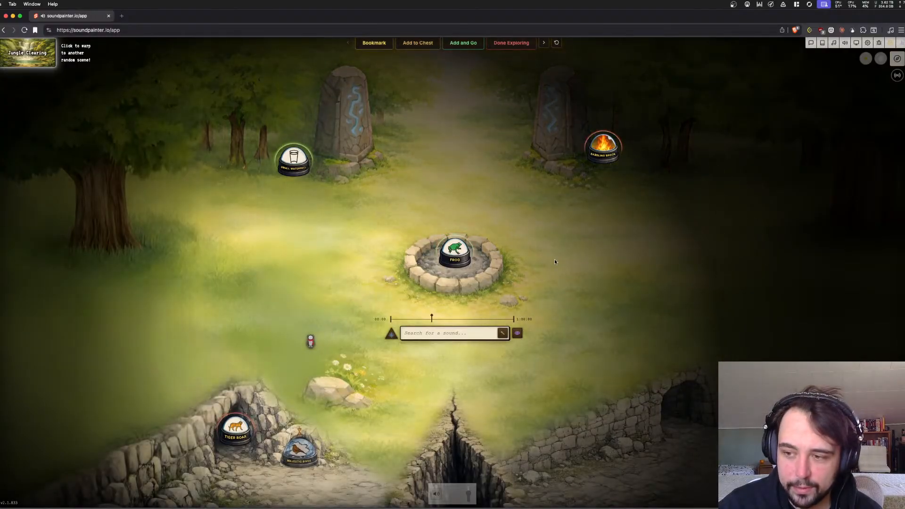
click(237, 429)
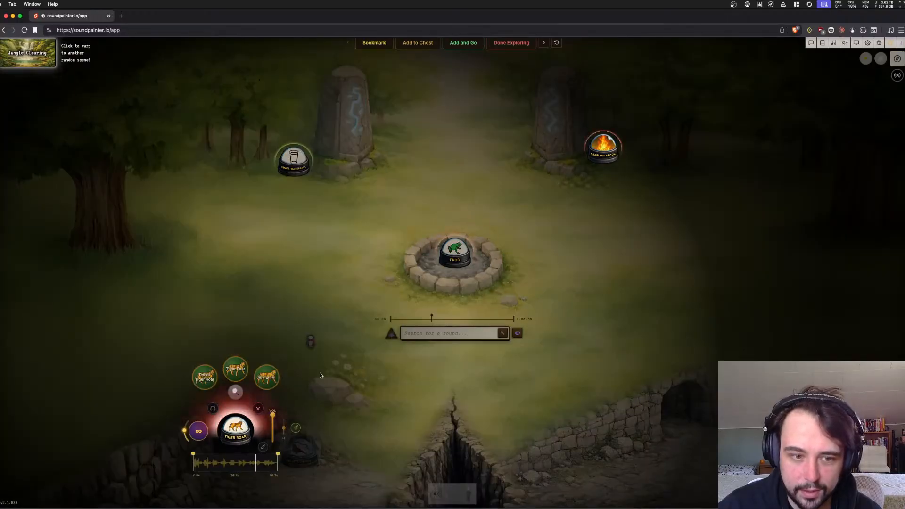
click(485, 219)
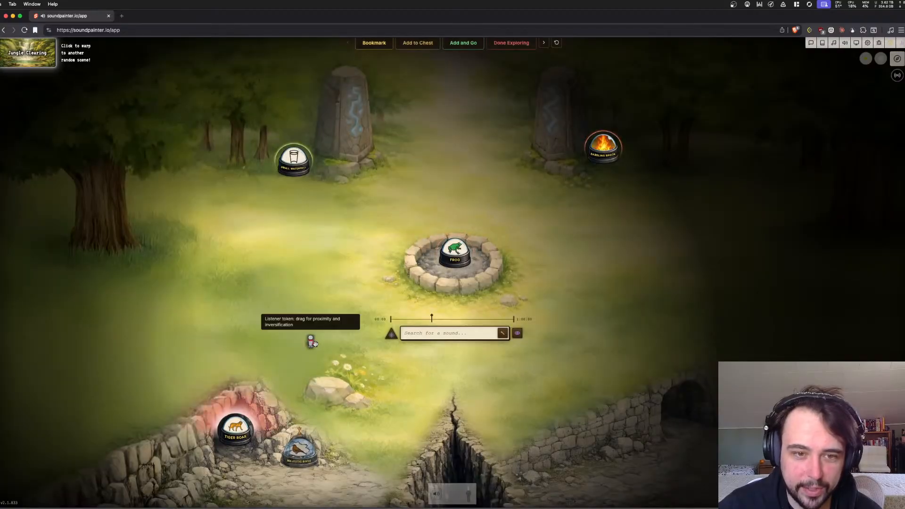
drag(314, 342, 349, 357)
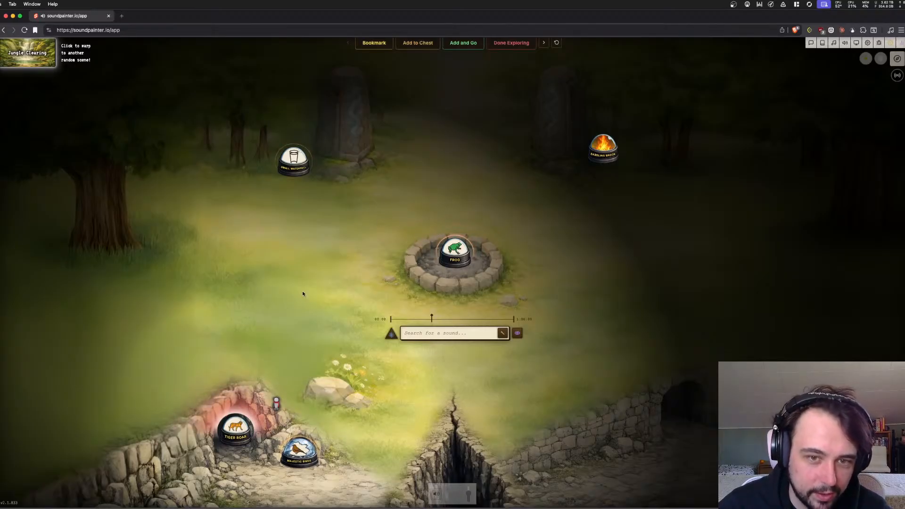
Return the listener token to its cupboard and place the Babbling Brook chip at the foot of the right standing stone
drag(608, 148, 704, 75)
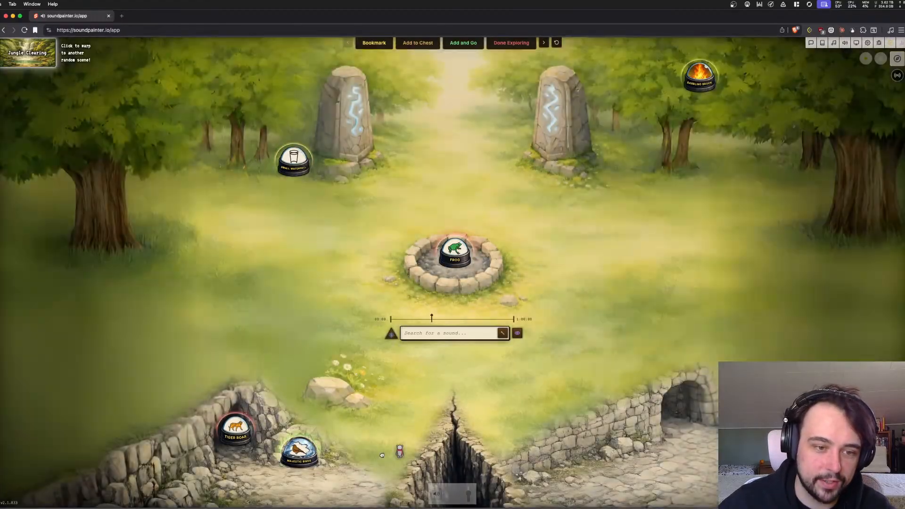
drag(381, 455, 458, 258)
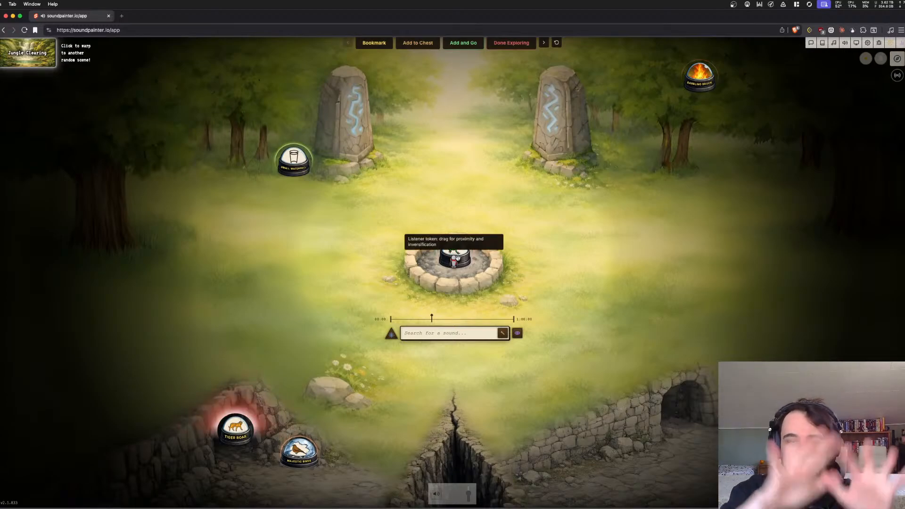
drag(457, 257, 454, 493)
drag(699, 76, 558, 162)
click(471, 334)
Try the Tiger Roar chip right of the stone ring and on the grass left of it, looking over its settings
drag(240, 429, 568, 249)
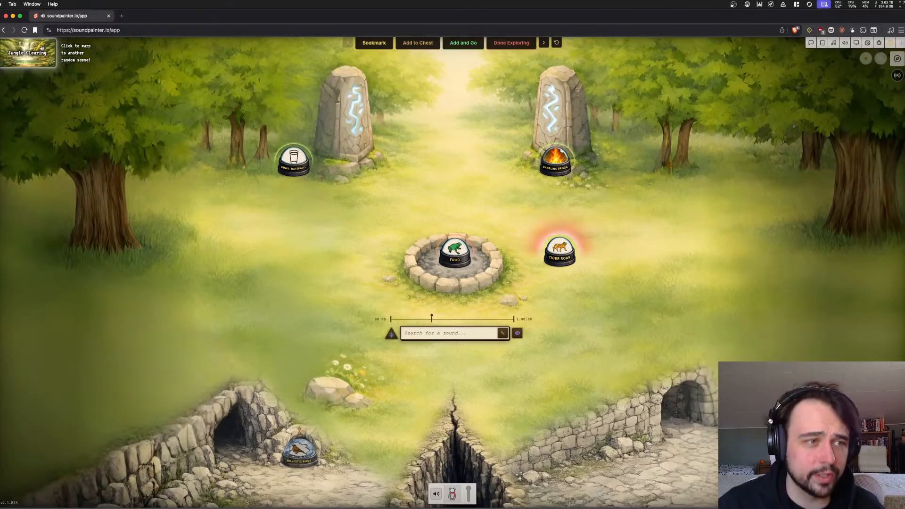
click(431, 334)
drag(560, 251, 282, 284)
click(537, 261)
click(601, 233)
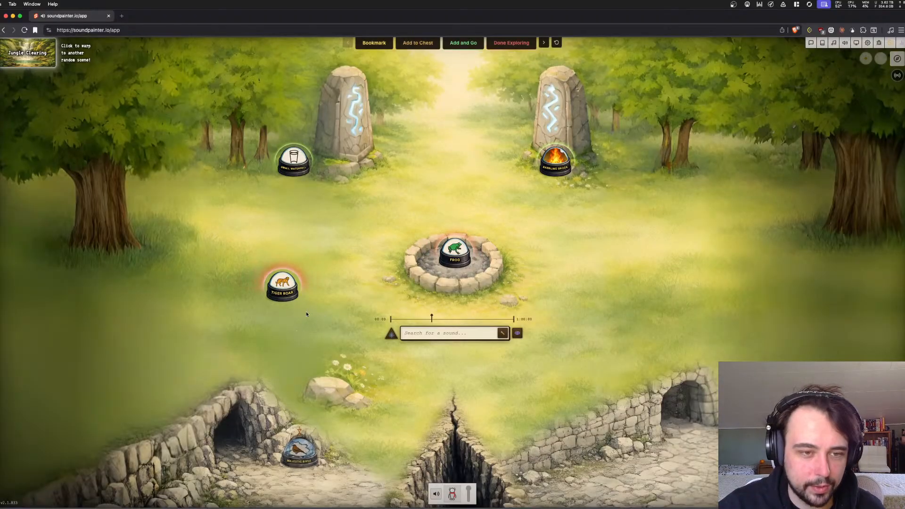
mouse_move(282, 285)
mouse_down()
mouse_move(298, 283)
mouse_move(284, 277)
mouse_up()
click(297, 285)
click(375, 227)
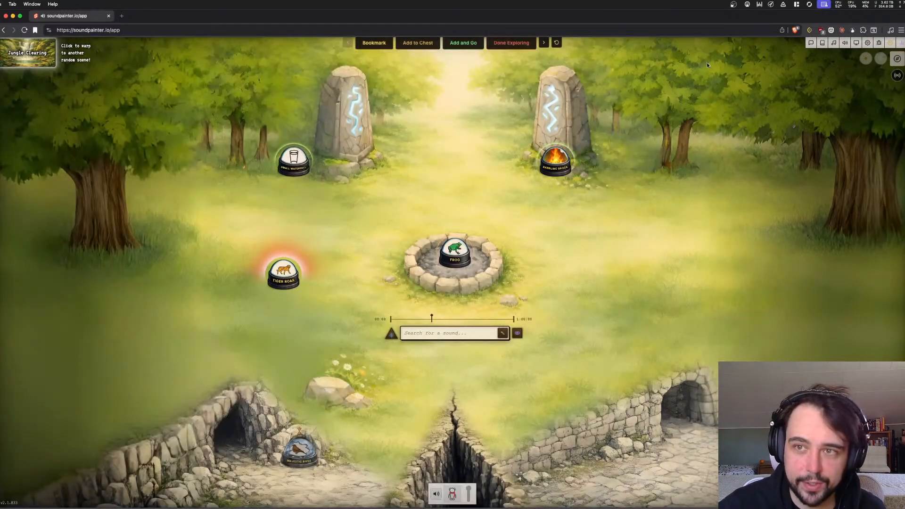
Read through the guide's sections from Quick Start to Hotkeys, examining the Chip Controls explanation once more, and close the guide
click(823, 43)
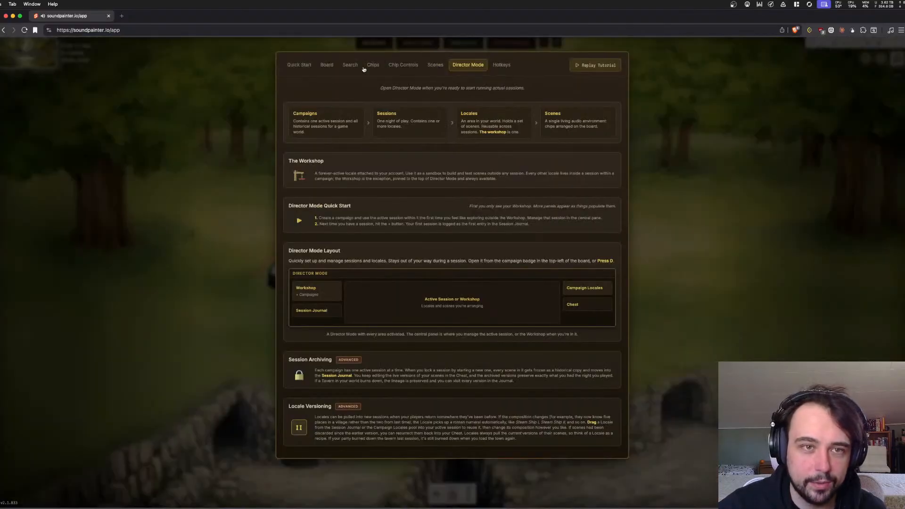
click(304, 67)
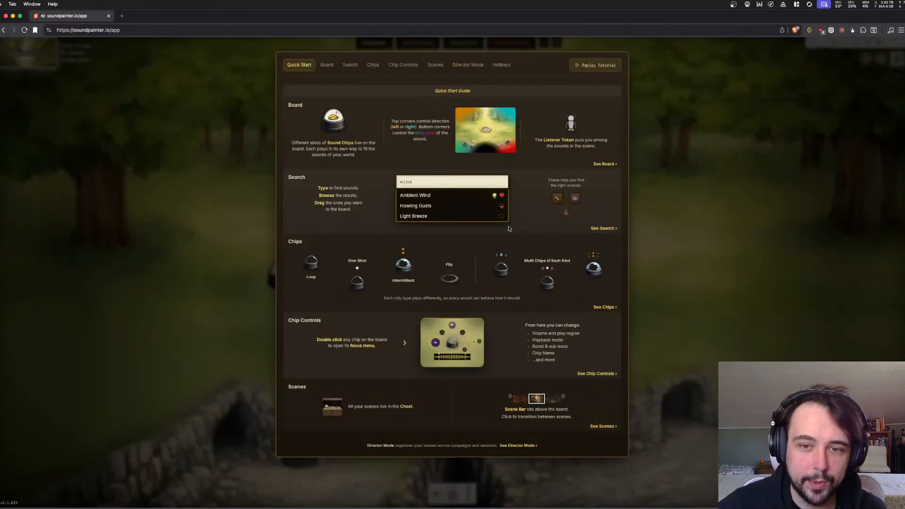
click(340, 67)
click(345, 66)
click(373, 66)
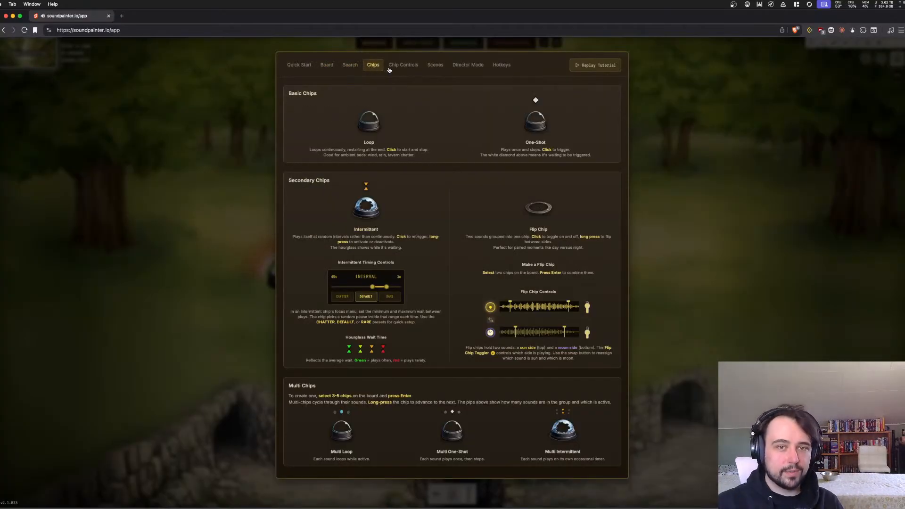
click(404, 68)
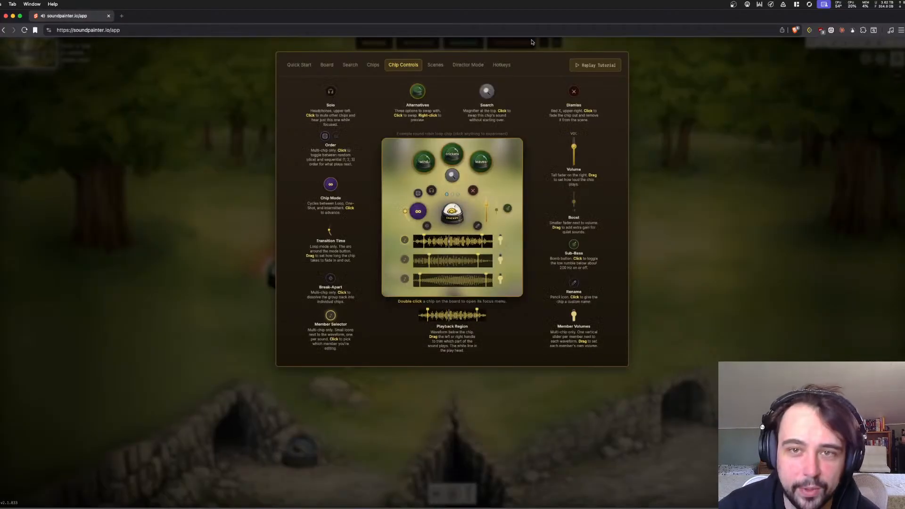
click(434, 65)
click(504, 67)
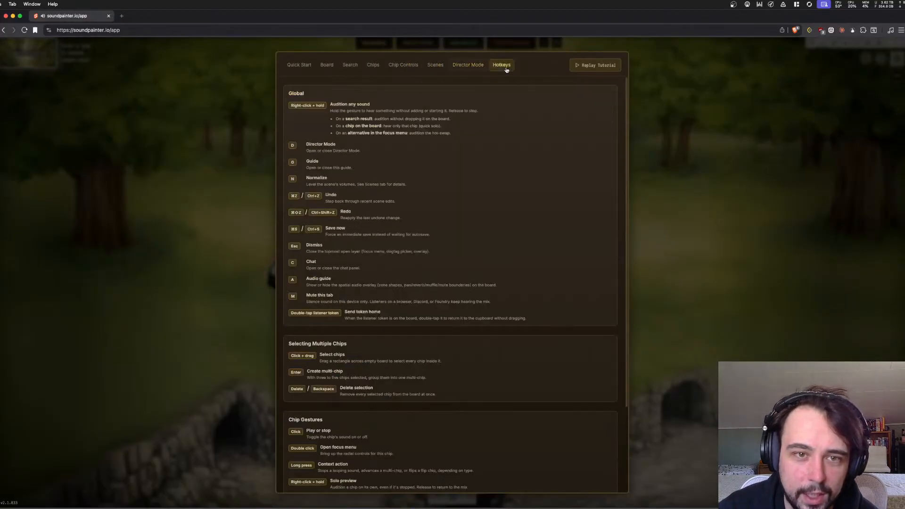
click(403, 66)
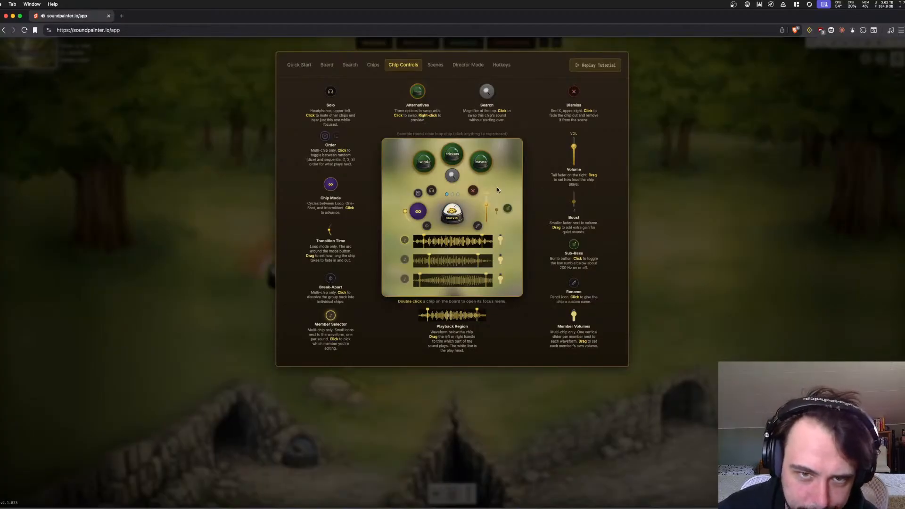
click(708, 180)
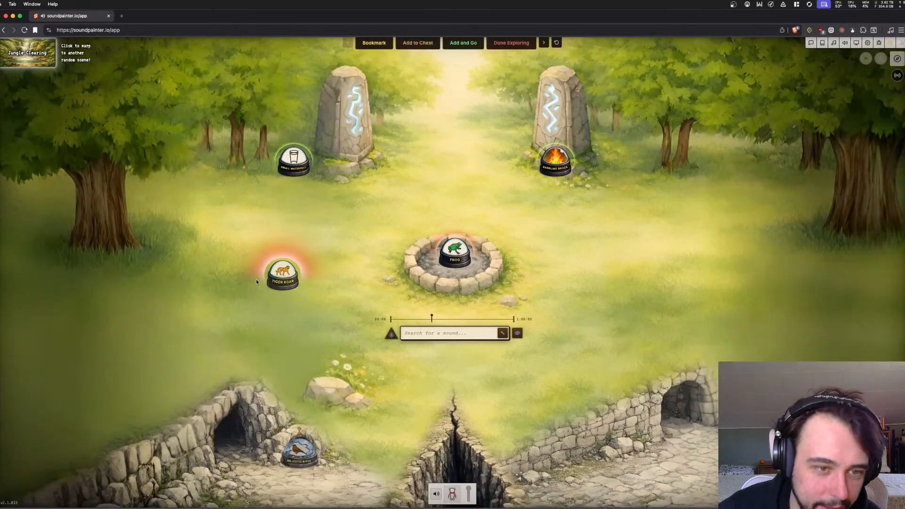
Toggle the Tiger Roar chip's solo listening and set its playback mode to intermittent
click(288, 275)
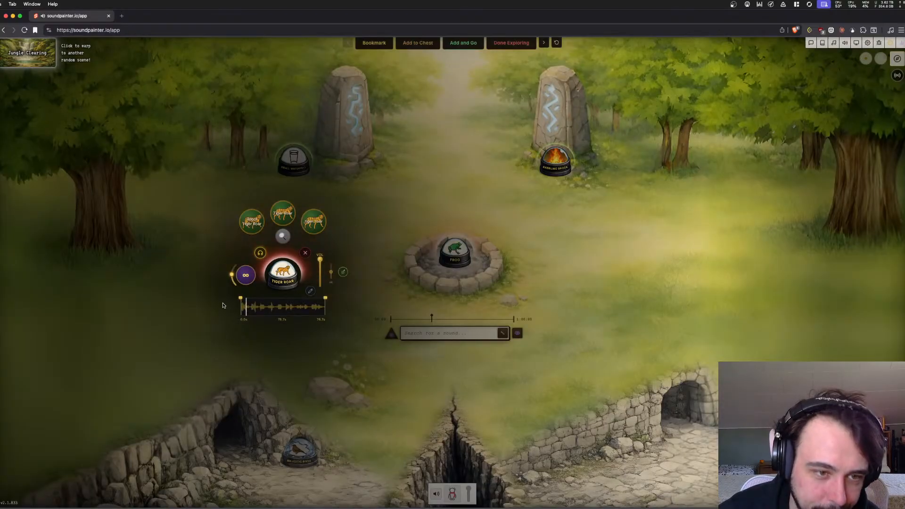
click(245, 274)
click(261, 253)
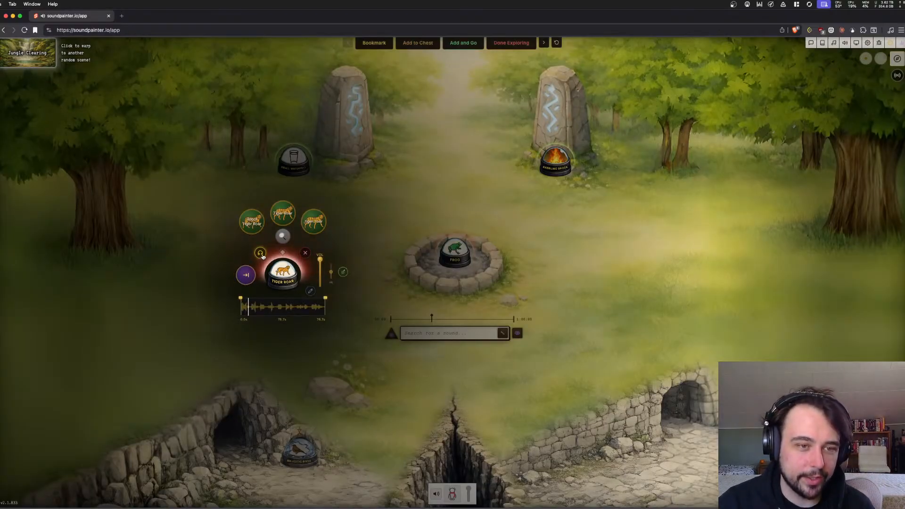
click(260, 253)
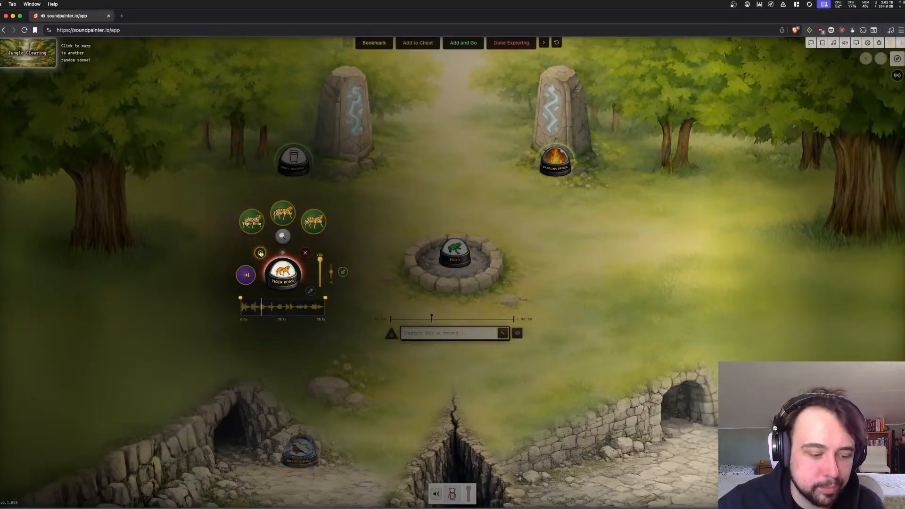
click(243, 277)
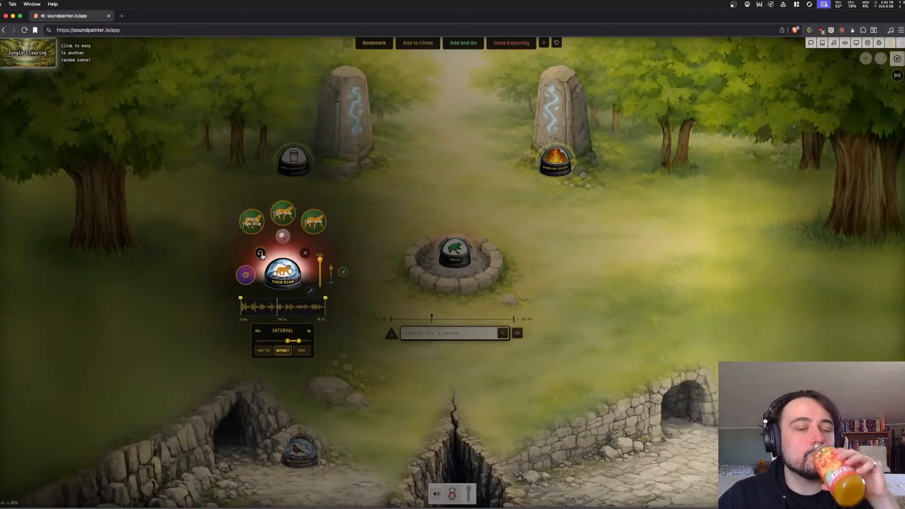
click(348, 238)
Move the Tiger Roar chip to the grass above the left cave and trim its playback start to the last part of the waveform
drag(288, 281, 313, 282)
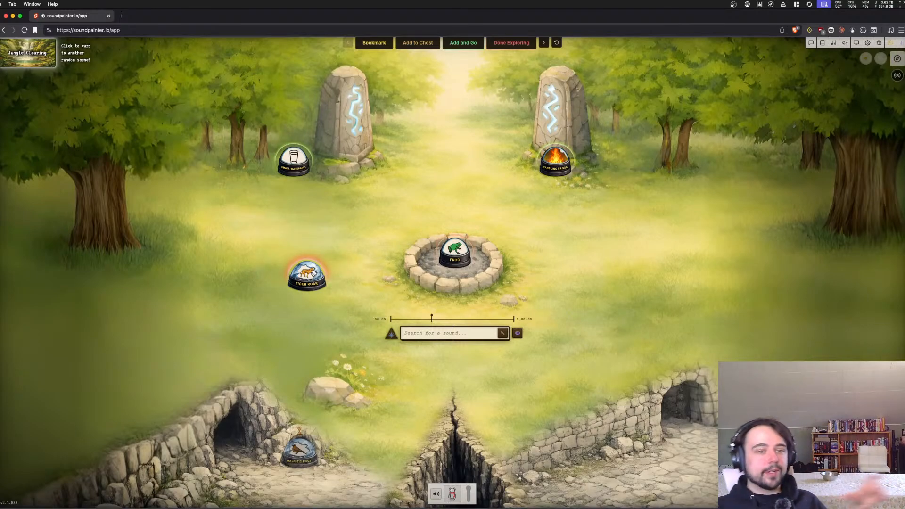
drag(313, 273, 232, 313)
click(232, 313)
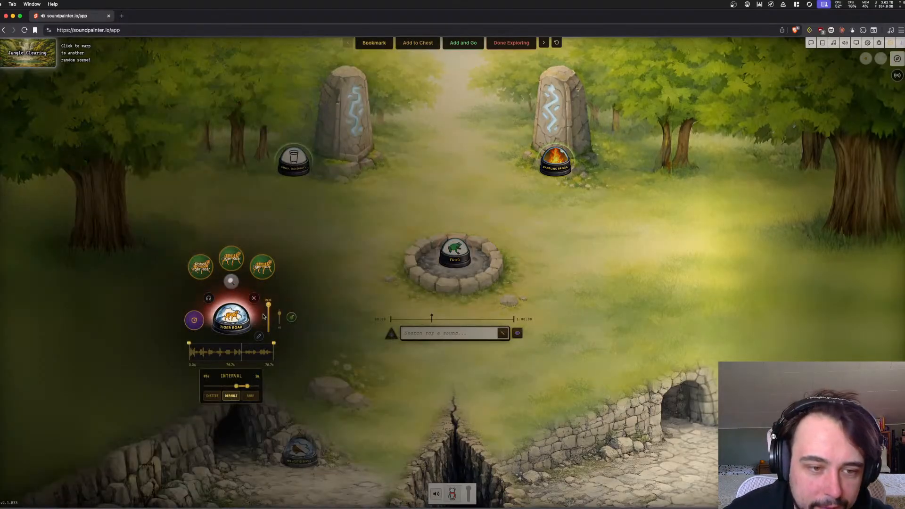
drag(188, 351, 257, 354)
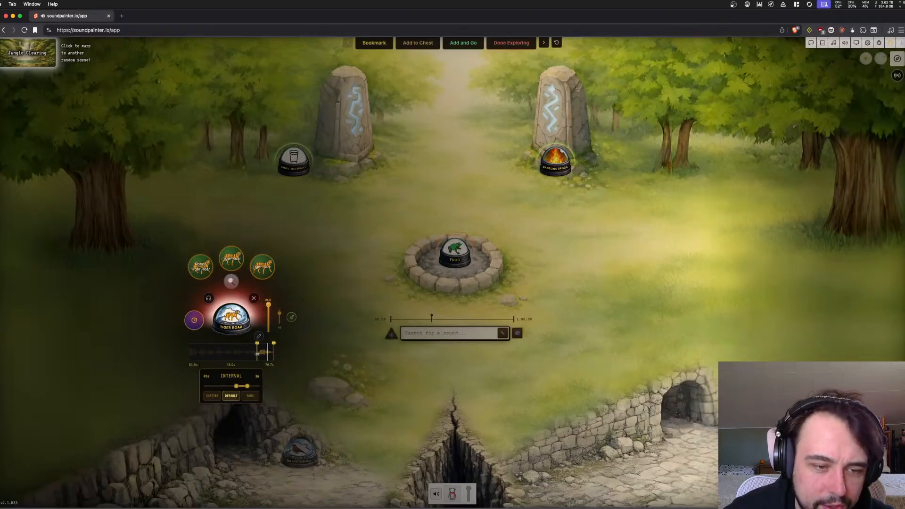
click(343, 312)
Place the Tiger Roar chip on the grass below the left tree and try its Chatter, Rare and Default interval presets
drag(232, 318, 264, 426)
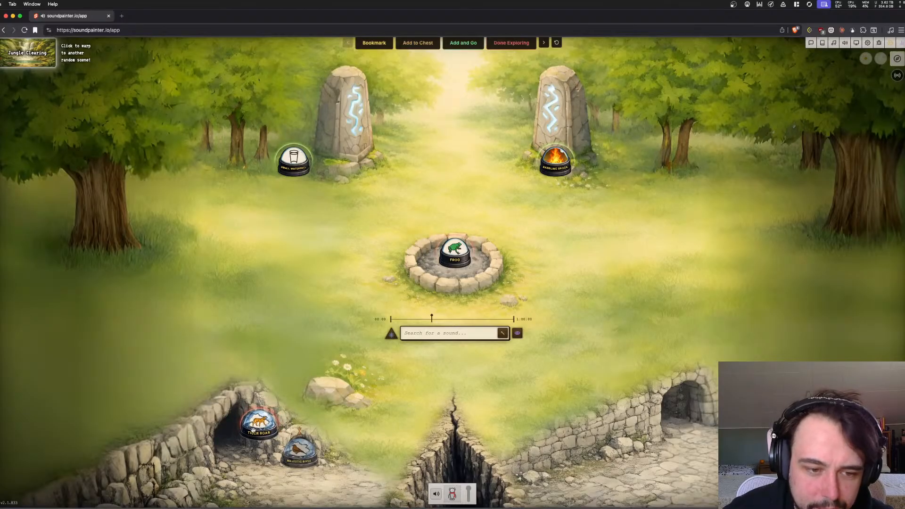
drag(249, 418, 156, 293)
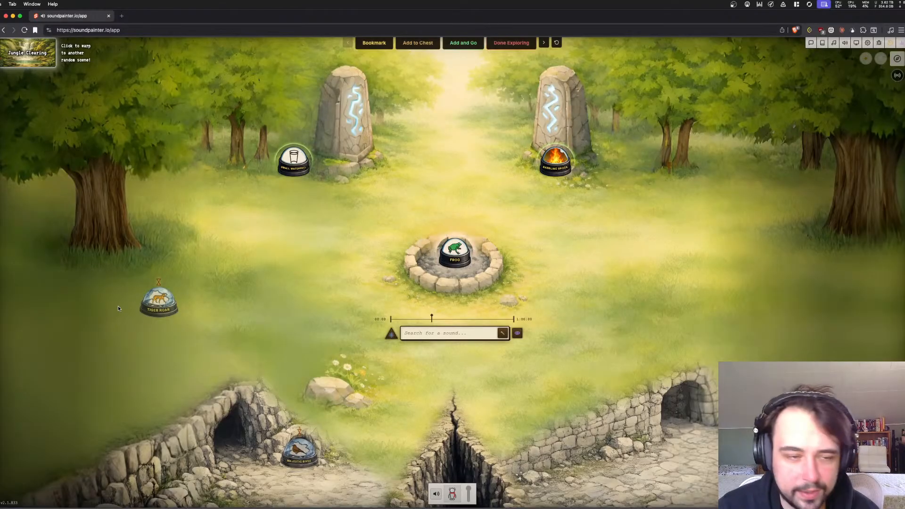
click(164, 303)
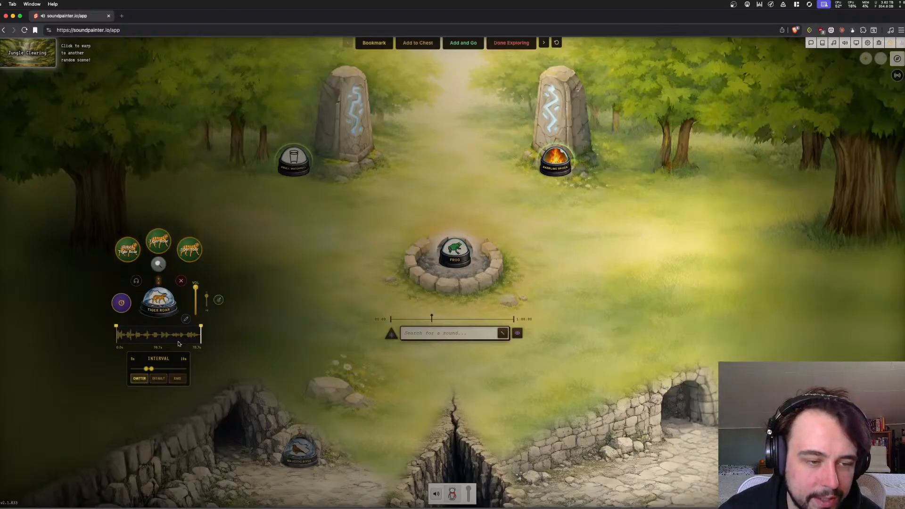
click(139, 381)
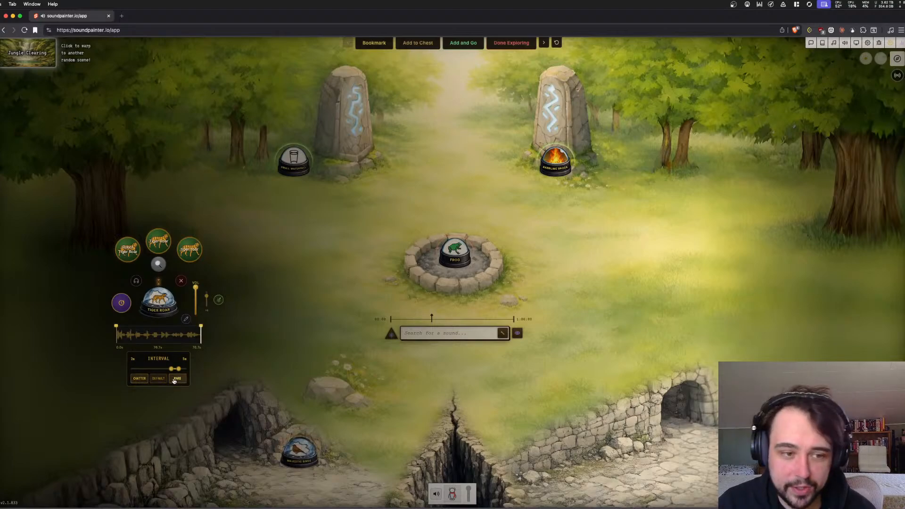
click(158, 378)
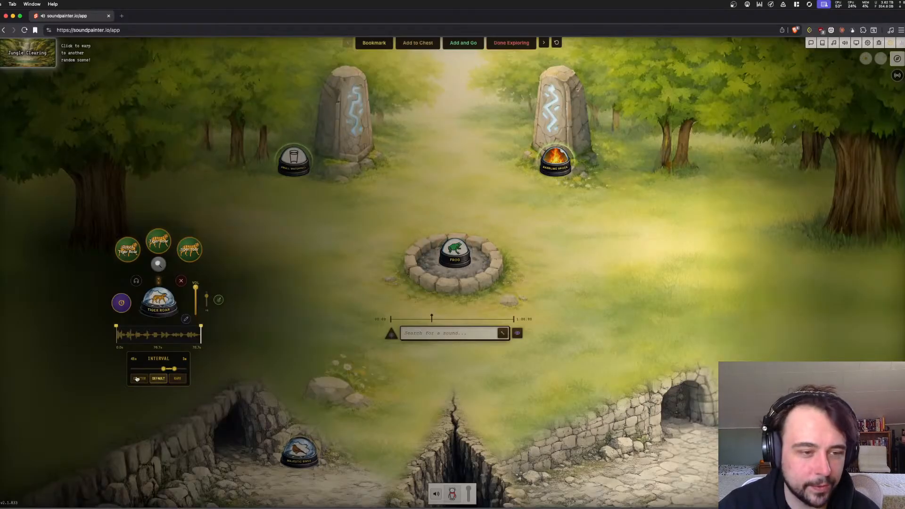
click(237, 298)
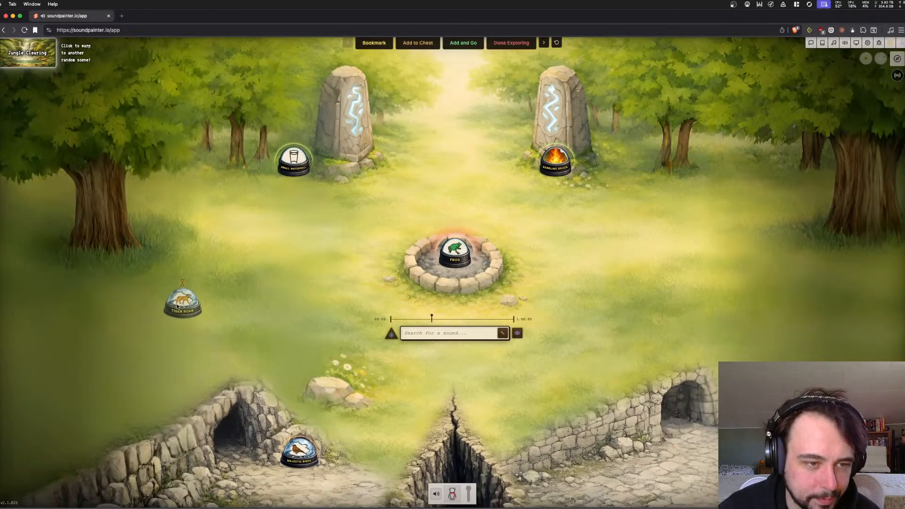
Apply the Chatter interval preset to the Tiger Roar chip, then reopen its controls to check the interval setting and close them
click(187, 307)
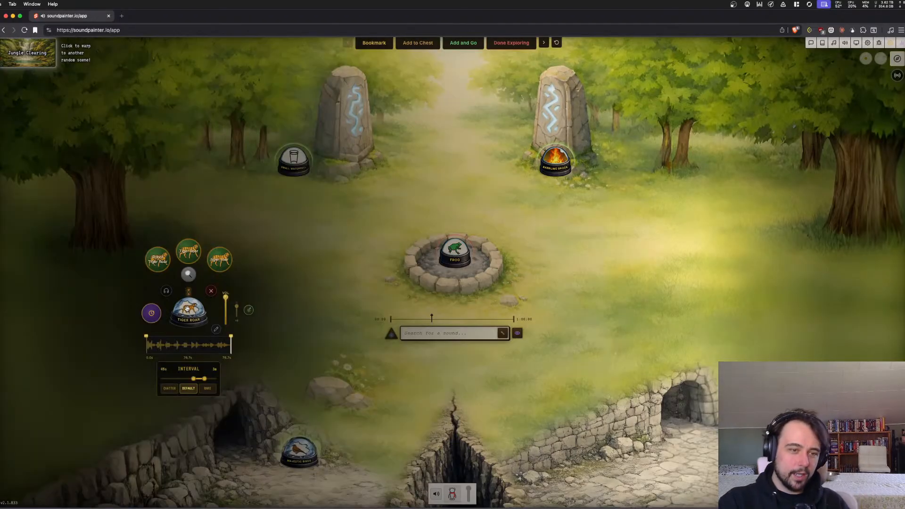
click(168, 388)
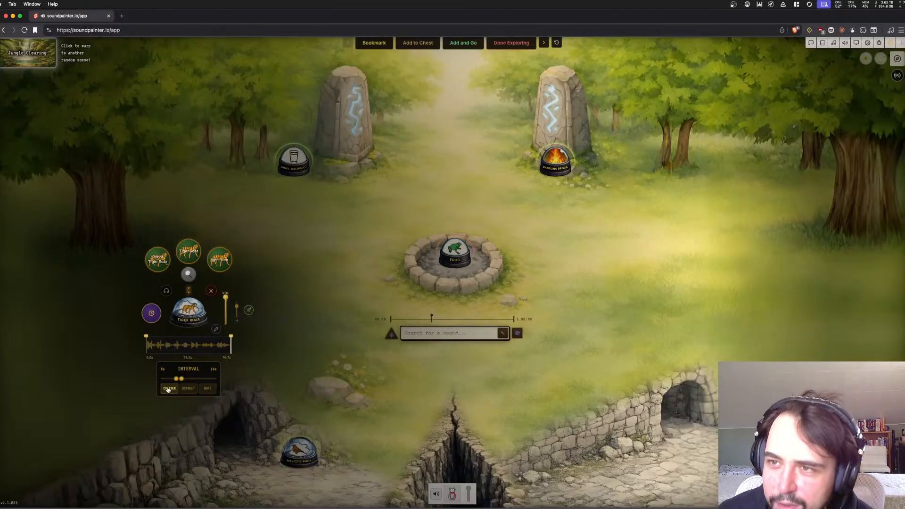
click(400, 313)
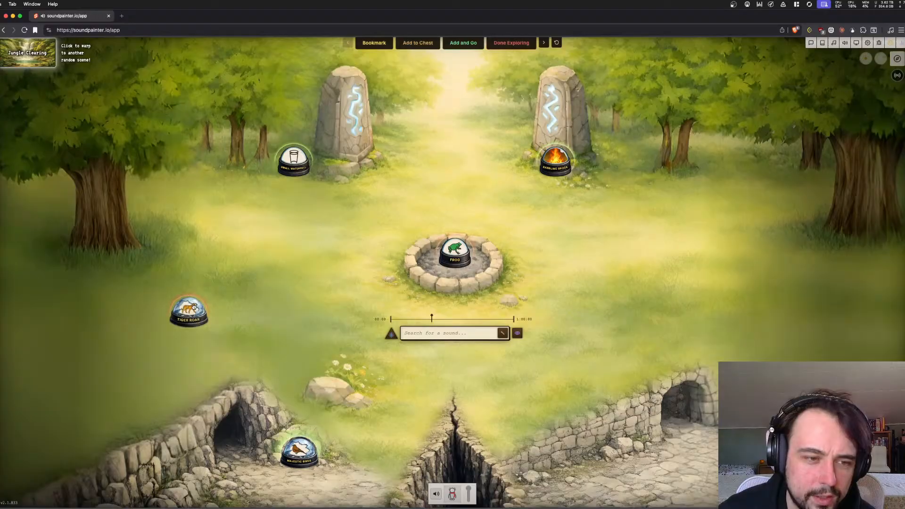
click(201, 306)
click(252, 270)
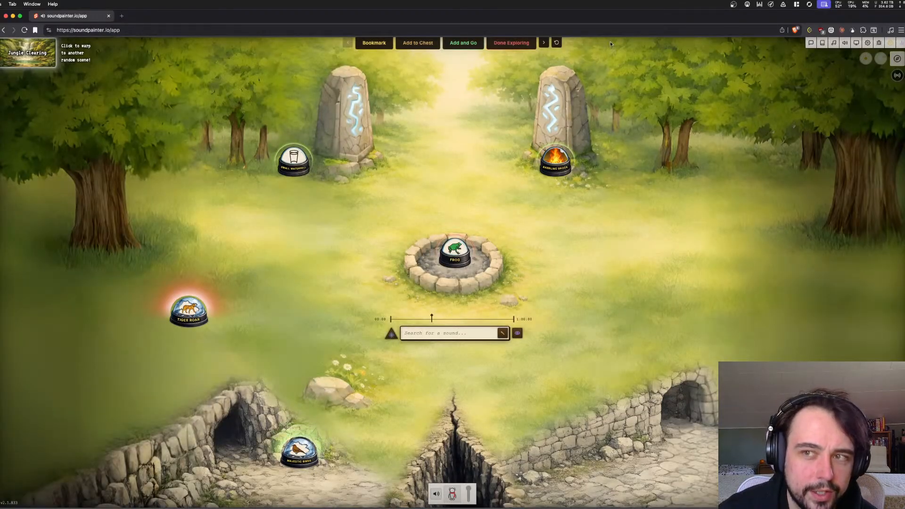
Switch to TextEdit, add the note "Explore mode: intermittent chip interval changes not persisting." below the first bug, and return to the browser
key(super+space)
text(text)
key(Return)
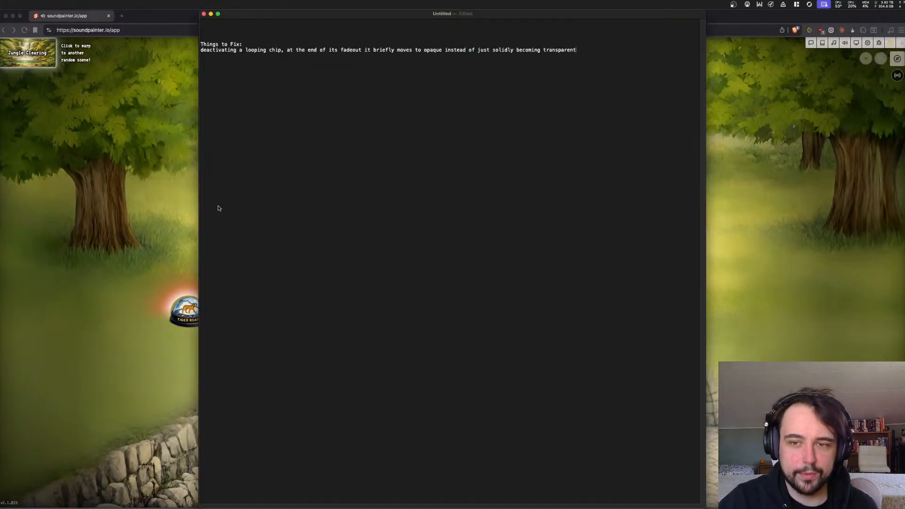
key(Return)
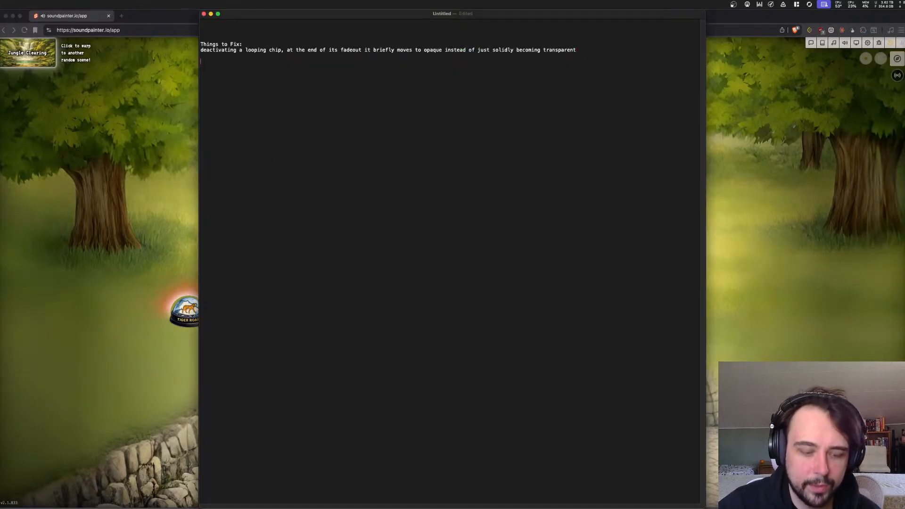
text(=: )
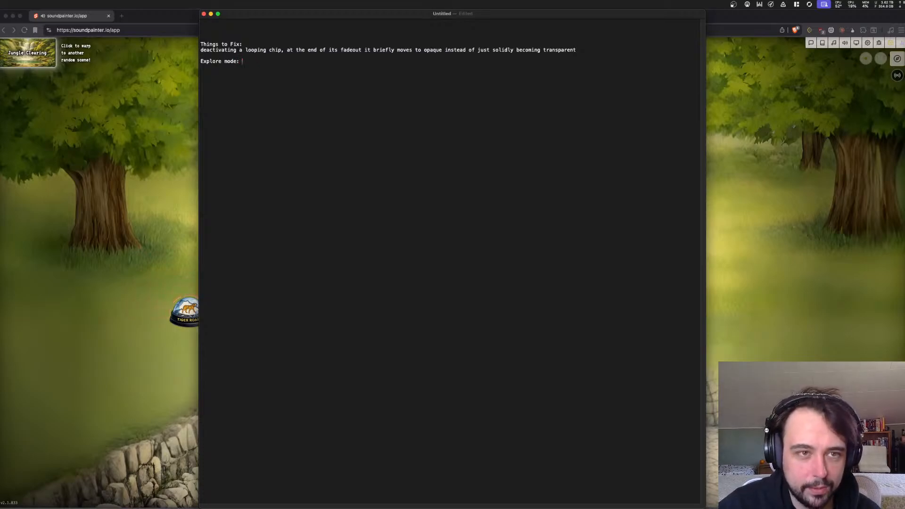
text(chimittent chi)
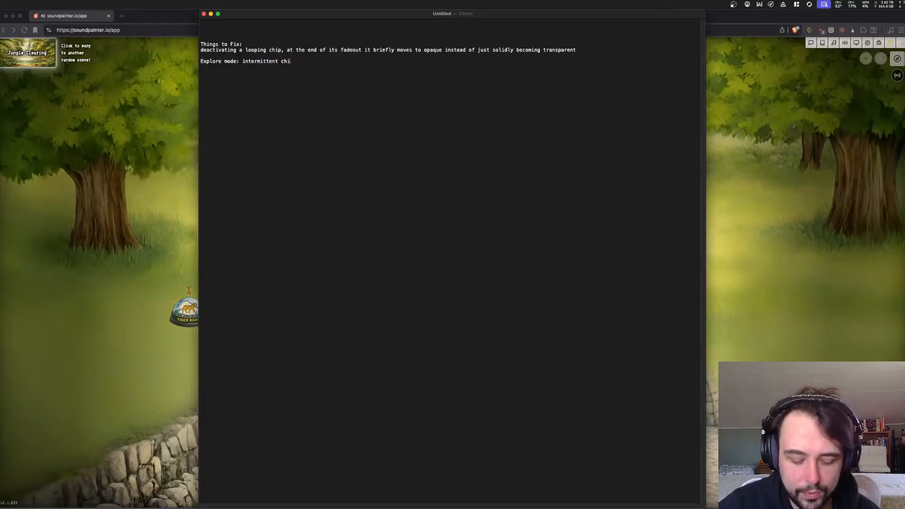
text(nterval changes not persisting.)
key(super+Tab)
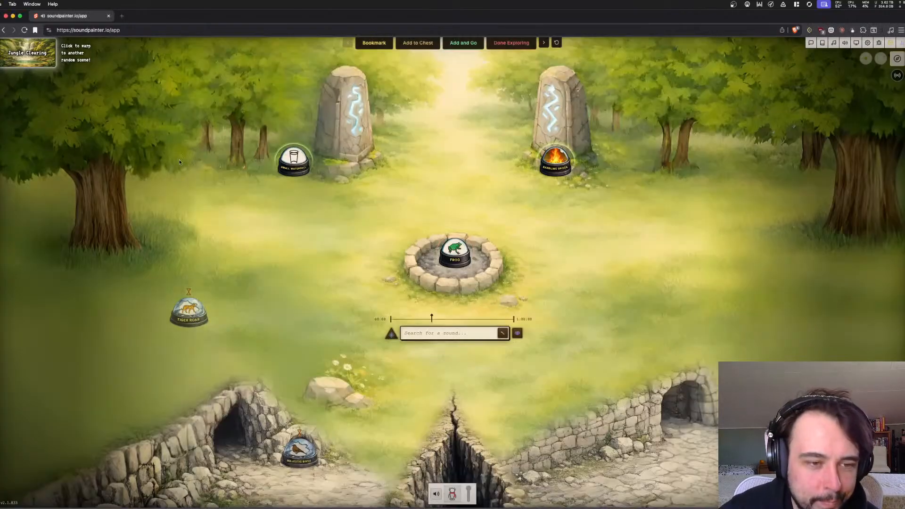
Shorten the Tiger Roar chip's interval range, then reopen its controls and apply the Default and Rare interval presets
right_click(188, 311)
mouse_move(193, 379)
mouse_down()
mouse_move(173, 380)
mouse_move(196, 381)
mouse_move(185, 379)
mouse_up()
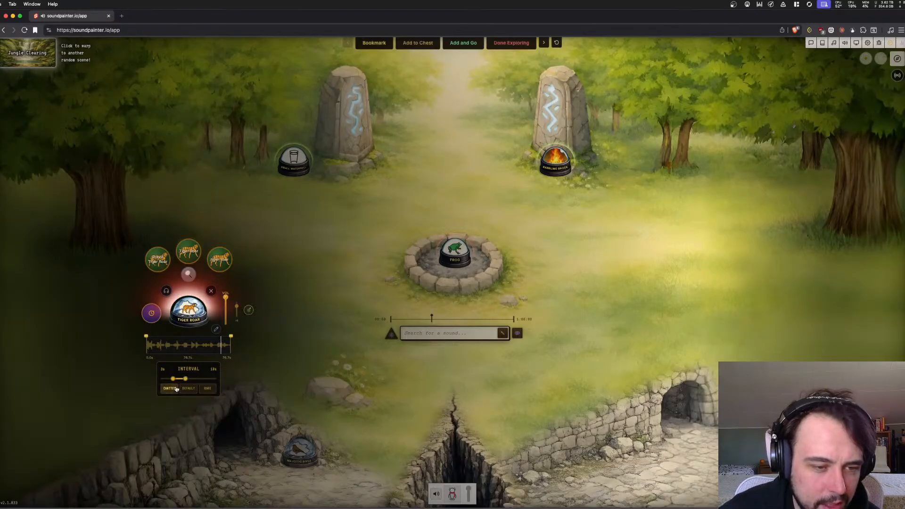
click(286, 266)
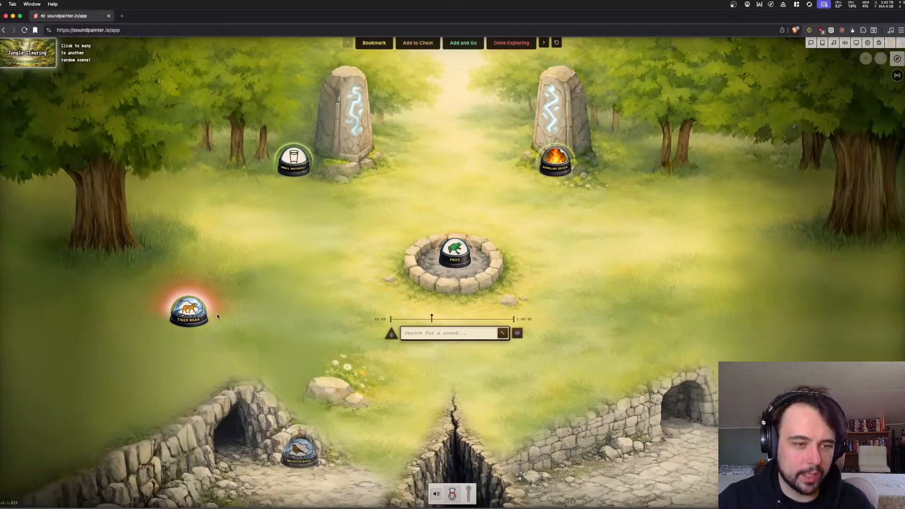
click(188, 310)
click(188, 387)
click(207, 388)
click(329, 268)
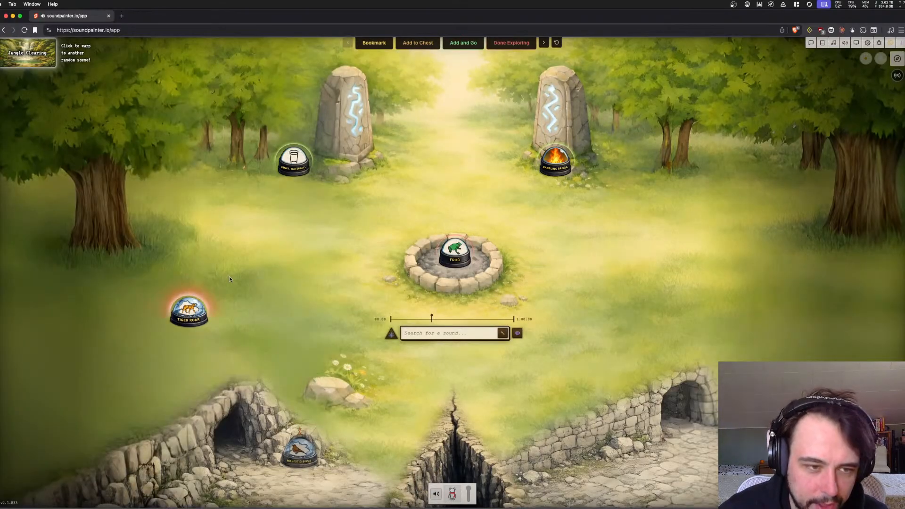
Warp to another random scene and reposition its Bats chip beside the left standing stone and its Calming Wind chip between the stones
click(38, 56)
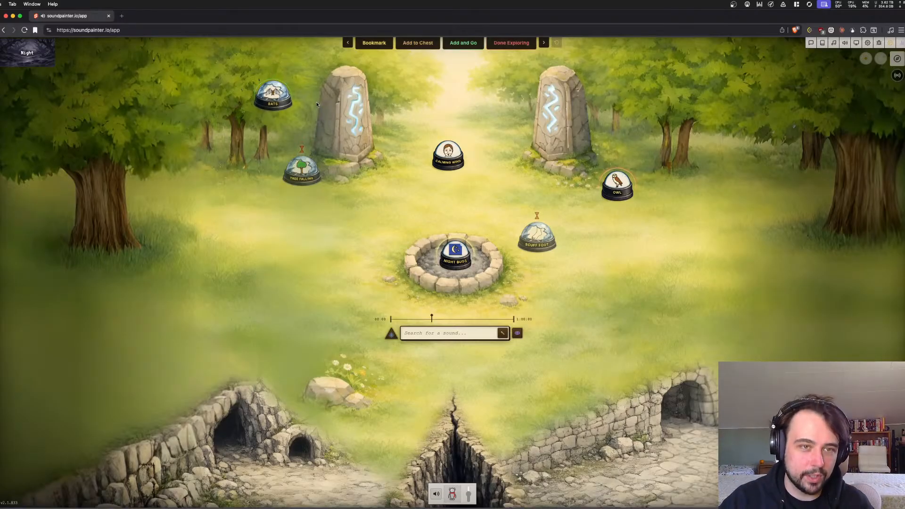
drag(278, 96, 296, 87)
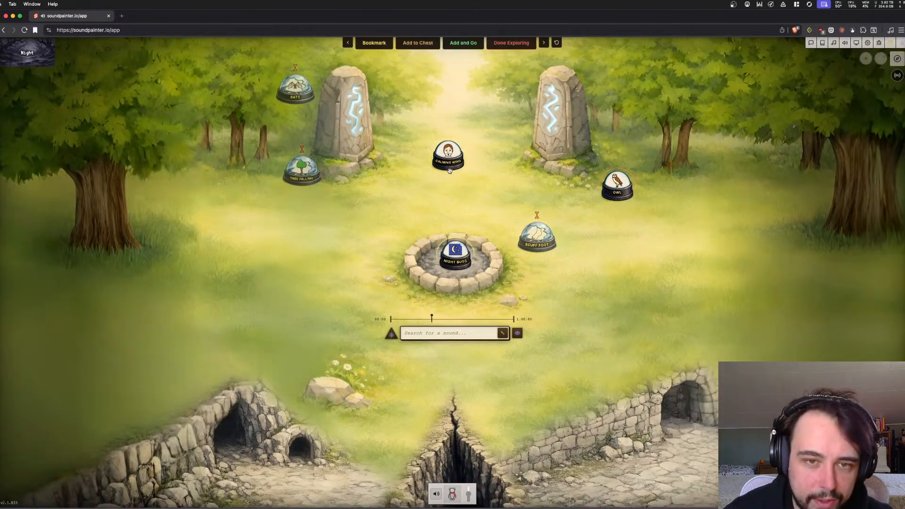
drag(446, 168, 471, 171)
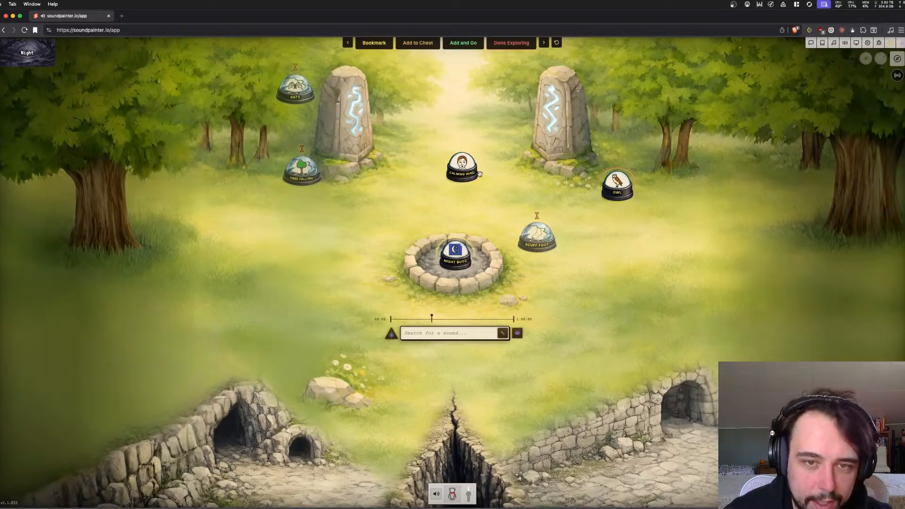
click(464, 168)
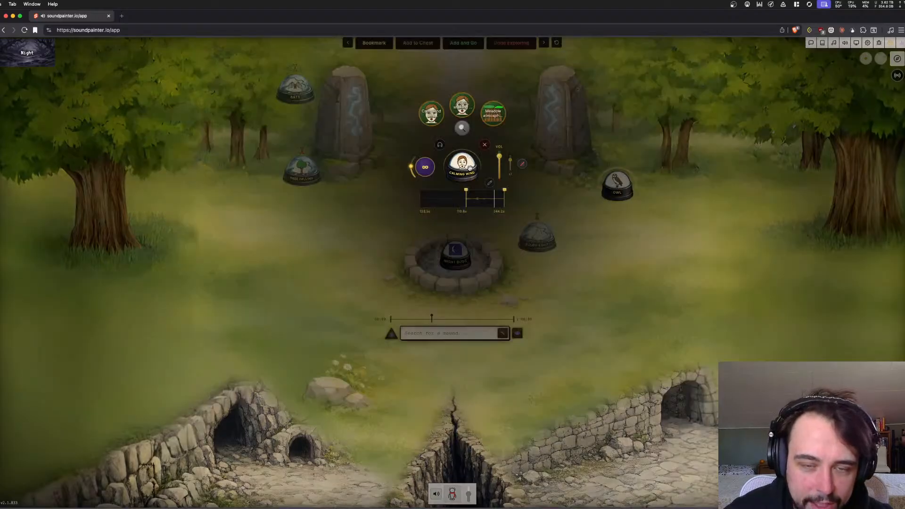
click(469, 167)
drag(455, 168, 435, 173)
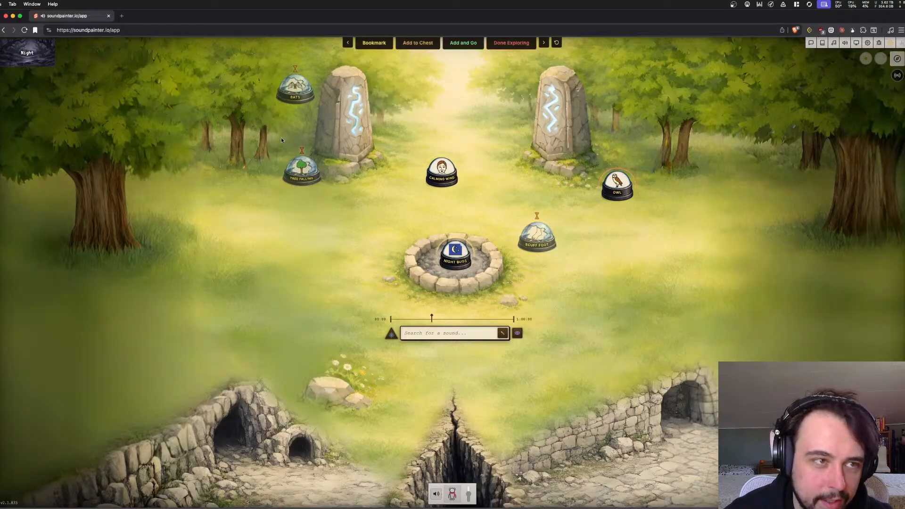
Check the Bats chip's interval controls, close them, and finish exploring to return to the workshop board
click(308, 85)
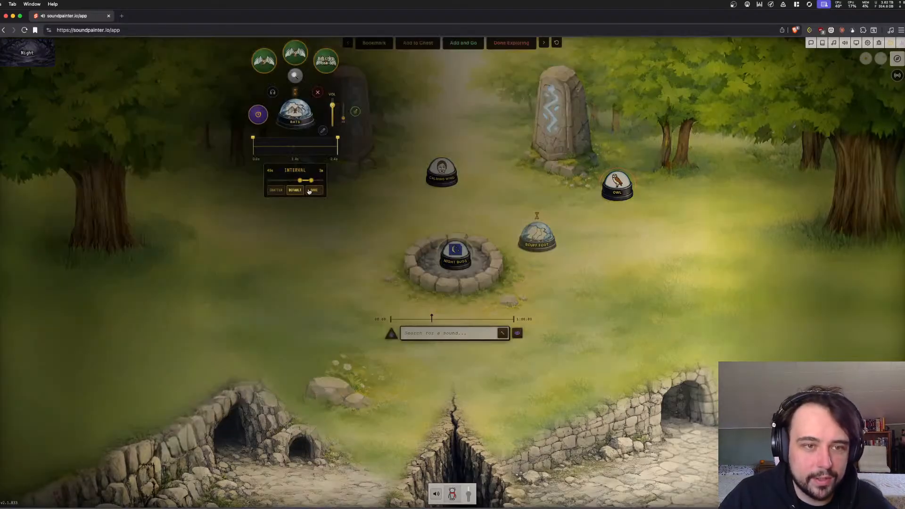
click(379, 195)
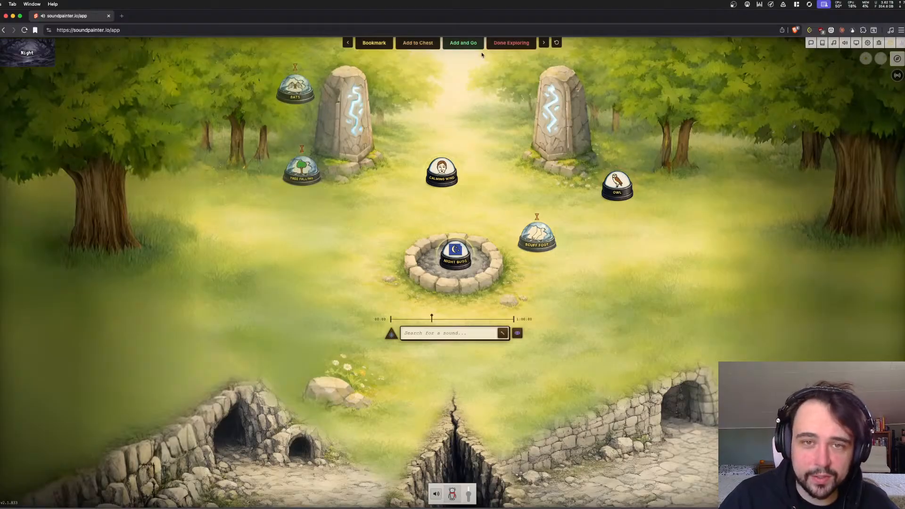
click(531, 46)
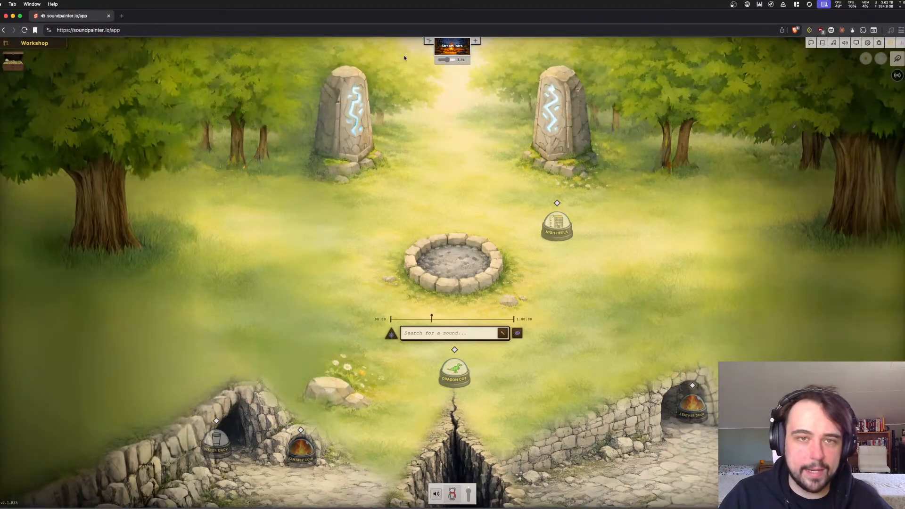
Open the Town Square, compare its Browse and Feed views, and read the feed's introductory text about published scenes
click(428, 41)
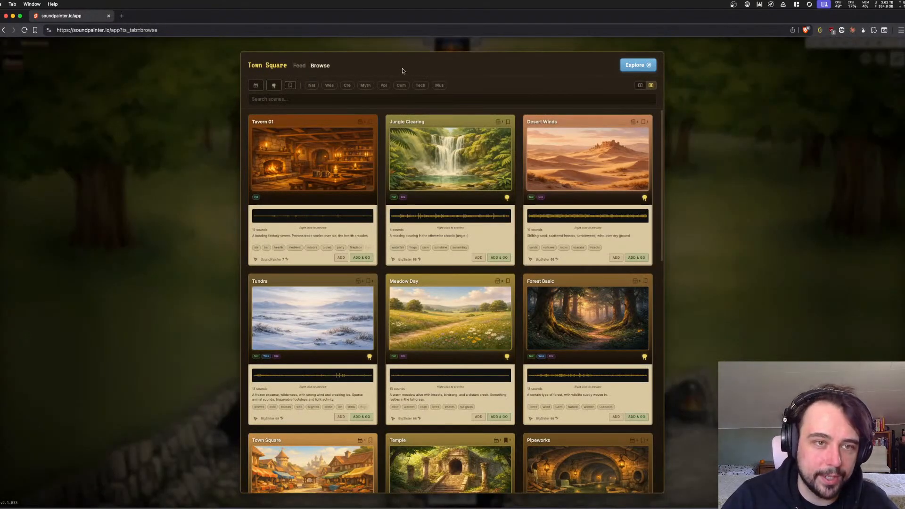
click(299, 66)
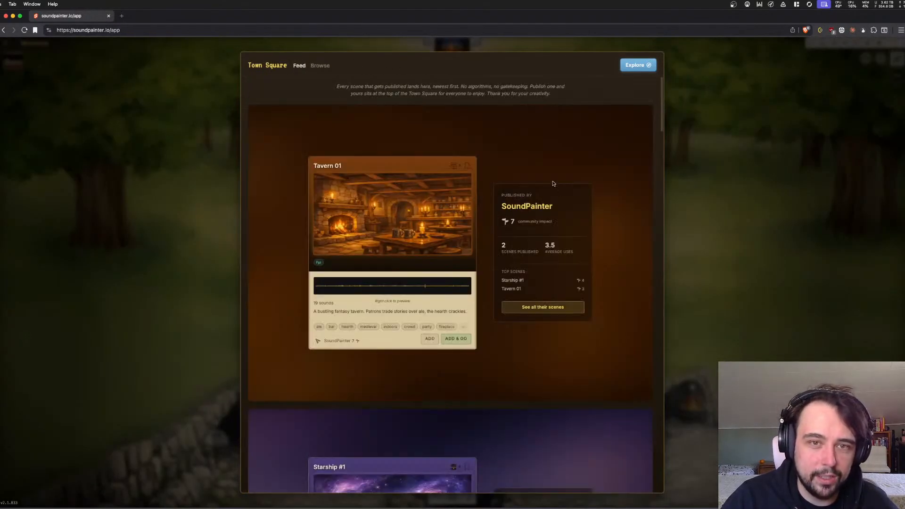
click(328, 66)
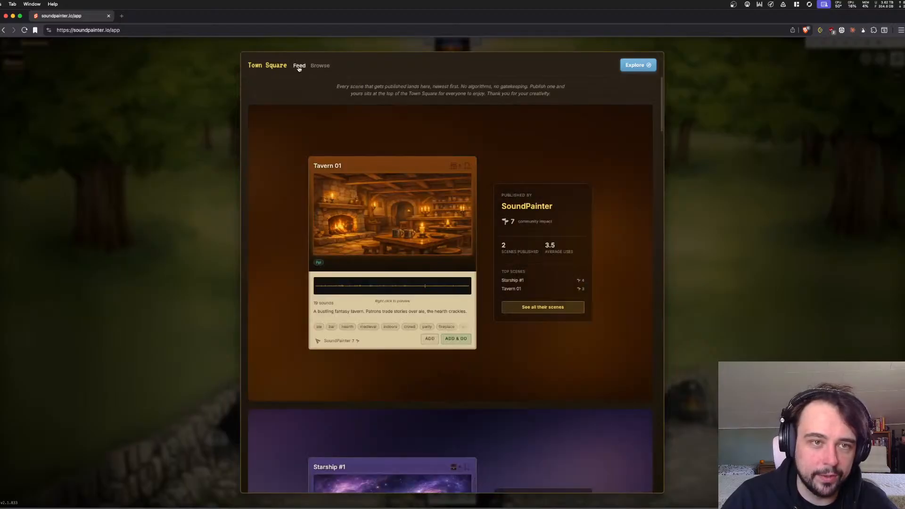
click(300, 67)
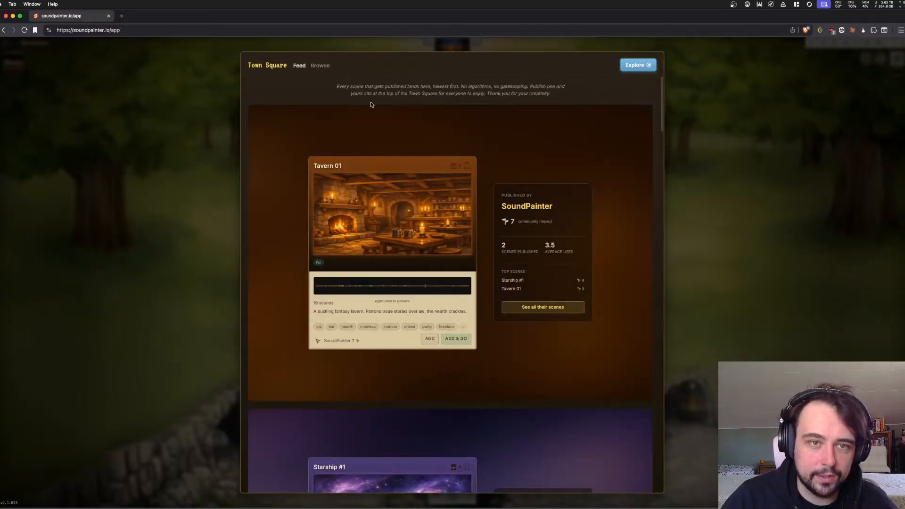
drag(346, 87, 467, 87)
click(472, 87)
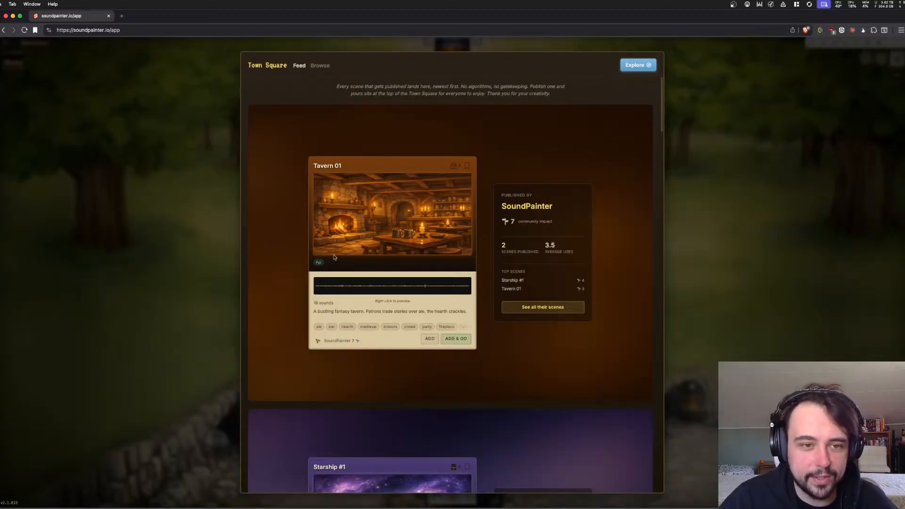
Preview the Tavern 01 scene's audio from several points along its waveform and stop the playback
right_click(345, 286)
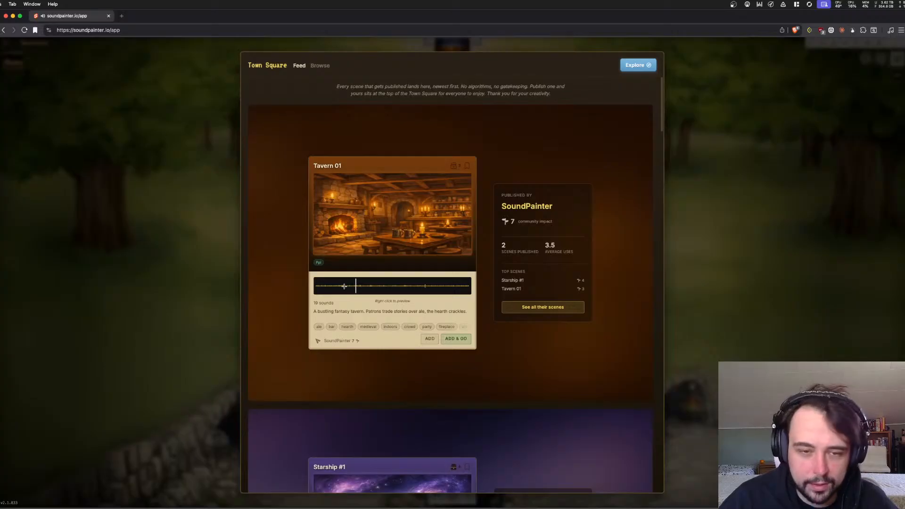
right_click(447, 286)
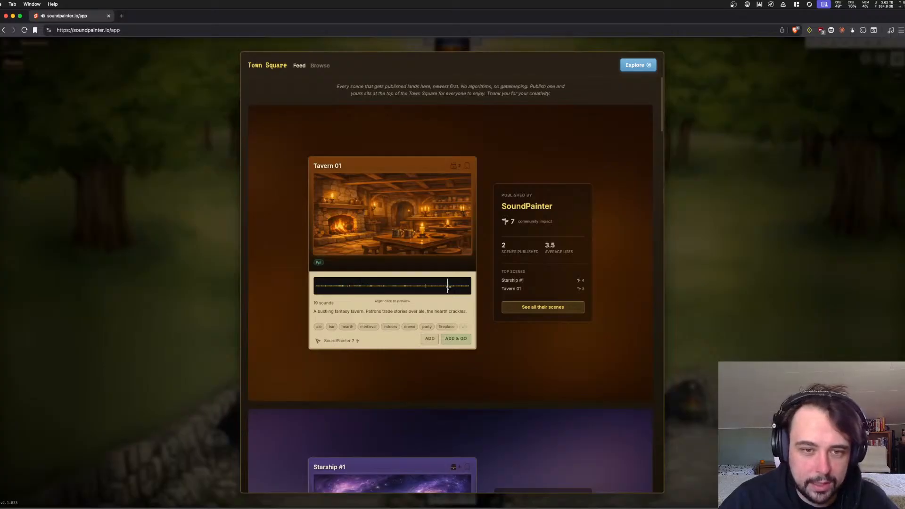
right_click(355, 287)
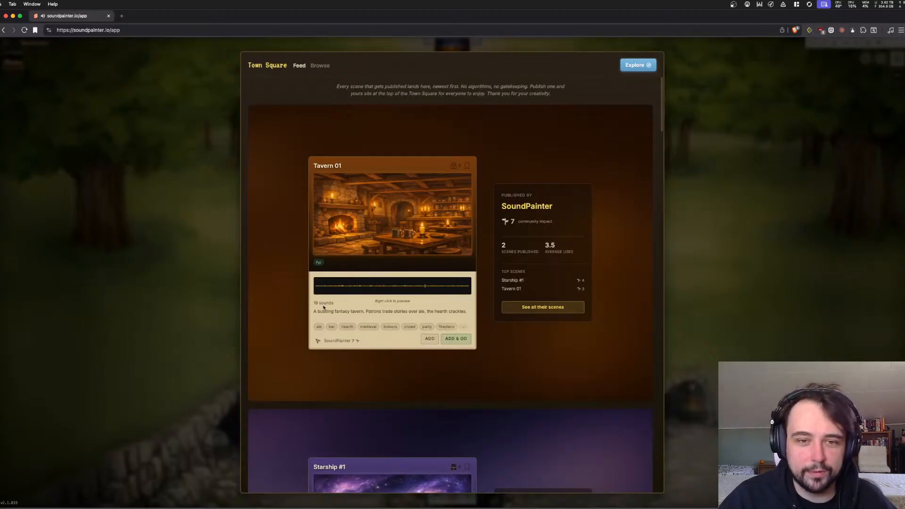
Go to the Town Square's Browse view and filter the scenes by the People category (Ppl)
click(320, 66)
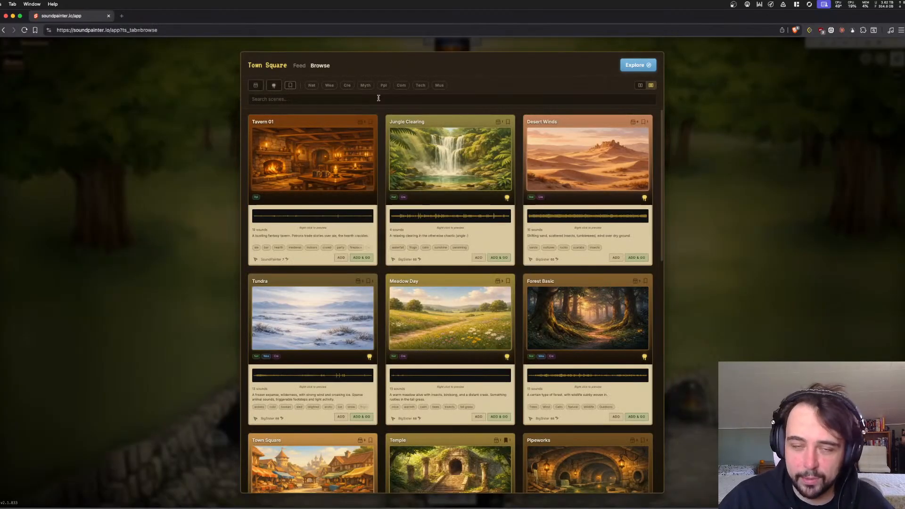
click(450, 100)
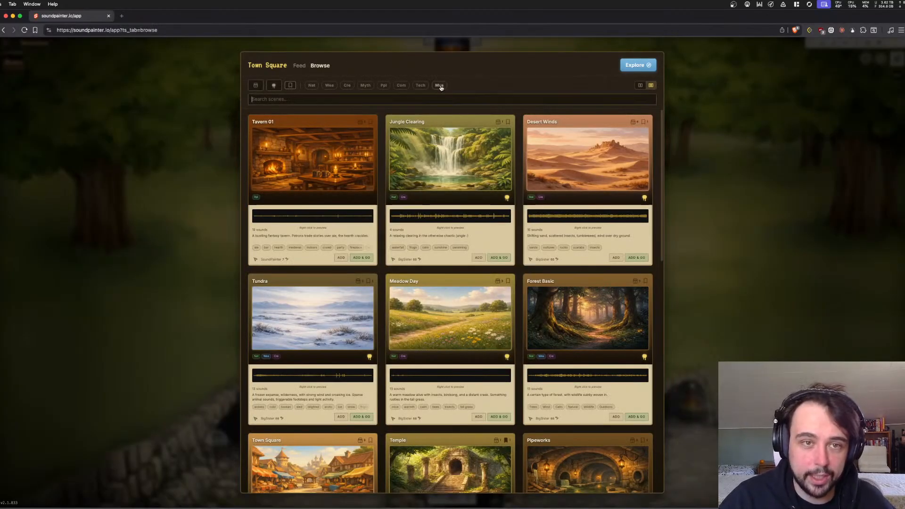
click(383, 86)
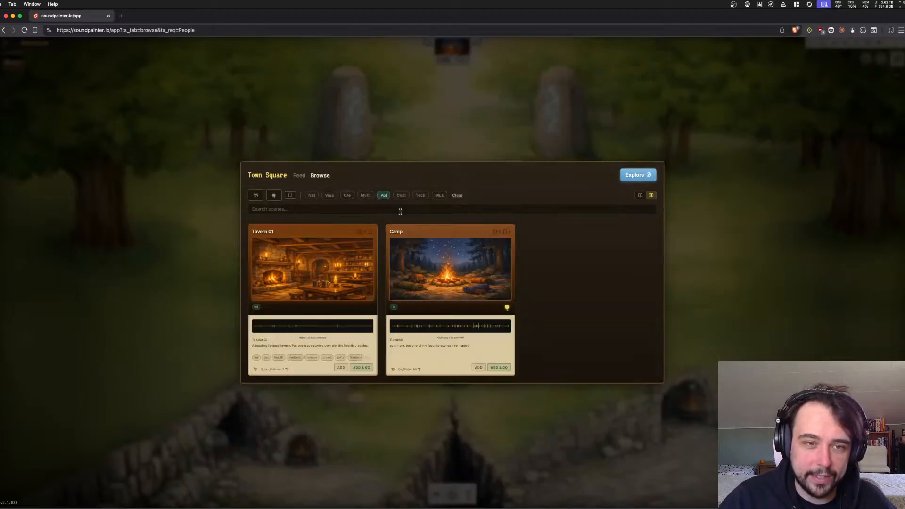
Add the note "town square browse view changing size dependent on filtering, should remain static in size." to the fix list text file and return to SoundPainter
key(super+space)
text(text)
key(Return)
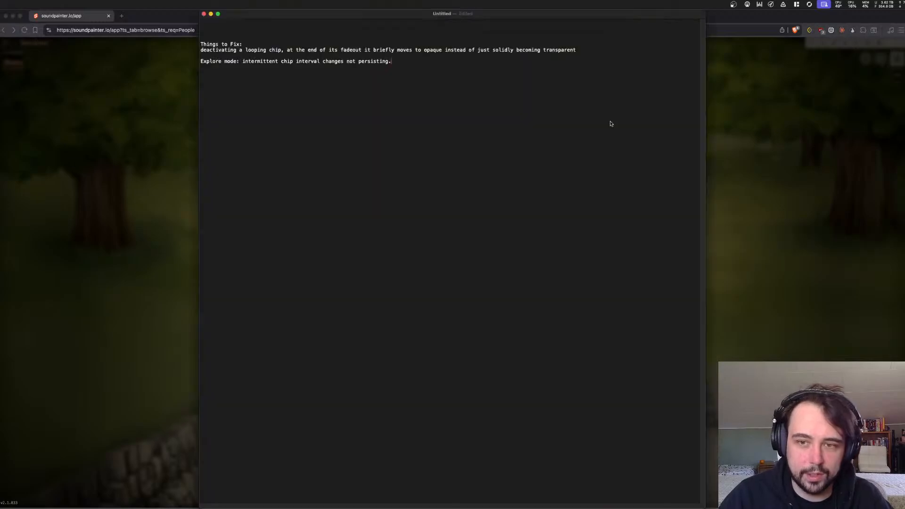
key(Return)
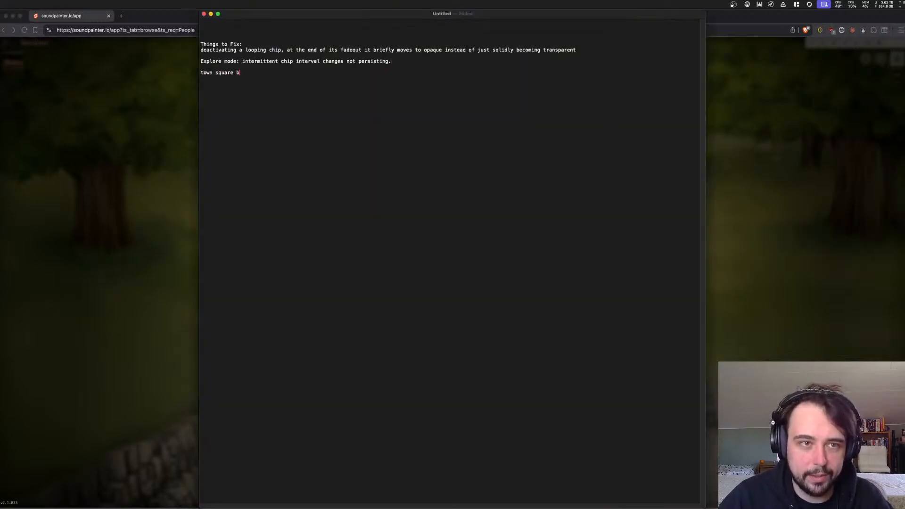
text(town square browse view )
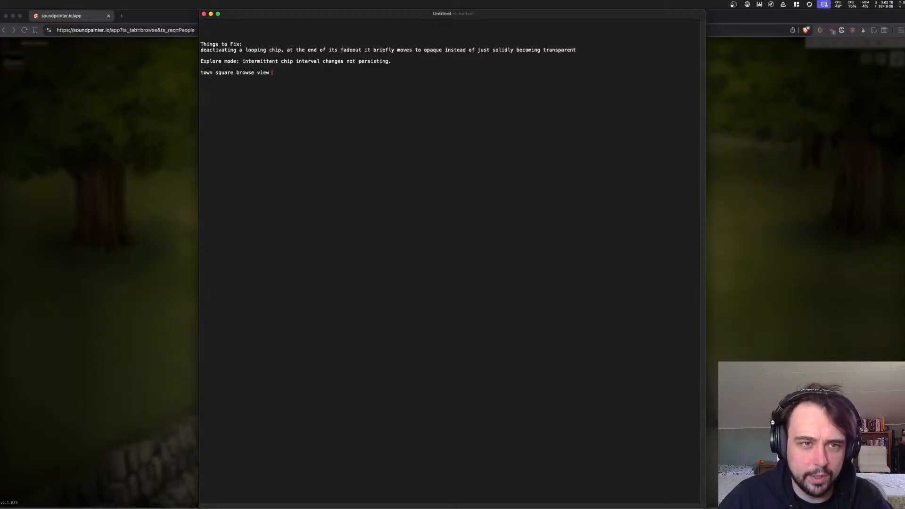
text(changing size dep)
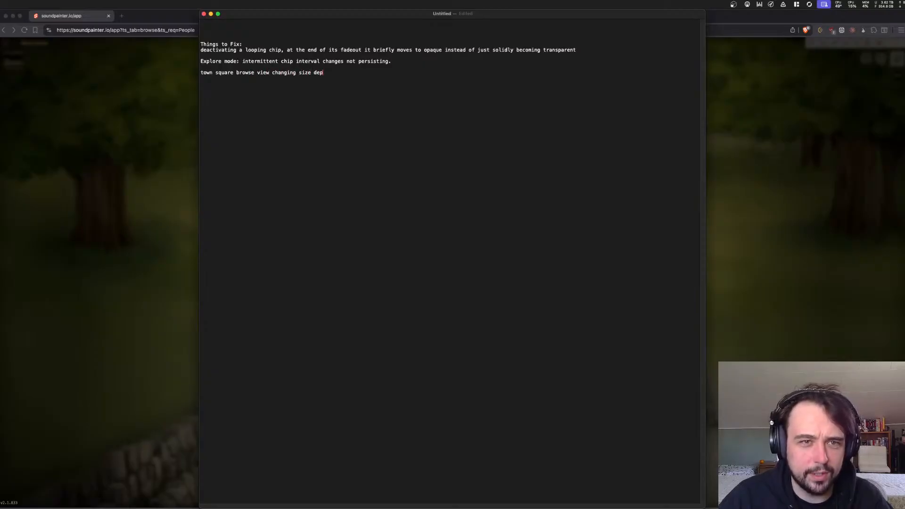
text(endent on filtering, should remain static in size.)
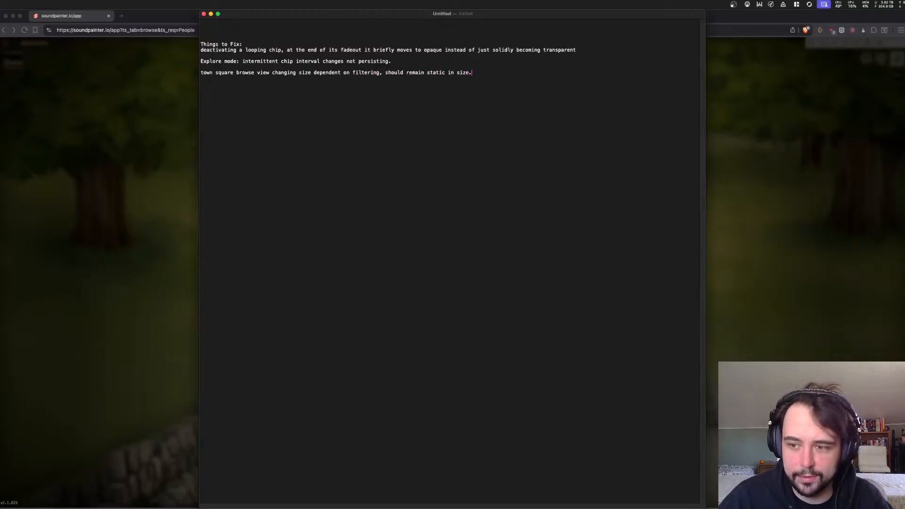
key(super+Tab)
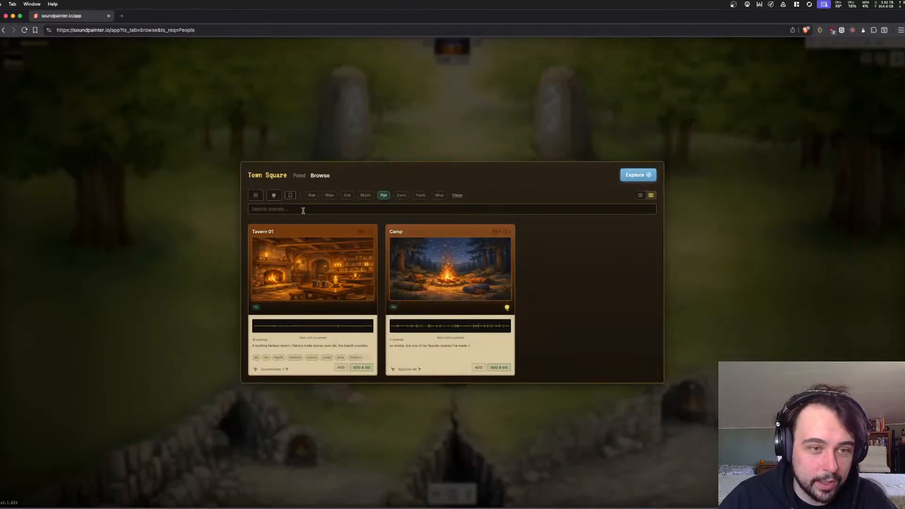
Change the People category filter to exclude its scenes, and look through the remaining Town Square scenes
click(388, 196)
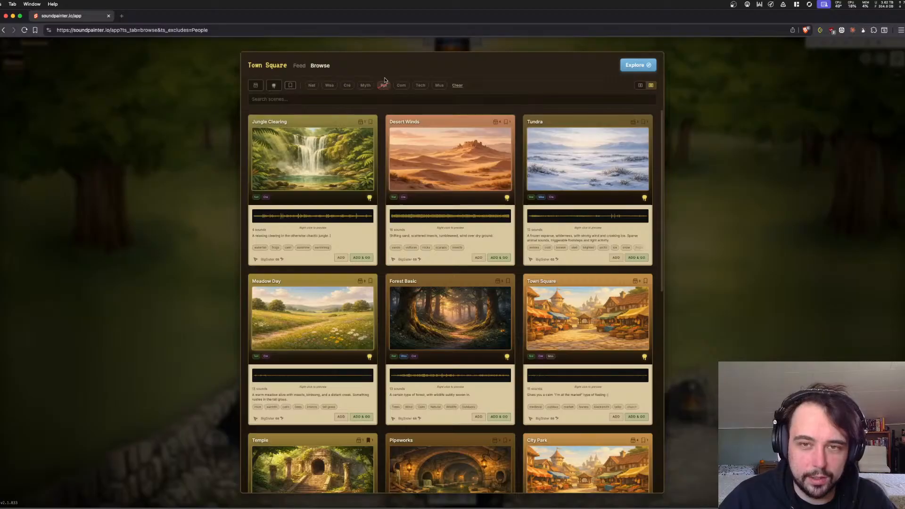
scroll(505, 203, down, 9)
scroll(560, 222, up, 9)
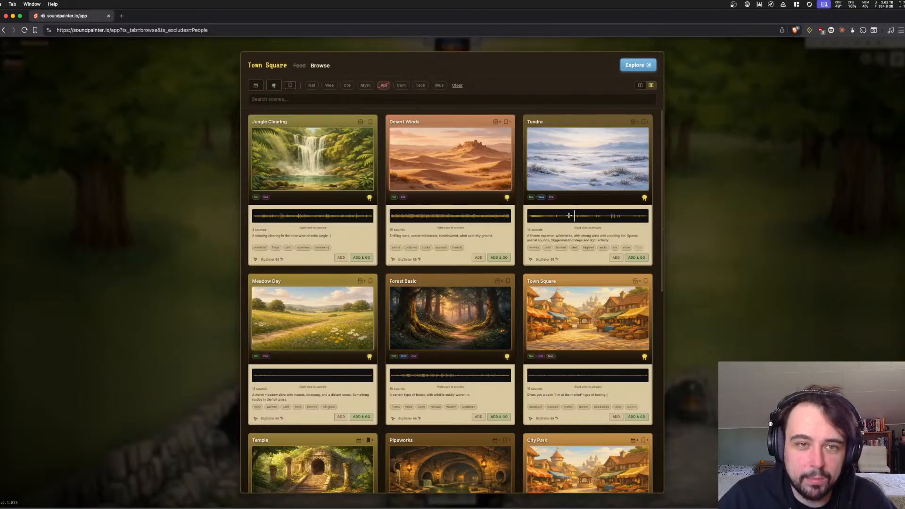
Search the scenes for "ocean" and for "beach", and preview the Basic Beach scene's audio
click(422, 100)
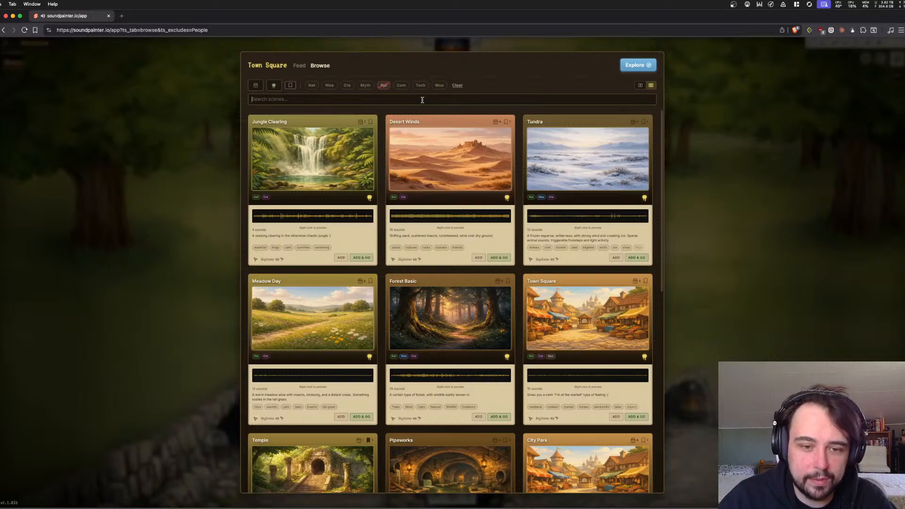
text(ocean)
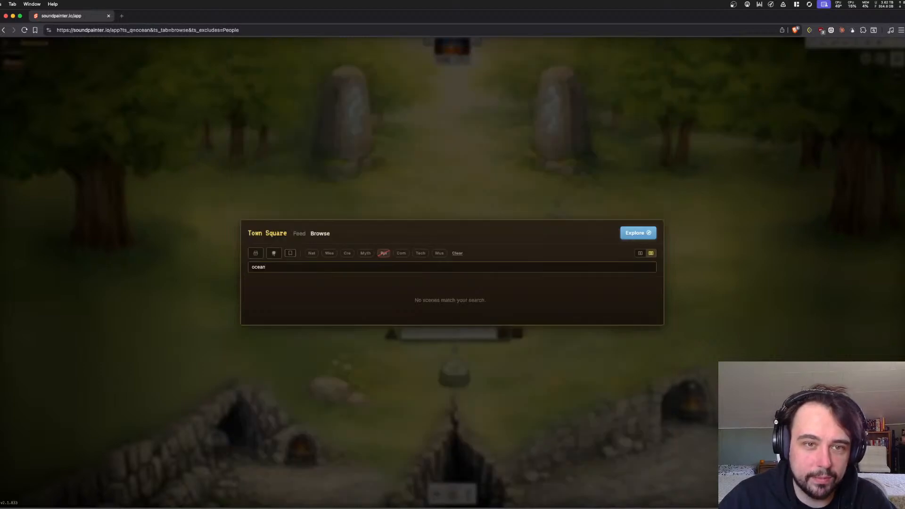
key(ctrl+a)
text(beach)
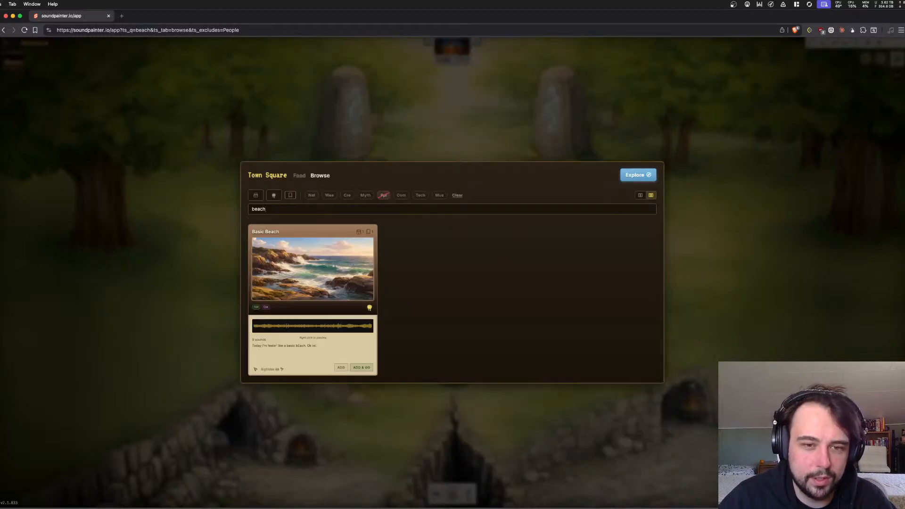
right_click(298, 328)
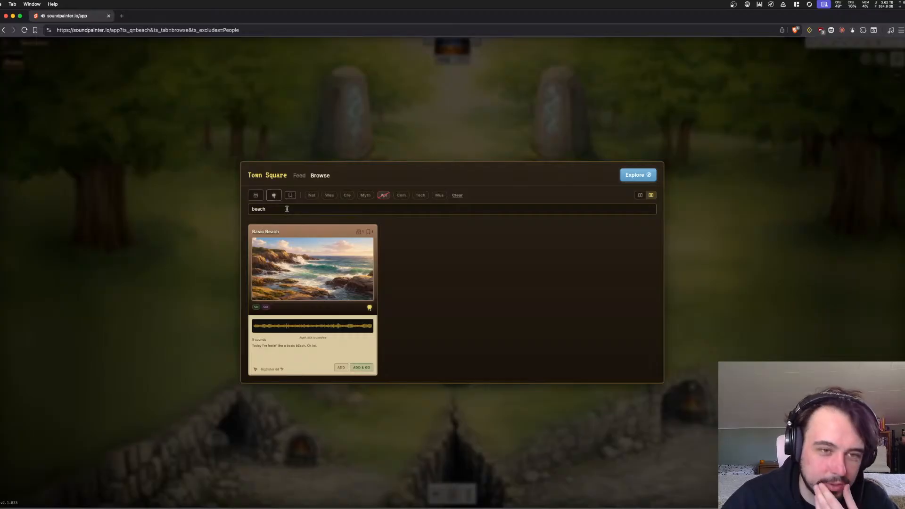
Clear the scene search, and try the official scenes filter before turning it off again
key(super+a)
key(BackSpace)
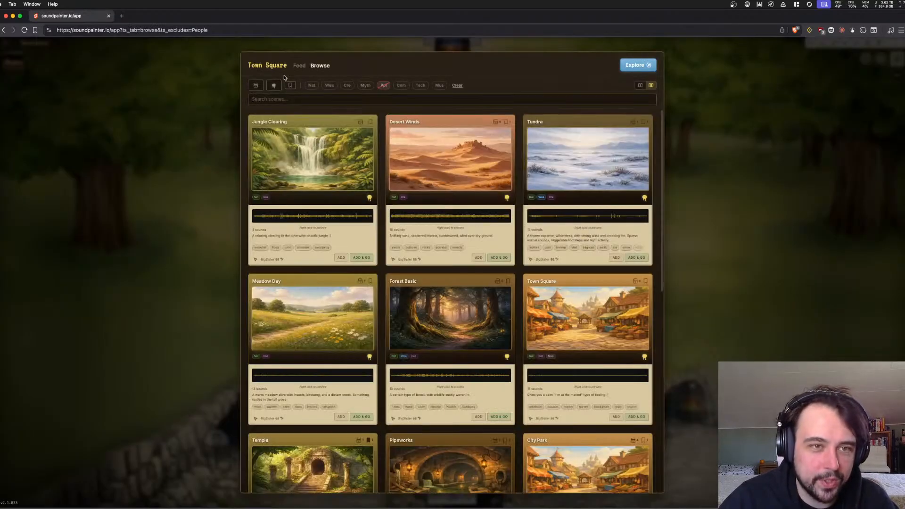
click(274, 86)
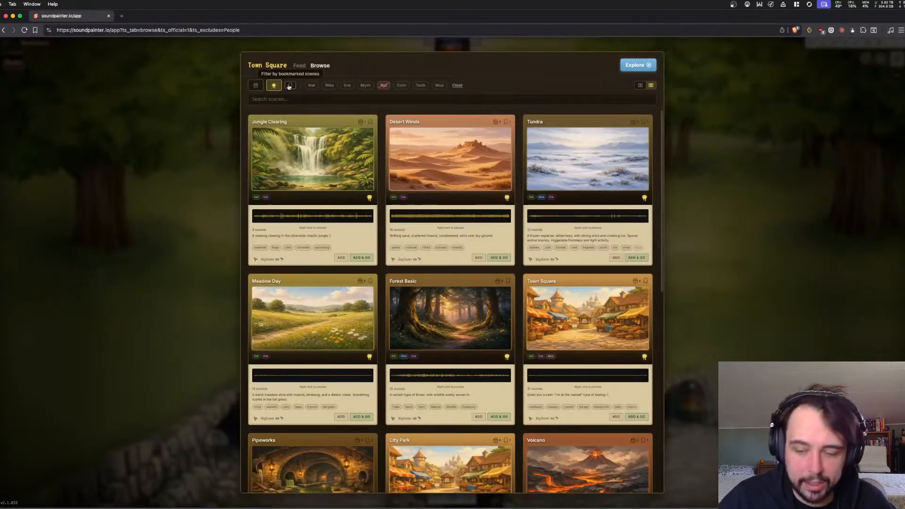
click(277, 87)
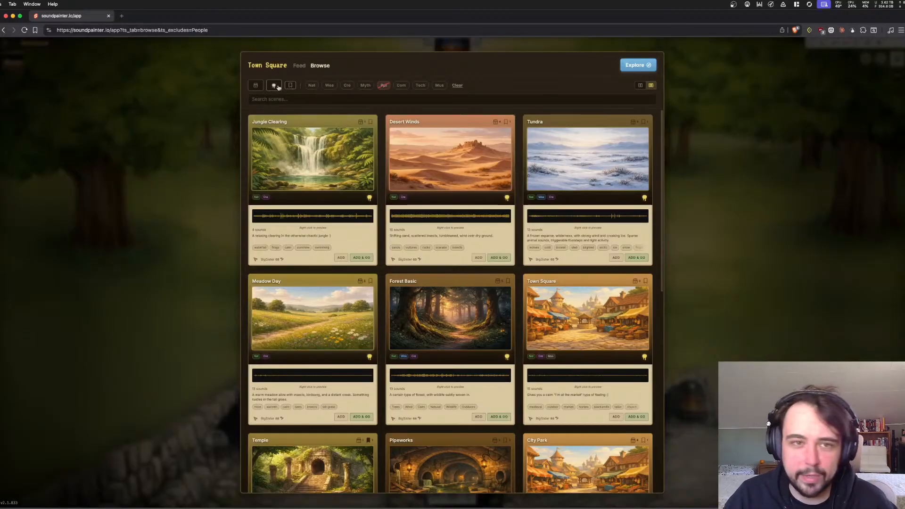
Bookmark the Jungle Clearing, Town Square and City Park scenes
click(369, 123)
scroll(506, 208, down, 5)
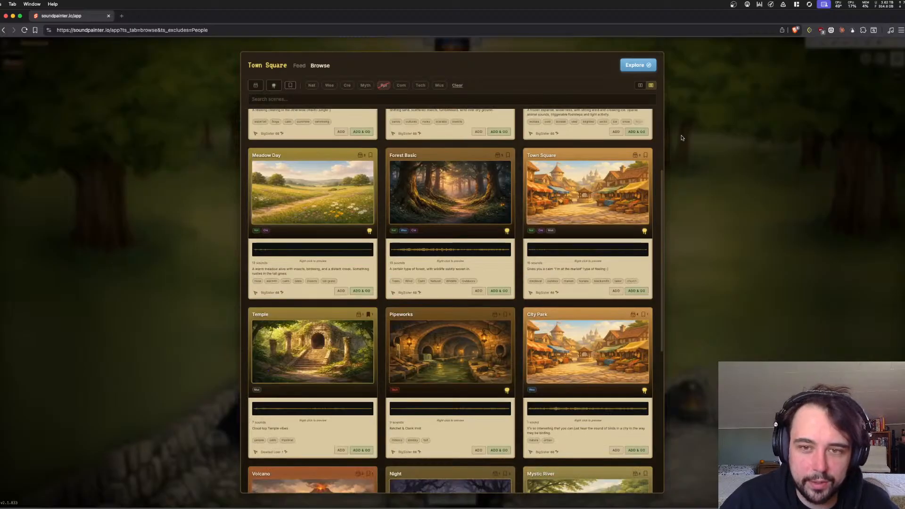
scroll(688, 187, down, 5)
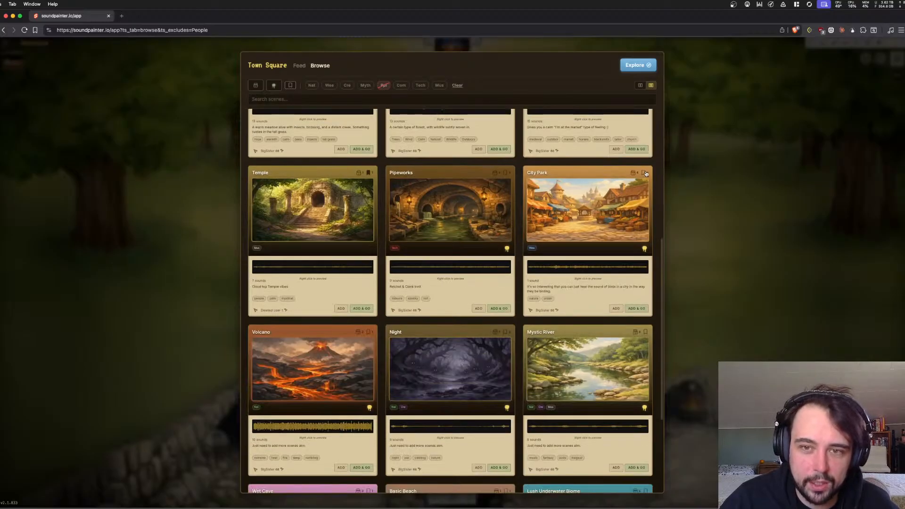
scroll(494, 198, up, 10)
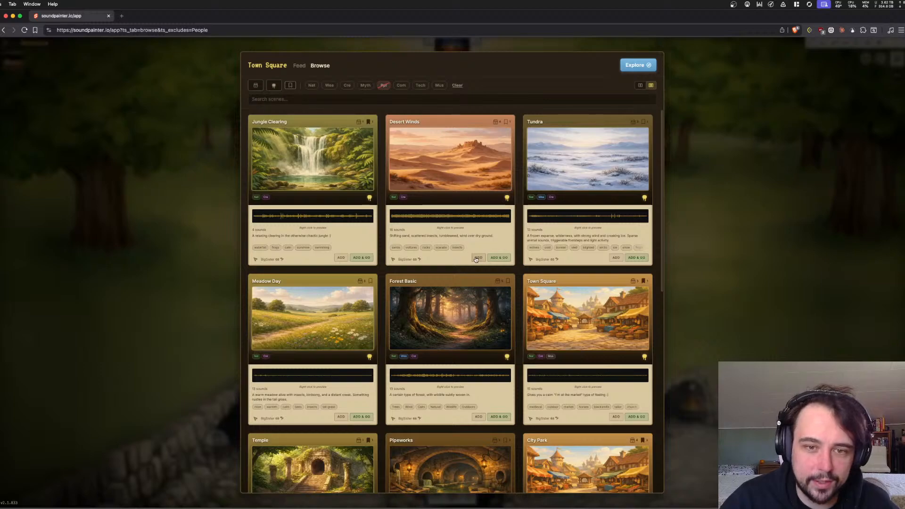
Try the filter that includes already owned scenes, switch it off, and remove the People exclusion
click(256, 85)
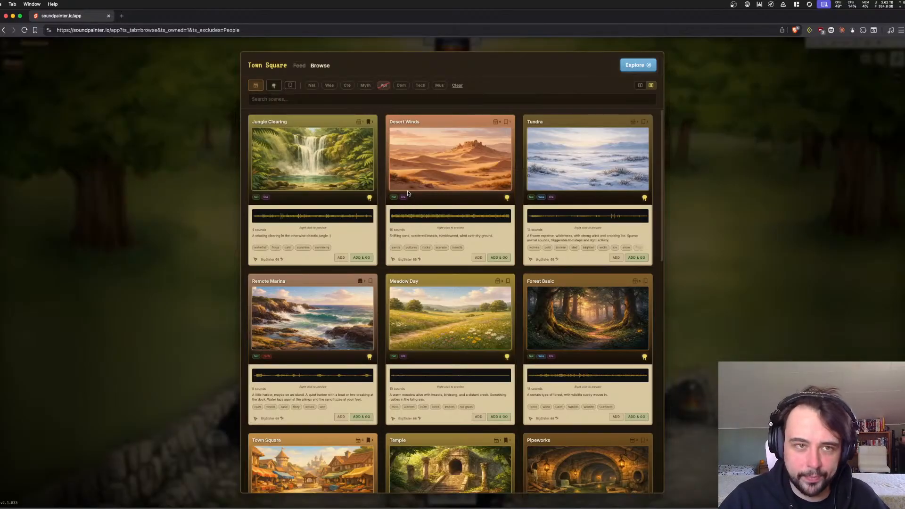
click(257, 86)
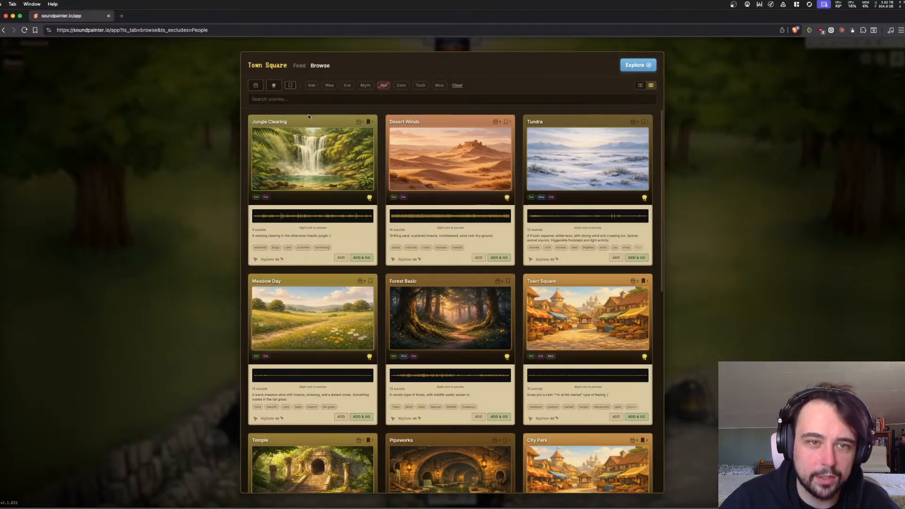
click(384, 86)
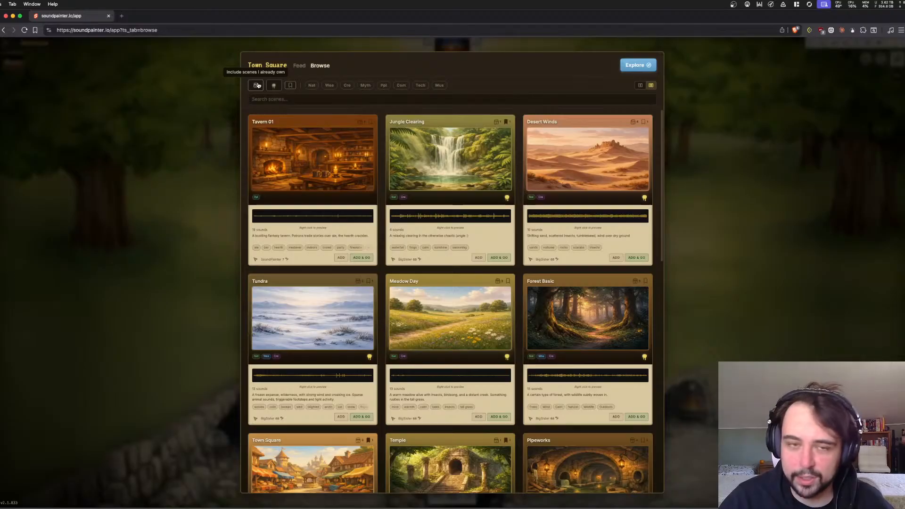
click(256, 85)
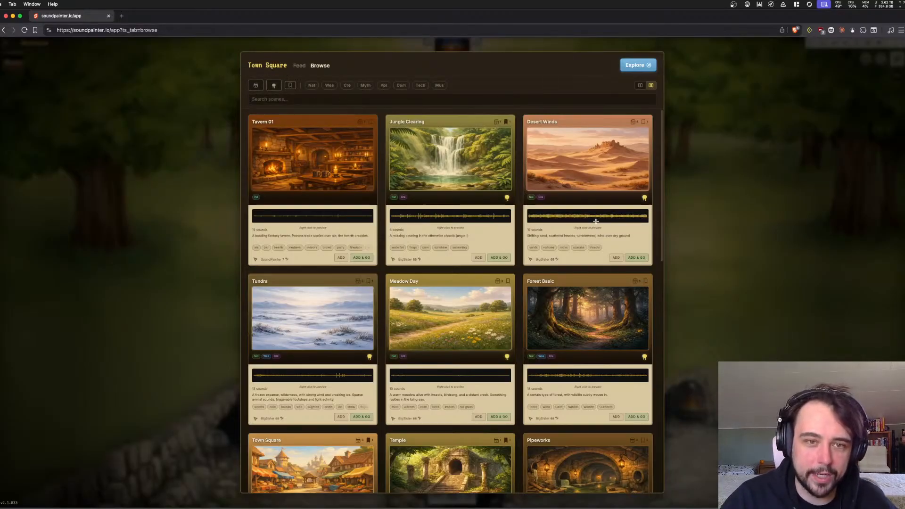
Preview the Desert Winds scene's audio, and add the Jungle Clearing scene to the workshop without leaving the Town Square
scroll(595, 220, down, 1)
right_click(594, 202)
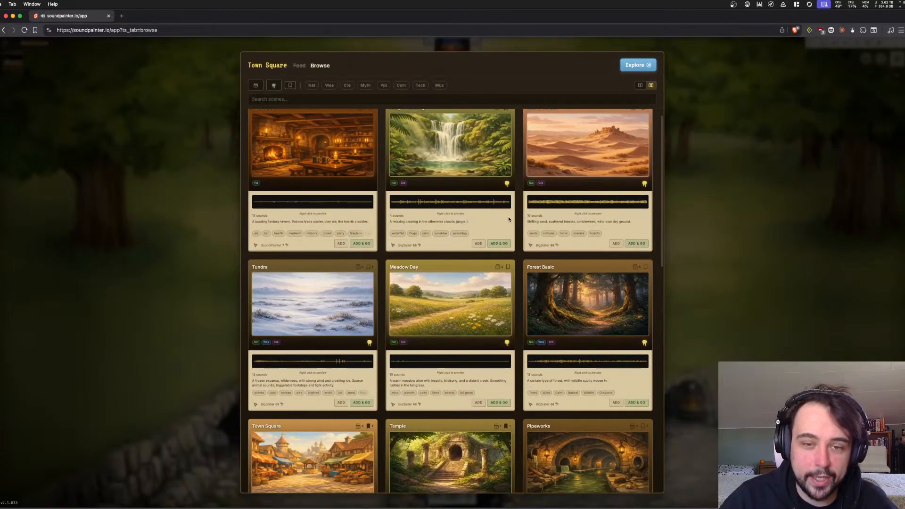
scroll(477, 217, down, 1)
scroll(475, 202, up, 1)
click(479, 257)
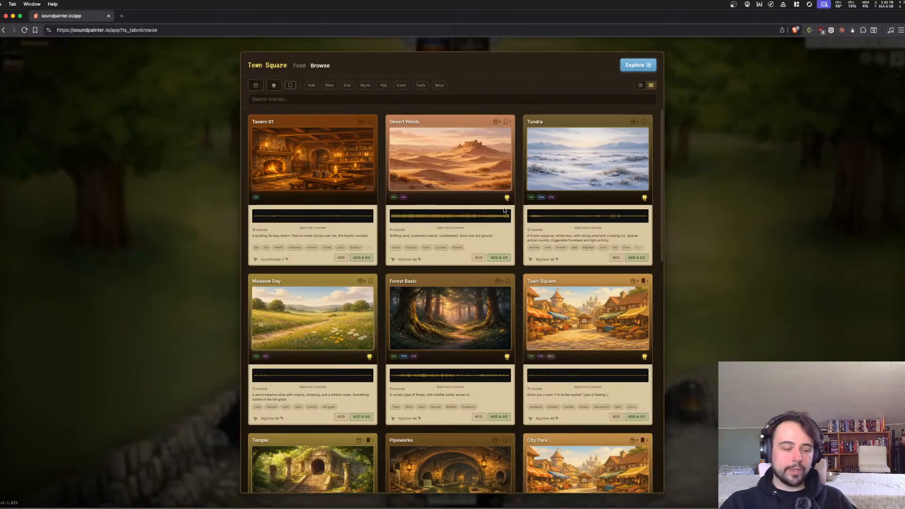
Search the scenes for "forest", preview Forest Basic's audio at two points, and add that scene and go to it
click(425, 99)
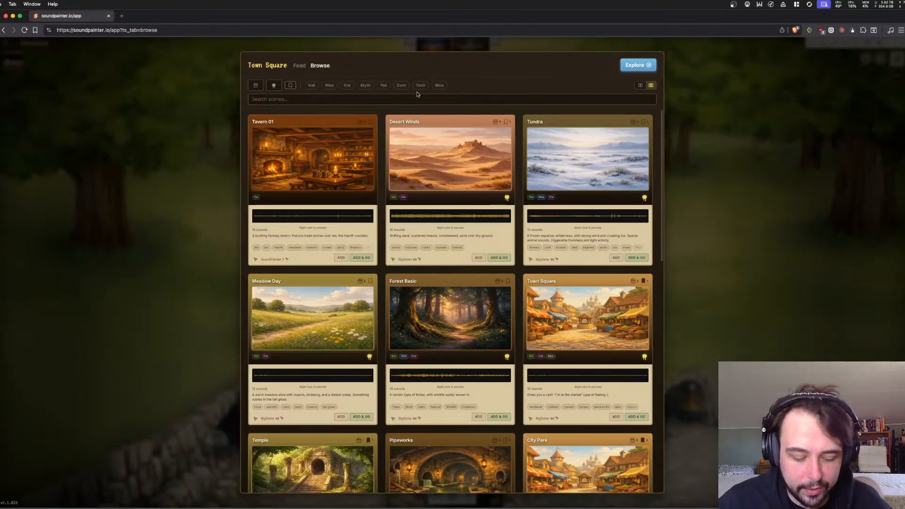
text(forest)
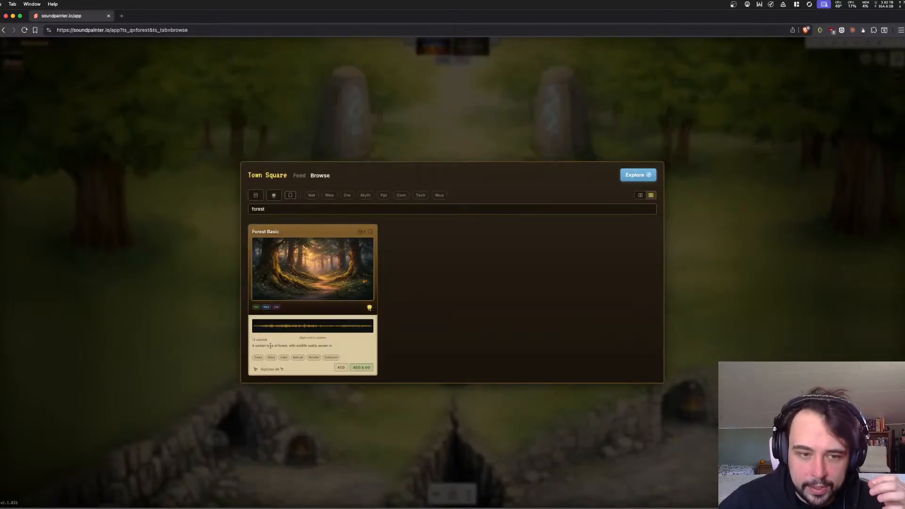
right_click(283, 325)
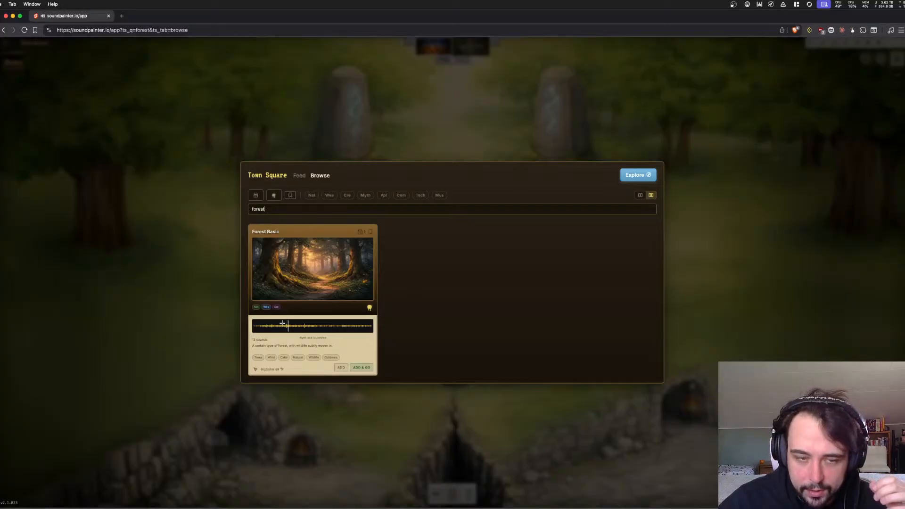
right_click(331, 328)
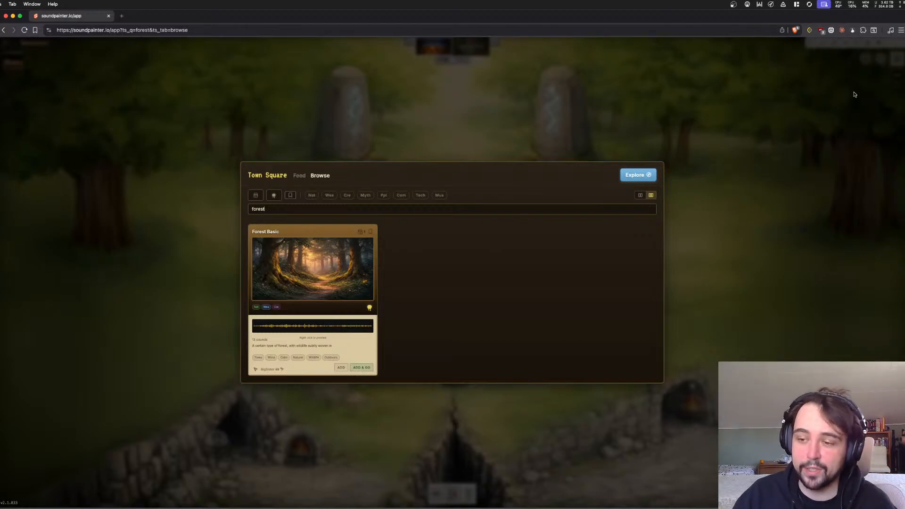
click(362, 367)
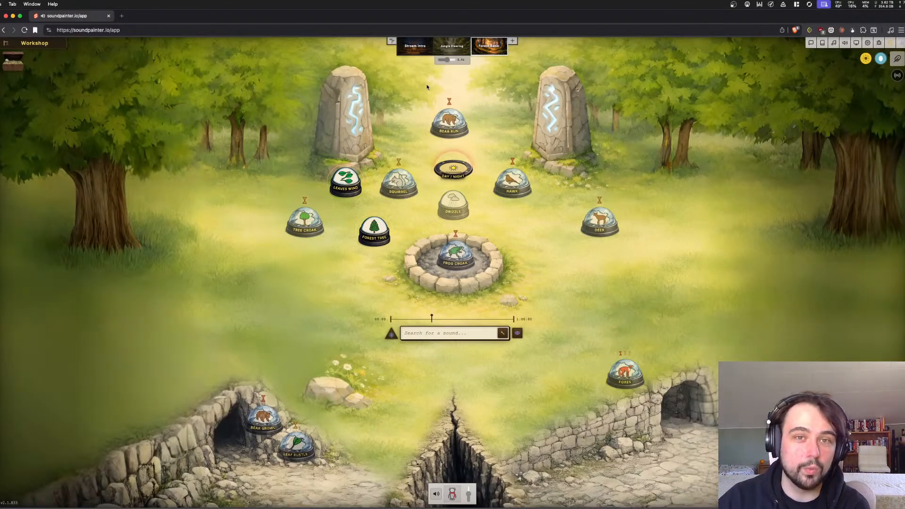
Reopen the Town Square to glance over its scenes, and return to the workshop board
click(392, 42)
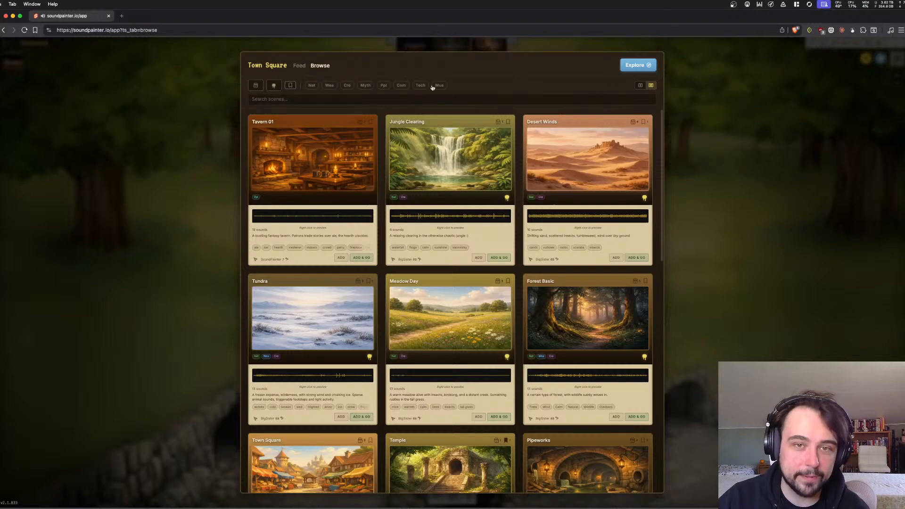
click(739, 125)
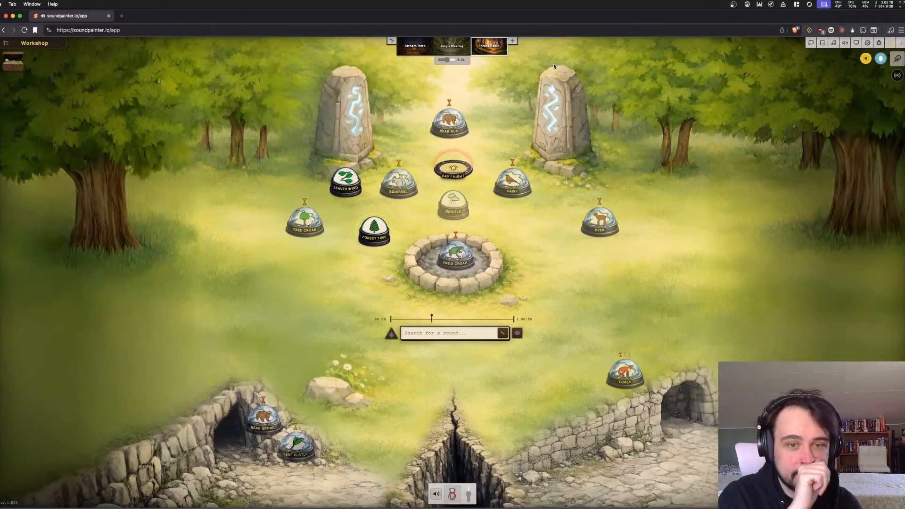
Switch to the Jungle Clearing scene, lengthen the scene transition time, and switch back to the Forest Basic scene
click(457, 46)
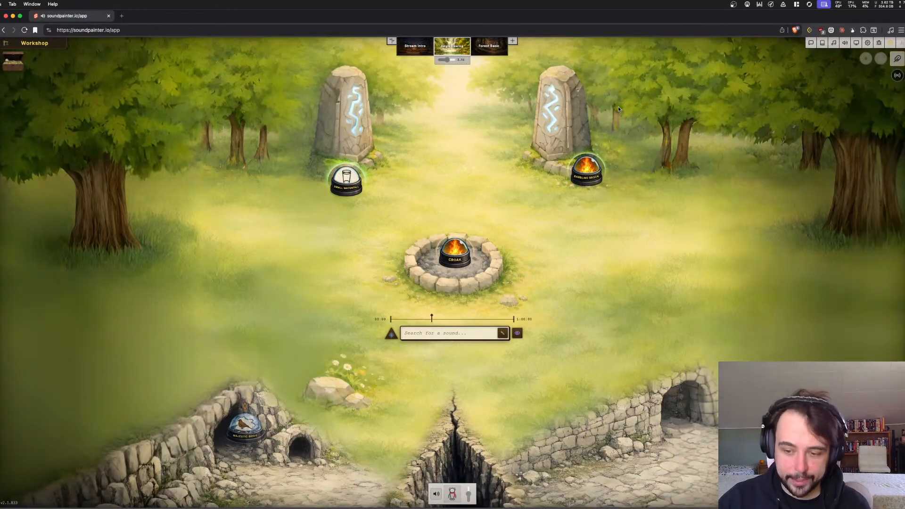
drag(443, 61, 450, 60)
click(489, 45)
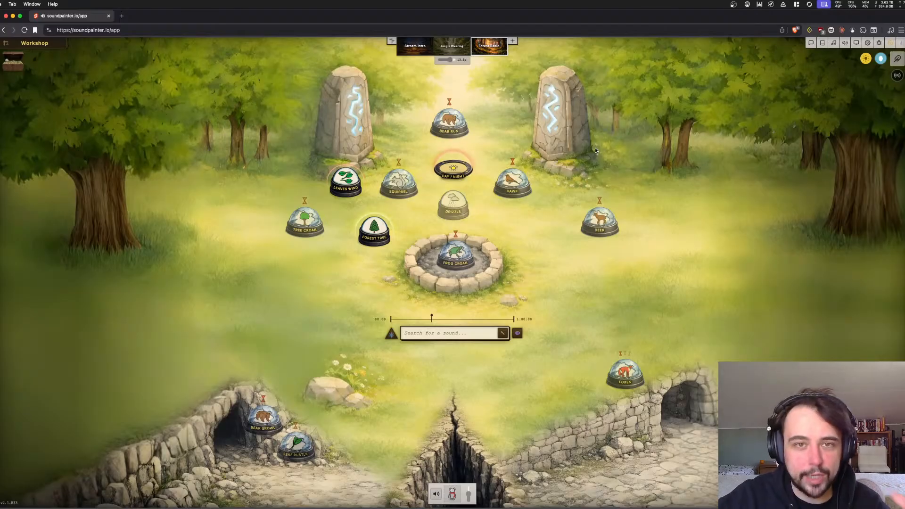
Open the help guide and examine its Director Mode section
click(832, 41)
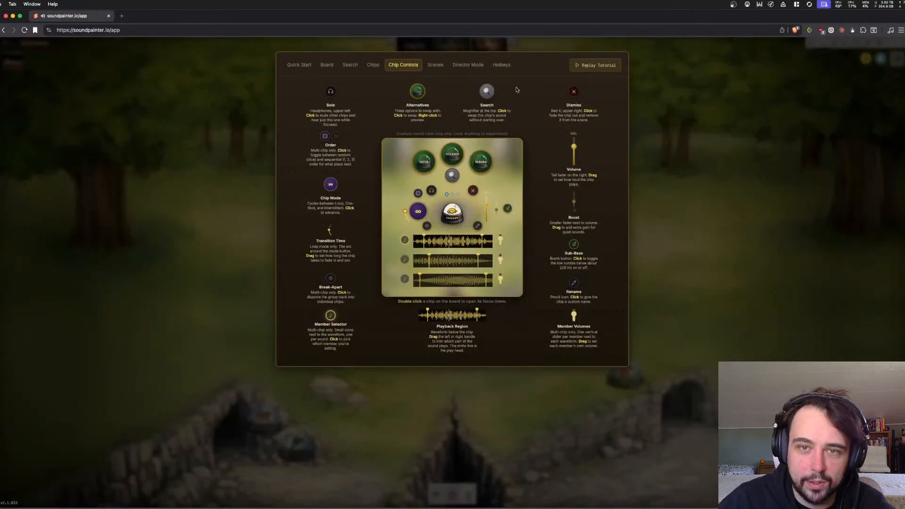
click(459, 66)
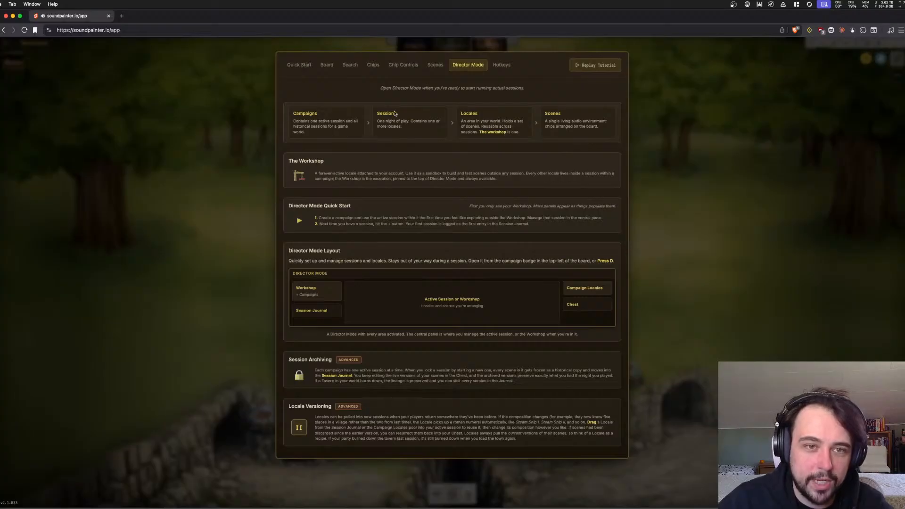
Close the help guide, and try the listener token on the board before returning it to its tray
click(707, 141)
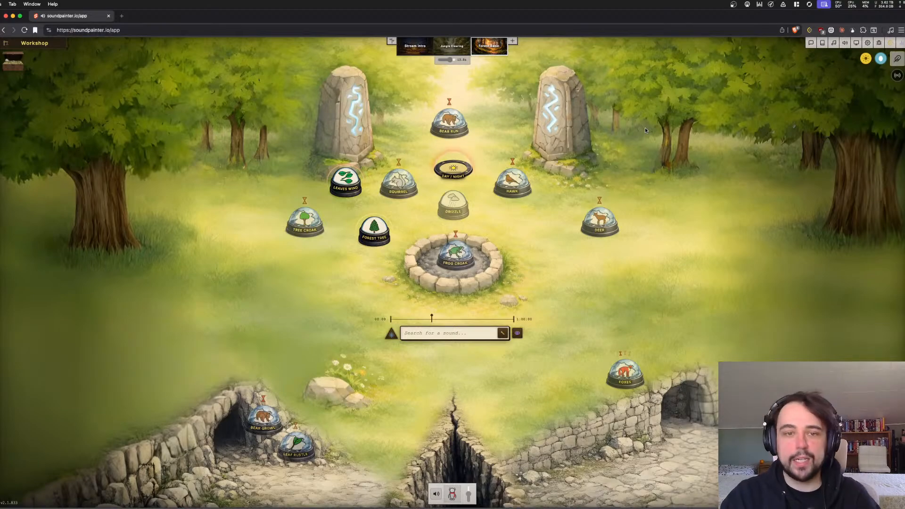
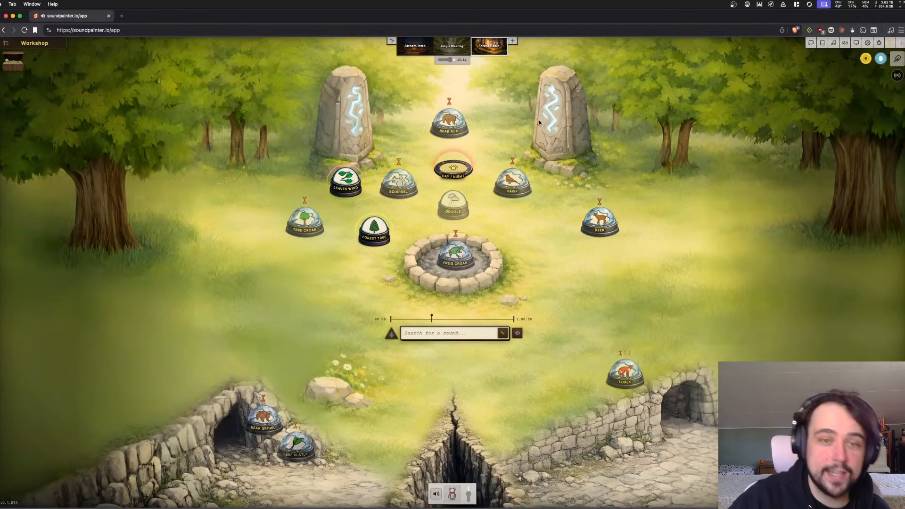
click(452, 493)
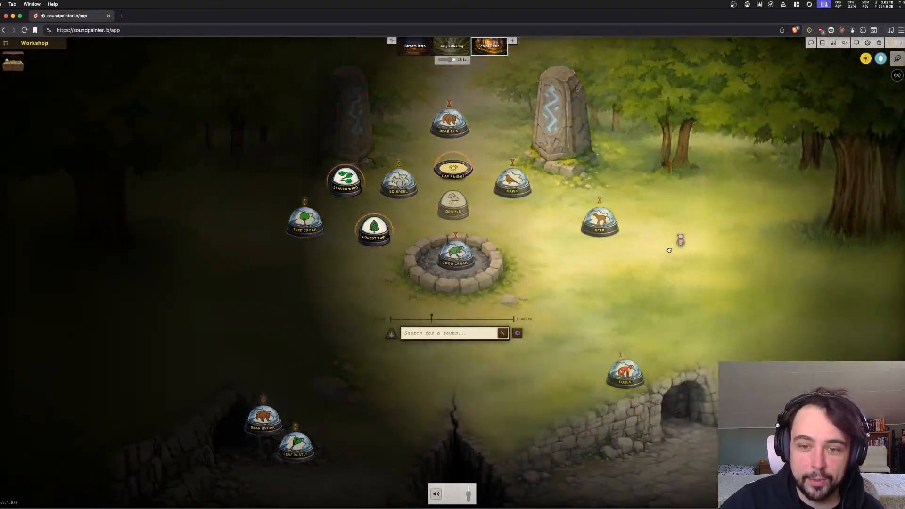
drag(669, 250, 460, 465)
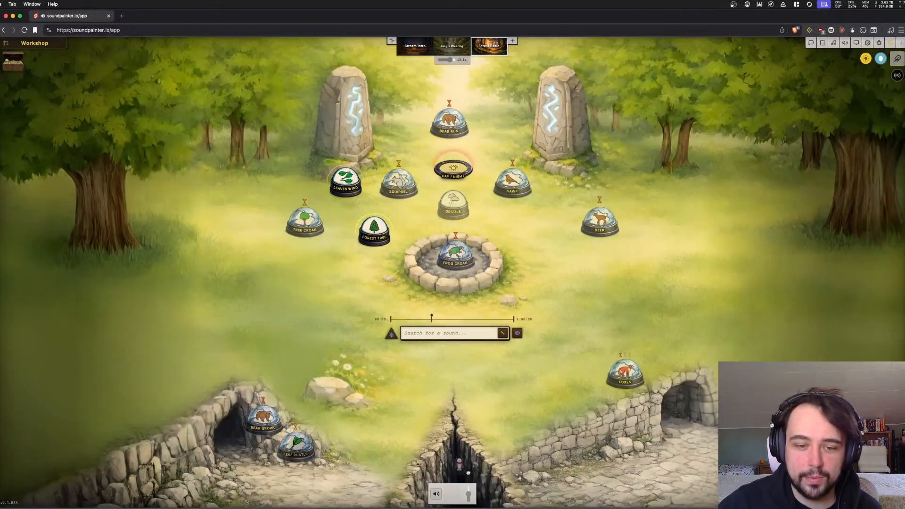
Search the Town Square scenes for "starship", and return to the workshop board
click(391, 42)
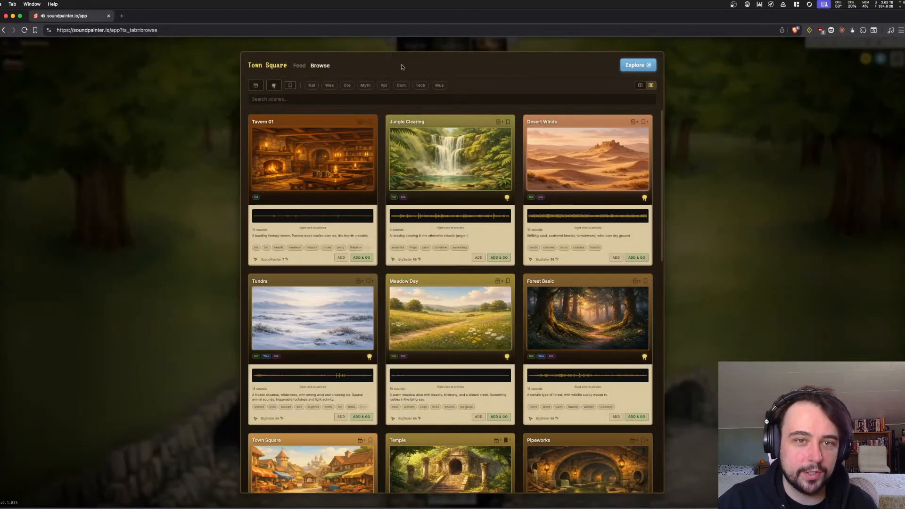
click(331, 101)
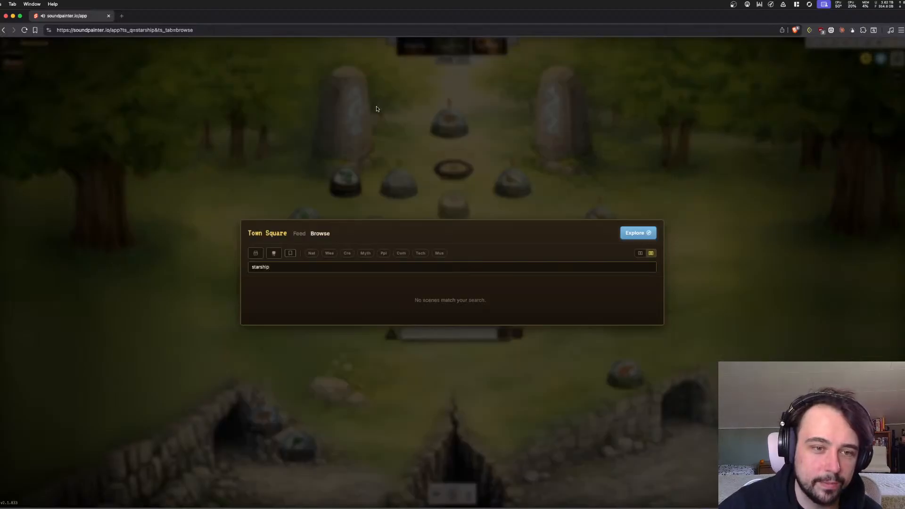
click(262, 253)
click(679, 142)
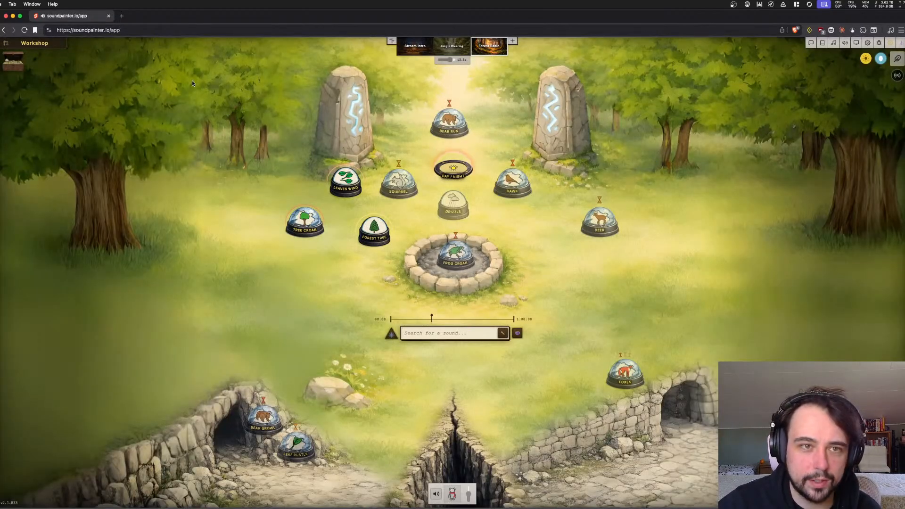
Add the Starship #1 scene from the chest to the scene bar and switch to it
click(14, 61)
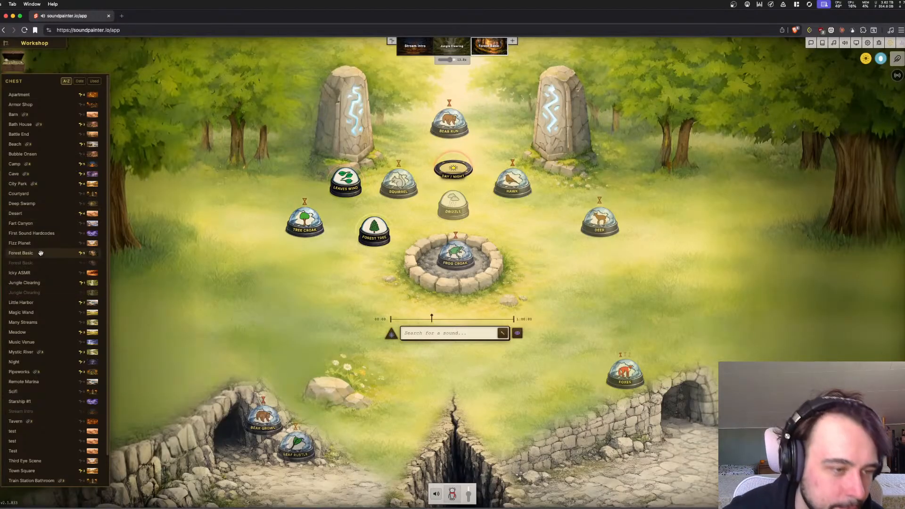
click(35, 402)
click(508, 47)
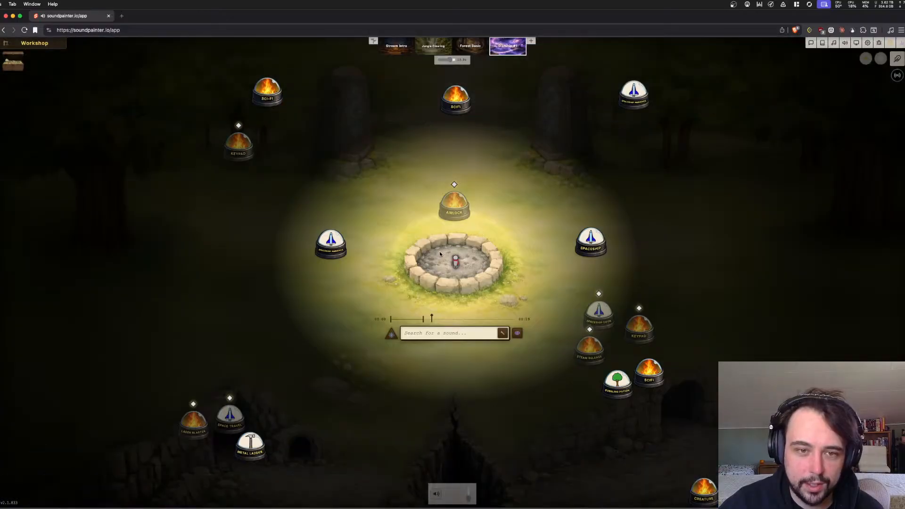
Note in the text file that looping chips briefly stop and restart after switching to a scene added from the chest, and return to SoundPainter
key(super+space)
text(tex)
key(Return)
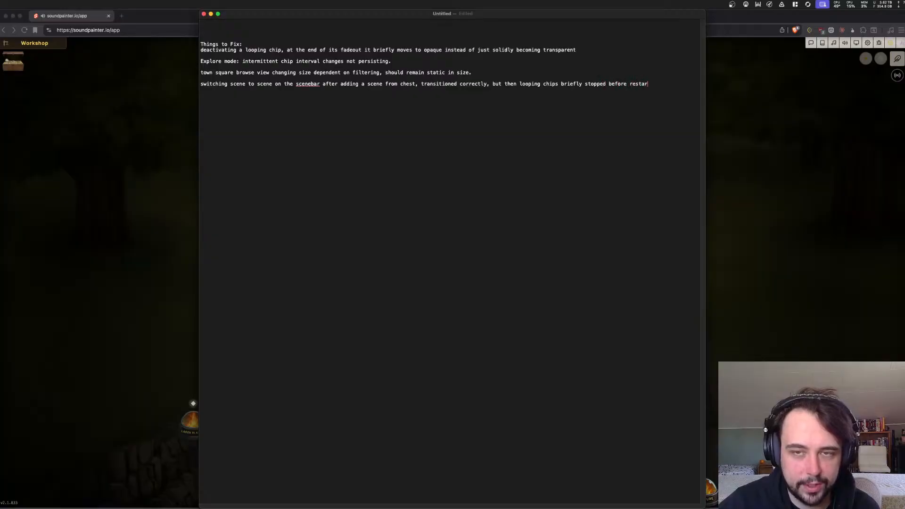
key(super+Tab)
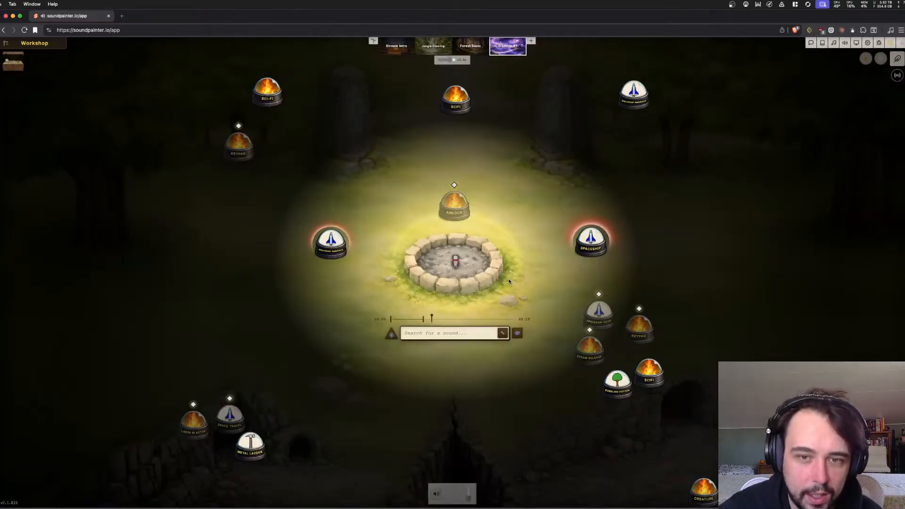
Move the listener token beside the right standing stone, and nudge the upper-right spaceship chip slightly inward
drag(463, 261, 532, 165)
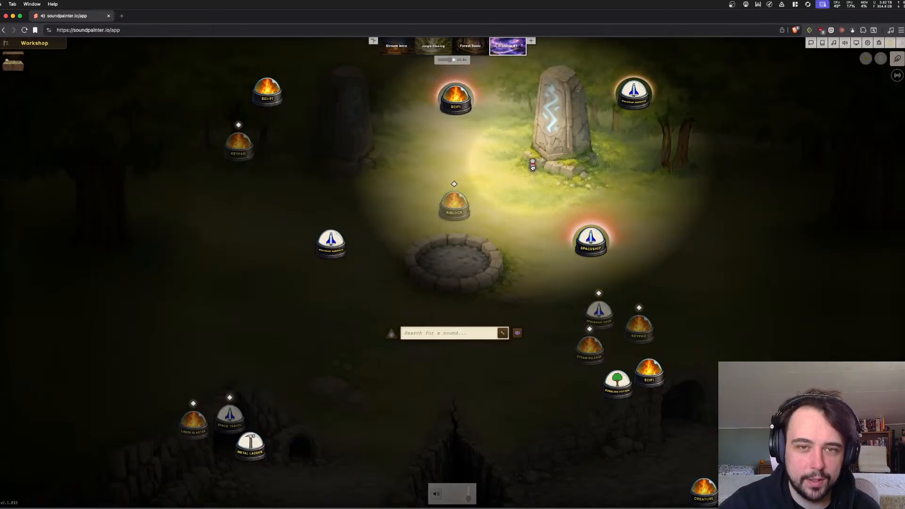
mouse_move(632, 101)
mouse_down()
mouse_move(498, 151)
mouse_move(534, 151)
mouse_move(524, 143)
mouse_move(622, 104)
mouse_up()
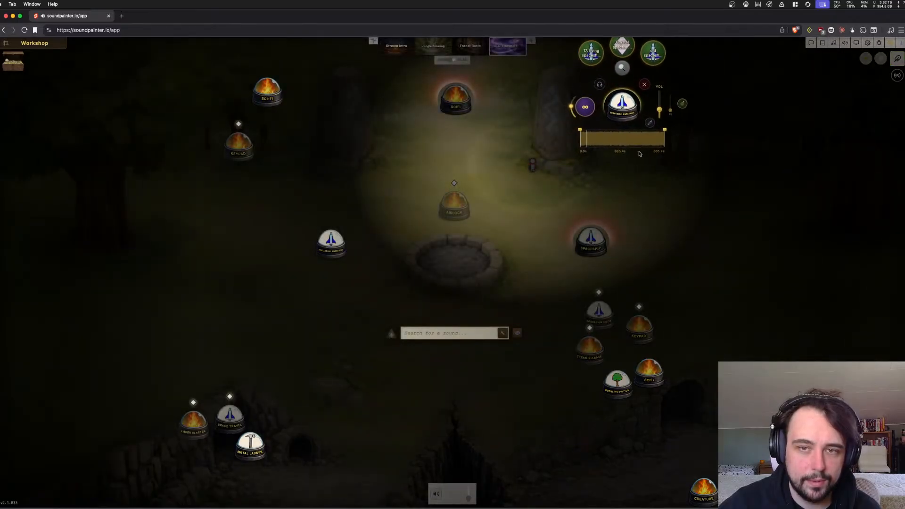
Move the listener token past the left standing stone to the left cave, and trigger the Space Travel chip
drag(531, 163, 344, 131)
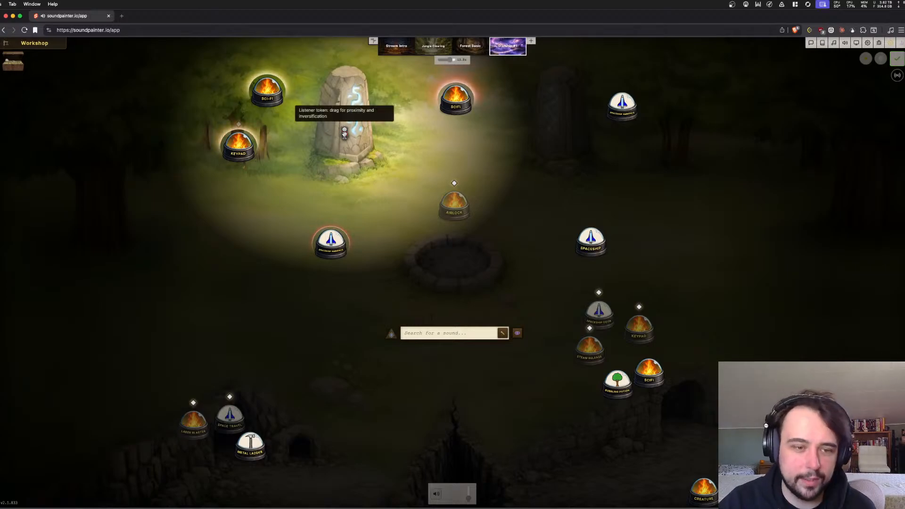
drag(344, 132, 256, 356)
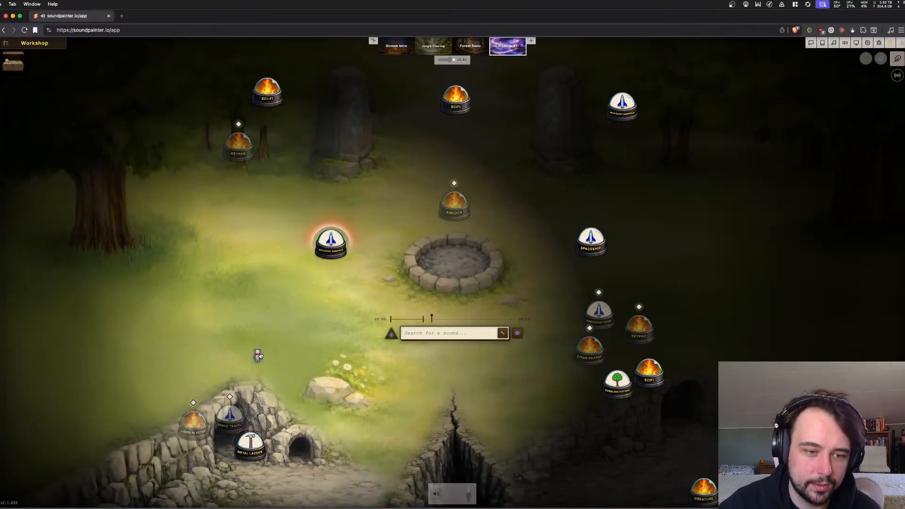
click(232, 412)
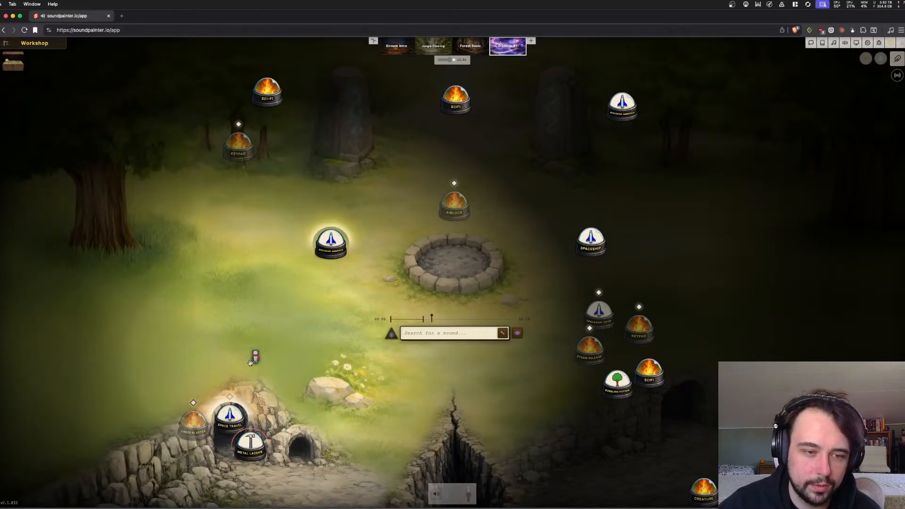
Move the listener token to the chip cluster below the Spaceship chip, and trigger its inactive spaceship, Keypad and Steam Release chips
drag(255, 356, 579, 299)
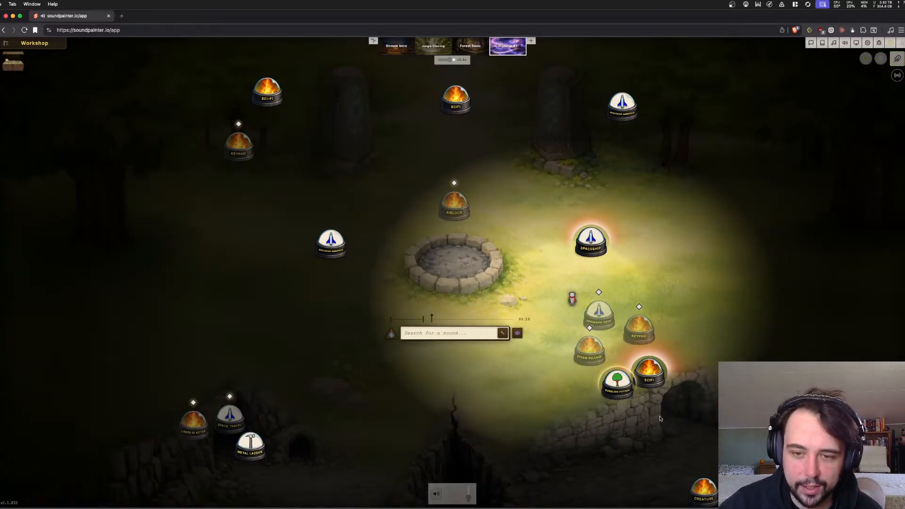
click(602, 306)
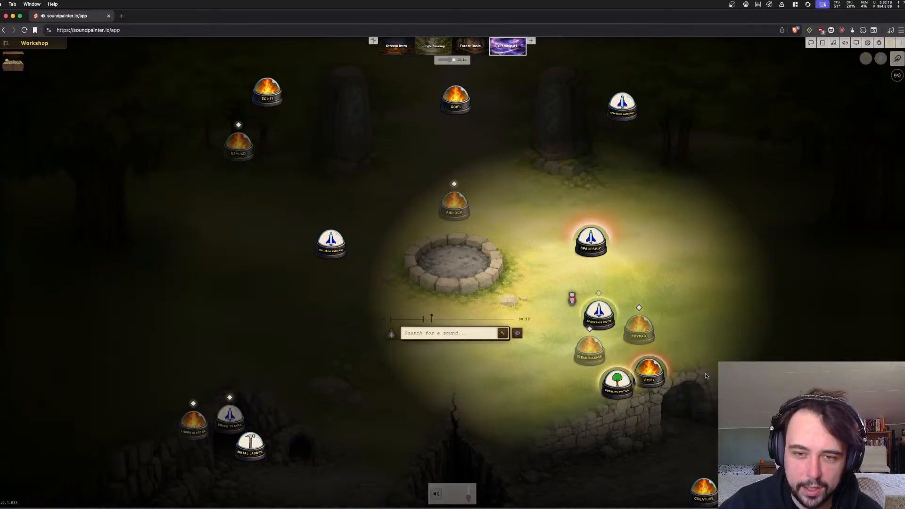
click(635, 327)
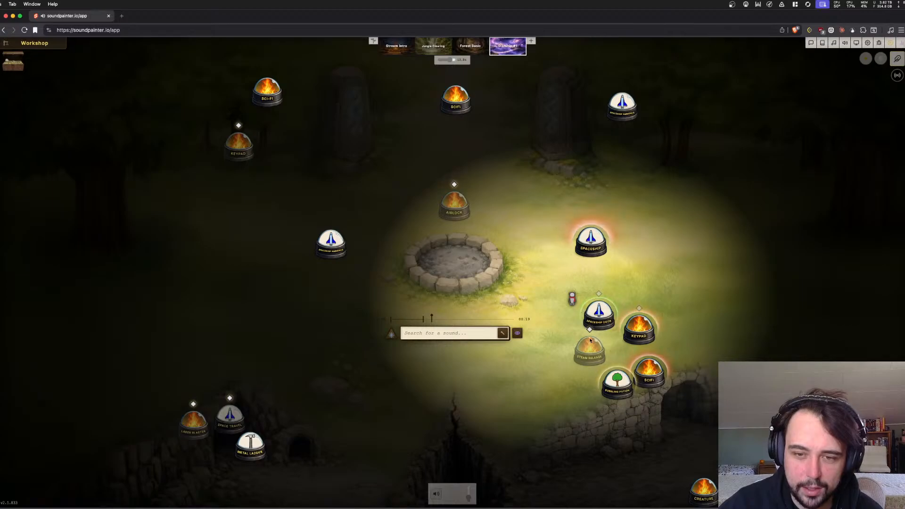
click(591, 353)
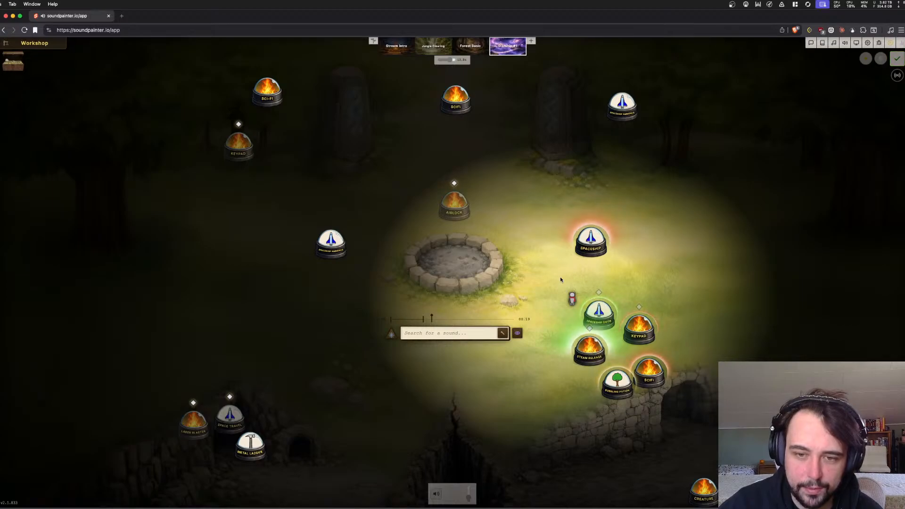
Move the listener token toward the Creature chip, and vary its listening range while returning it to the tray
drag(570, 296, 722, 452)
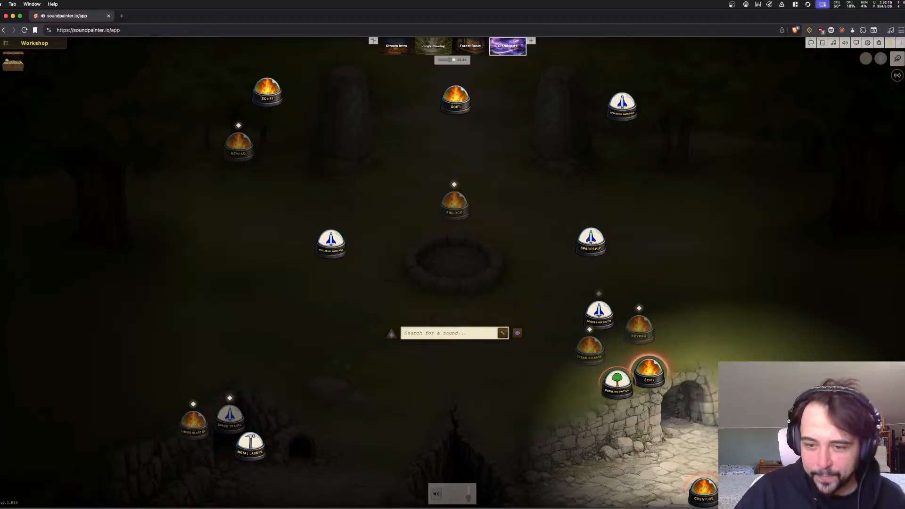
drag(739, 449, 454, 492)
scroll(462, 256, up, 10)
scroll(467, 268, up, 5)
scroll(465, 267, down, 10)
scroll(466, 266, down, 3)
scroll(464, 267, up, 2)
scroll(458, 468, up, 10)
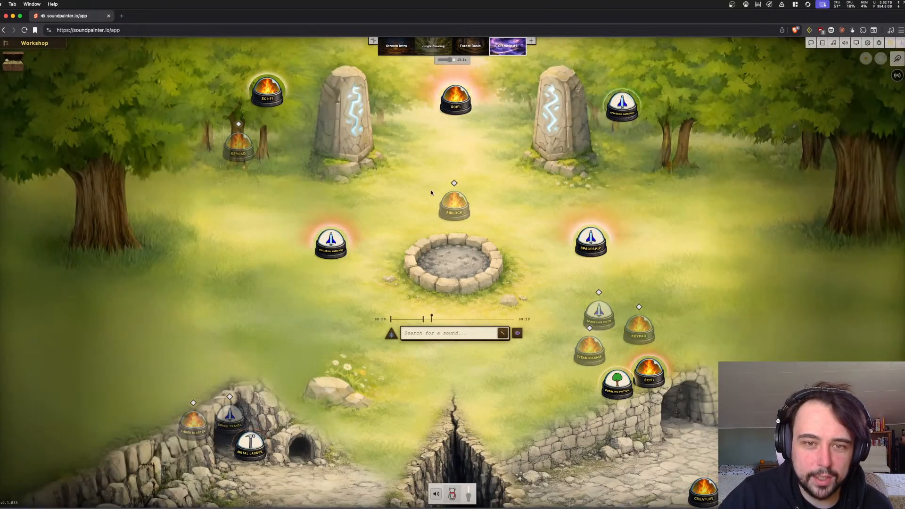
Place the listener token inside the stone fire ring and narrow its listening range
click(457, 492)
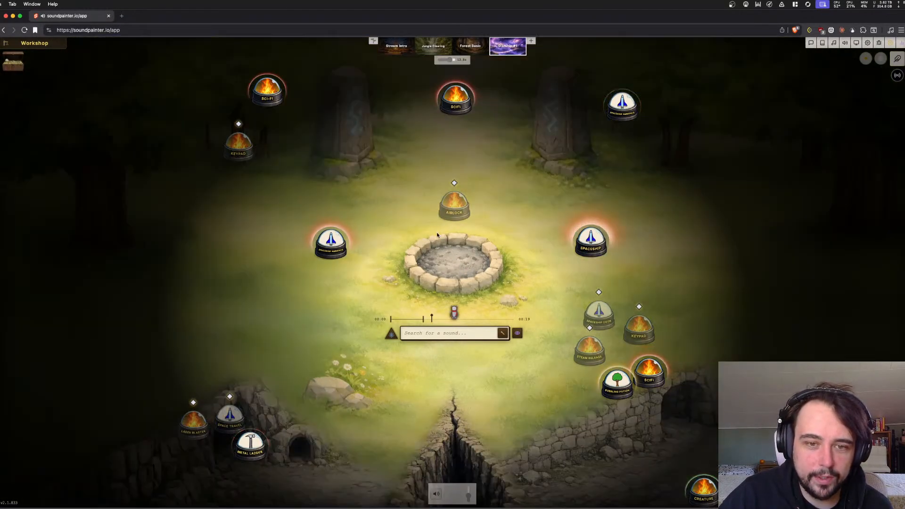
drag(455, 312, 438, 266)
scroll(457, 268, down, 5)
scroll(456, 268, up, 2)
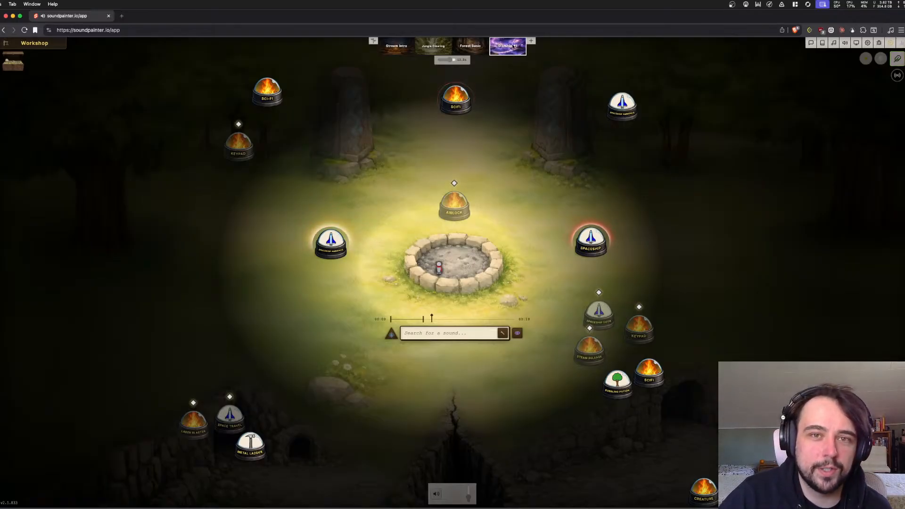
Return the Forest Basic, Jungle Clearing and Stream Intro scenes to the chest, and add a new empty scene
drag(466, 50, 14, 62)
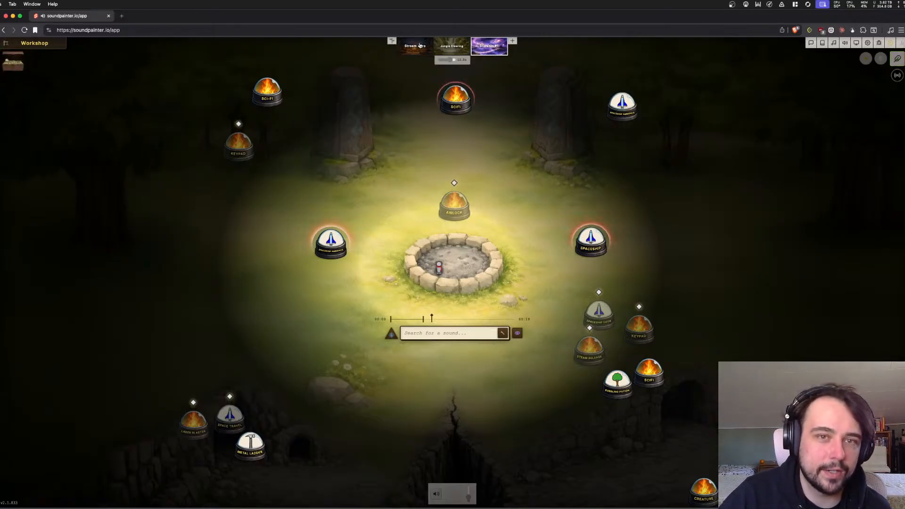
drag(448, 45, 15, 62)
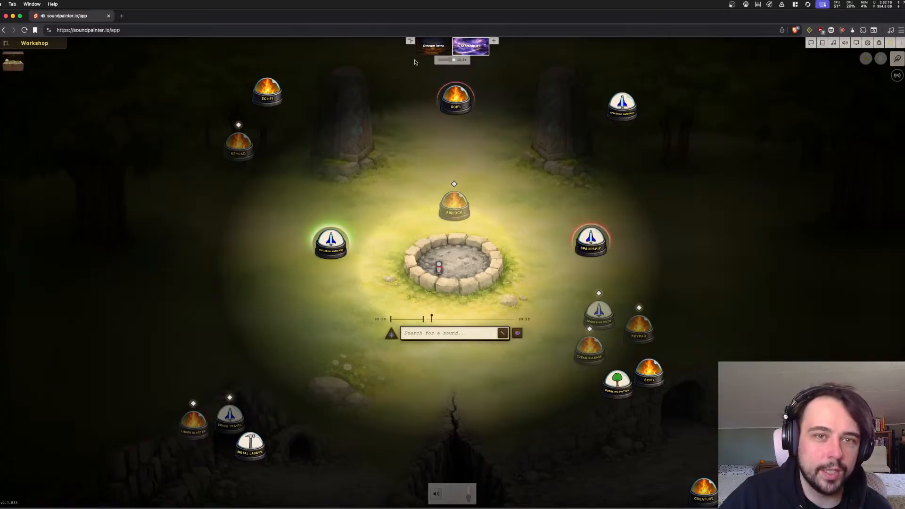
drag(317, 91, 14, 63)
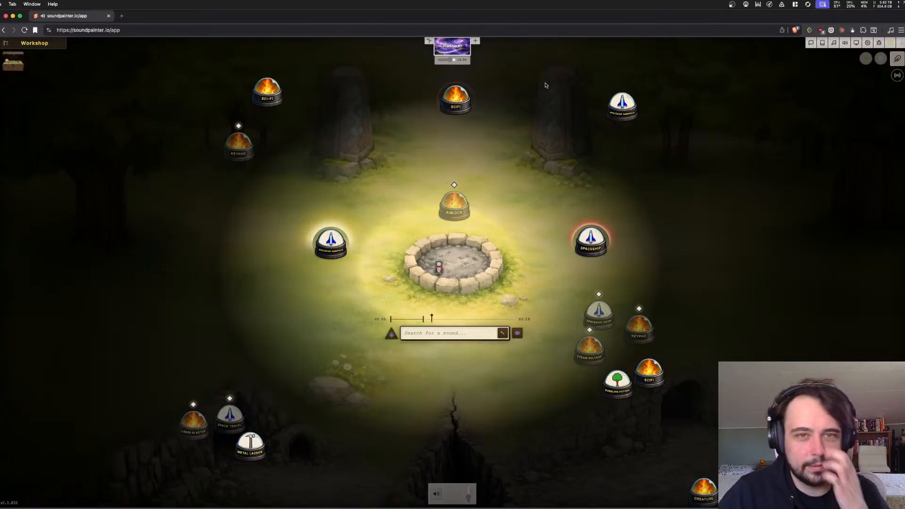
click(477, 41)
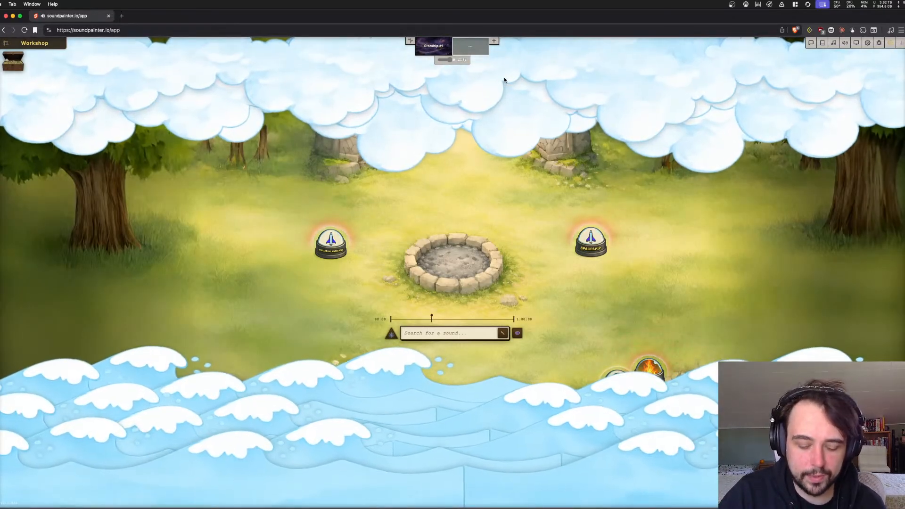
Note in the text file that transitioning AWAY from a scene seems to momentarily drop the listener token's proximity effect
key(super+space)
key(BackSpace)
text(text)
key(Return)
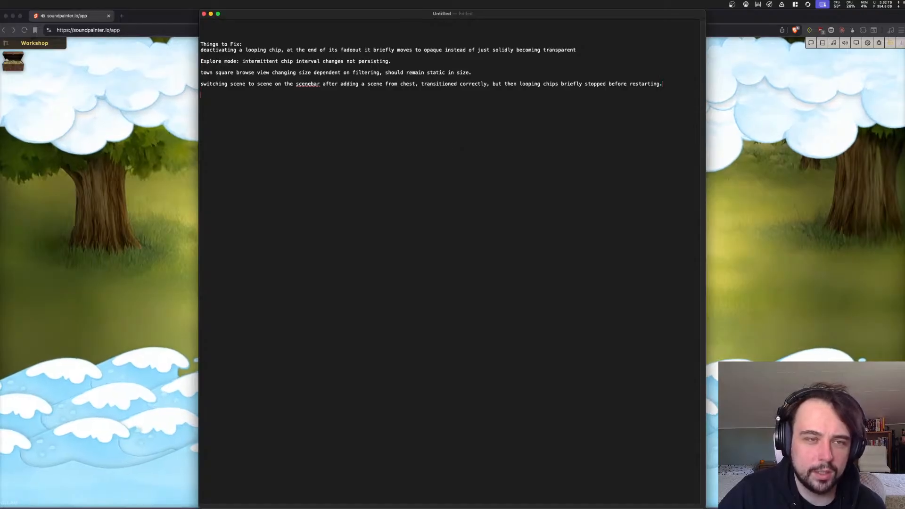
text(ta)
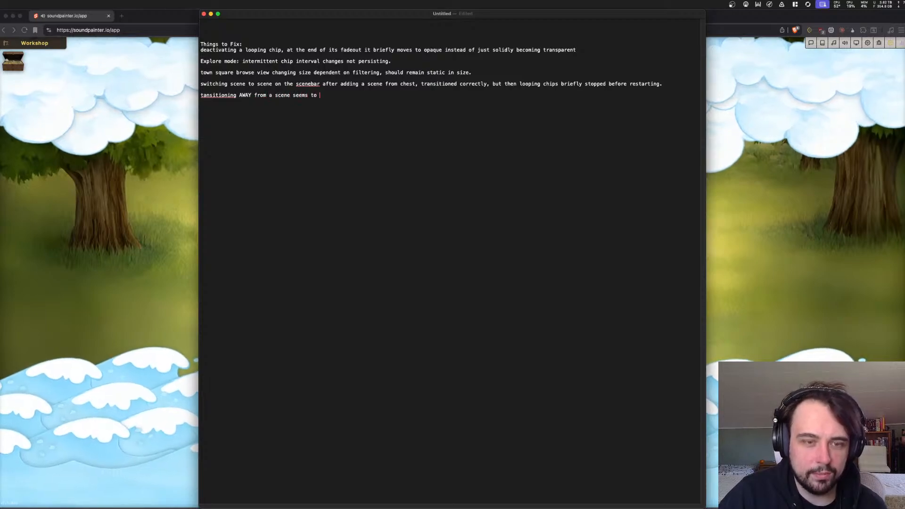
text(momentarily drop the listeni)
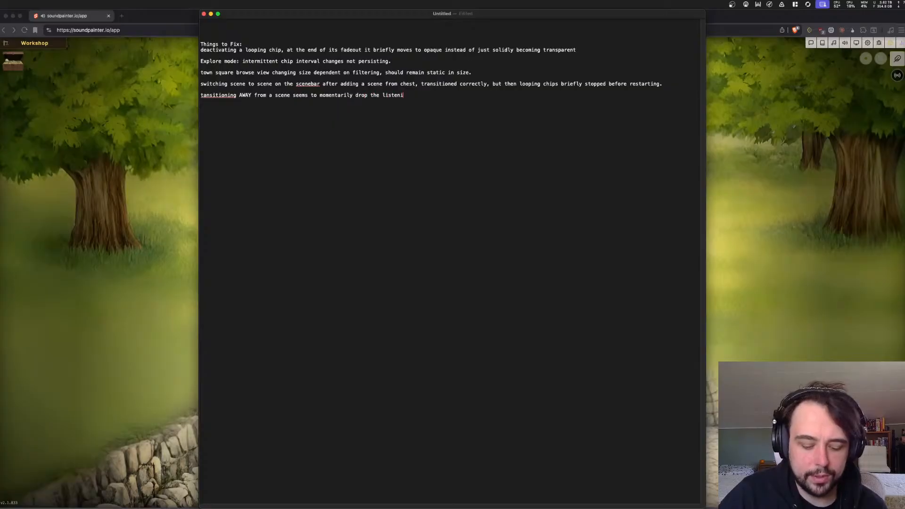
text(token)
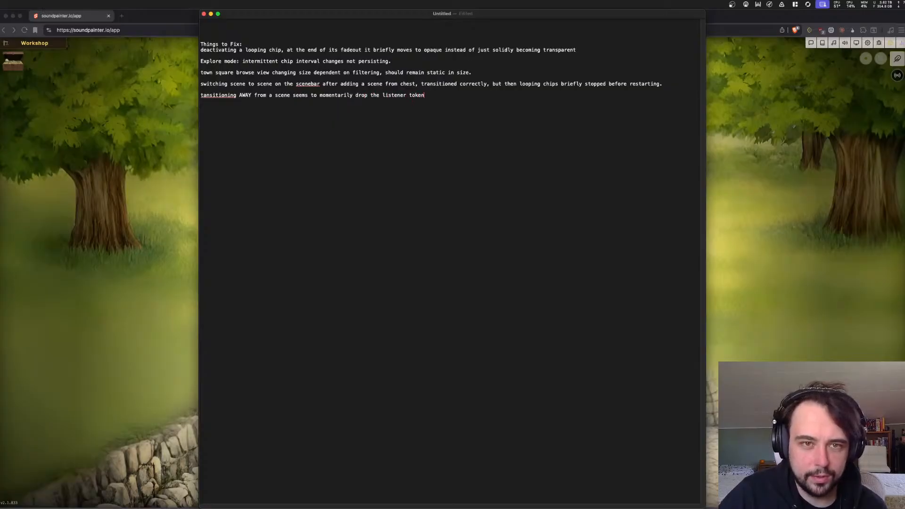
text('s proximity effect)
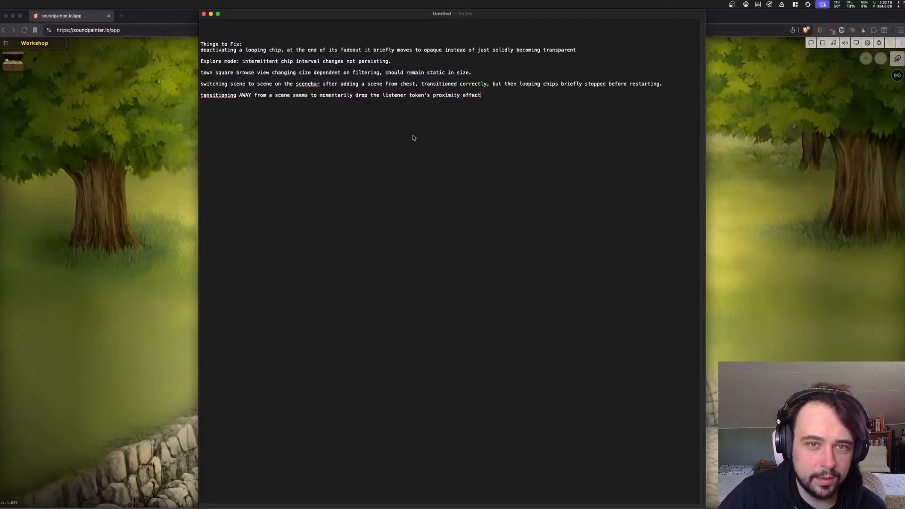
Add a "bug:" line above the scene switching, transitioning away and Town Square browse view notes
click(416, 79)
key(Return)
text(bug:)
click(207, 94)
key(Return)
text(bug:)
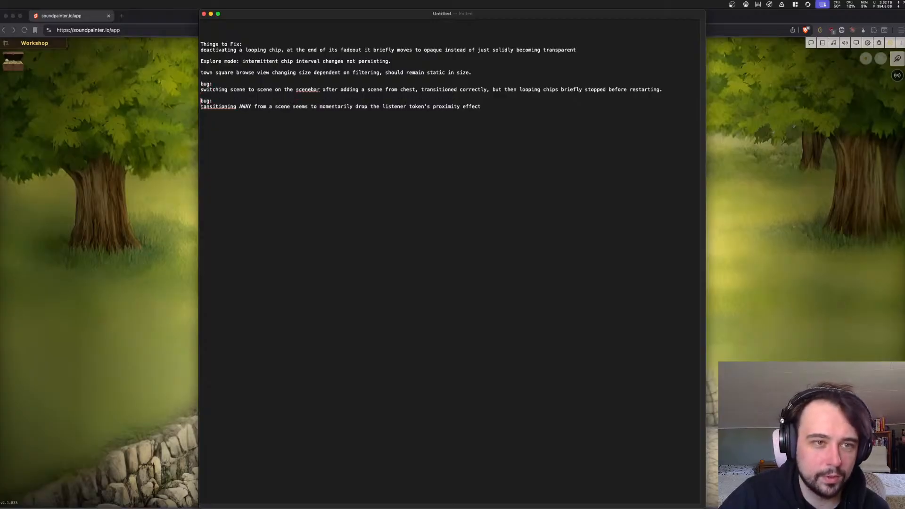
click(224, 66)
key(Return)
text(bug:)
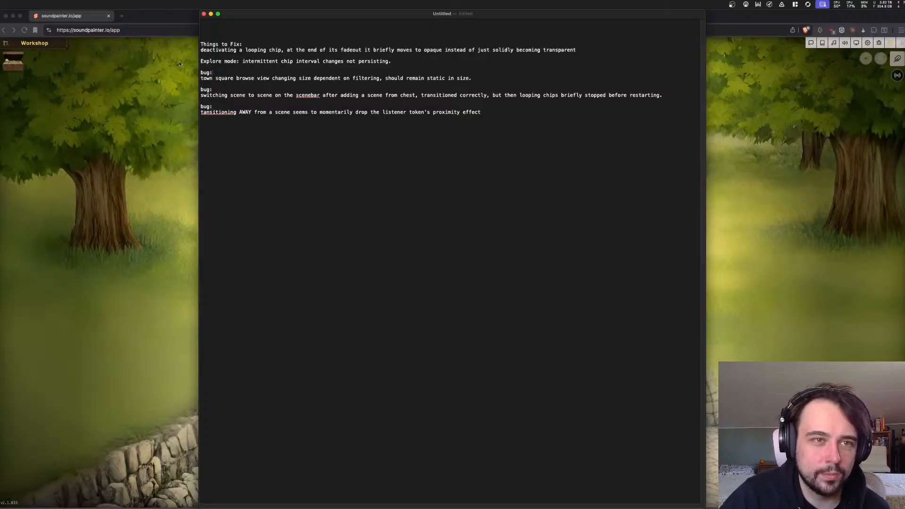
Switch back to SoundPainter, open Director Mode and hide the Hesitate to Delete, Wuthering Waves and test campaigns
click(126, 141)
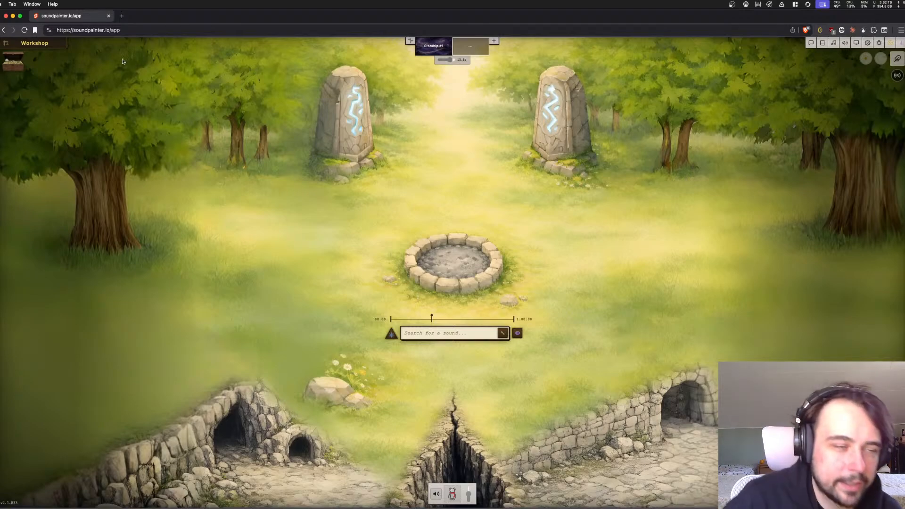
click(57, 44)
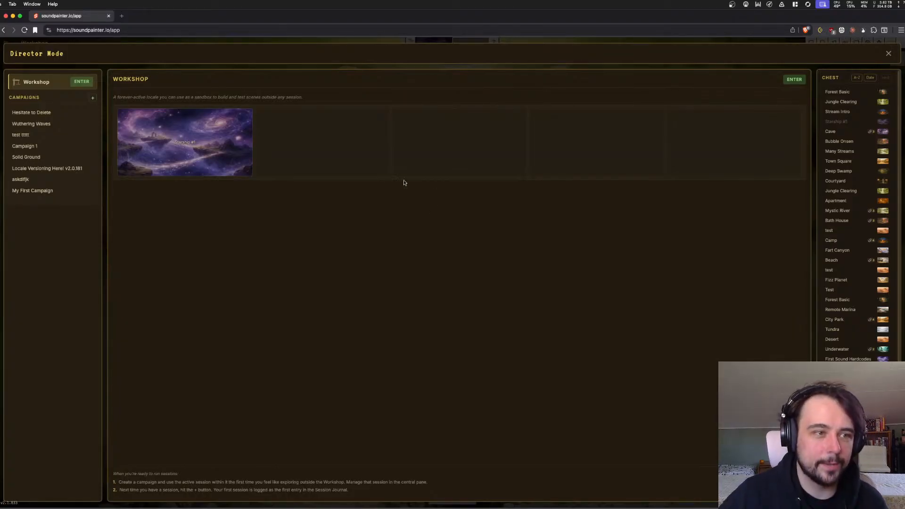
click(57, 117)
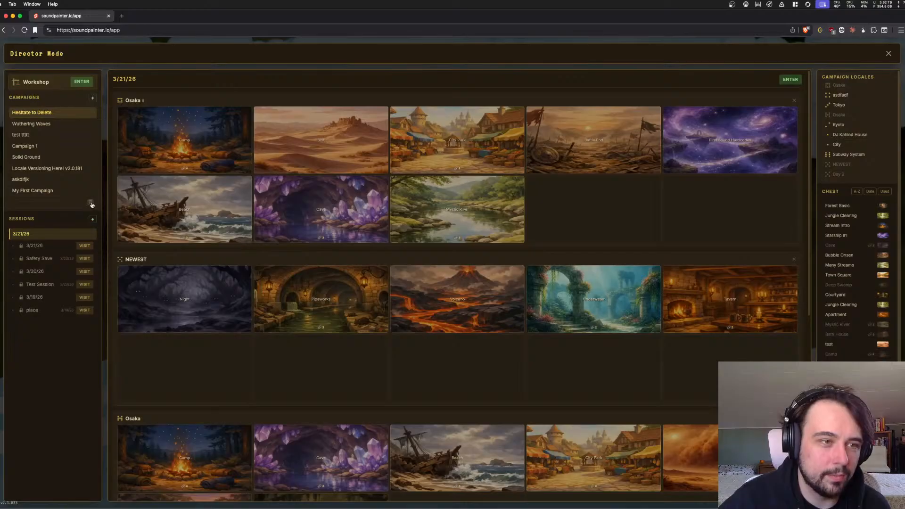
click(91, 204)
click(470, 289)
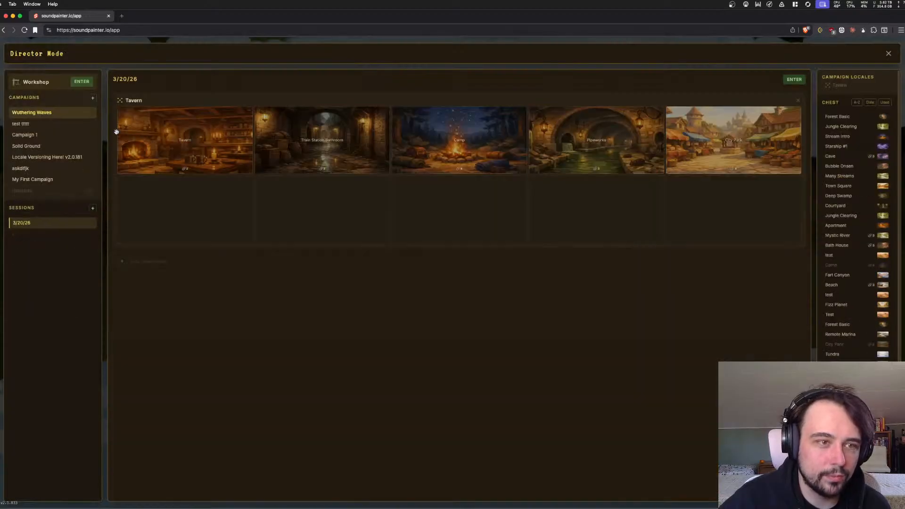
click(92, 193)
click(465, 287)
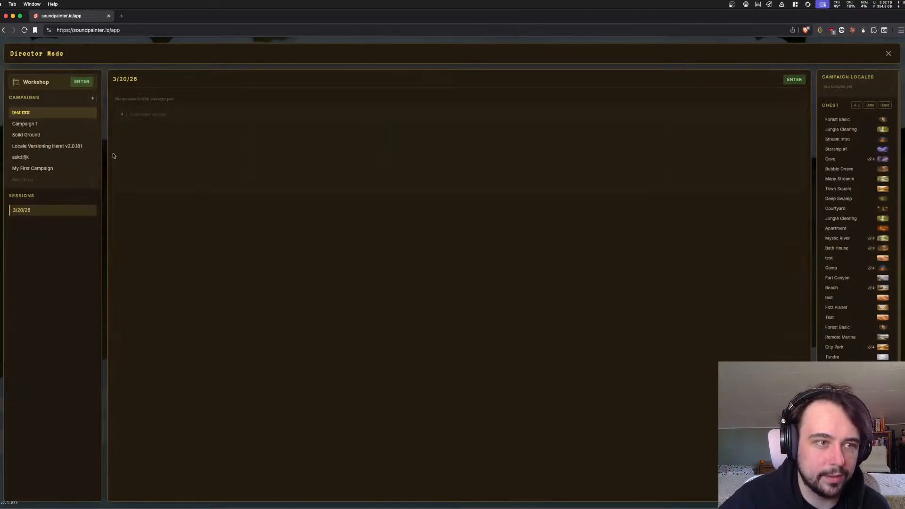
click(90, 181)
click(471, 288)
Hide all the remaining campaigns in Director Mode, from Campaign 1 and Solid Ground through My First Campaign
click(92, 169)
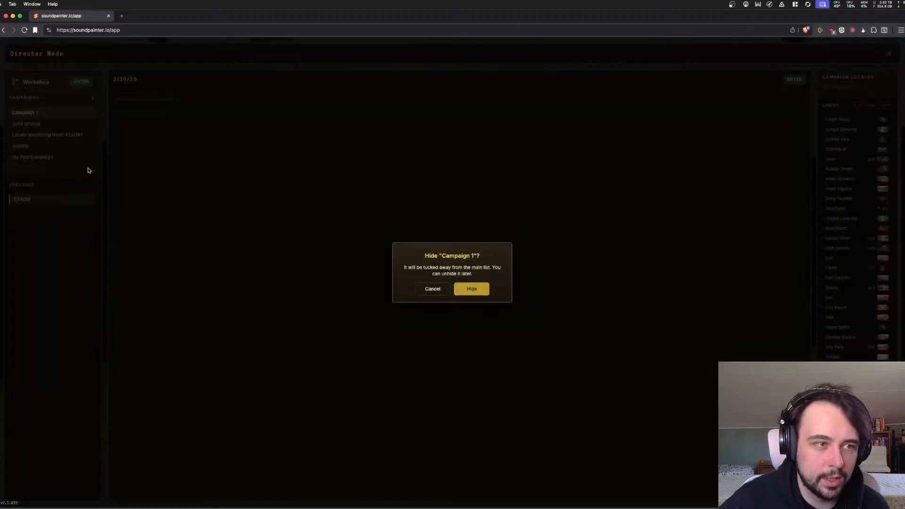
click(473, 288)
click(92, 159)
click(473, 288)
click(90, 146)
click(472, 292)
click(91, 135)
click(472, 289)
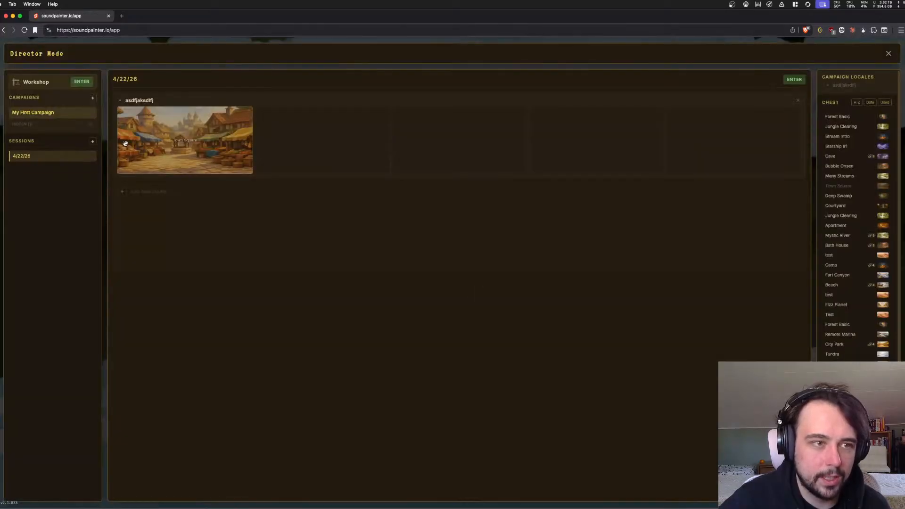
click(90, 125)
click(471, 288)
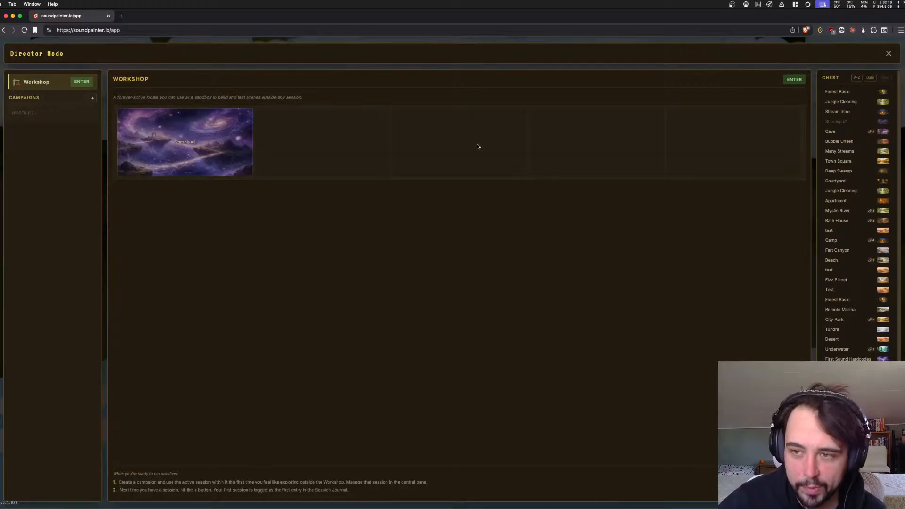
Add the Deep Swamp, Town Square, Apartment, Mystic River and Bath House scenes from the chest to the Workshop
click(841, 170)
click(841, 160)
click(837, 201)
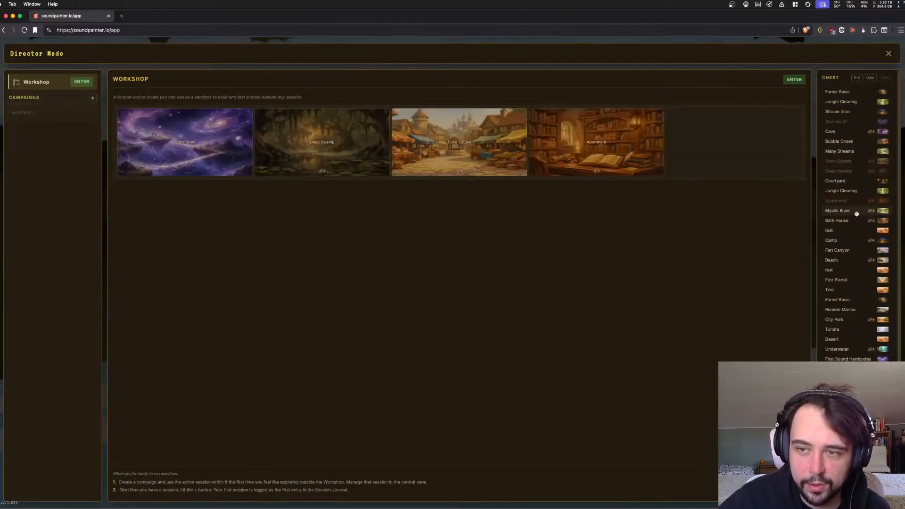
click(856, 211)
click(855, 220)
Add the Camp, test, Test and City Park scenes from the chest to the Workshop in quick succession
click(854, 240)
click(853, 270)
click(853, 289)
click(852, 308)
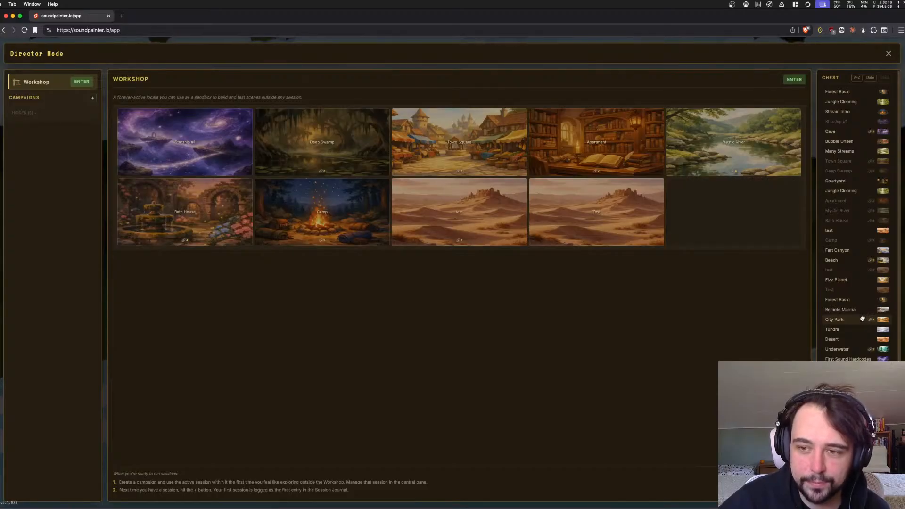
click(862, 319)
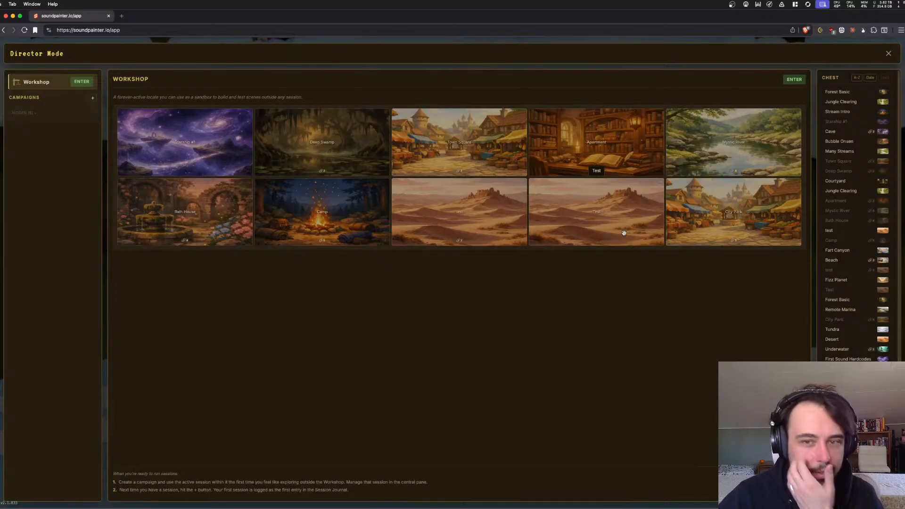
Add a bug to the text file: rapidly click-adding scenes to a locale, the final scene didnt make it, briefly appeared and then disappeared
key(super+space)
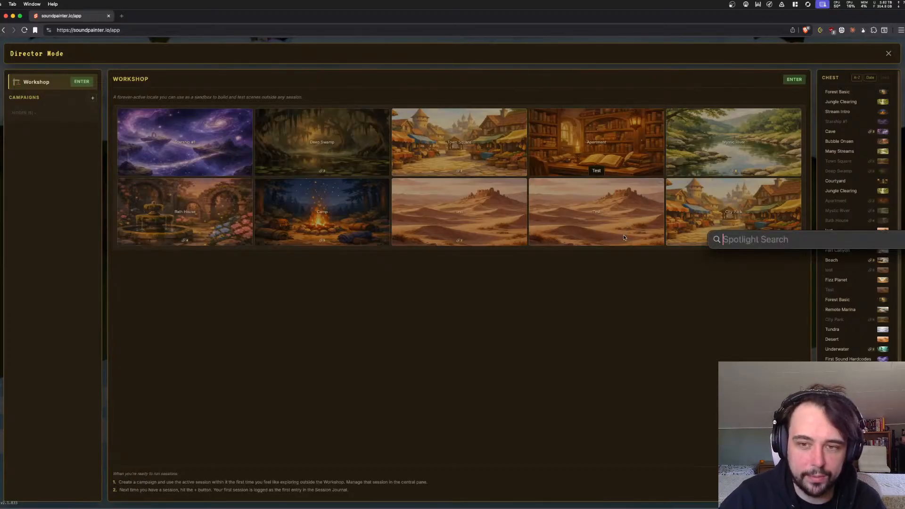
text(text)
key(Return)
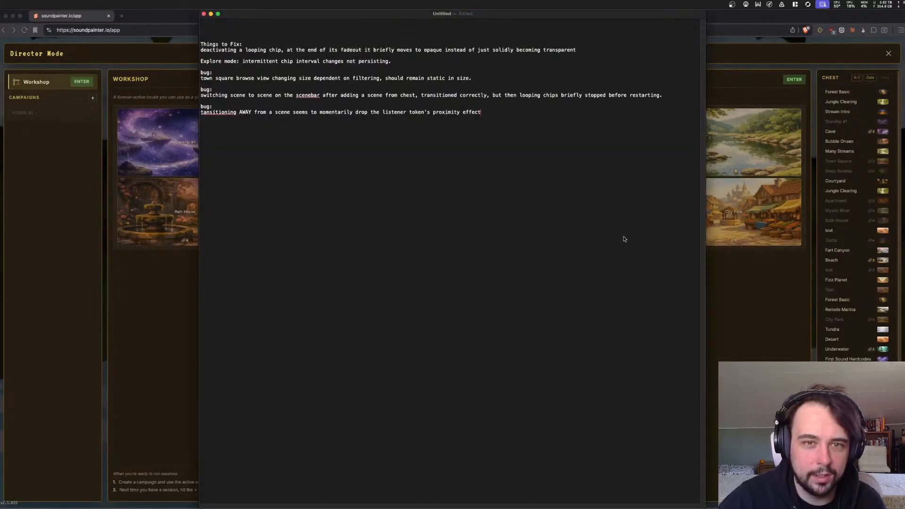
text(bug: rapdi)
text(ly click-addin)
text(g scenes to a locale)
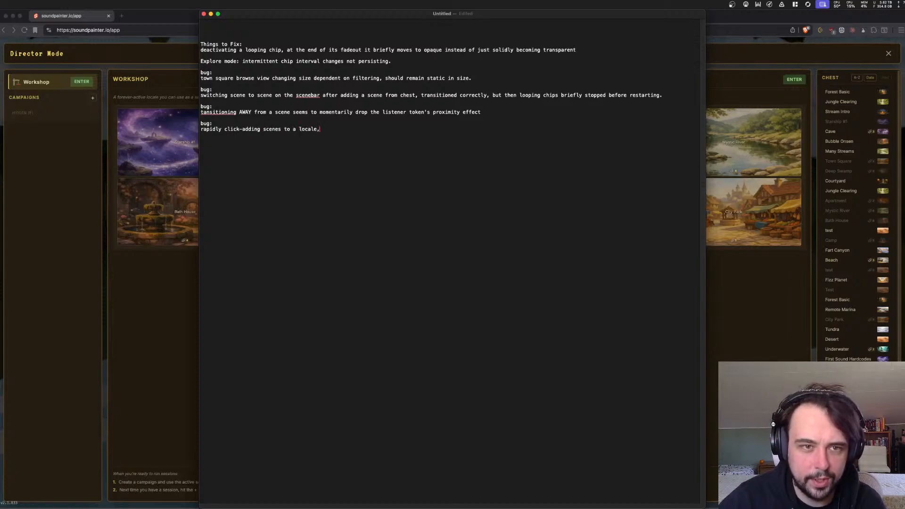
text(, the final)
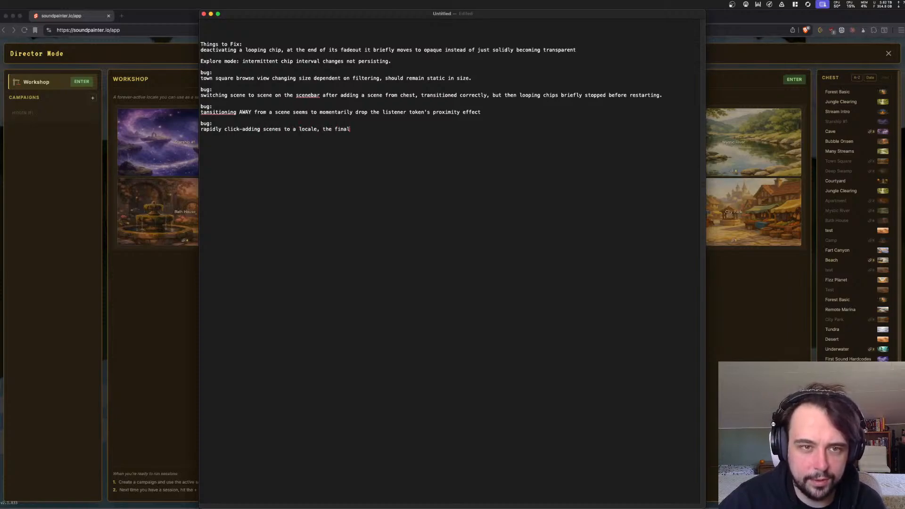
text( scene didnt make it, briefly appeared and t)
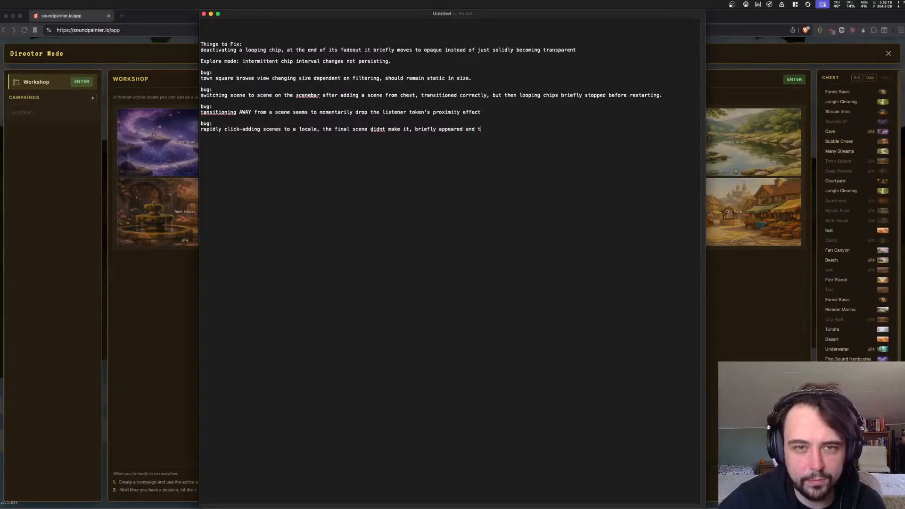
text(hen disappeared.)
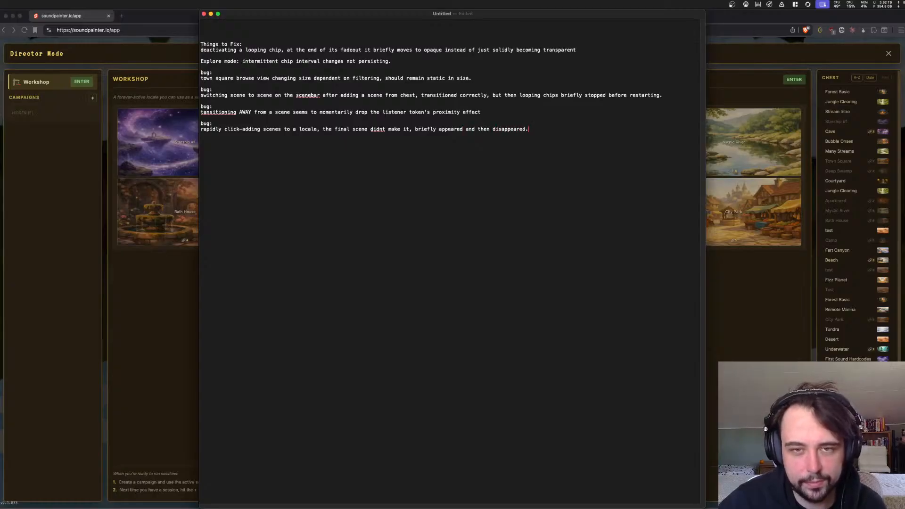
Switch back to SoundPainter and enter the Camp scene from the Workshop in Director Mode
click(800, 274)
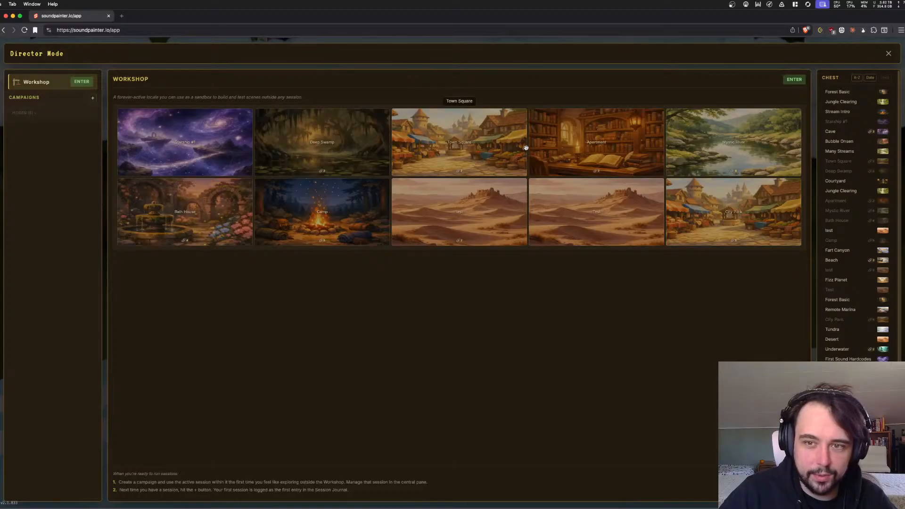
click(358, 207)
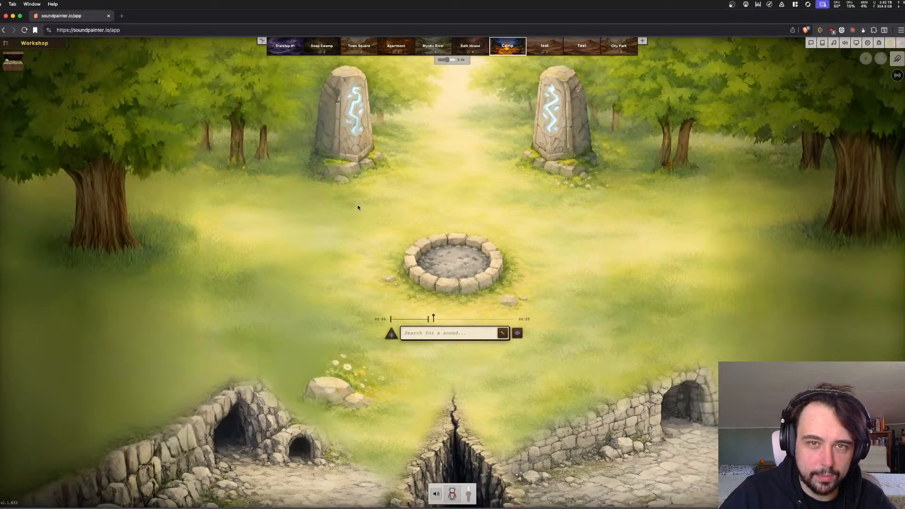
Add a text-file bug: double-click a scene in the director mode is sending to an empty board instead of a board that's playing and full of the desired sounds
key(super+space)
text(text)
key(Return)
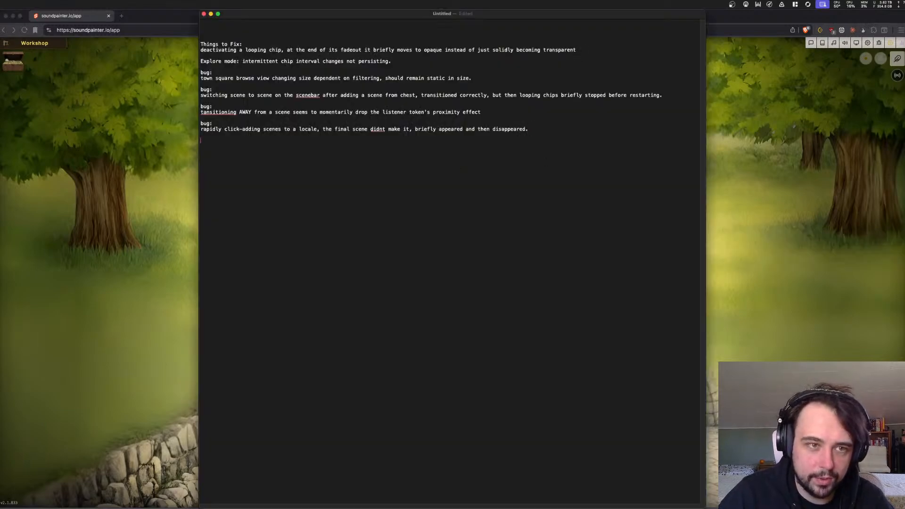
text(budouble-click a scene in)
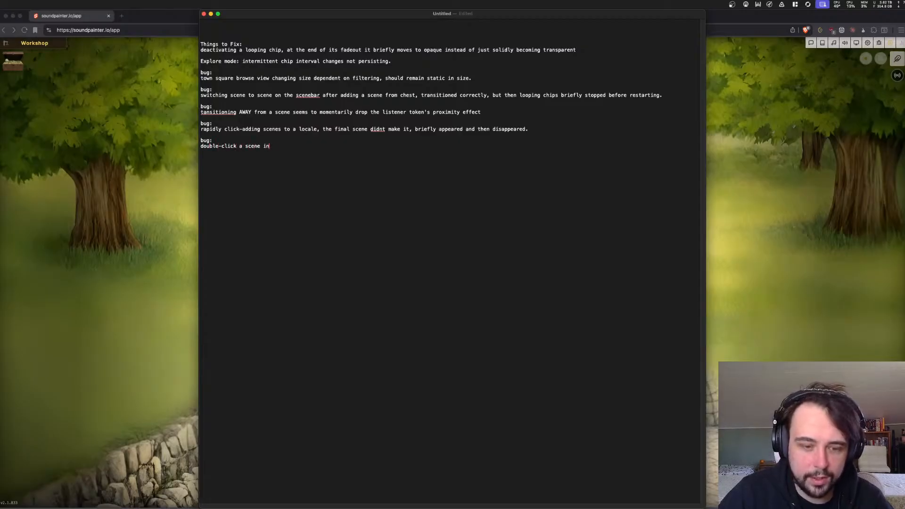
text( the director mode )
text(is sending t)
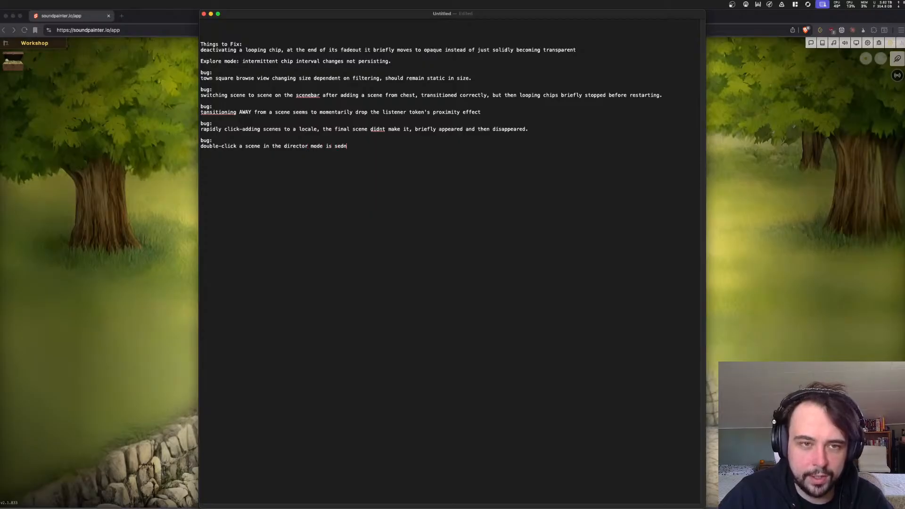
text(o an empty board instead o)
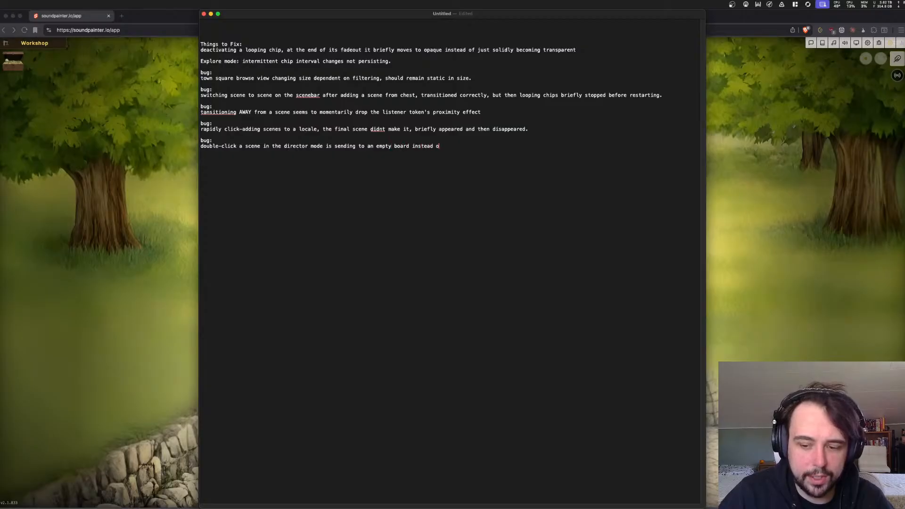
text(f a board t)
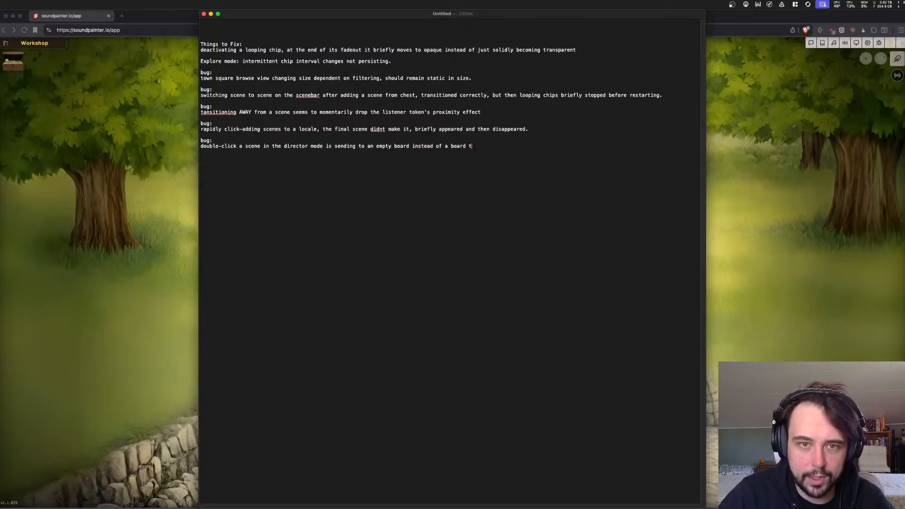
text(hat's playing and full of the desired sounds)
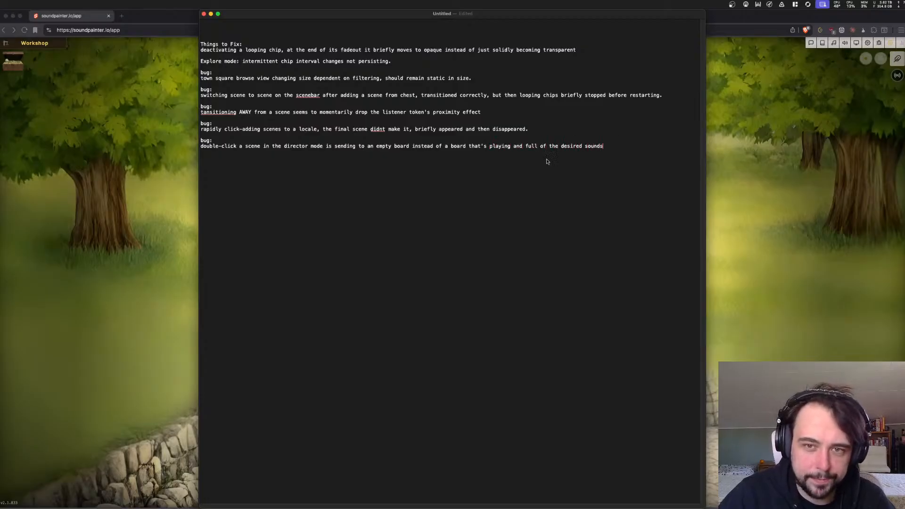
Switch back to SoundPainter, reload the page, and go to the Test scene and back to Camp to check their boards
key(super+Tab)
key(super+r)
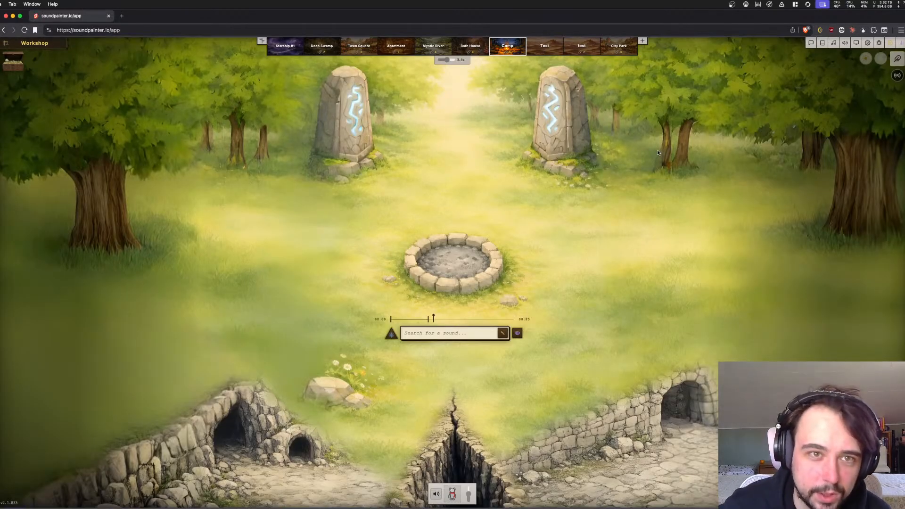
click(544, 46)
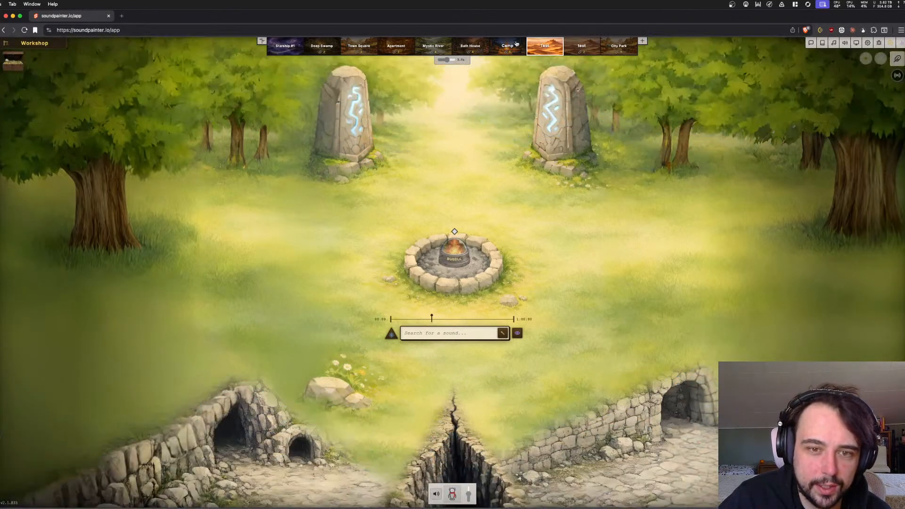
click(516, 44)
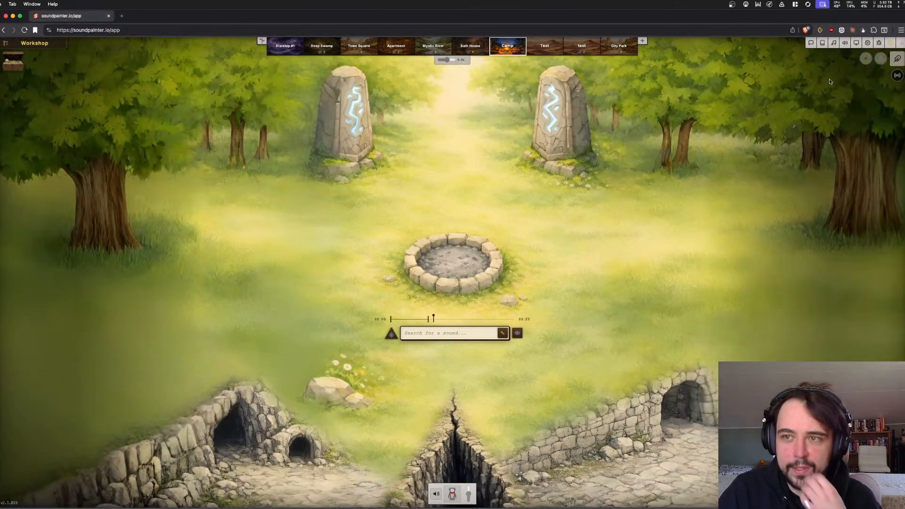
Undo the last change to the Camp scene to restore its sound chips, and close the scene settings
click(896, 58)
click(810, 105)
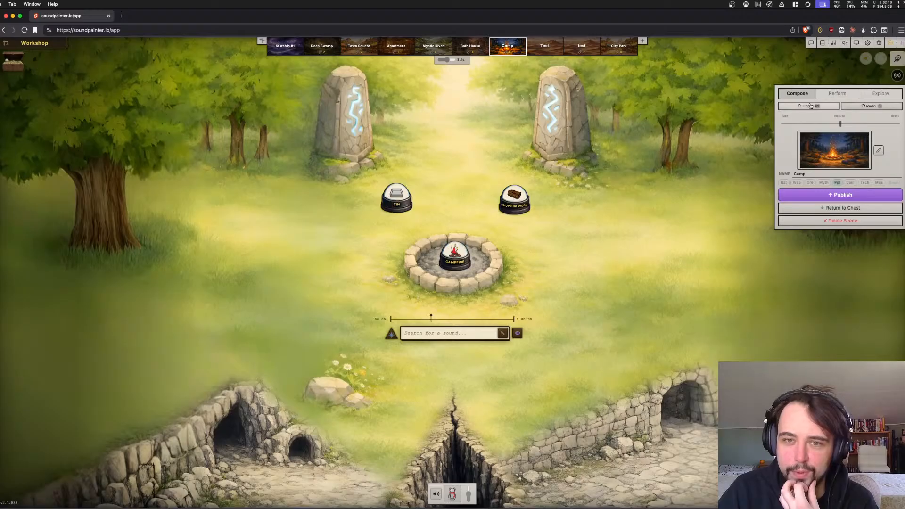
click(652, 162)
Switch to the text file and add under the last bug: "-CIRITICAL - THIS IS CAUSING A SAVE-OVERWRITE OF THE DESIRED DESTINATION WITH THAT EMPTY BOARD"
key(super+space)
text(text)
key(Return)
key(Return)
text(-CIRITI)
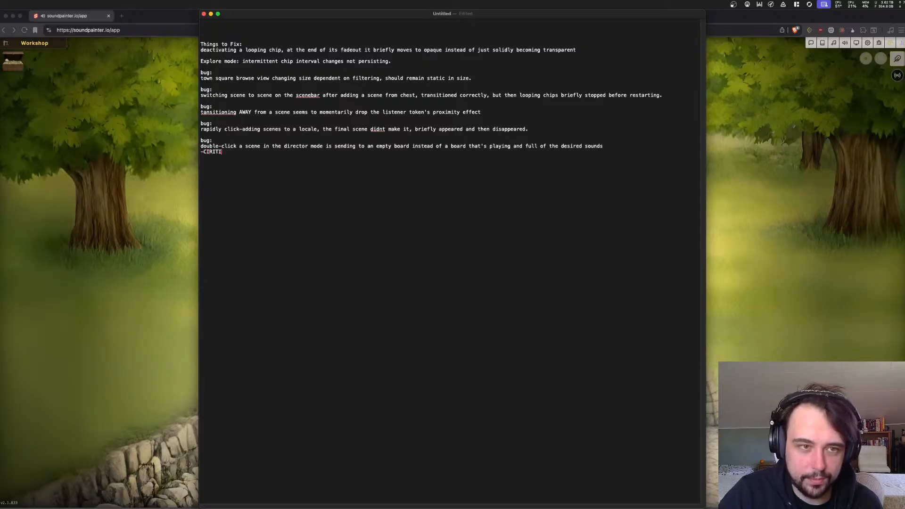
text(CAL - THIS )
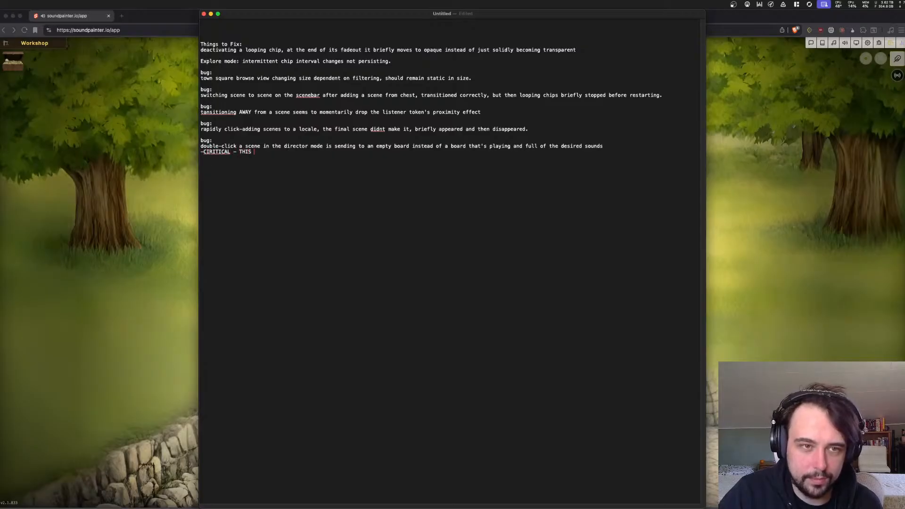
text(IS CAUSING A SAV)
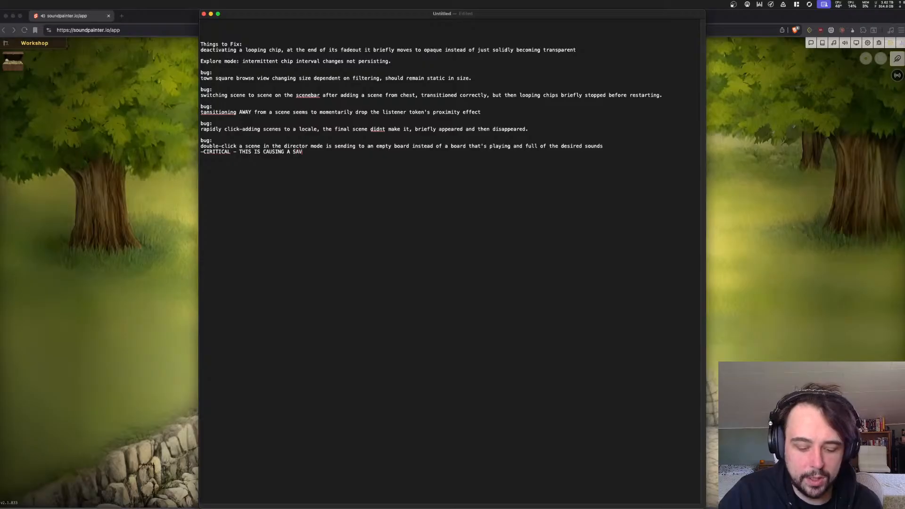
text(E-OVERWIR)
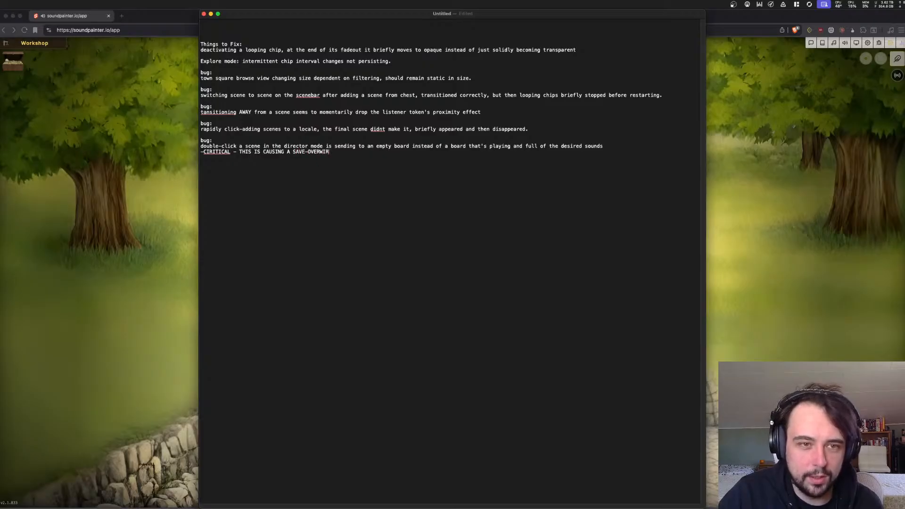
key(BackSpace)
key(BackSpace)
text(RITE OF THE DES)
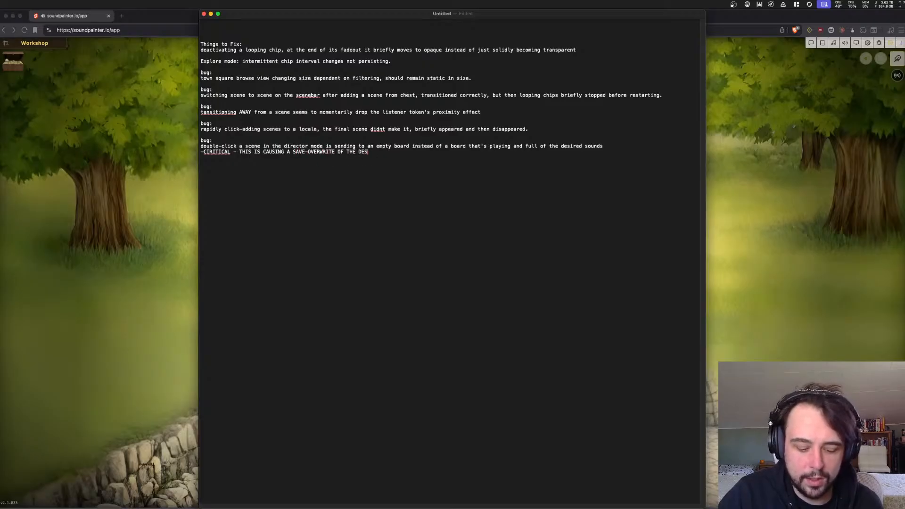
text(IRED DESTINATI)
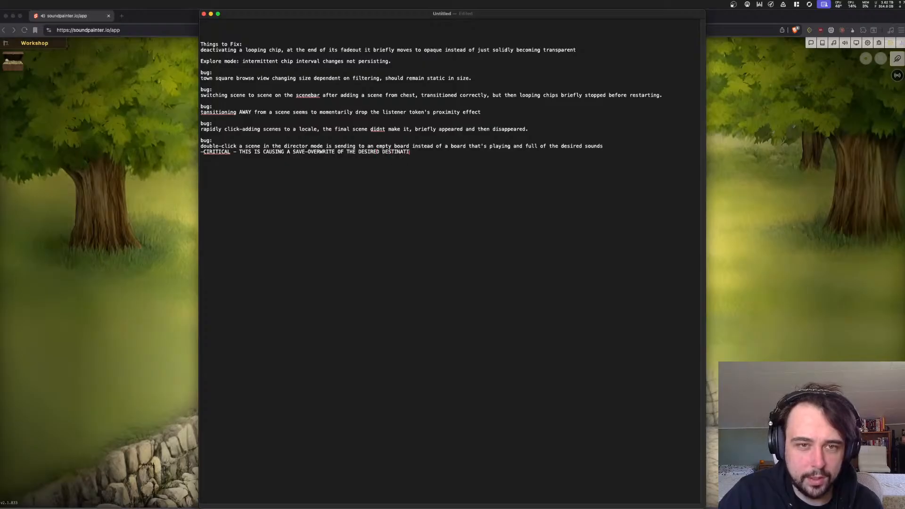
text(ON WITH THAT EMPTY BOARD)
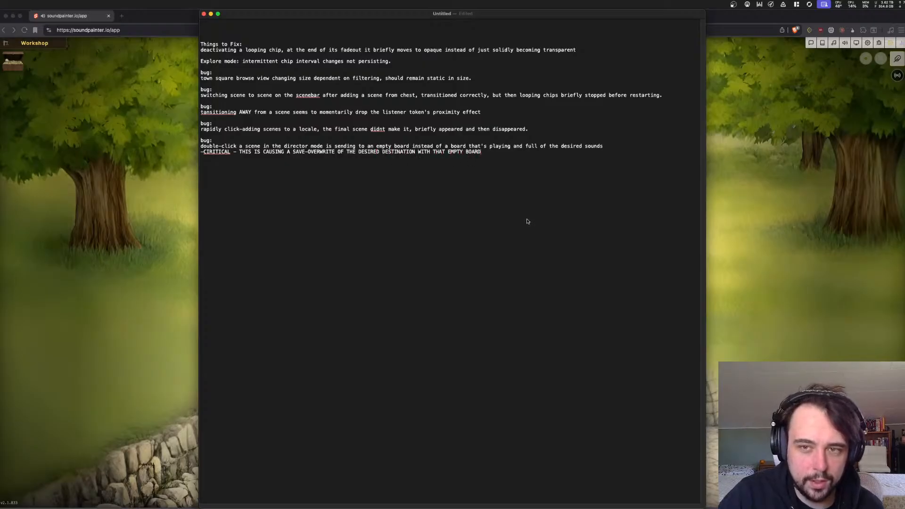
Switch back to SoundPainter and transition from the Camp scene to the neighbouring Test scene
click(788, 149)
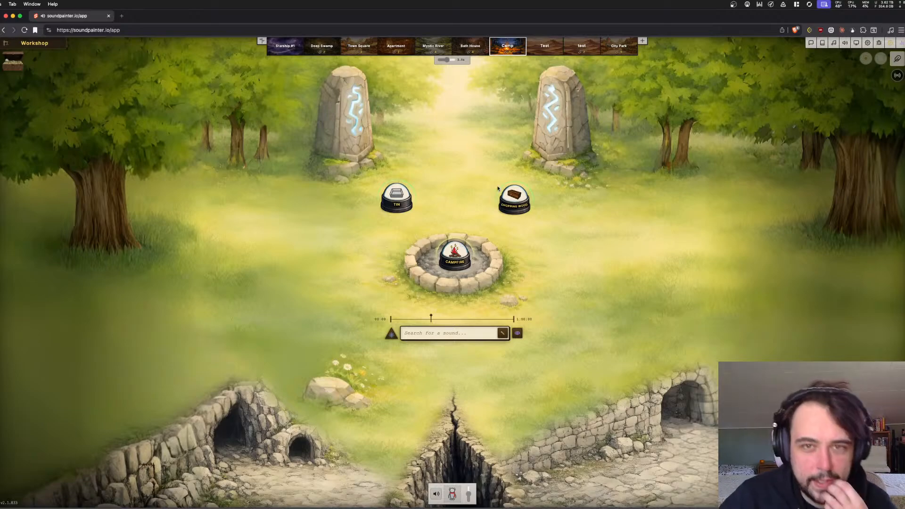
click(540, 46)
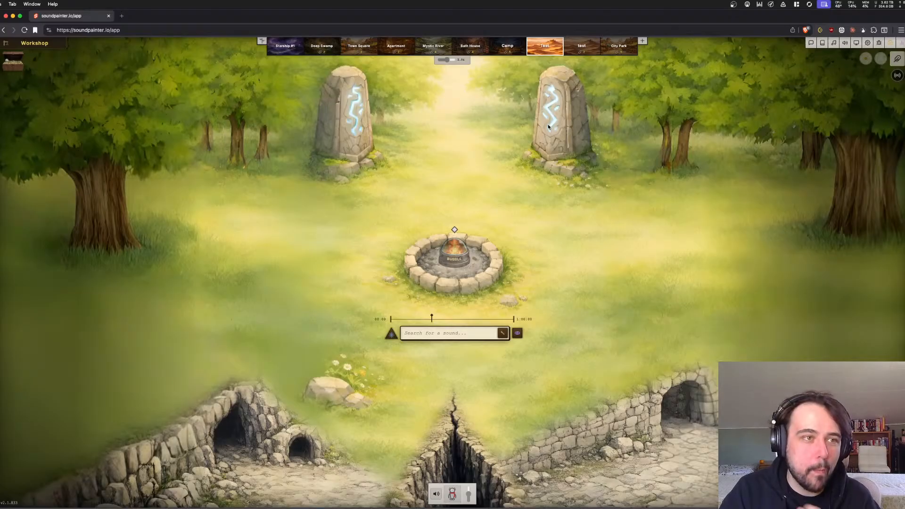
Create a new campaign named Thursday Group in Director Mode
click(26, 44)
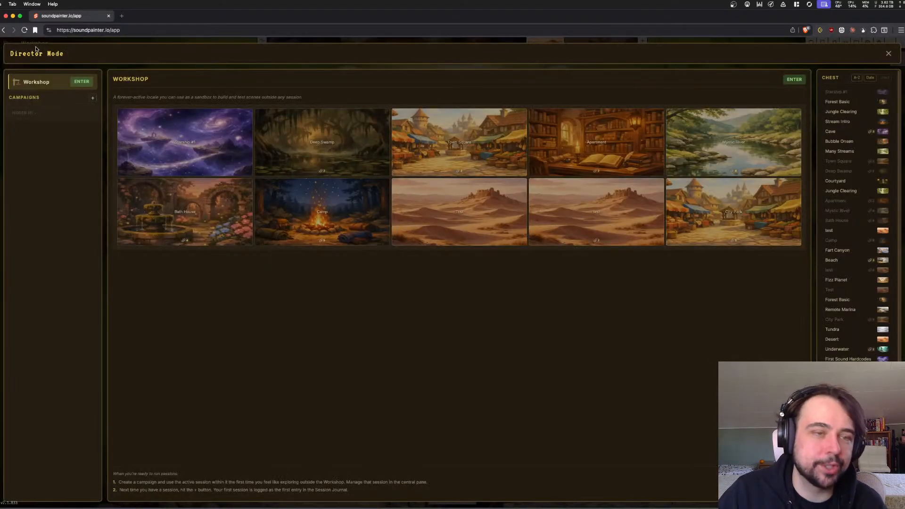
click(92, 97)
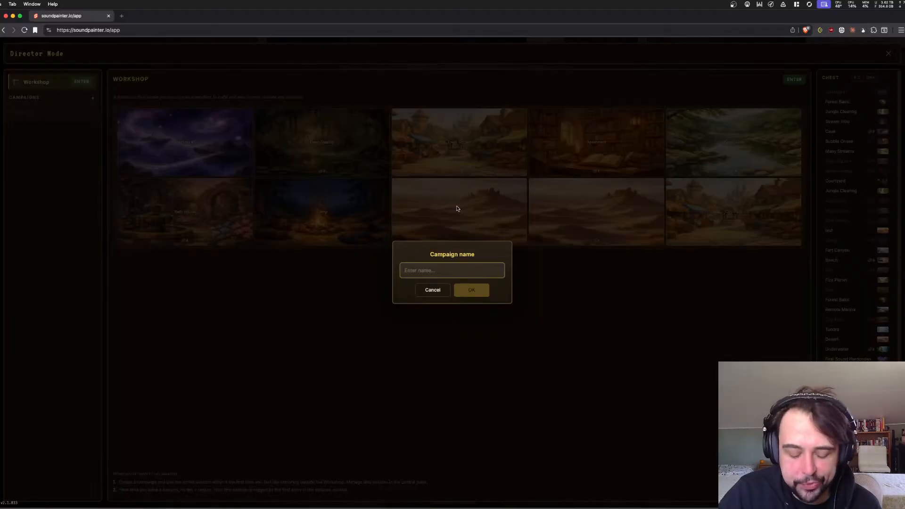
text(Thursday Sessio)
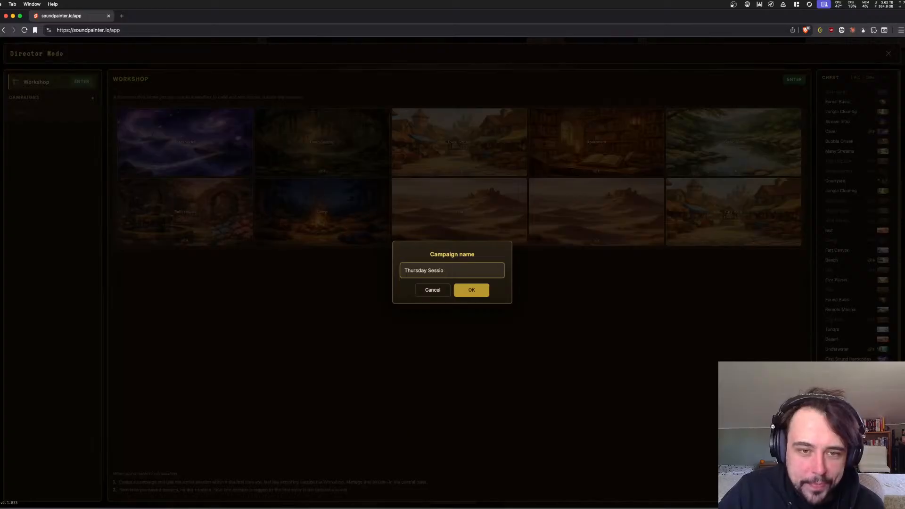
text(Gro)
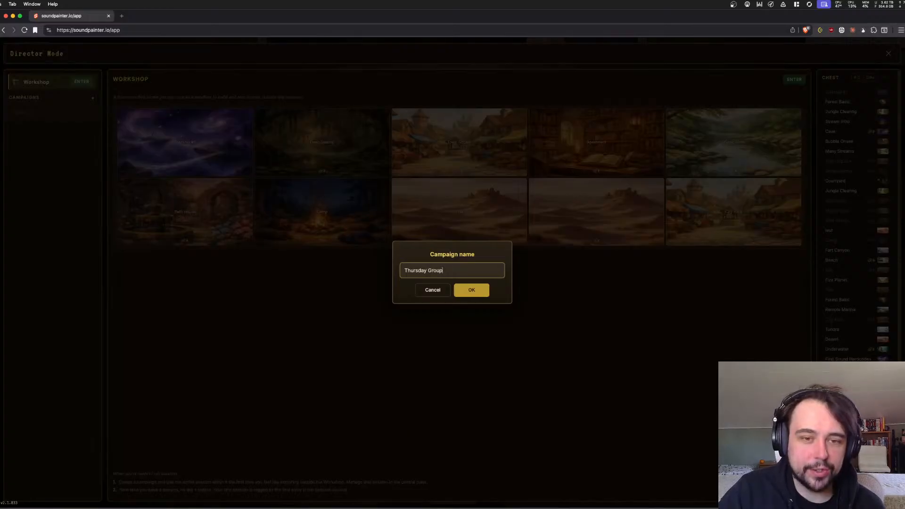
text(up)
key(Return)
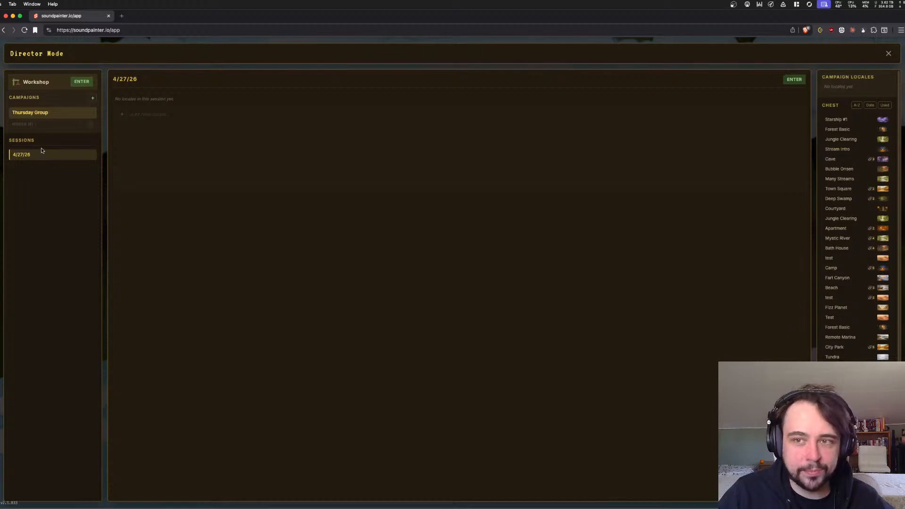
Add the chest's Jungle Clearing scene to the campaign session in a new locale named Jungle Coast
click(842, 217)
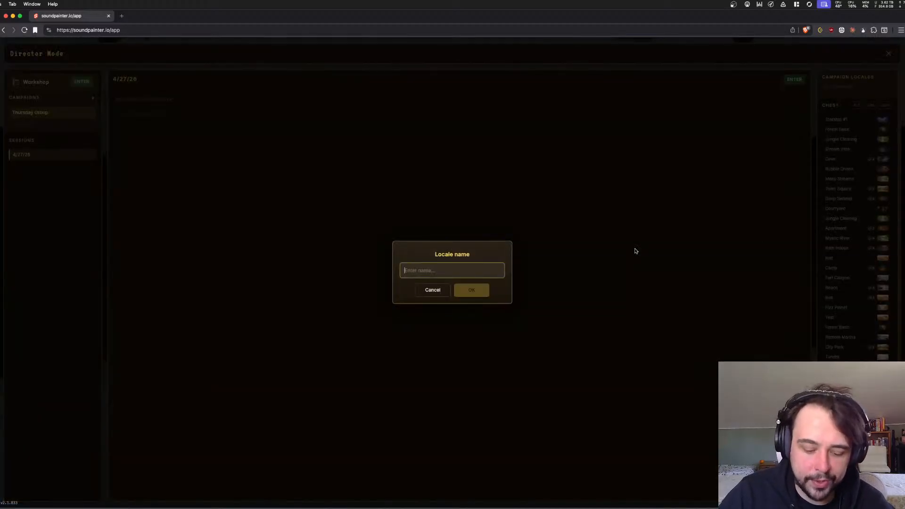
text(H)
key(BackSpace)
text(J)
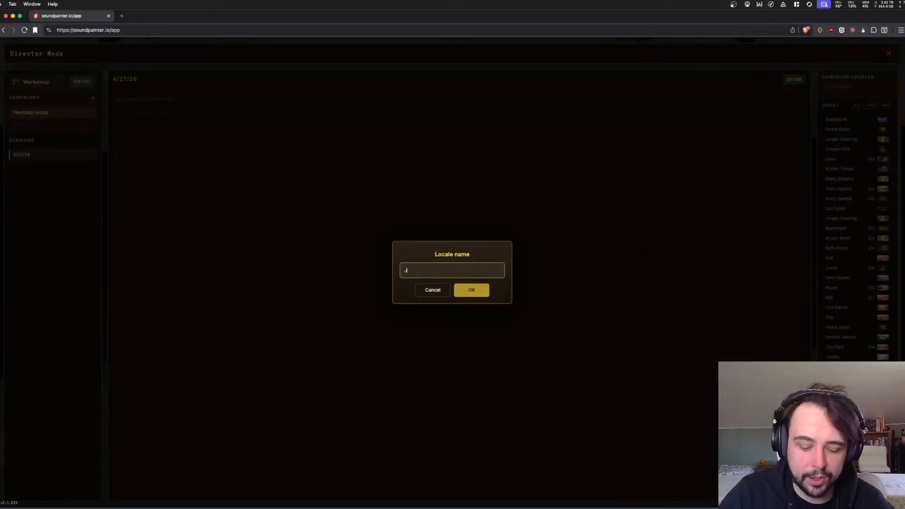
text(ungle Coast)
key(Return)
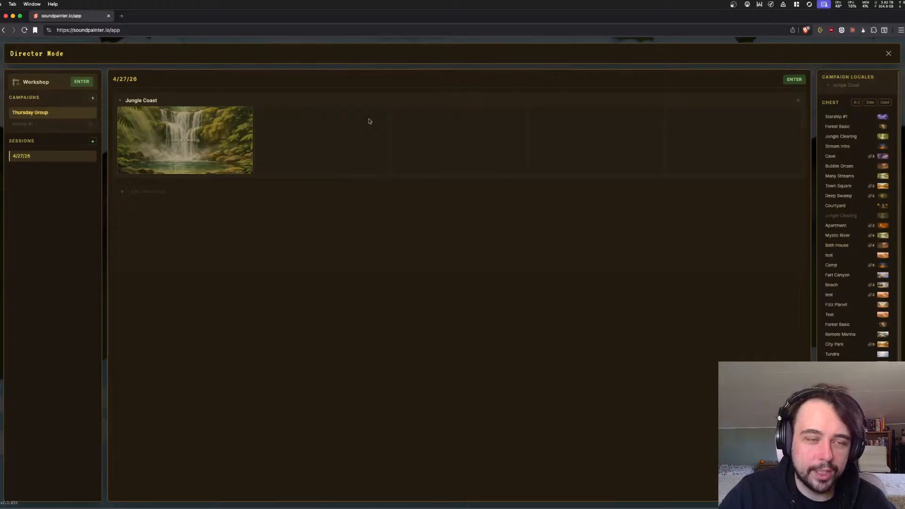
Add the Many Streams, Bubble Onsen and first Forest Basic scenes from the chest to the Jungle Coast locale
drag(126, 102, 148, 102)
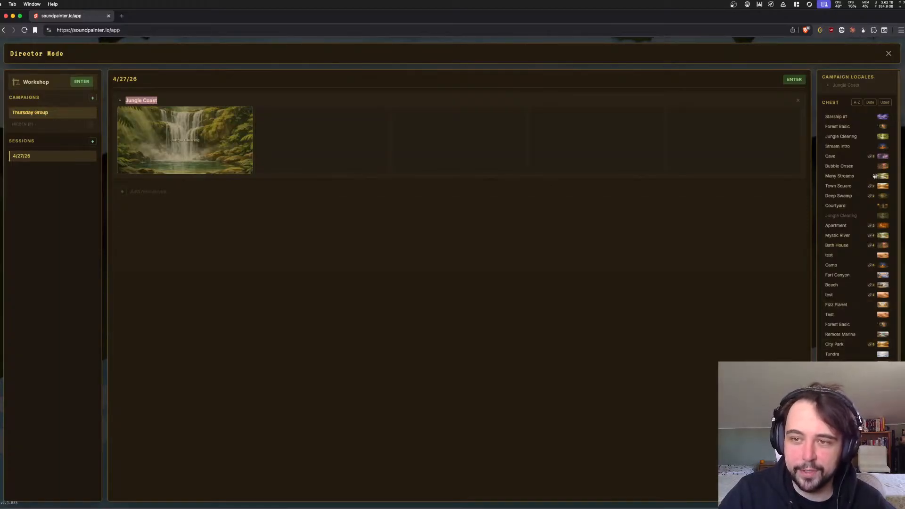
click(860, 176)
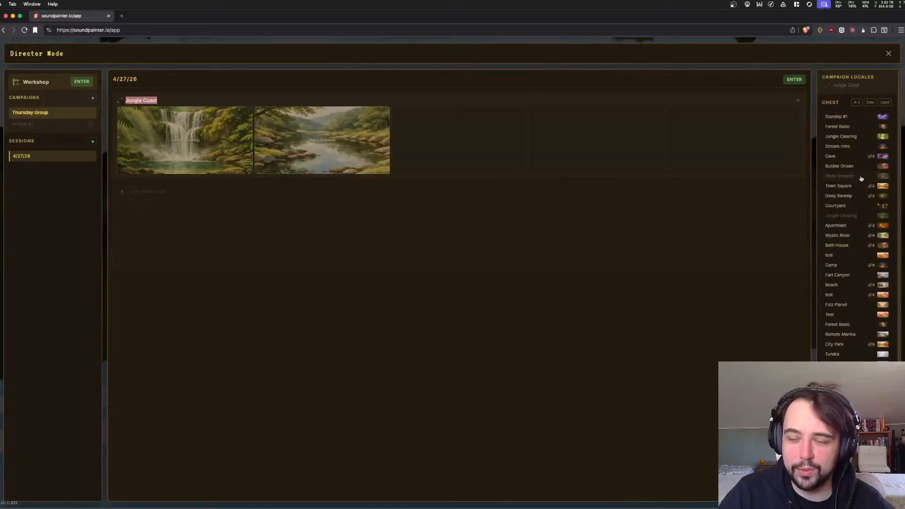
click(863, 167)
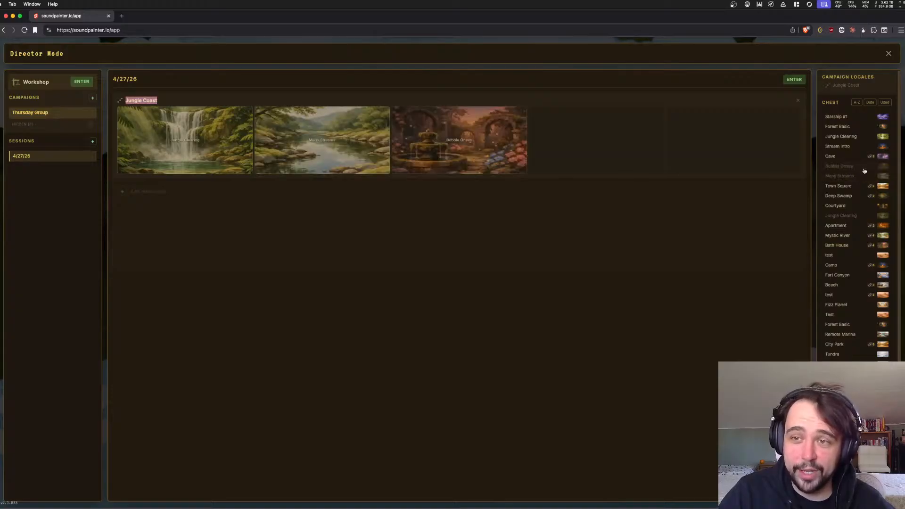
click(863, 127)
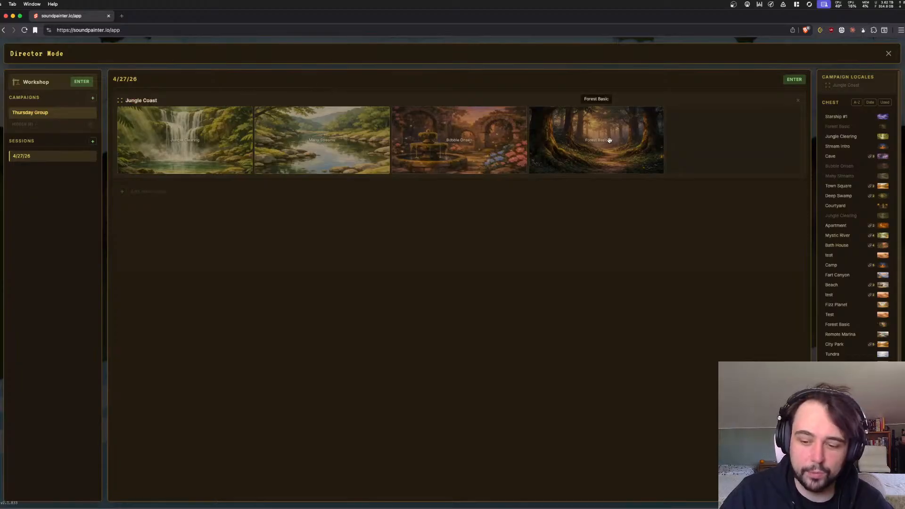
Add a second locale named Village to the session below Jungle Coast
click(122, 192)
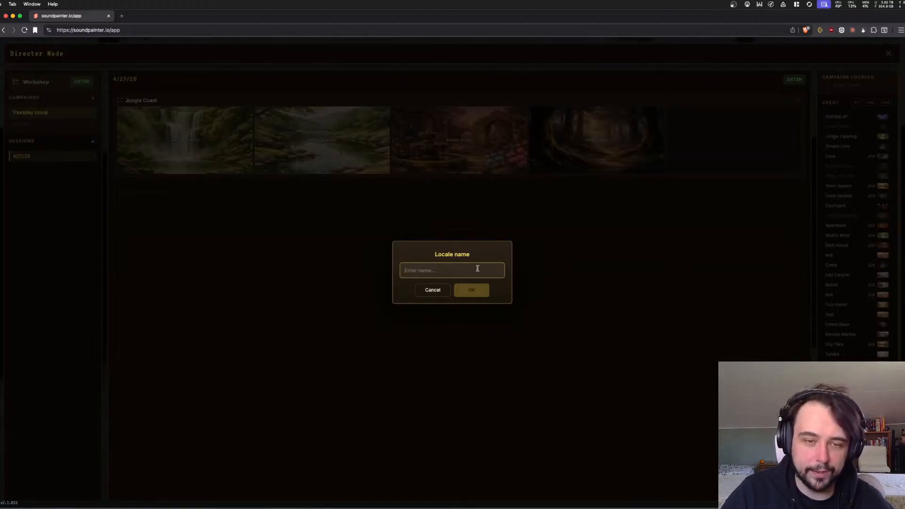
text(Village)
key(Return)
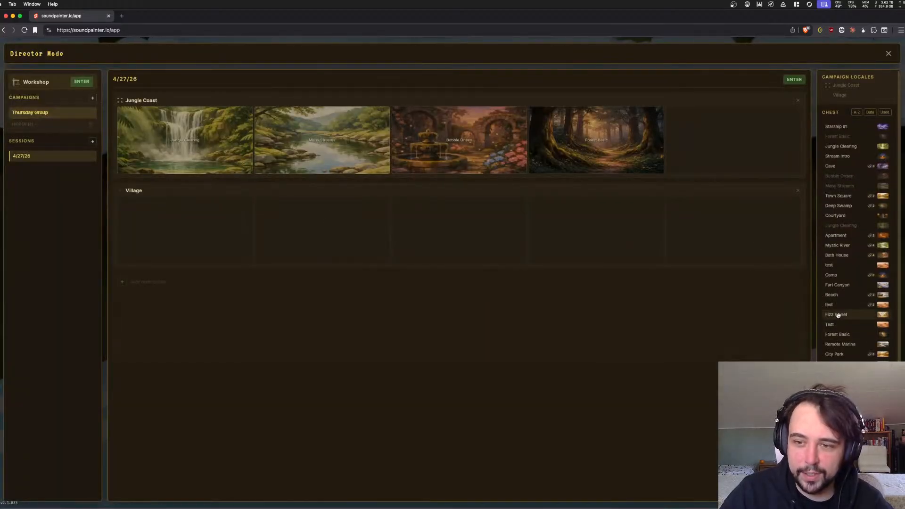
scroll(848, 314, down, 2)
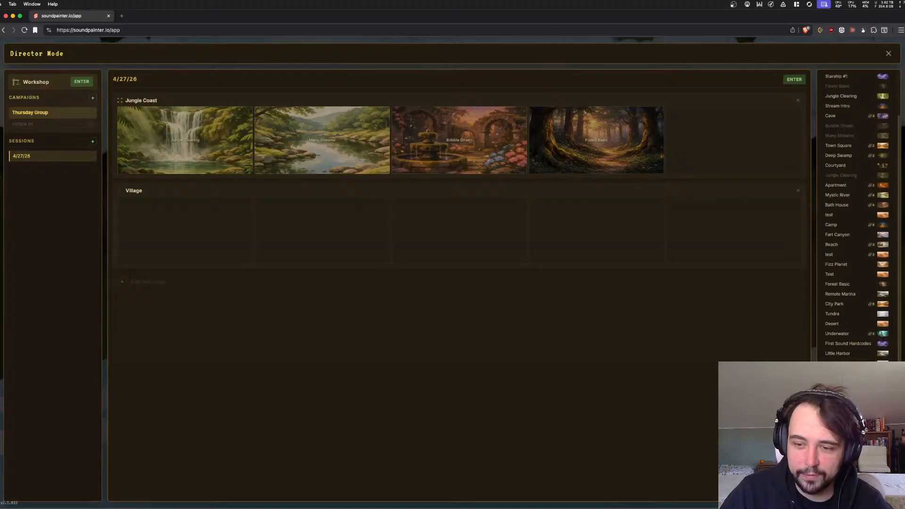
Add the Tavern and Bath House scenes to the Village locale and remove Bubble Onsen from Jungle Coast
click(851, 376)
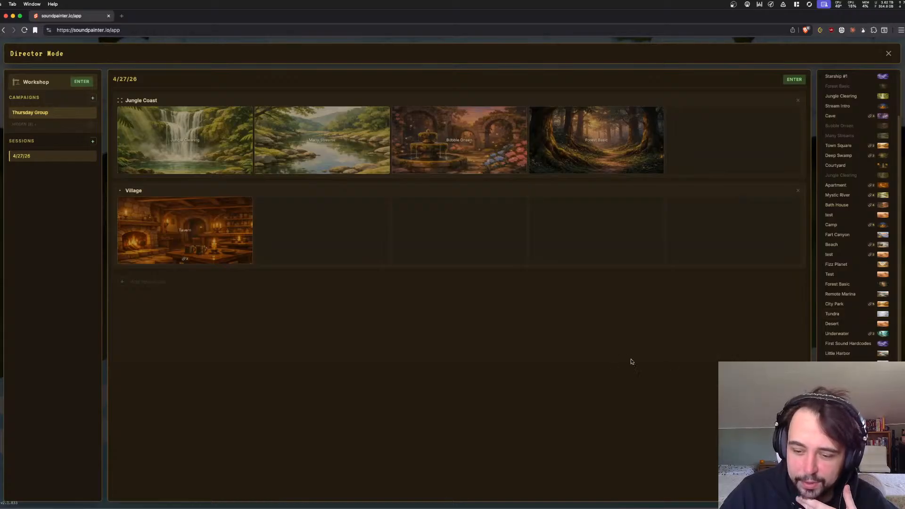
scroll(857, 214, up, 3)
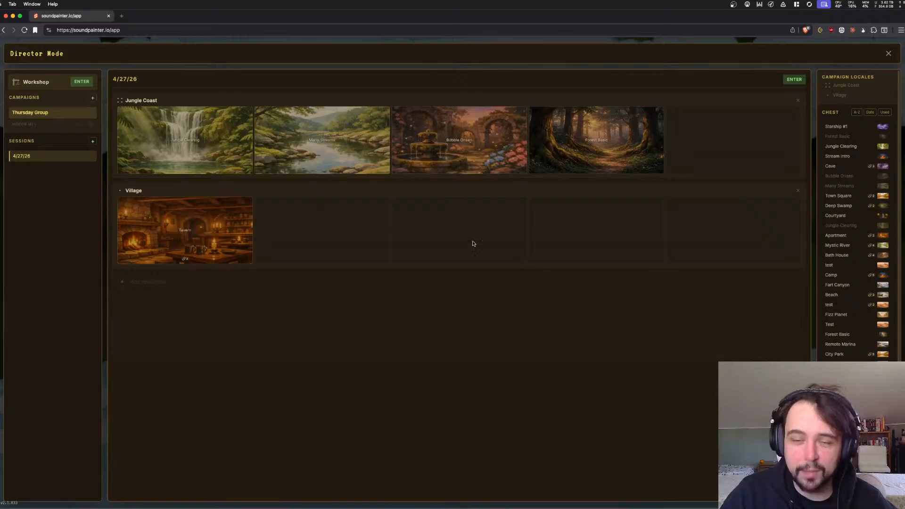
click(860, 254)
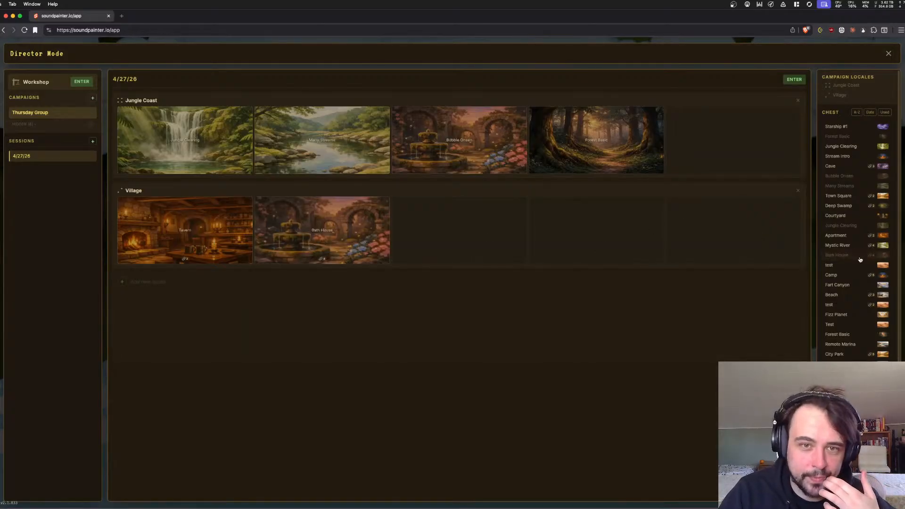
click(523, 113)
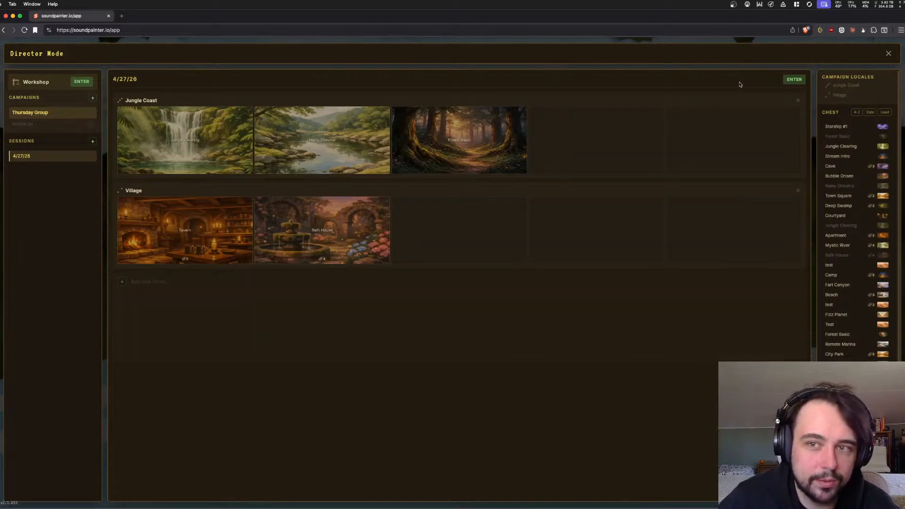
Enter the 4/27/26 session and load the Jungle Clearing scene of the Jungle Coast locale
click(794, 79)
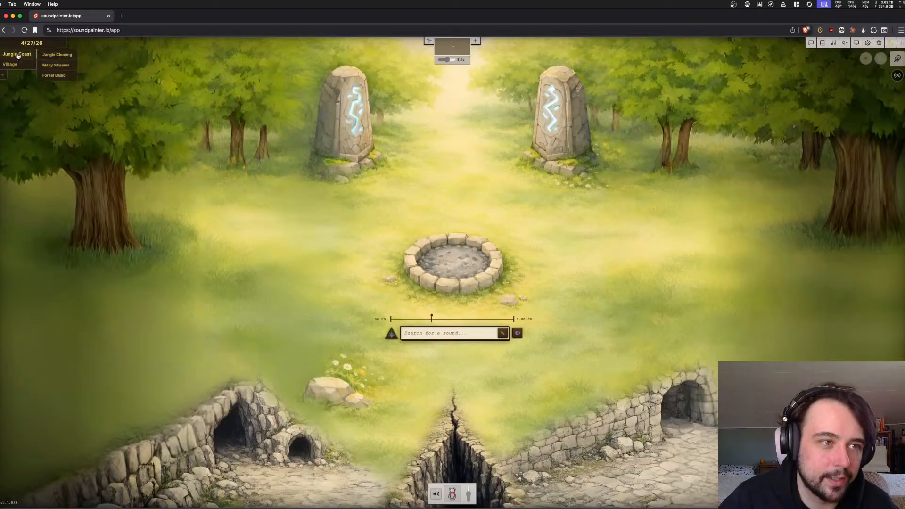
click(63, 54)
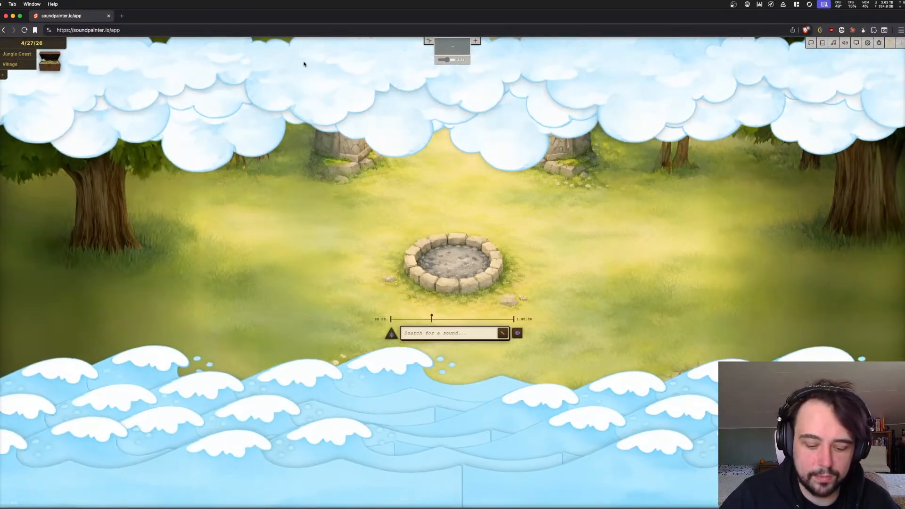
Switch to the text editor and start a new "bug:" entry at the end of the Things to Fix list
key(super+space)
text(text)
key(Return)
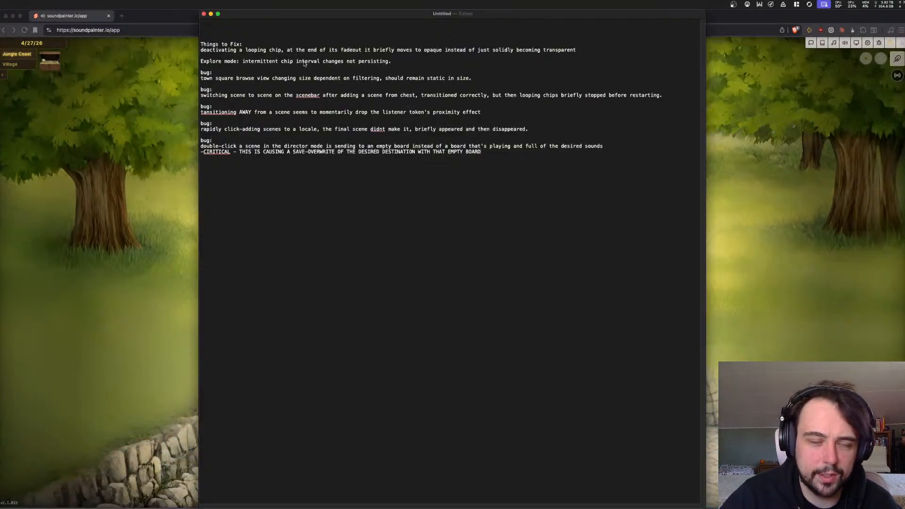
text(bug)
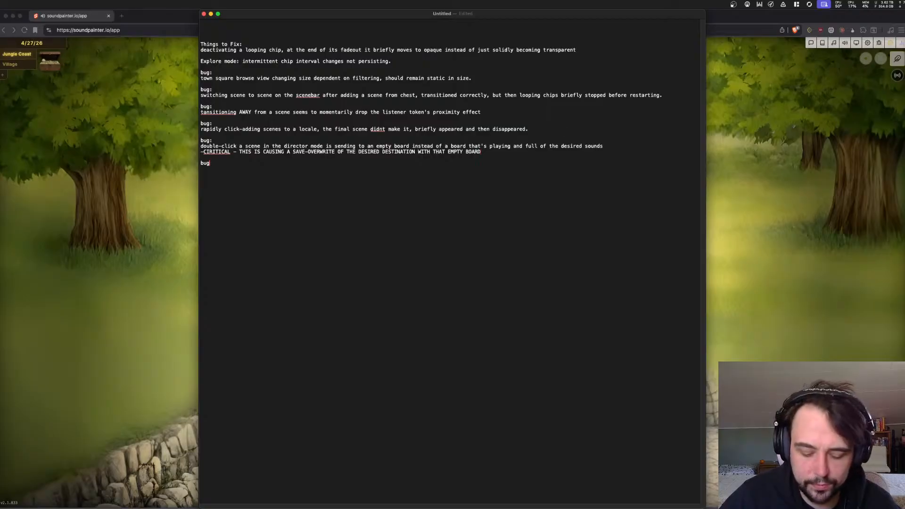
text(:)
key(Return)
Write the bug description "enter-session on director mode to get into a campaign is sending to an empty locale, not ANY of the locales IN that campaigne"
text(enter-session on)
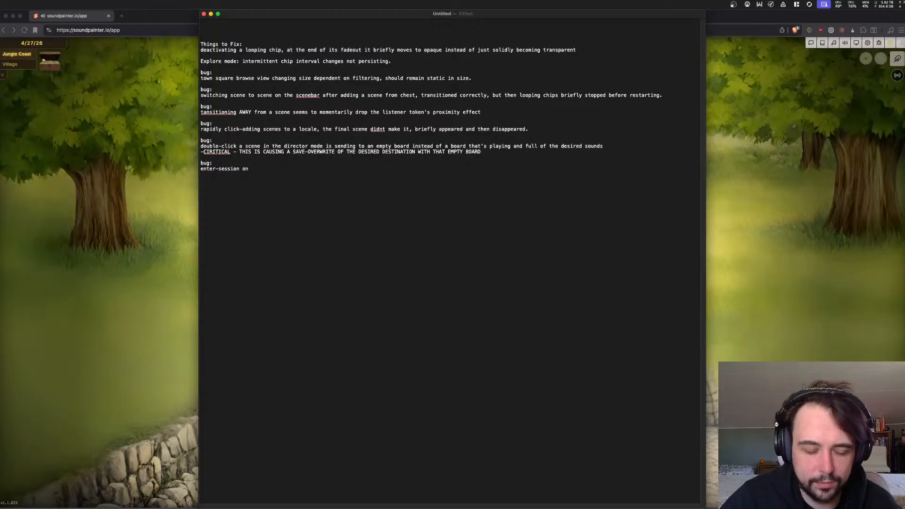
text( direc)
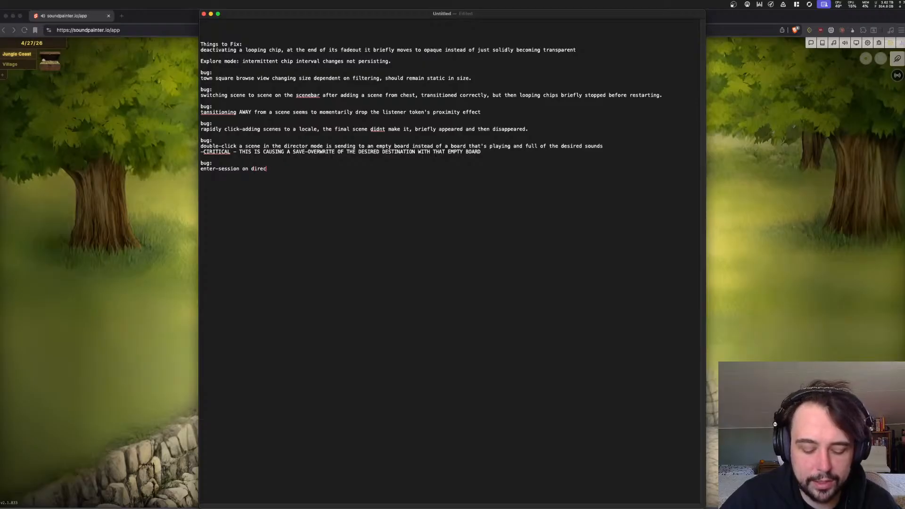
text(tor mode to get)
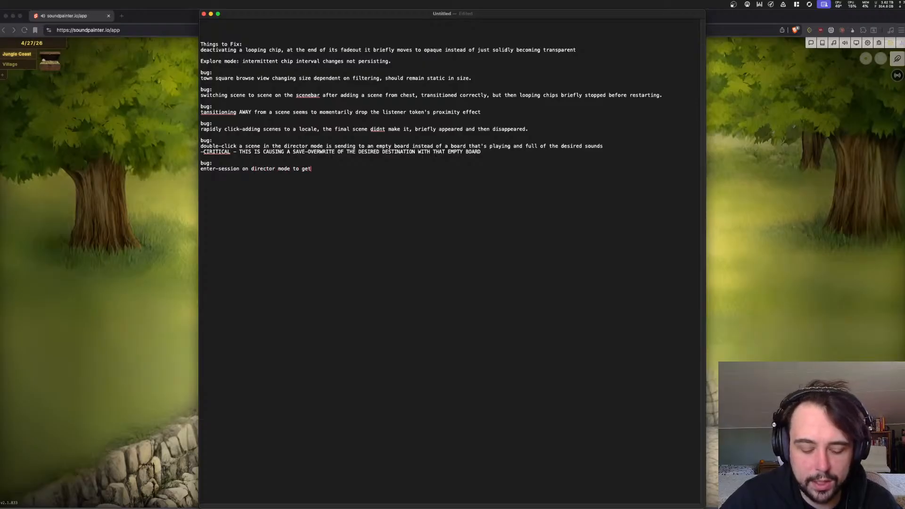
text( into a campaign )
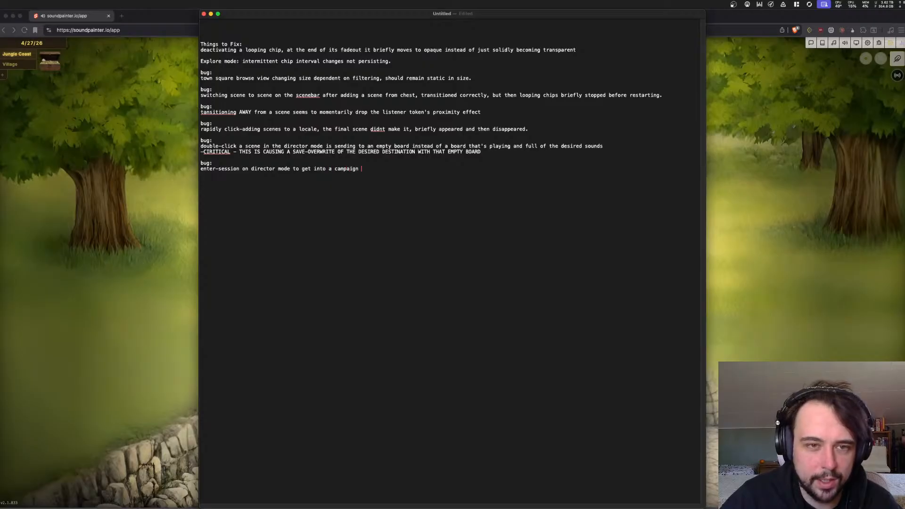
text(is sending to )
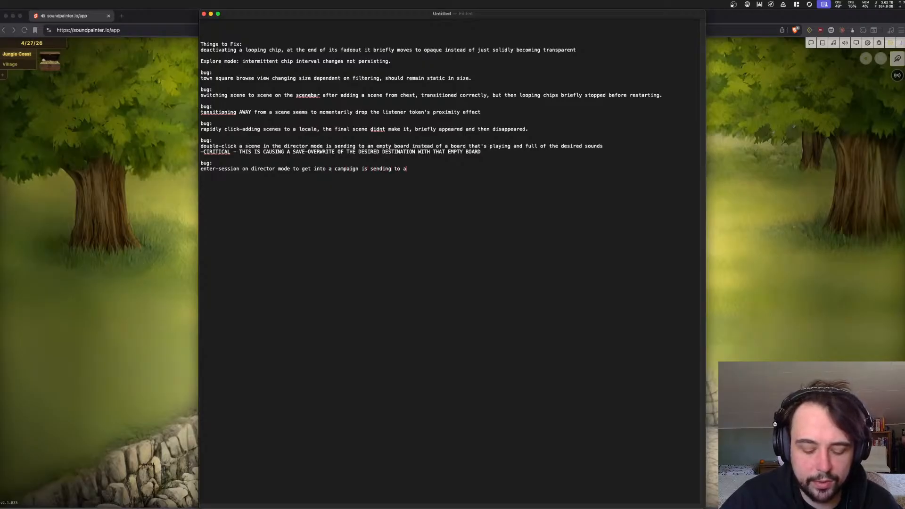
text(an empty locale, not ANY of t)
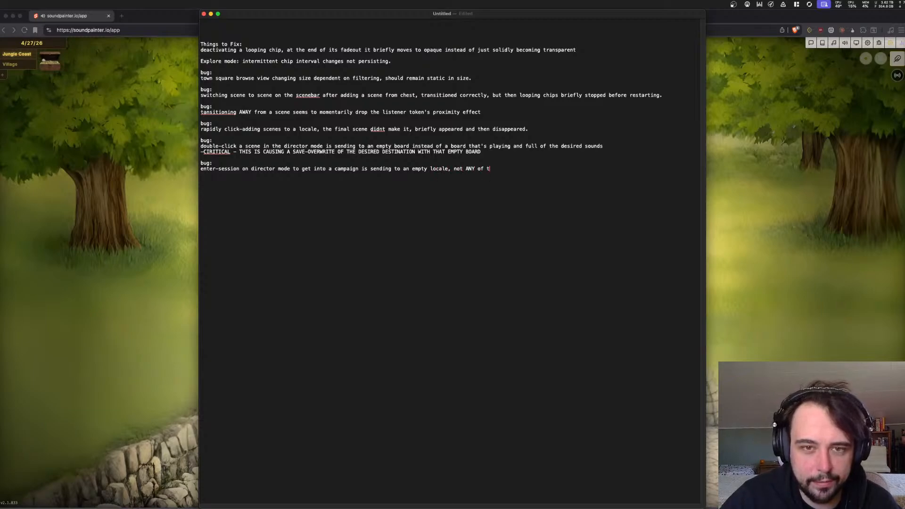
text(he locales)
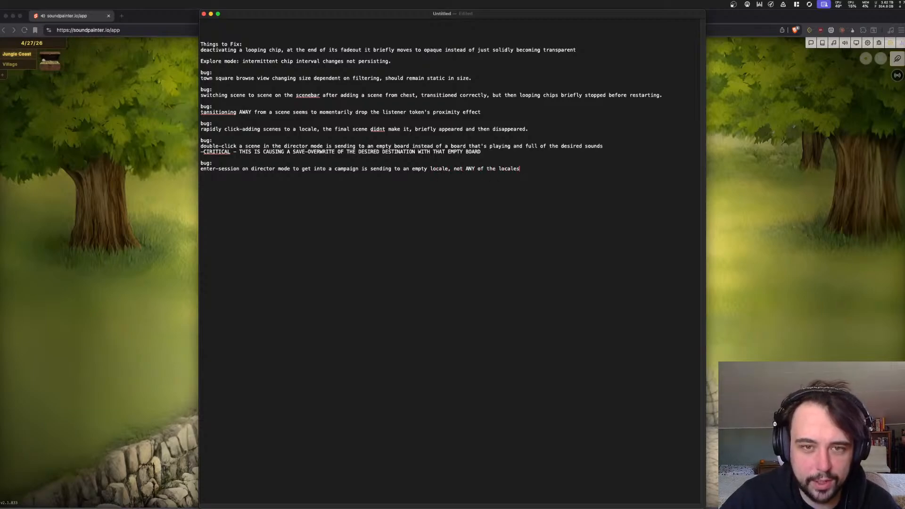
text( IN that campaigne)
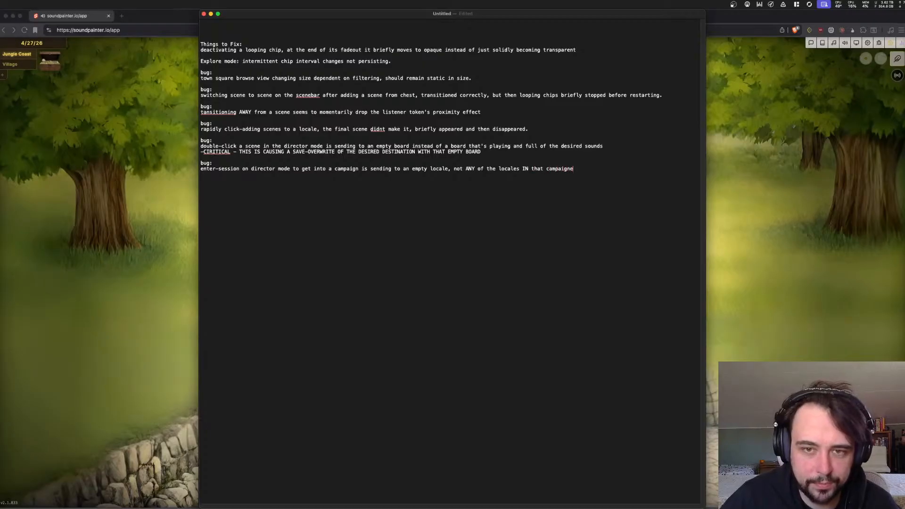
Return to the Soundpainter board and inspect the controls of the small waterfall sound in Jungle Clearing
click(737, 111)
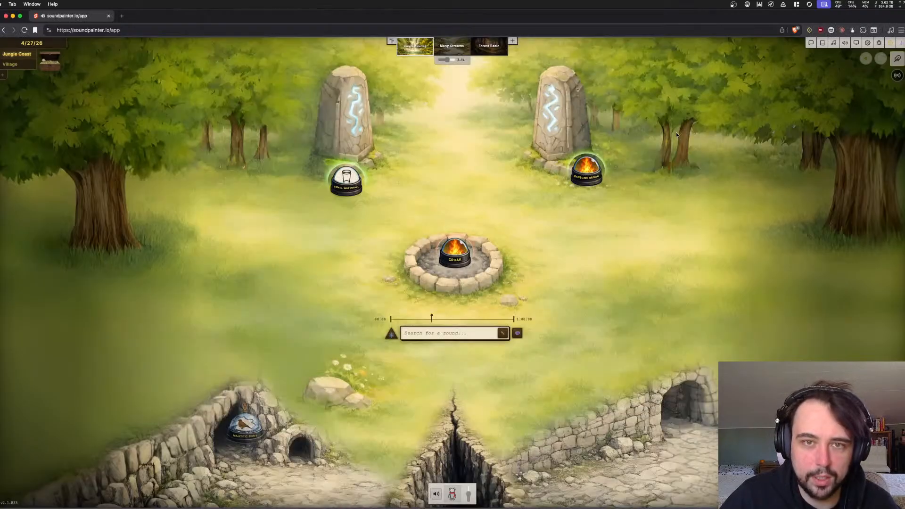
click(346, 179)
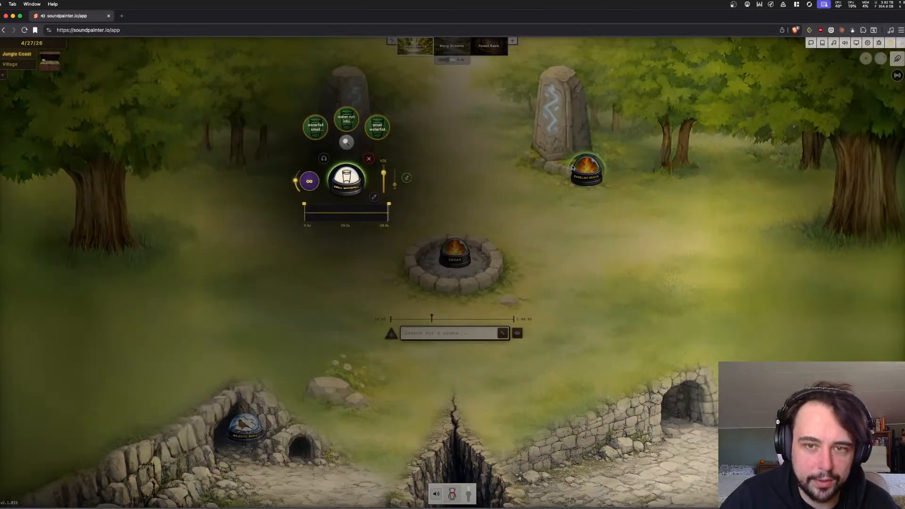
click(586, 169)
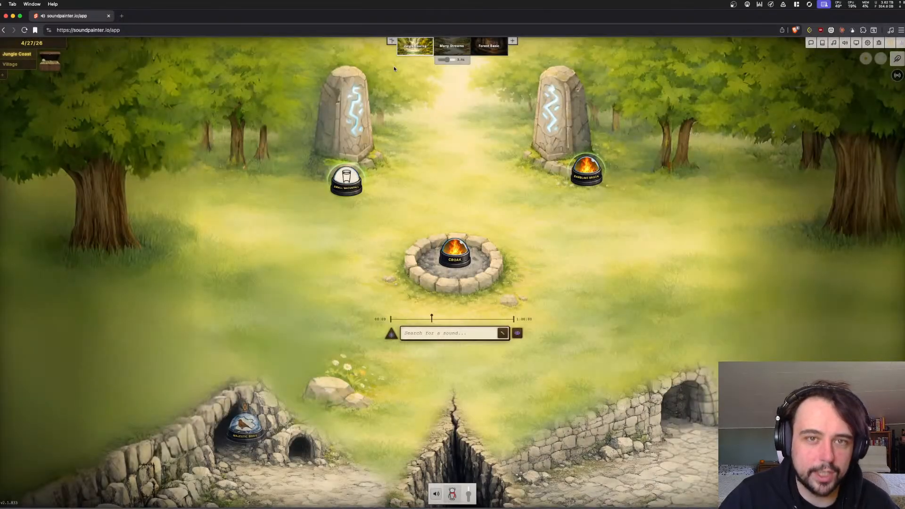
Play the Many Streams and Forest Basic scenes of Jungle Coast, followed by the Bath House scene of the Village locale
click(452, 46)
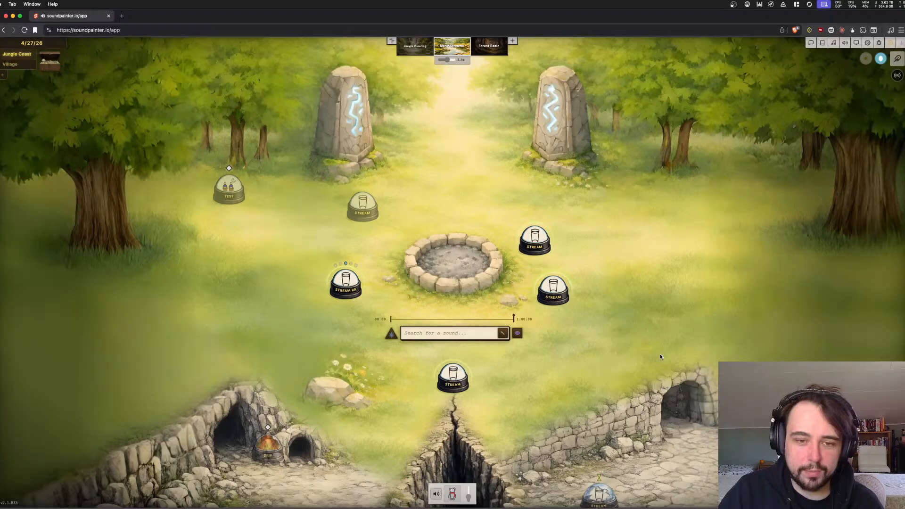
click(487, 43)
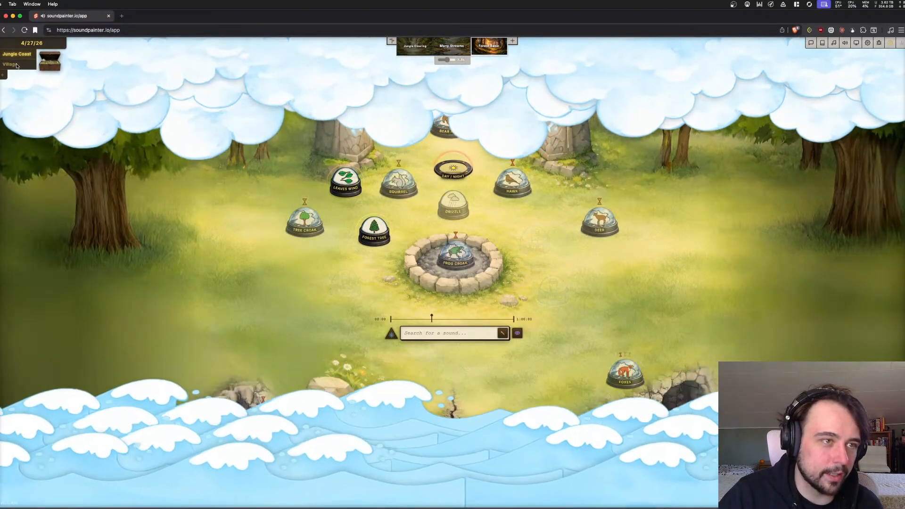
mouse_move(24, 65)
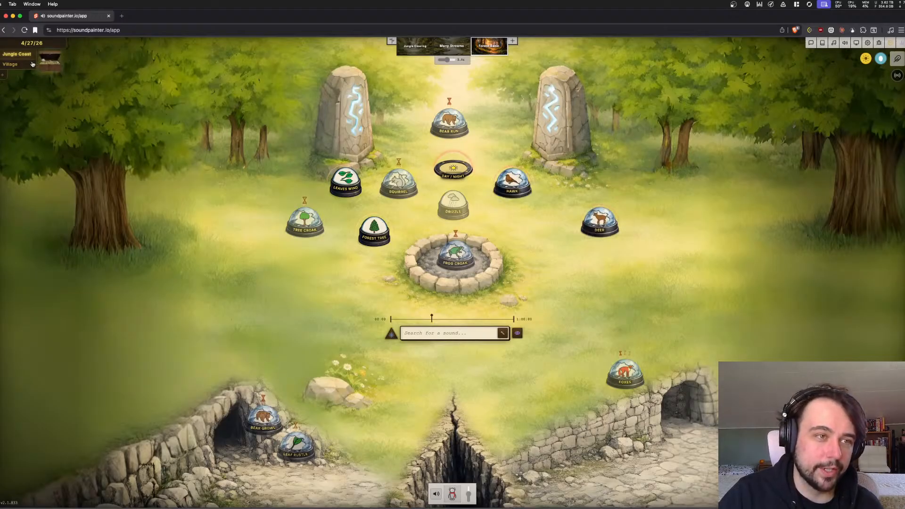
click(55, 76)
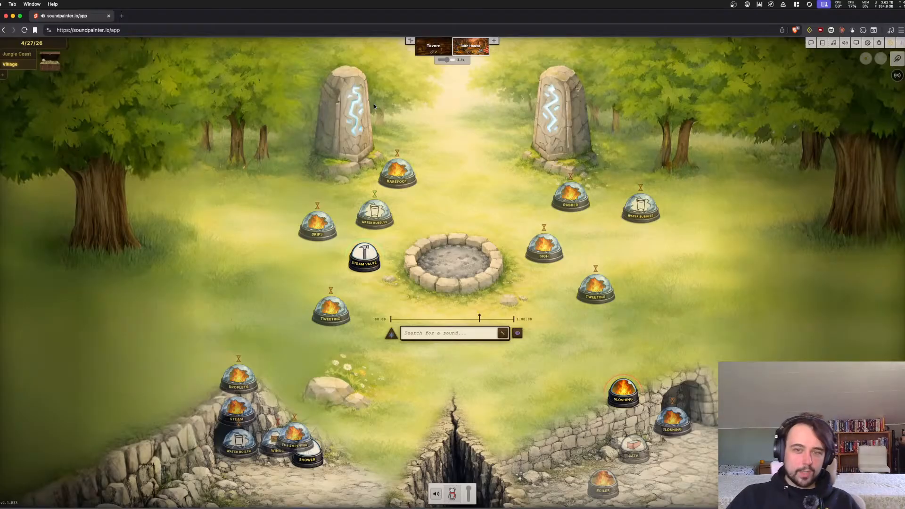
Start a new session for the Thursday Group campaign in Director Mode and check the locales stored under the locked 4/27/26 session
click(31, 42)
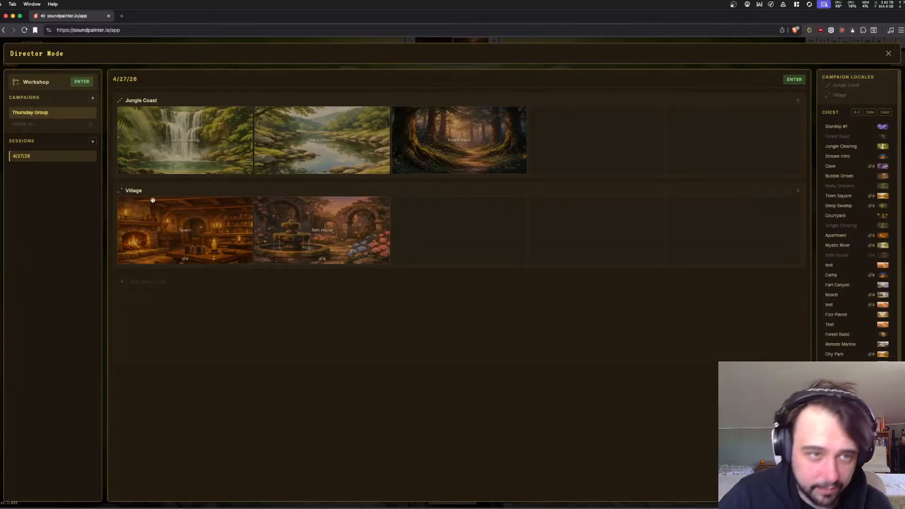
click(94, 141)
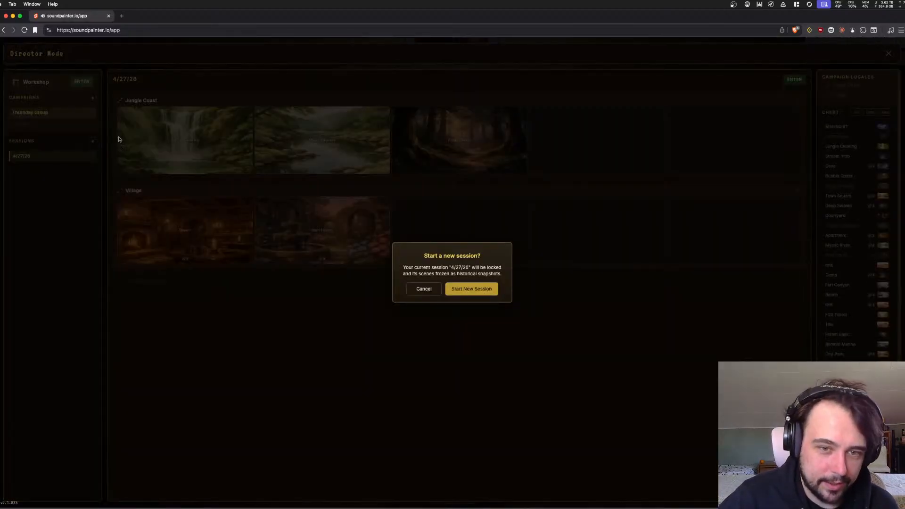
click(482, 292)
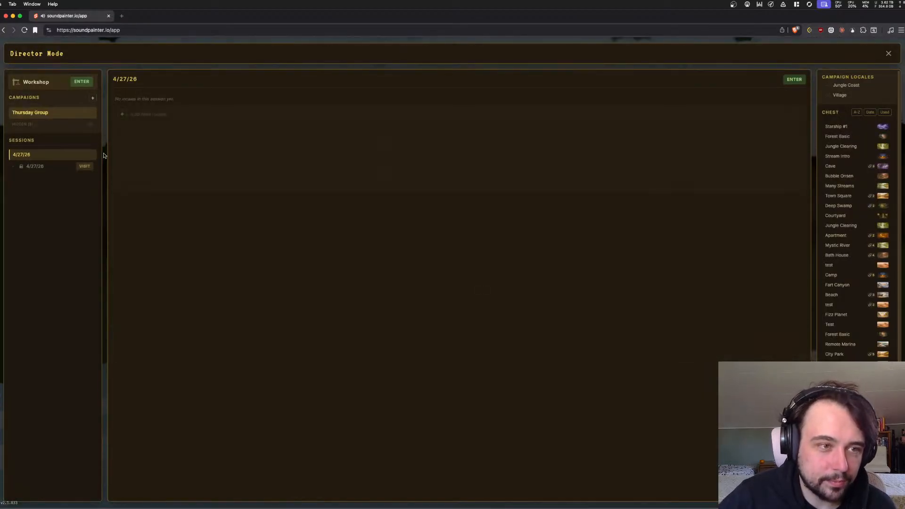
click(14, 168)
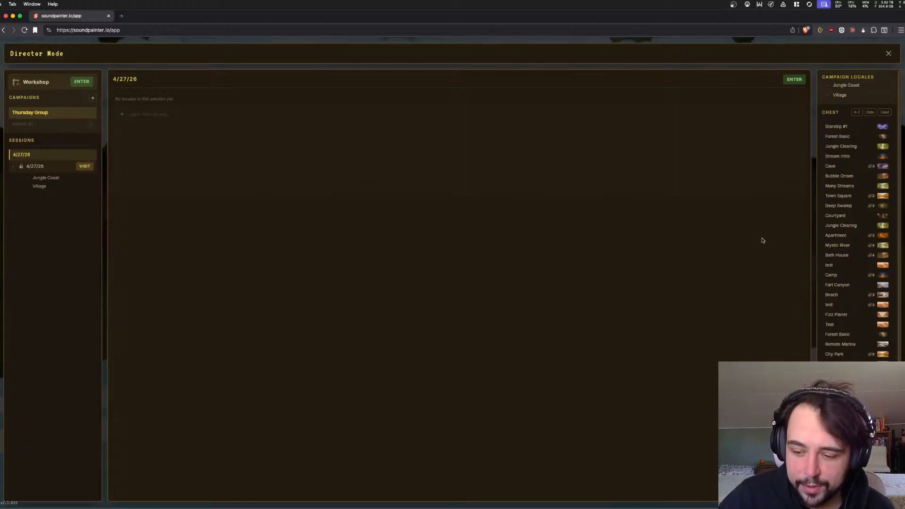
click(13, 167)
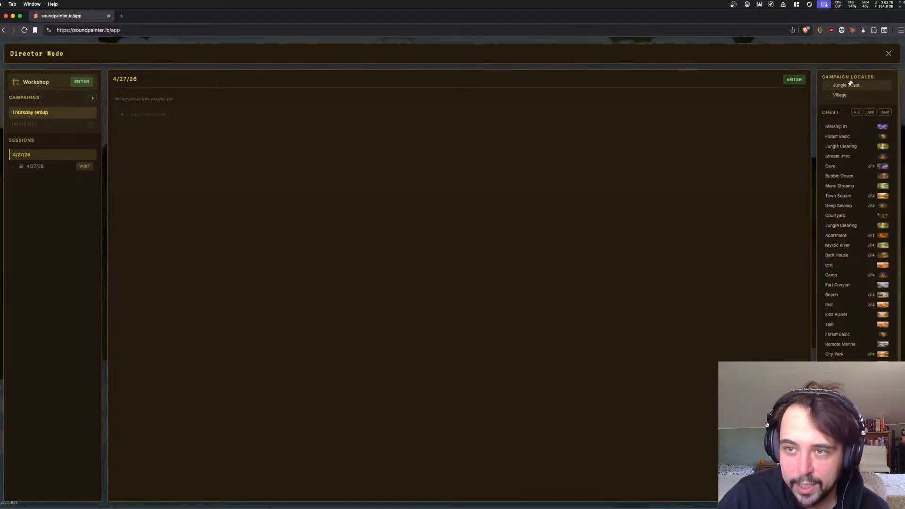
Add the Jungle Coast campaign locale to the new session and remove it from the session again
drag(850, 83, 572, 126)
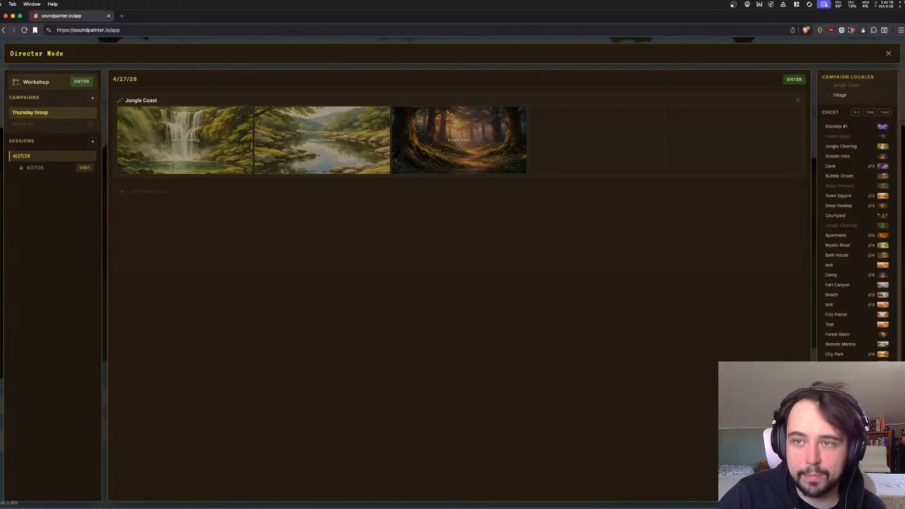
scroll(848, 124, down, 1)
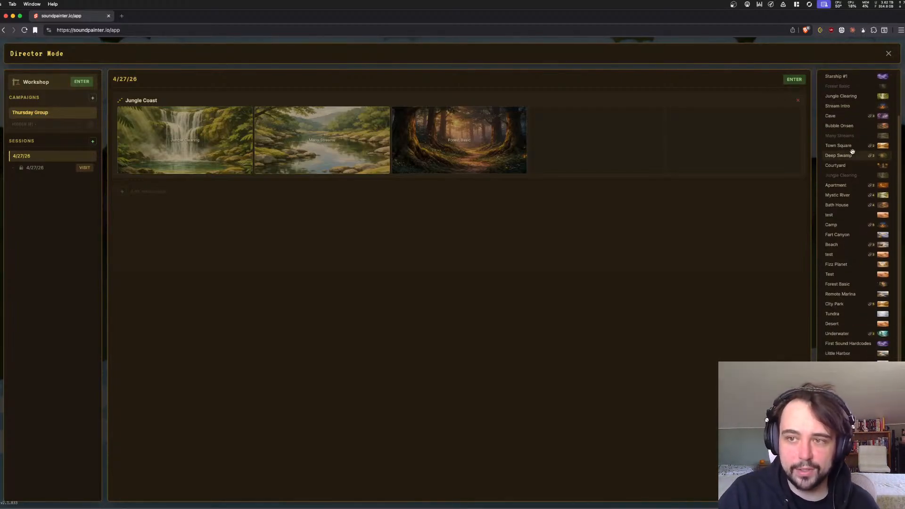
scroll(862, 113, up, 1)
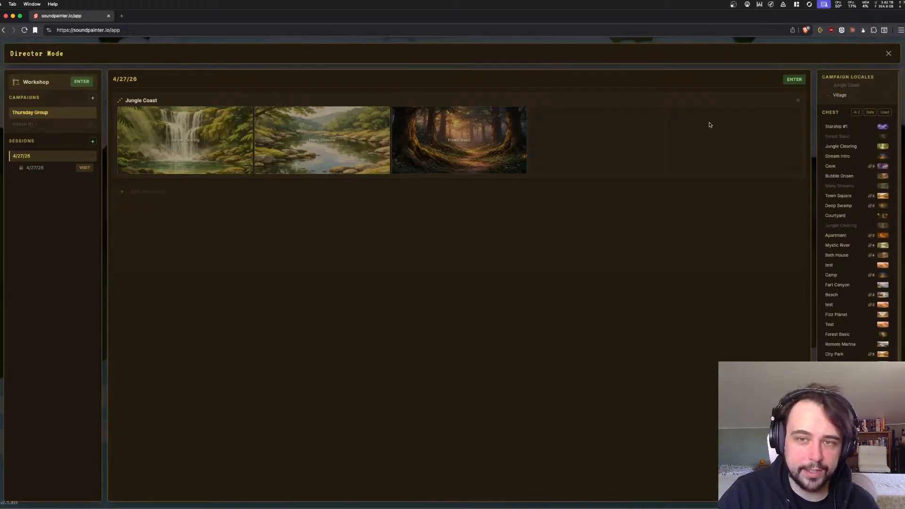
click(796, 99)
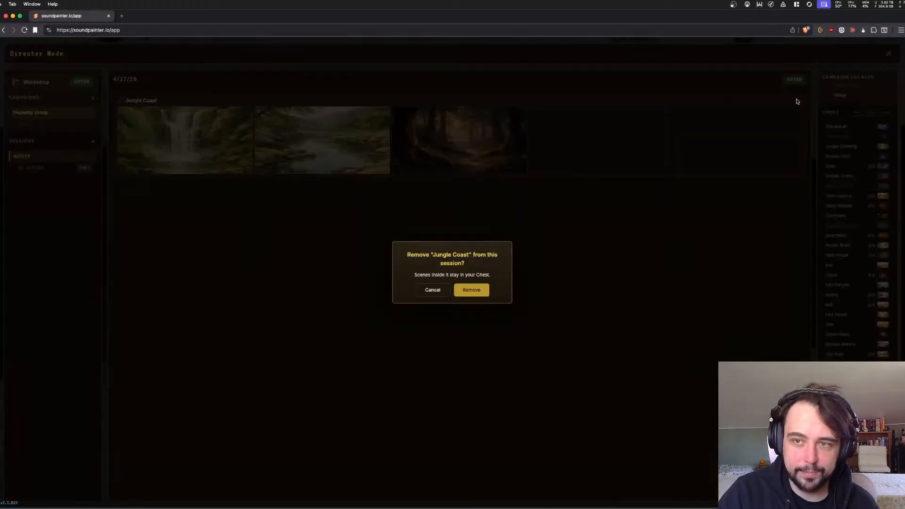
click(472, 289)
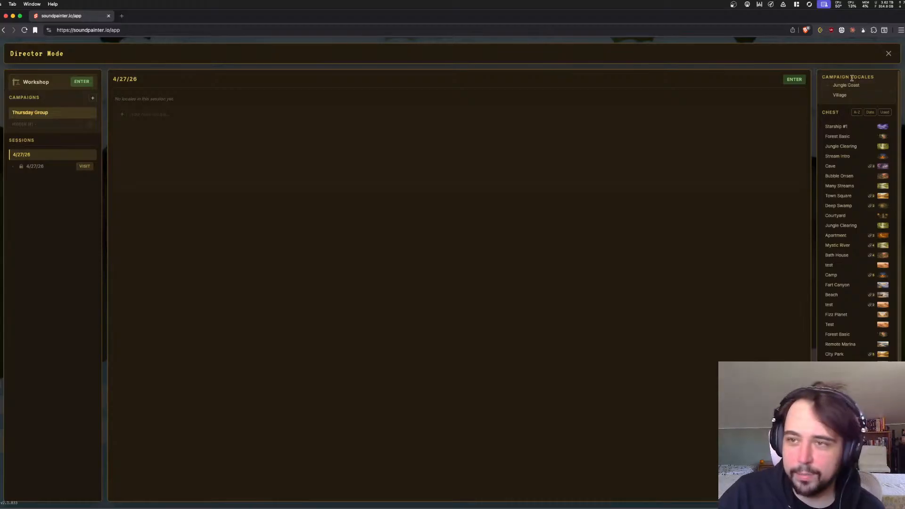
Close Director Mode for the empty session, cancel naming a new locale, and enter the Workshop instead
click(887, 54)
click(477, 316)
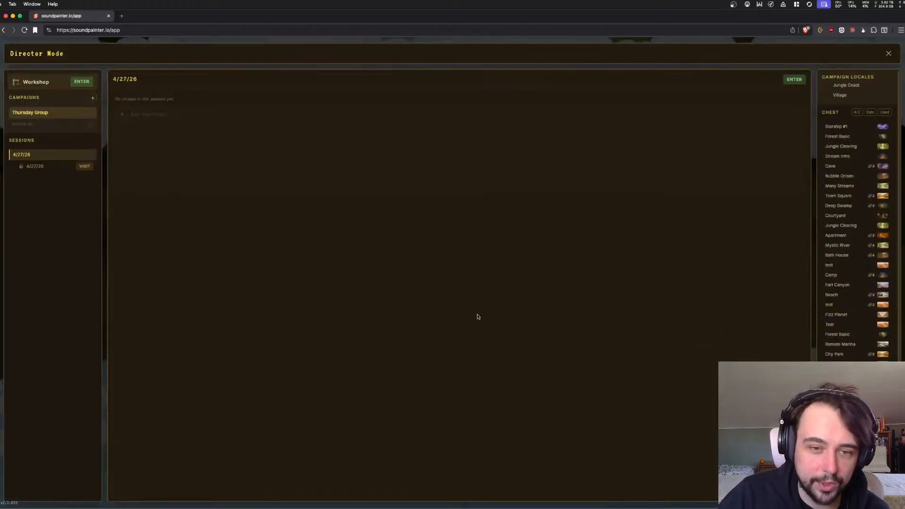
click(888, 55)
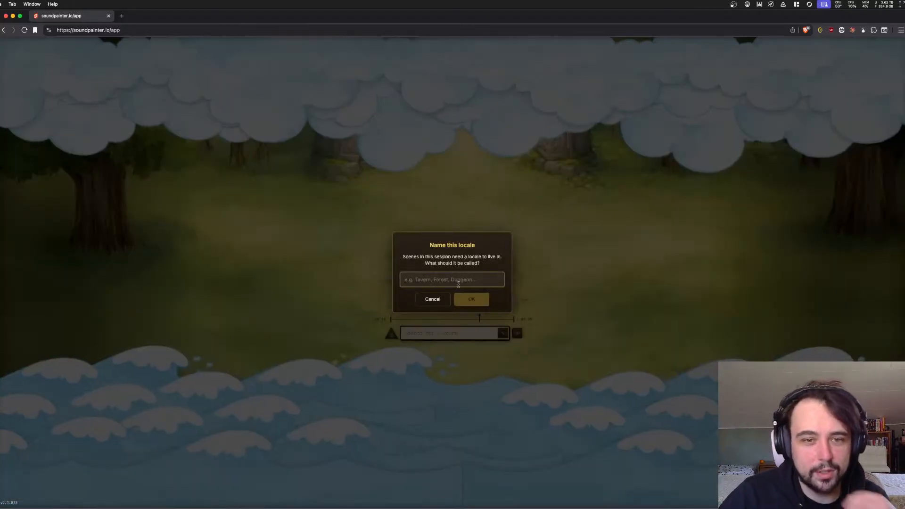
click(431, 301)
click(76, 81)
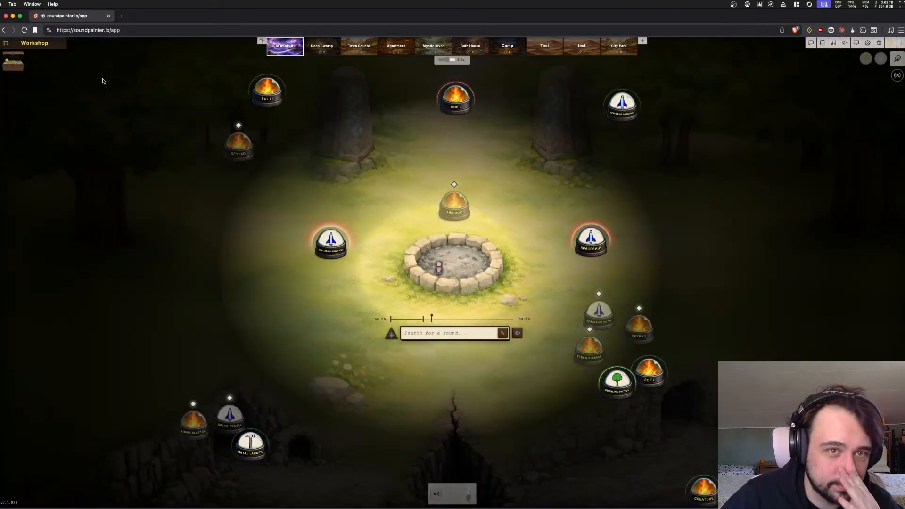
Open the Workshop in Director Mode and remove all of its scenes, from Starship #1 through City Park
click(35, 43)
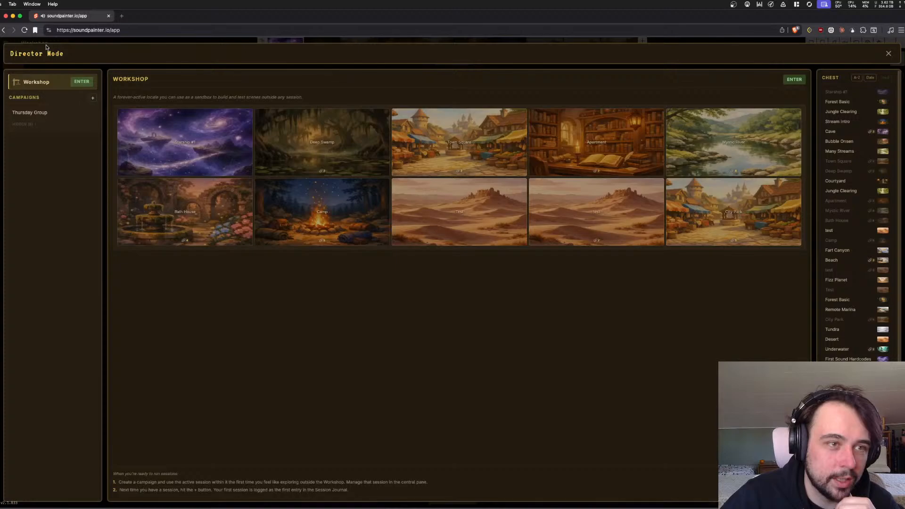
click(249, 116)
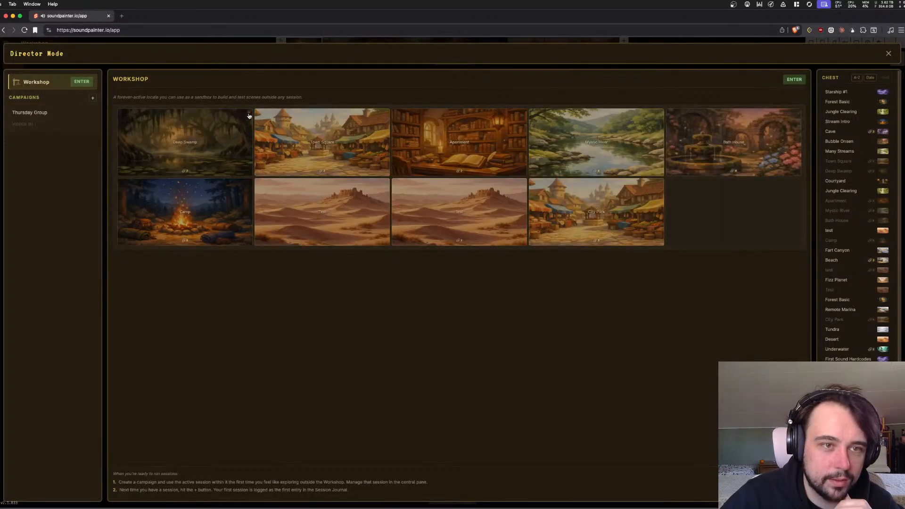
click(249, 116)
click(248, 116)
click(248, 116)
click(249, 116)
click(248, 115)
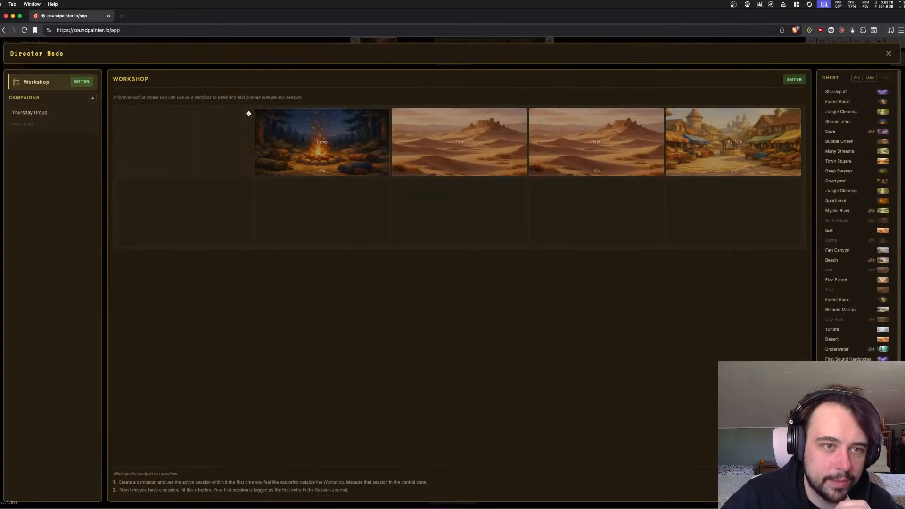
click(249, 116)
click(248, 116)
click(249, 116)
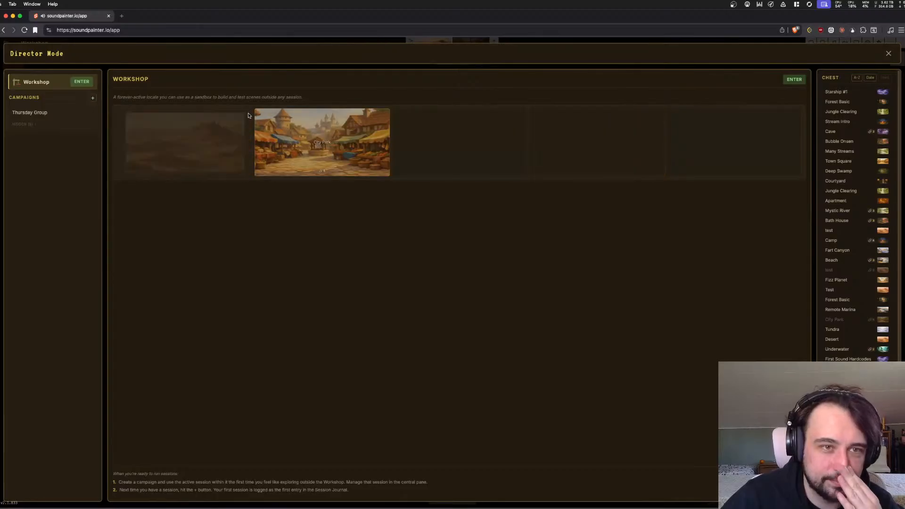
click(249, 116)
Switch to the TextEdit bug list, add the UX note 'we want a "empty workshop" button?' and cancel saving the file
key(super+space)
text(te)
key(Return)
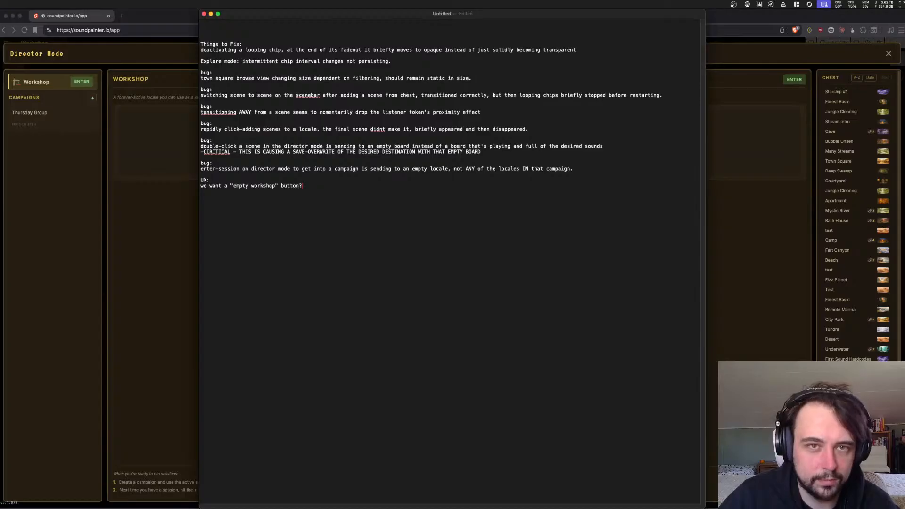
key(super+s)
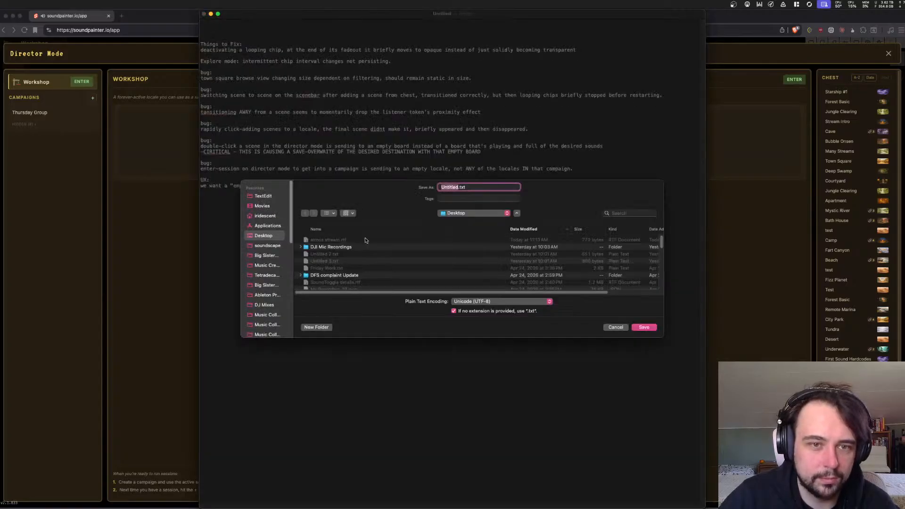
click(614, 328)
click(150, 207)
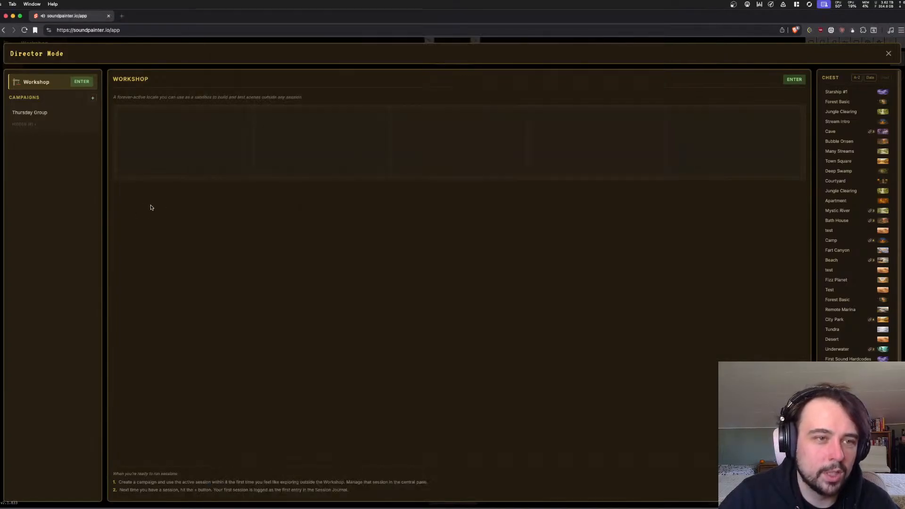
Enter the empty Workshop, search for "sewing machine" within a narrower duration range, and place a sewing machine sound above the fire pit
click(793, 81)
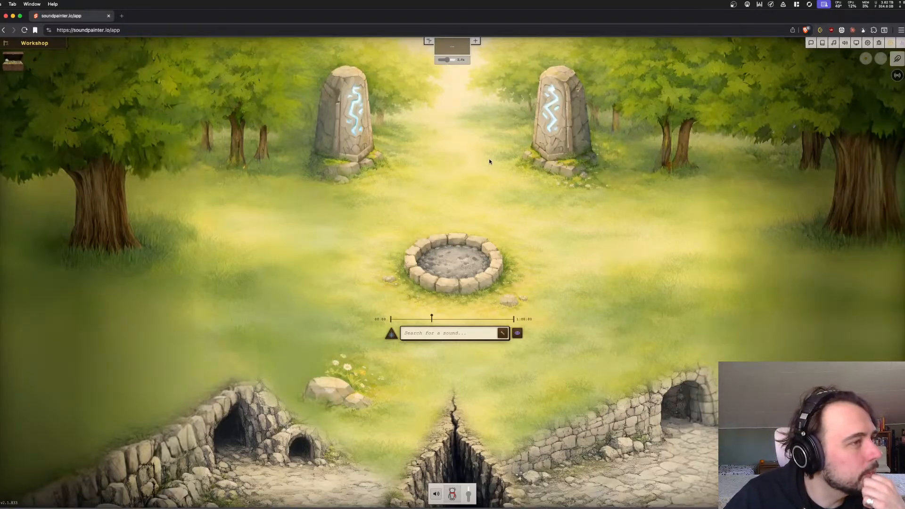
click(455, 332)
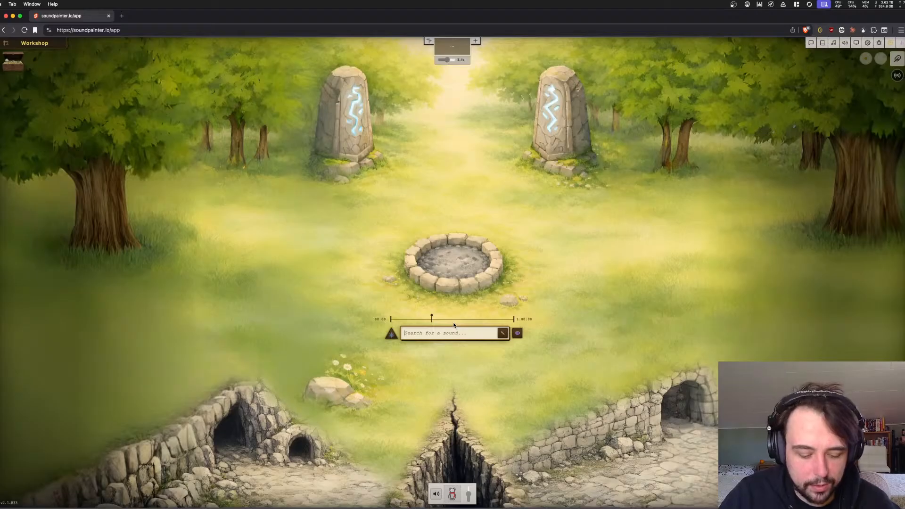
text(s)
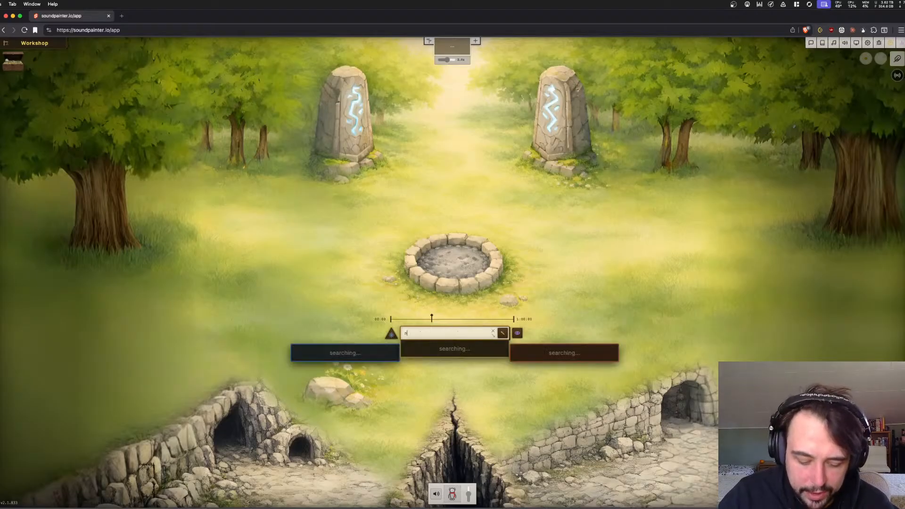
text(ewing machine)
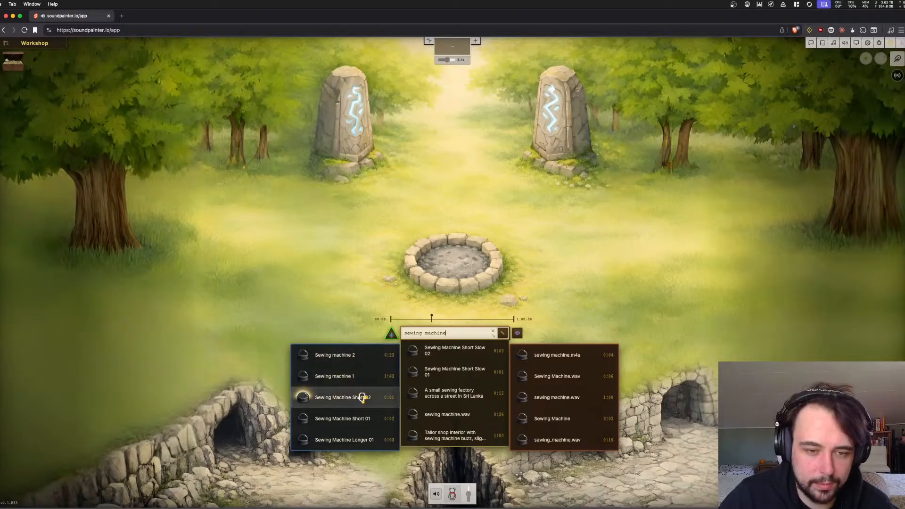
drag(391, 319, 442, 324)
drag(513, 319, 475, 321)
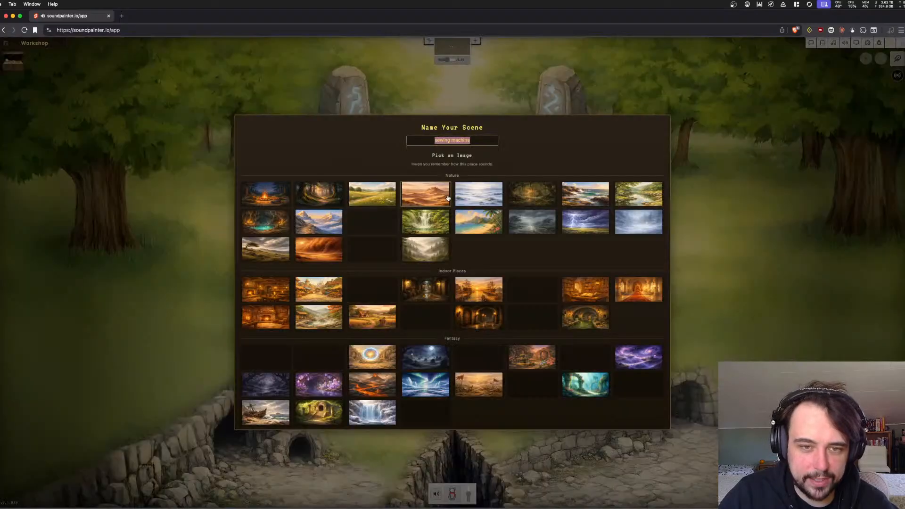
click(456, 351)
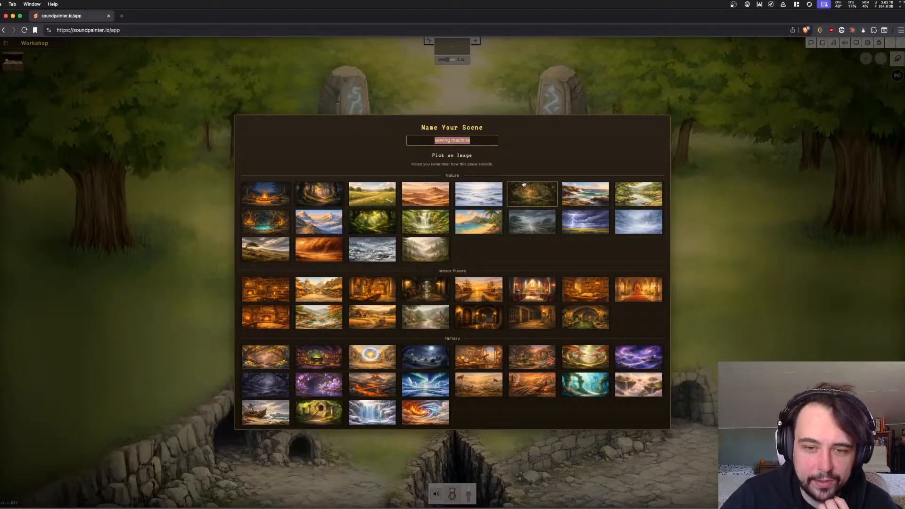
Give the new scene an image from Indoor Places and name it Living Quarters
click(380, 285)
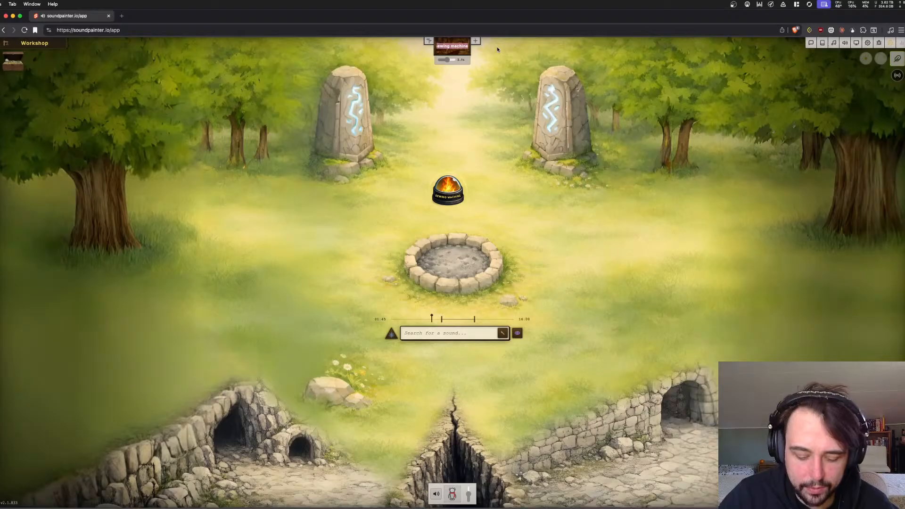
text(Barra)
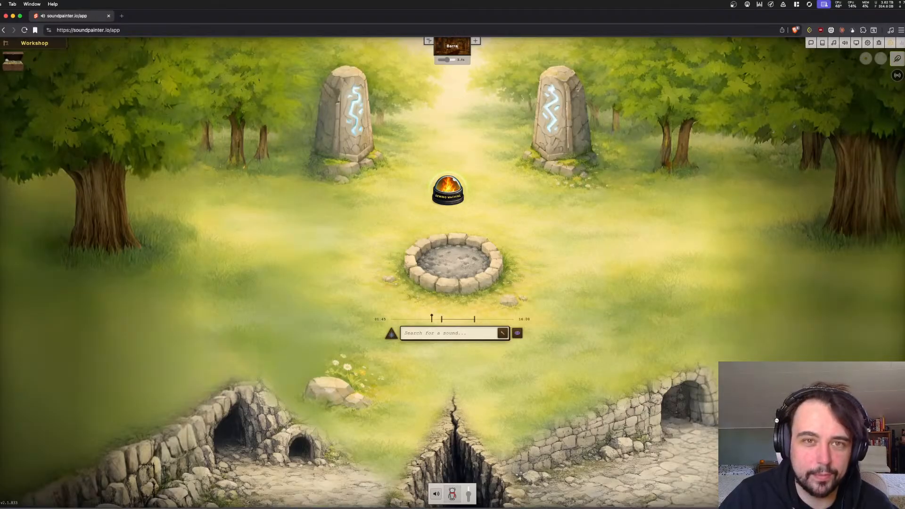
text(Living Quarters)
key(Return)
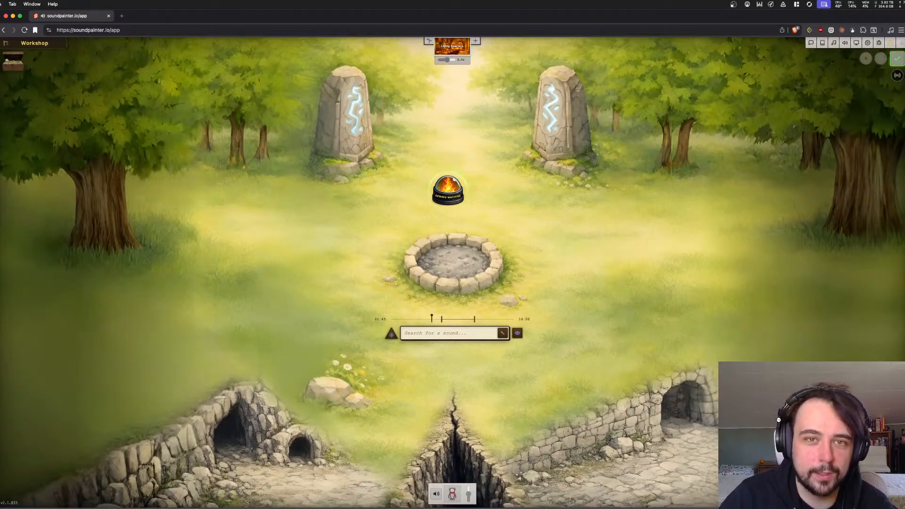
Inspect the sewing machine sound's controls and test muting and unmuting the board's audio
click(448, 189)
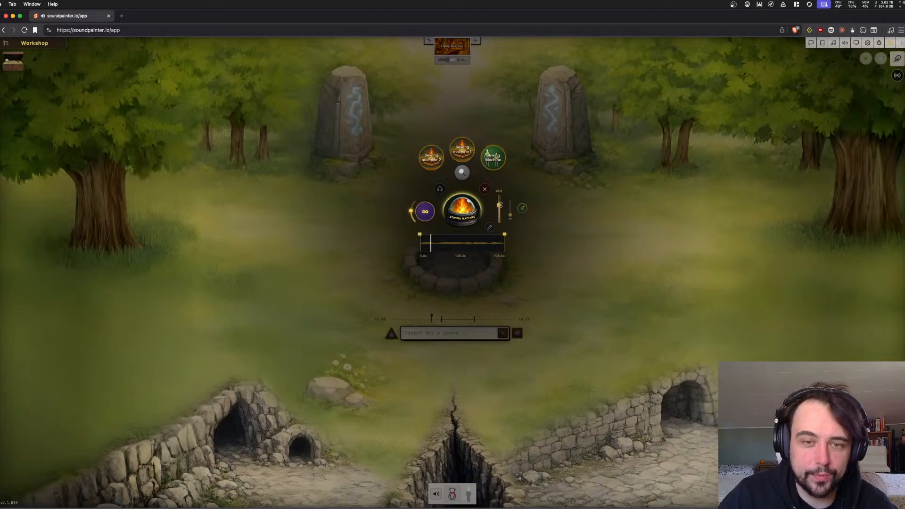
click(456, 215)
drag(456, 215, 450, 195)
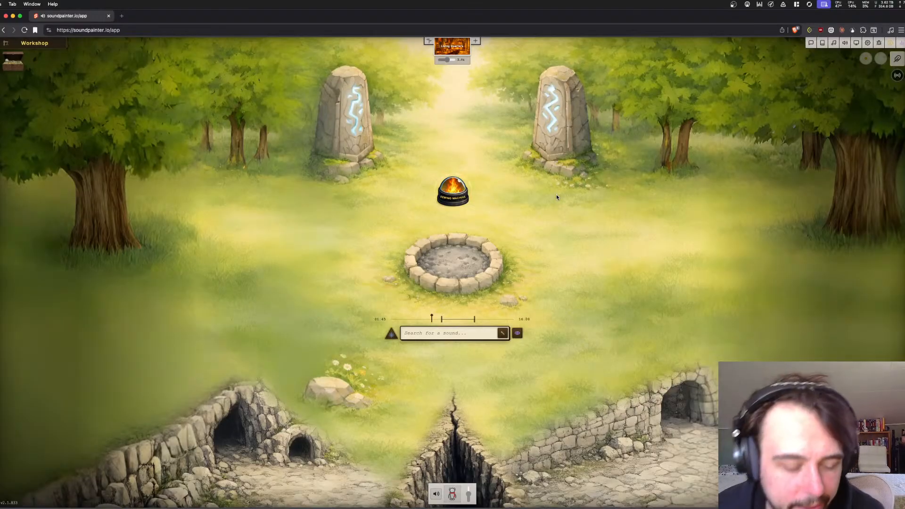
click(436, 495)
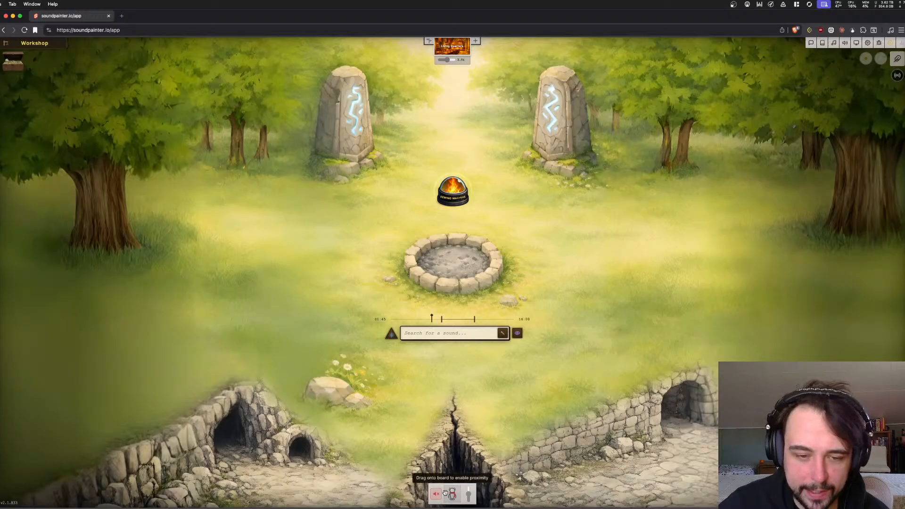
click(435, 494)
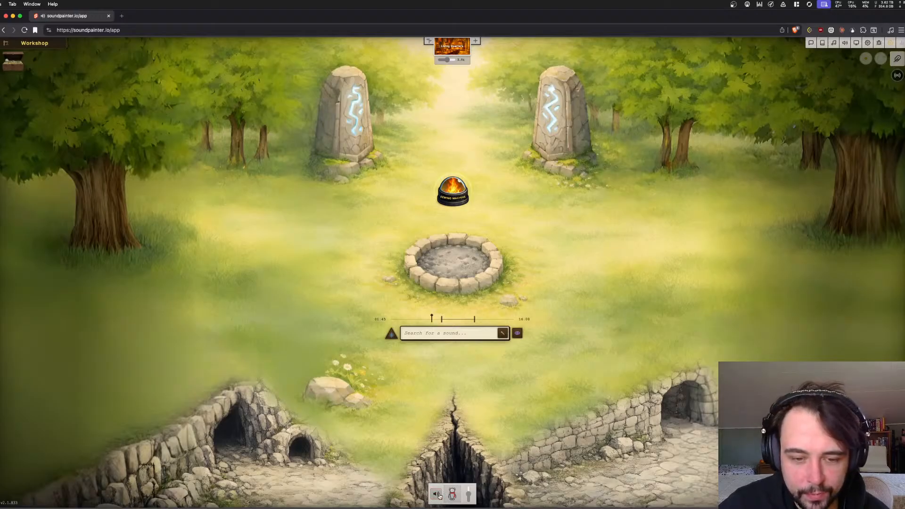
Test the sewing machine sound in the audio guide's Mute zone, move it into the fire pit and check its controls
drag(451, 182, 456, 463)
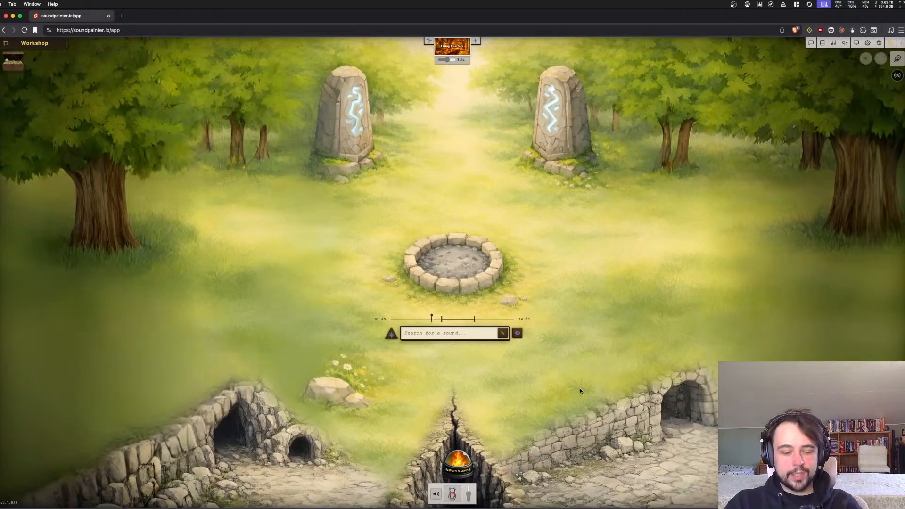
key(a)
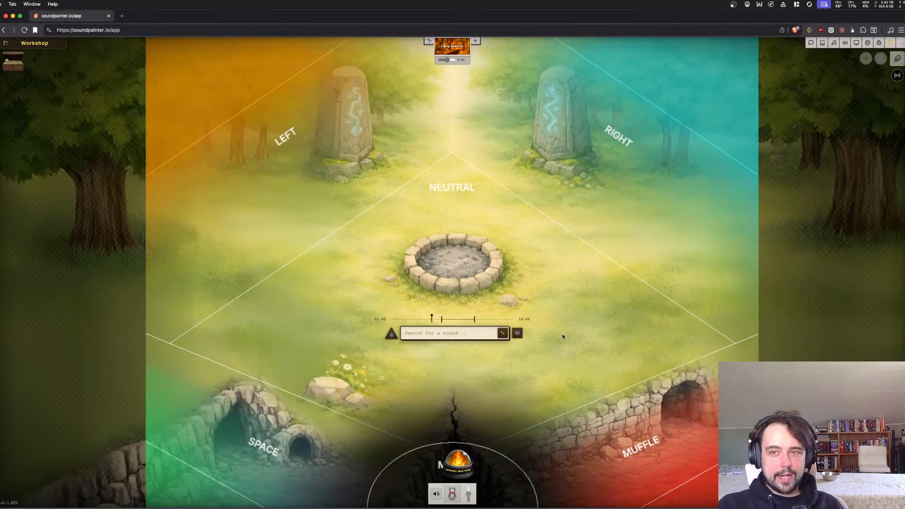
drag(453, 454, 446, 256)
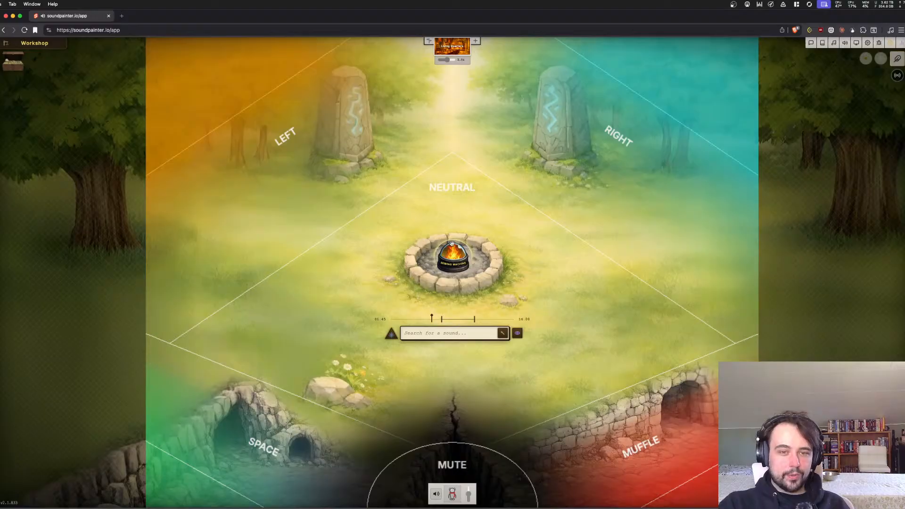
mouse_move(452, 256)
mouse_down()
mouse_move(529, 297)
mouse_move(509, 412)
mouse_move(448, 469)
mouse_move(456, 410)
mouse_move(487, 365)
mouse_move(488, 296)
mouse_move(458, 258)
mouse_up()
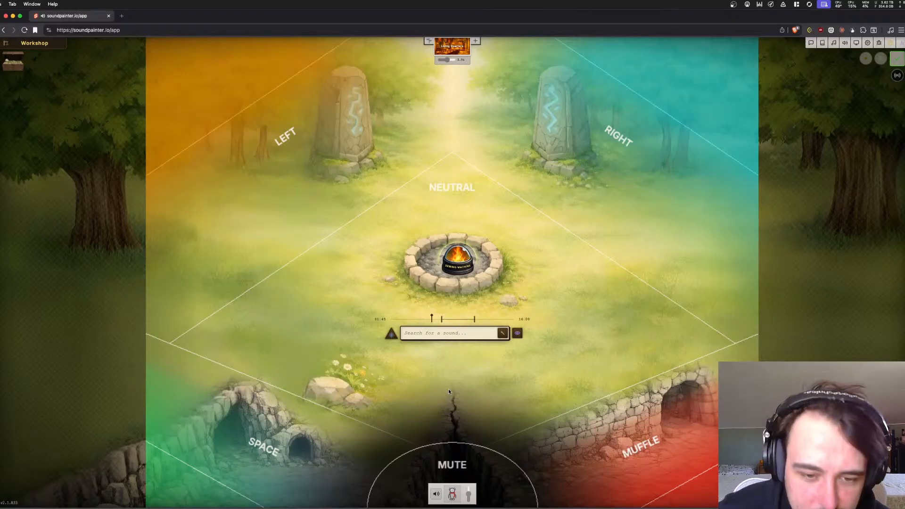
key(a)
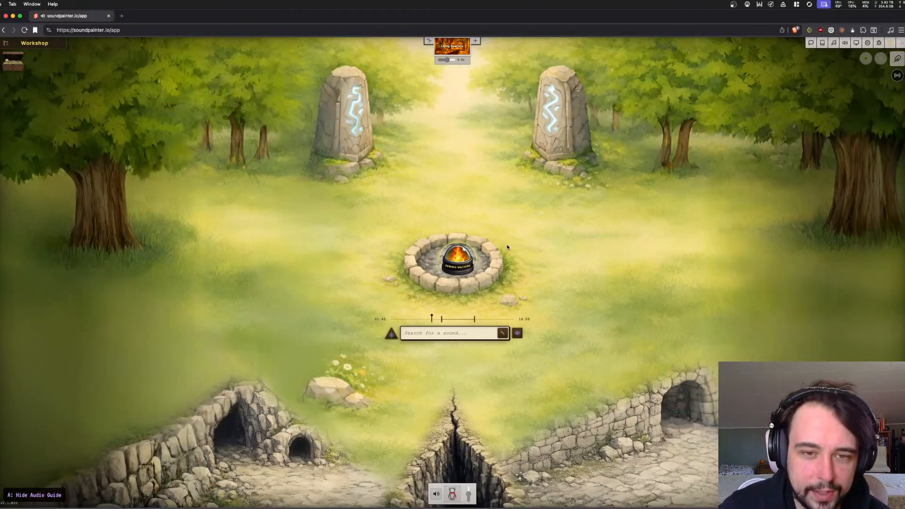
click(462, 255)
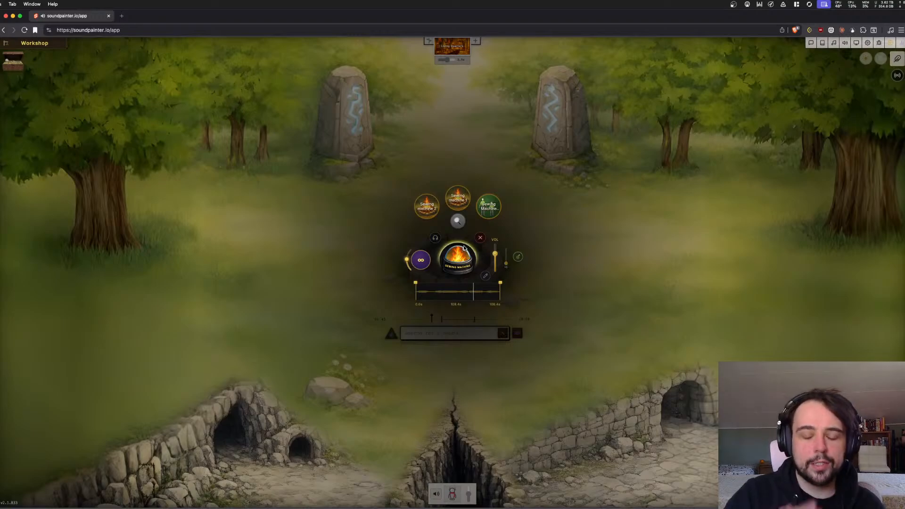
click(563, 204)
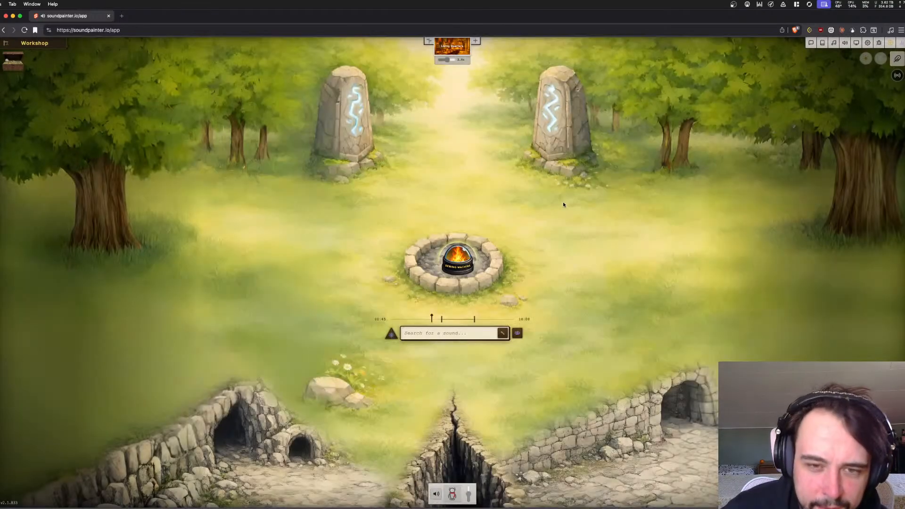
Search for "explosion" with a lower minimum duration, place Multiple Deep Explosions (Noisy rec) below the left standing stone and open its controls
click(449, 328)
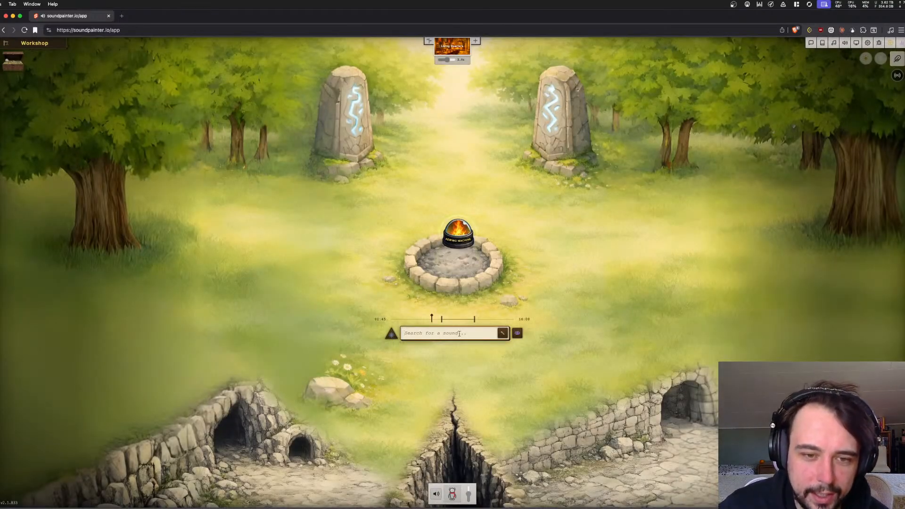
drag(442, 320, 410, 319)
drag(460, 232, 454, 262)
click(455, 334)
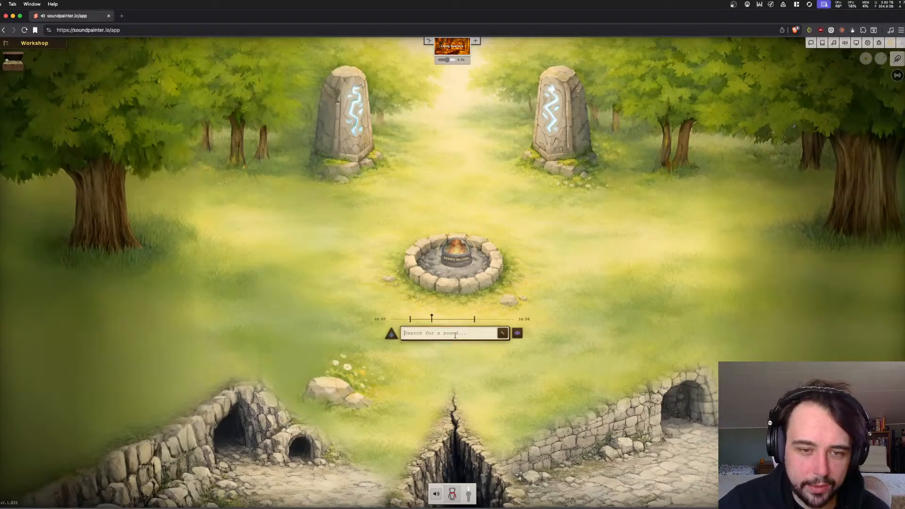
text(explosion)
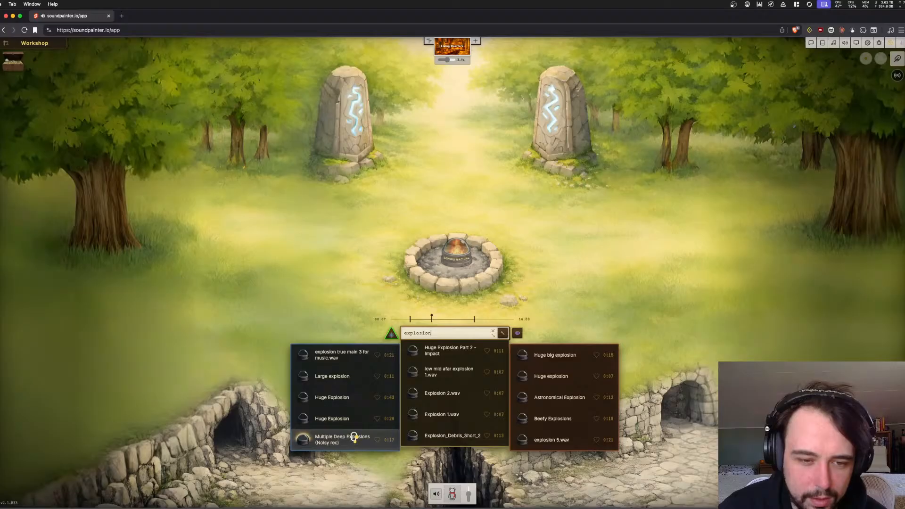
drag(353, 438, 351, 196)
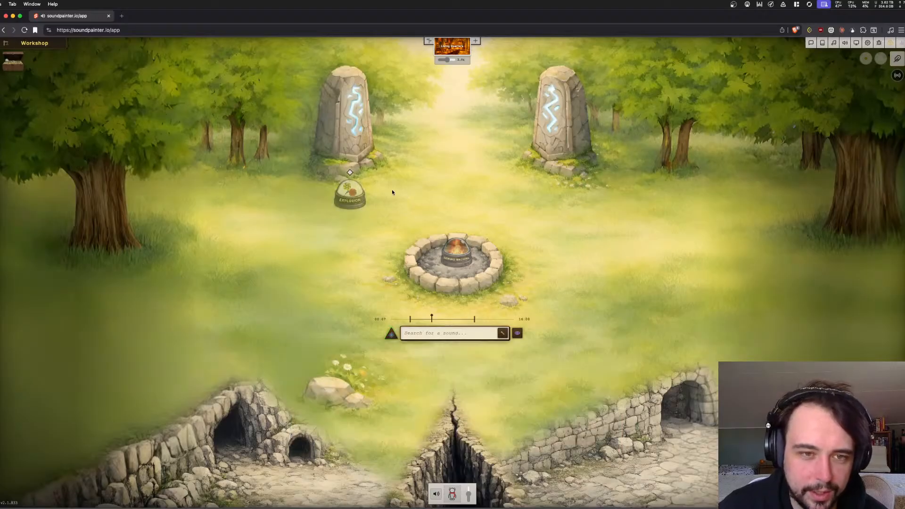
click(353, 195)
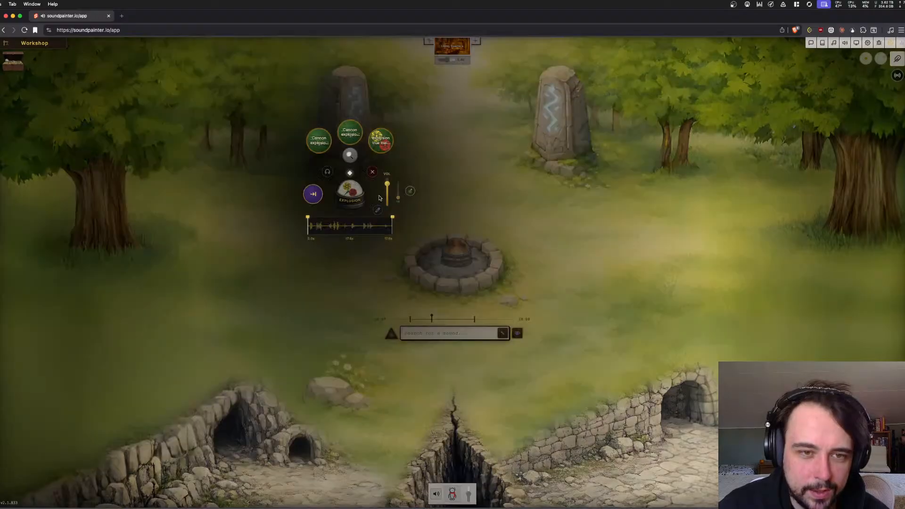
Switch the explosion sound to looping playback and move it down, away from the left standing stone
click(316, 197)
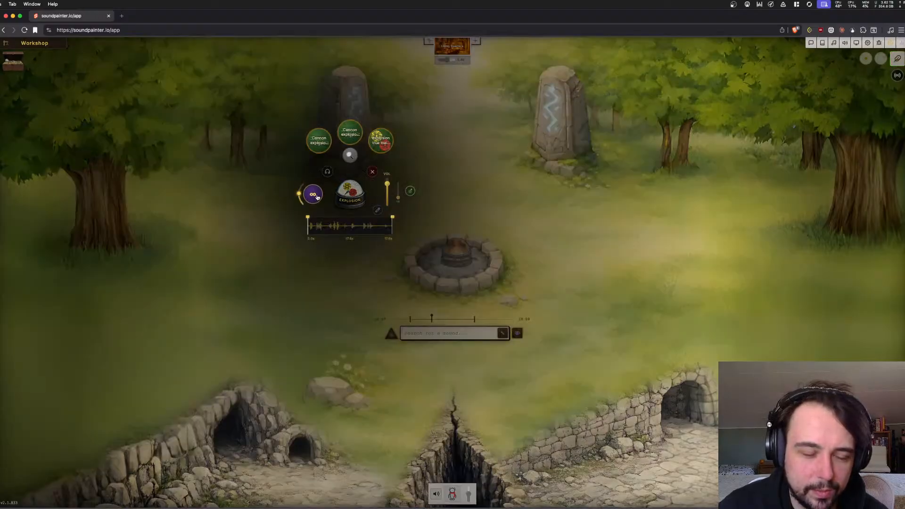
click(535, 177)
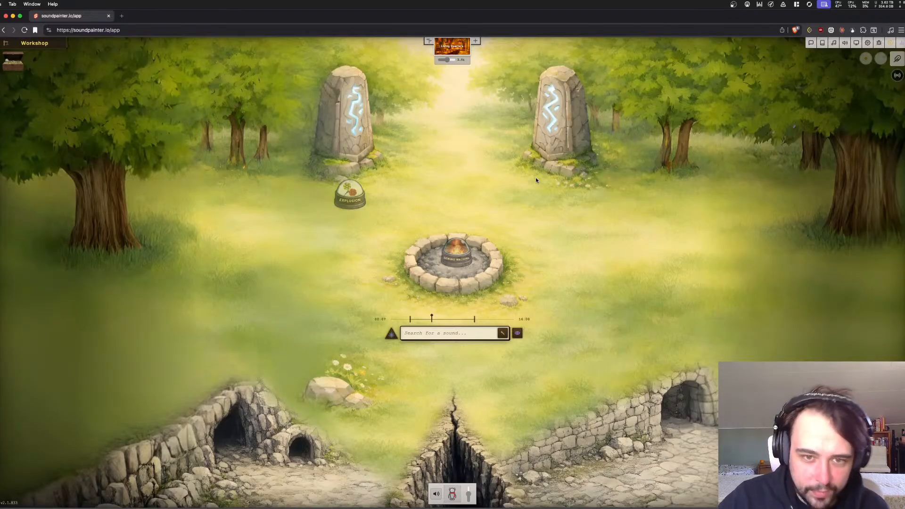
drag(350, 200, 329, 234)
Search for "bird" with the duration range narrowed to very short sounds and place Bird Noise - 9.wav on the grass right of the fire pit
click(428, 328)
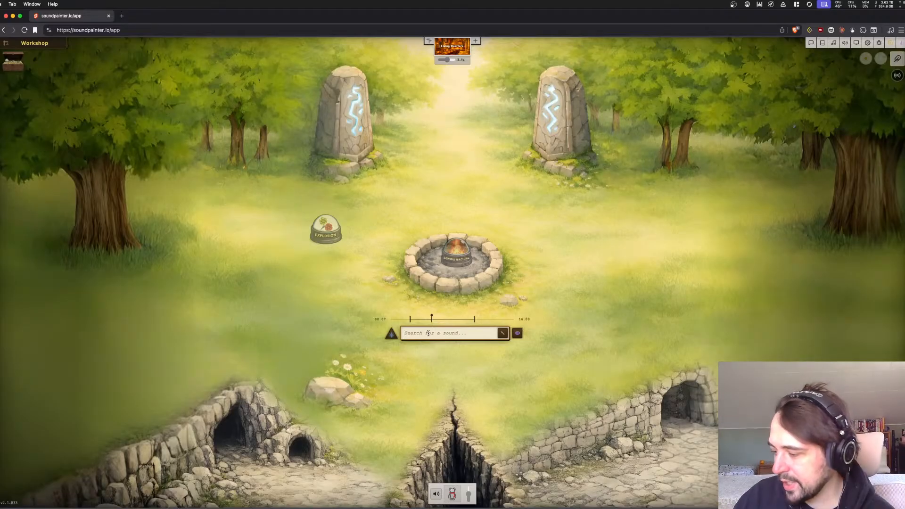
text(bird)
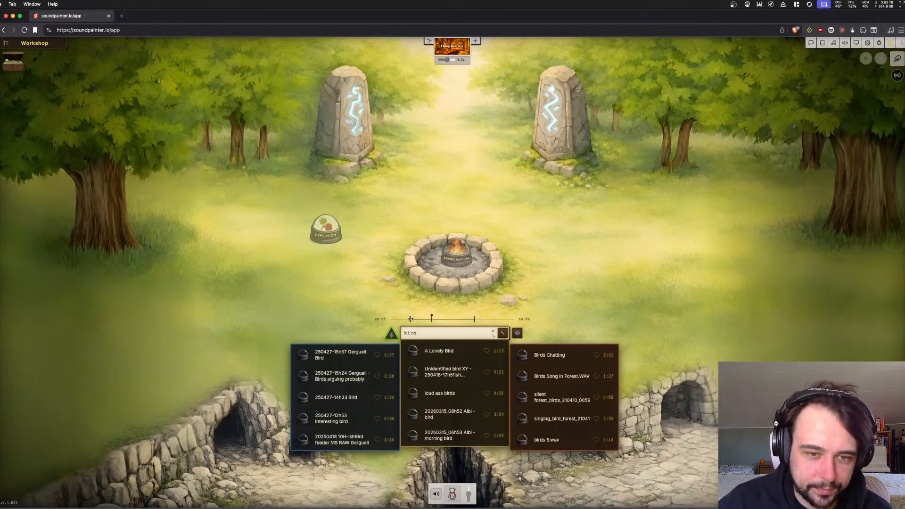
drag(410, 319, 391, 319)
drag(475, 319, 406, 319)
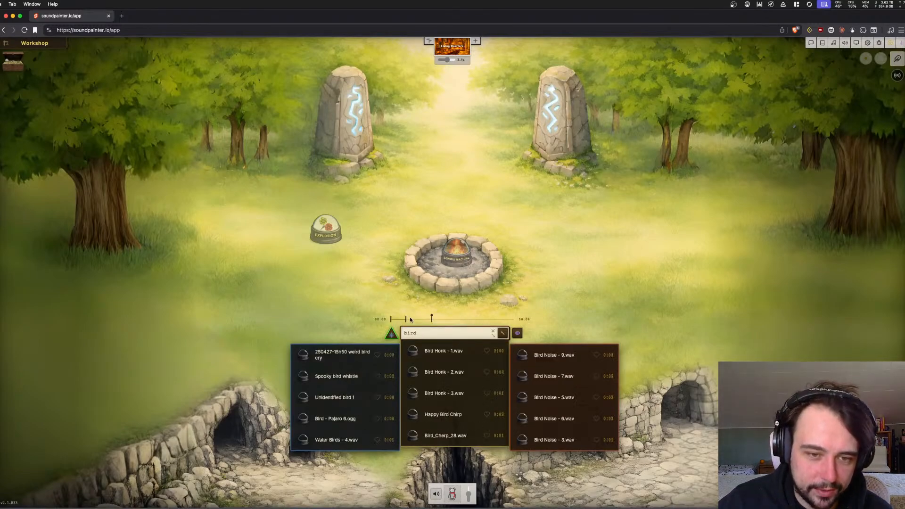
click(472, 353)
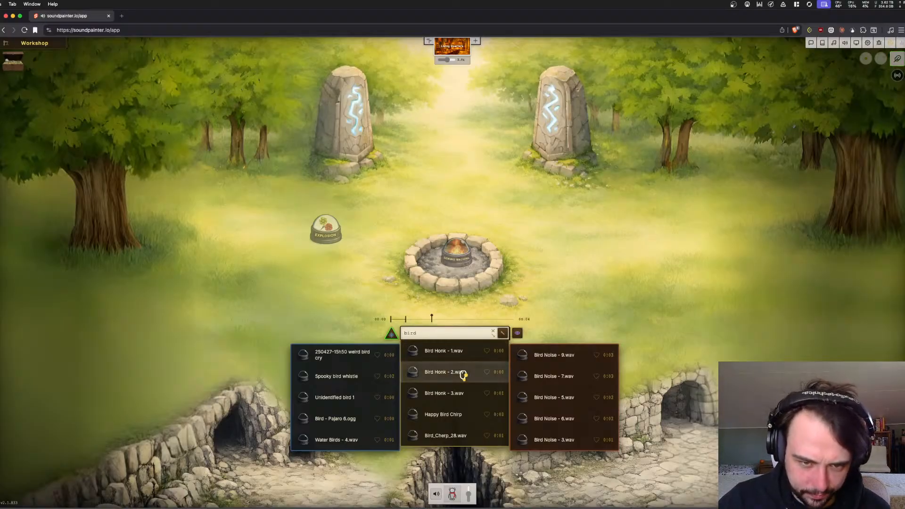
click(465, 394)
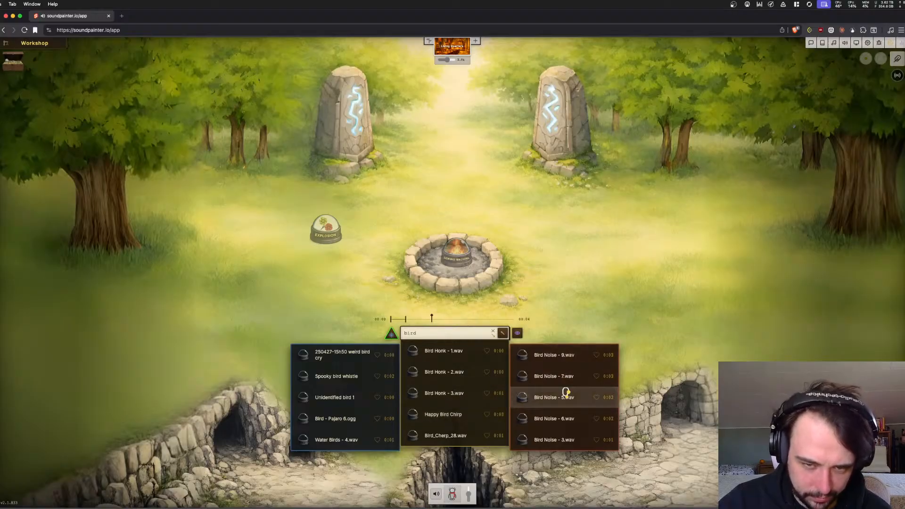
click(563, 359)
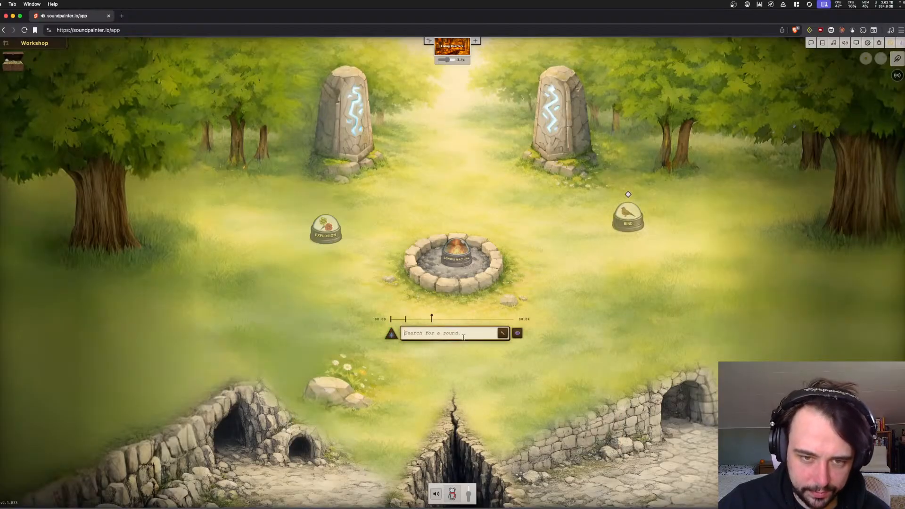
Search for "bird sound", replace the search with "bird" and place Bird Noise - 7.wav below the first bird sound
text(bird sound)
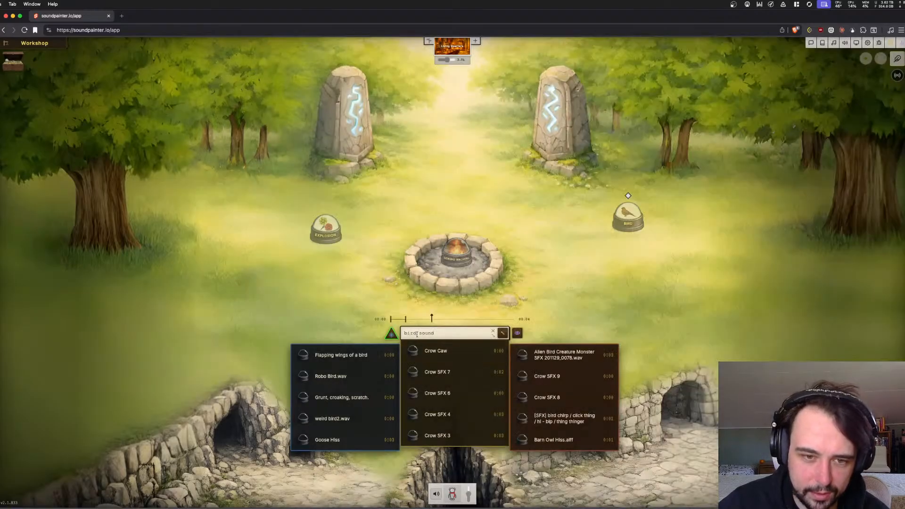
double_click(410, 333)
key(super+a)
text(bird)
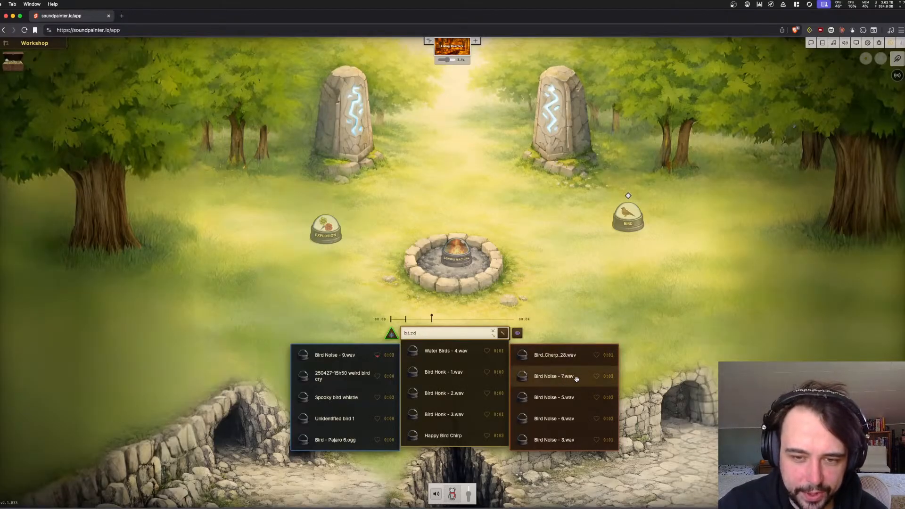
click(572, 376)
Search for "bird" again and place two more short bird sounds below the other two
click(454, 332)
text(bird)
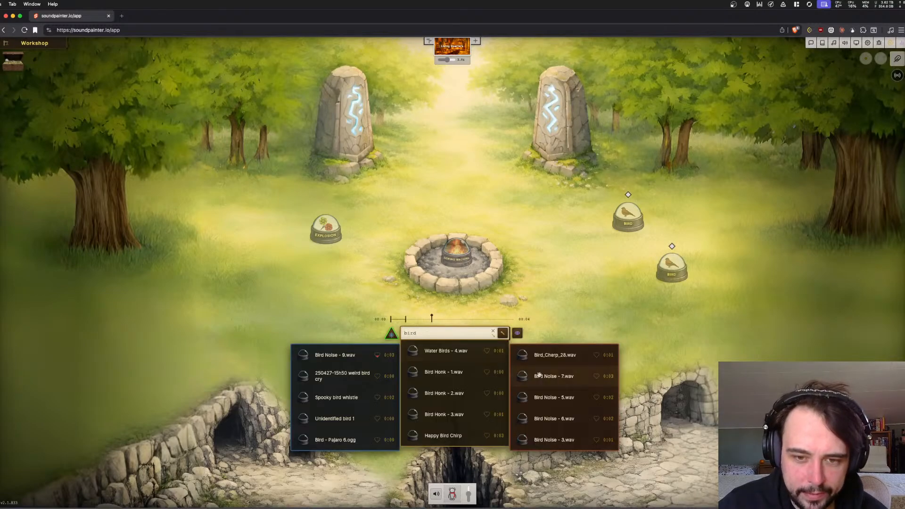
click(581, 377)
click(441, 333)
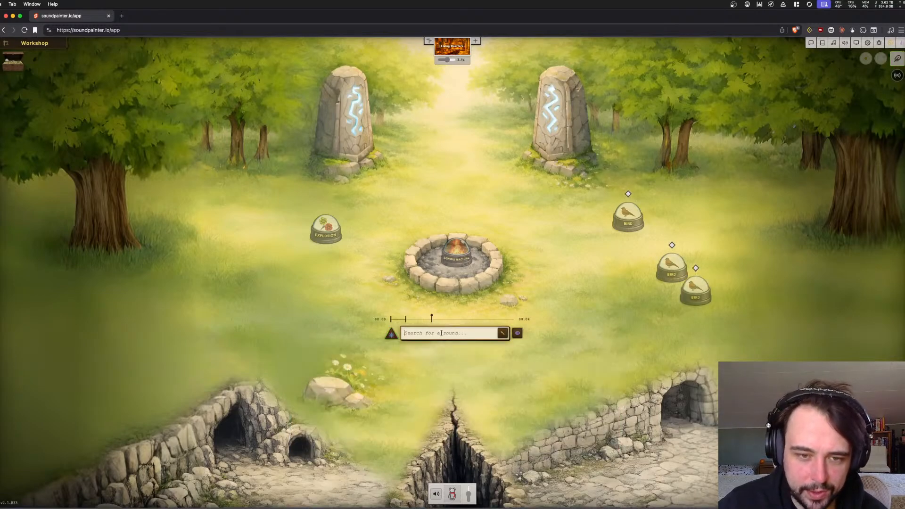
text(bird)
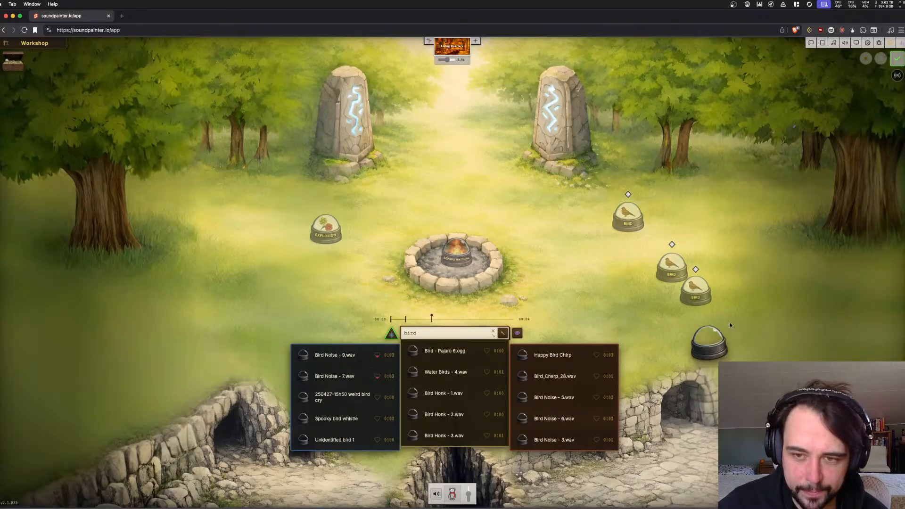
drag(697, 354, 727, 312)
Gather the four bird sounds into a close cluster right of the fire pit
drag(672, 267, 625, 267)
drag(700, 288, 662, 248)
drag(736, 315, 583, 242)
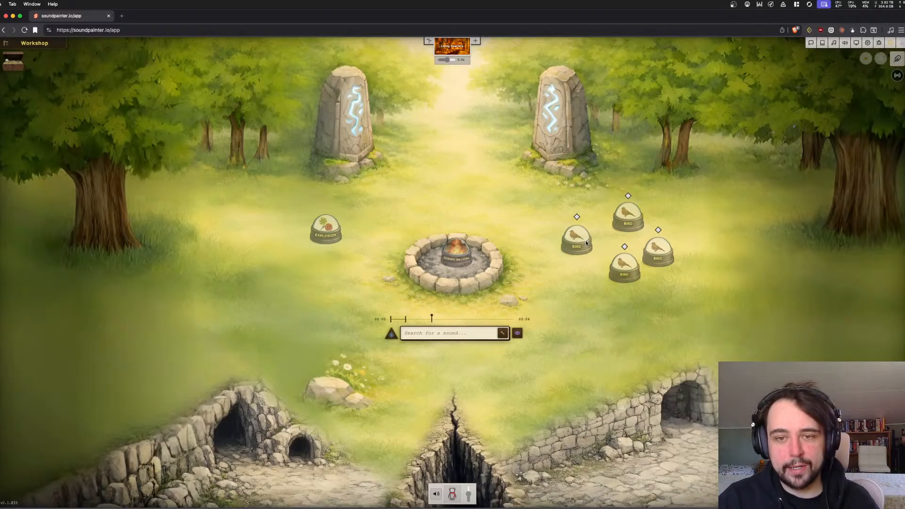
Read the guide's Chips page on combining several chips into a multi chip and close the guide
click(822, 43)
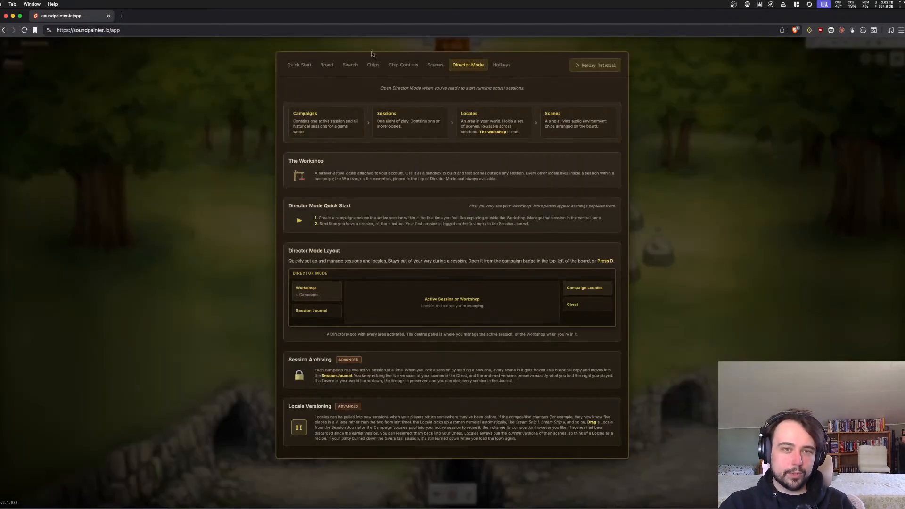
click(376, 67)
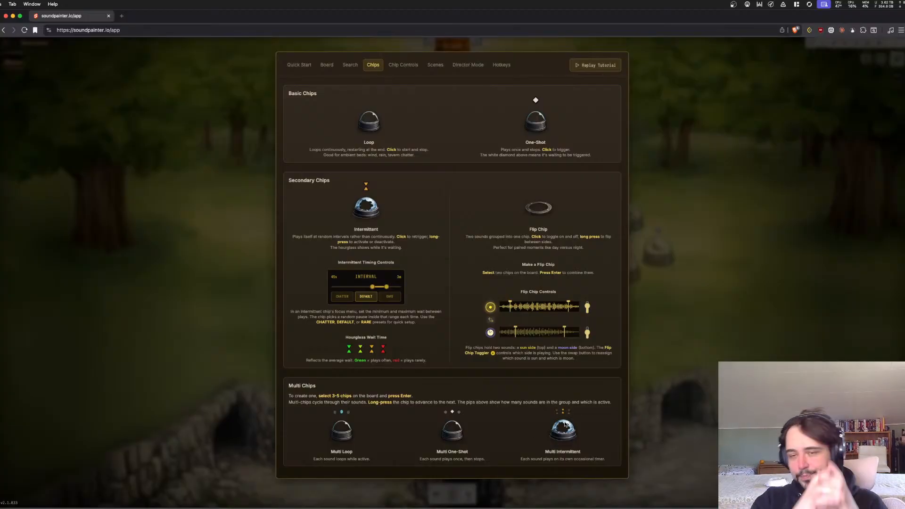
click(640, 194)
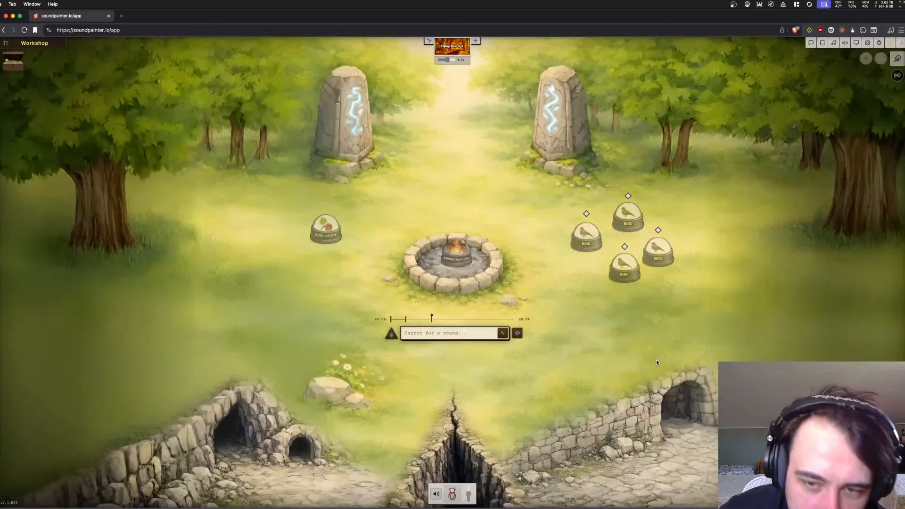
Combine the four bird sounds into one round robin chip named "bird chirps"
drag(712, 144, 543, 326)
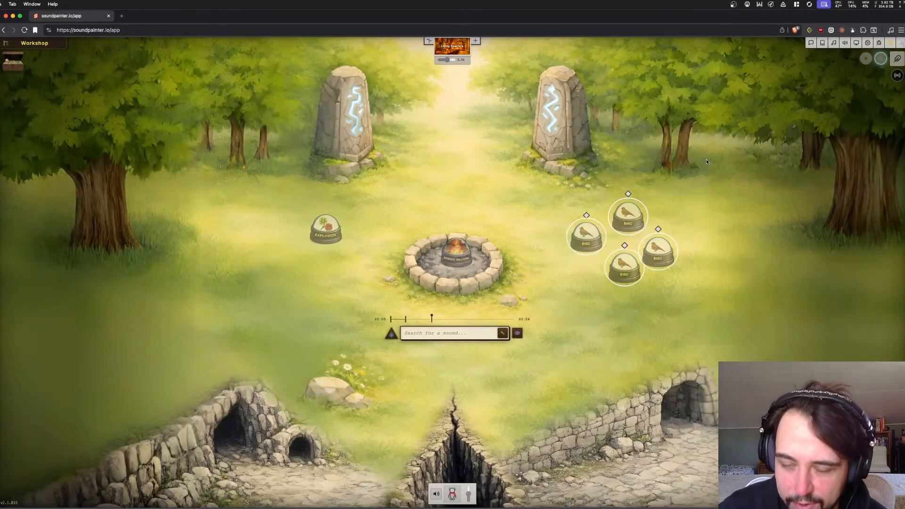
key(r)
key(super+a)
text(bird )
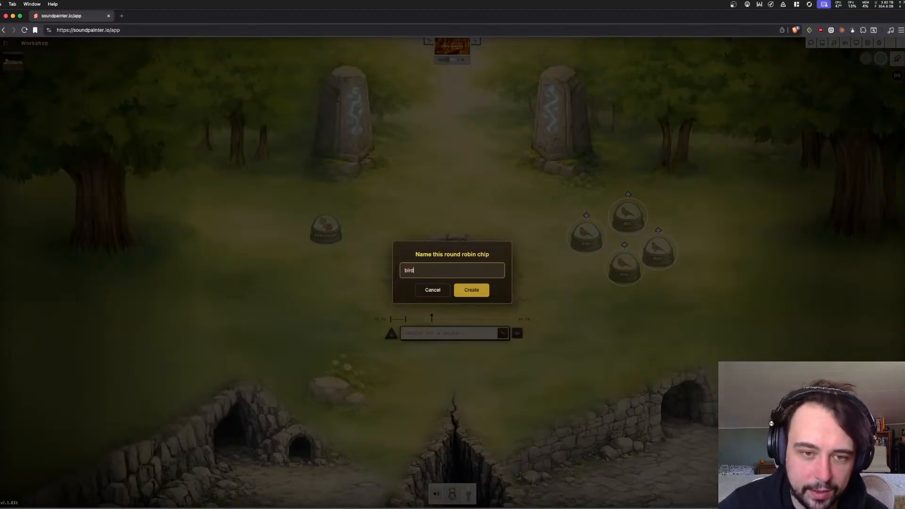
text(te)
text(irps)
key(Return)
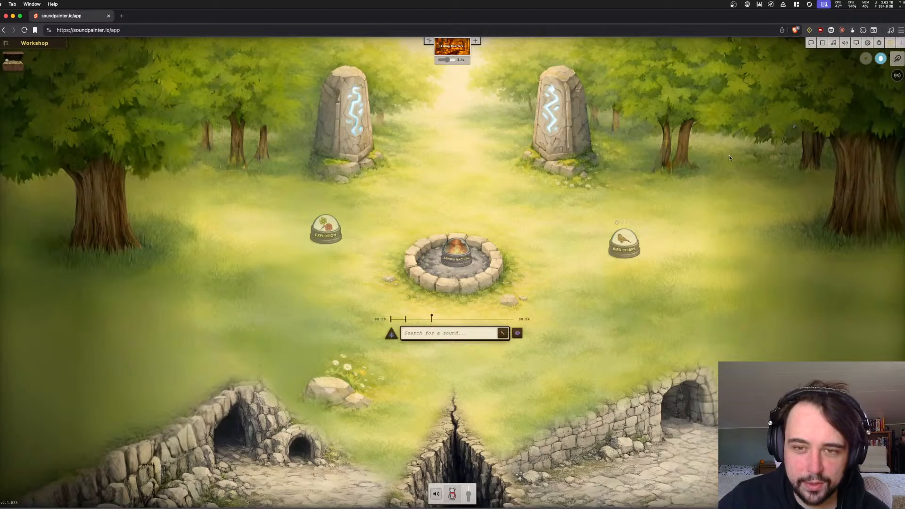
Move the bird chirps chip slightly closer to the fire pit and inspect its controls
drag(623, 243, 598, 255)
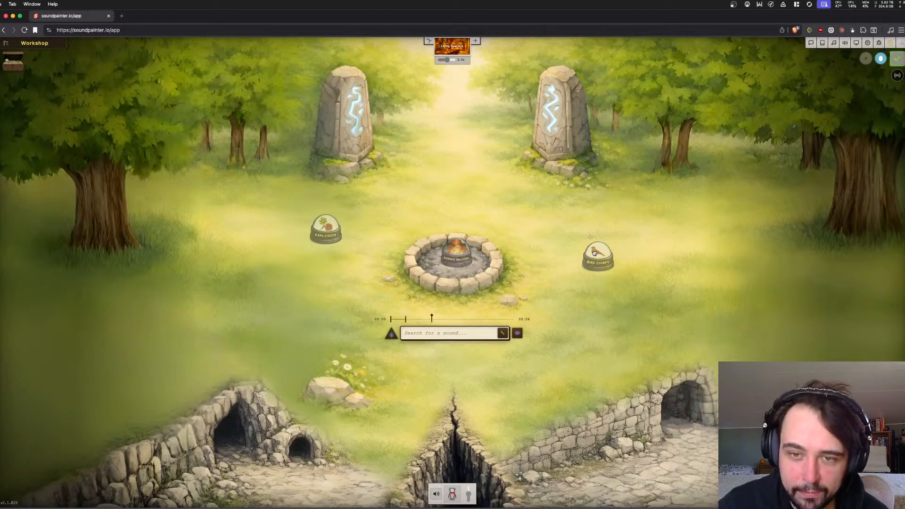
right_click(598, 255)
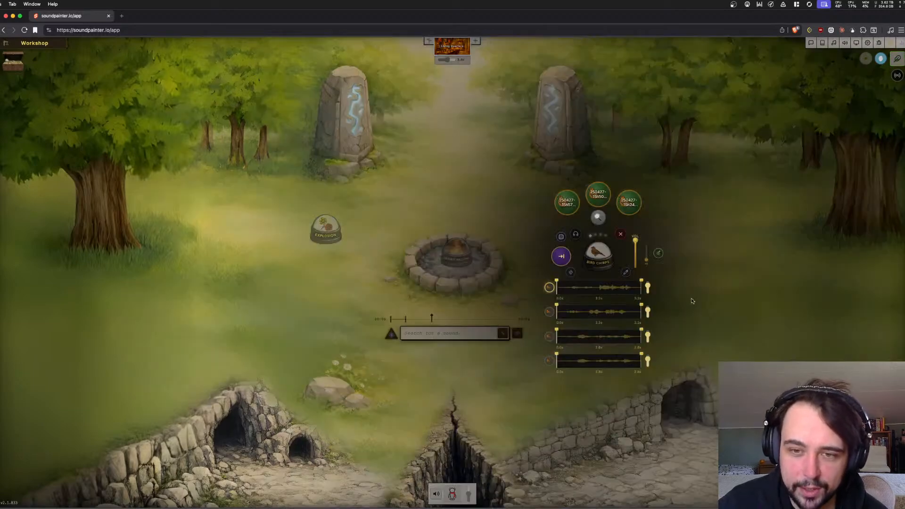
click(716, 185)
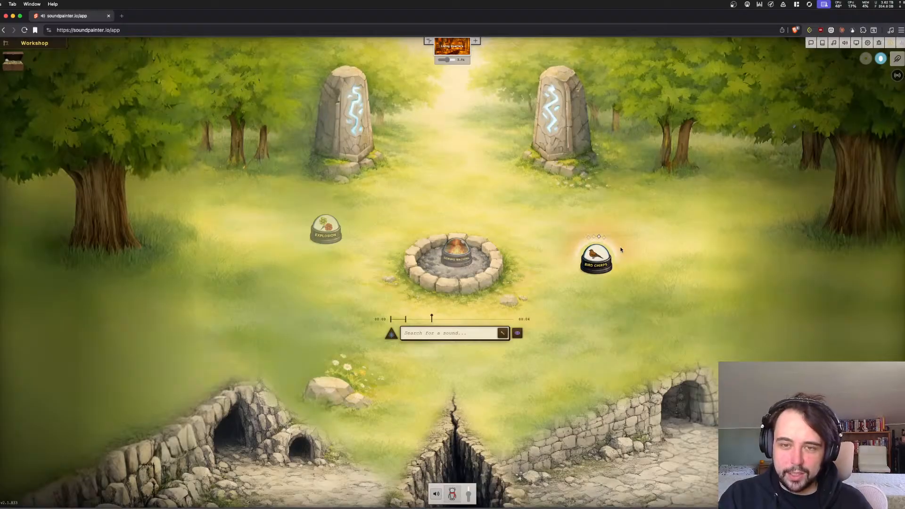
Play the bird chirps chip and check its shuffle option and sound cycling
click(604, 239)
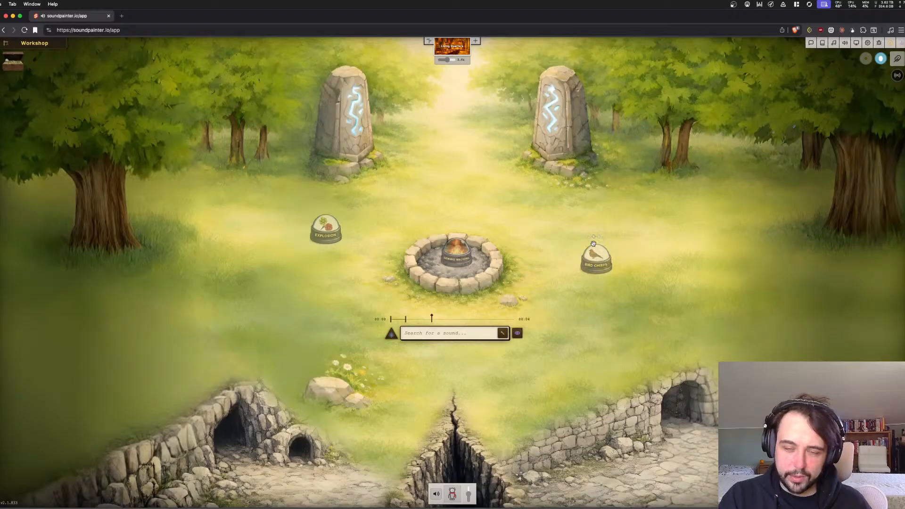
click(600, 260)
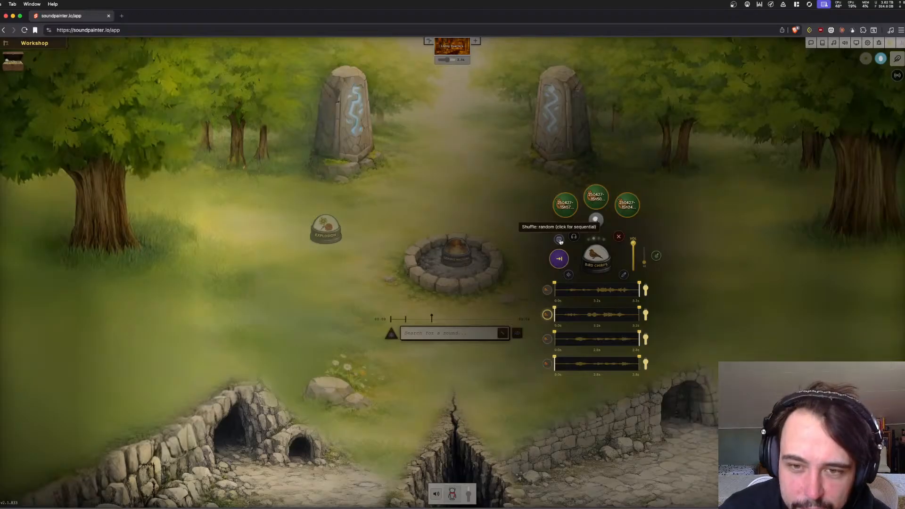
click(601, 246)
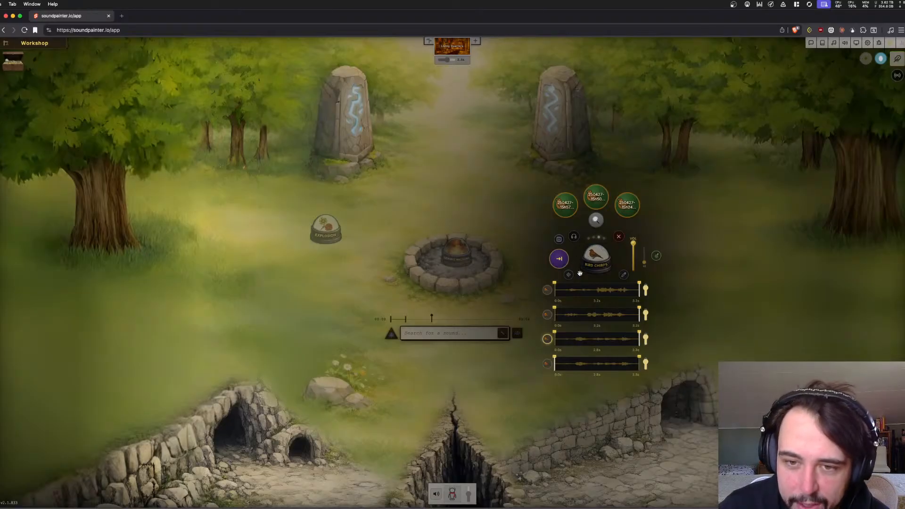
Select the first sound in the bird chirps chip and trim its start to near the end of the waveform
click(549, 315)
click(548, 289)
drag(555, 292, 622, 294)
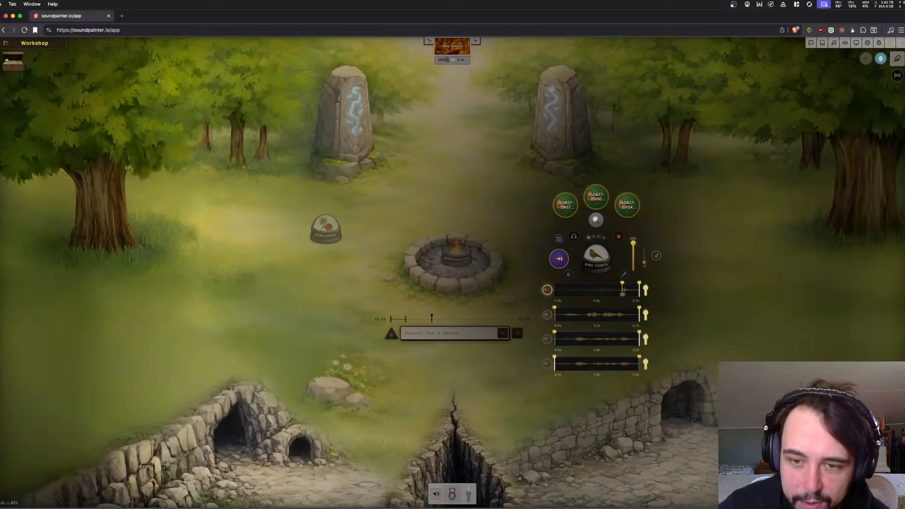
click(661, 274)
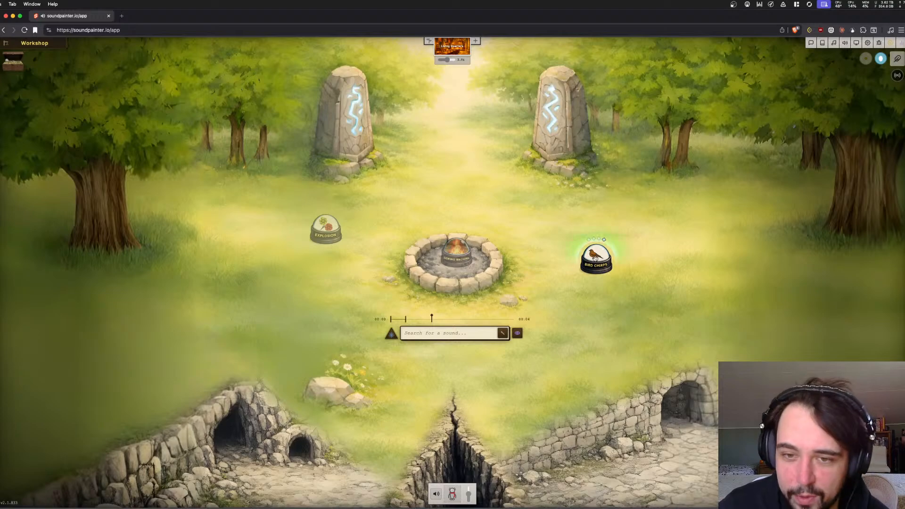
Test how the bird chirps chip plays and advances through its sounds with the trimmed clip
click(595, 257)
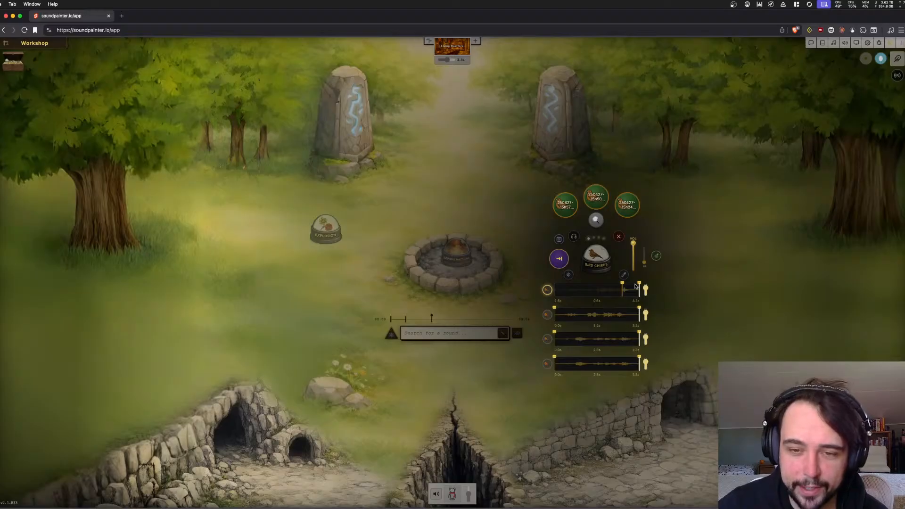
click(547, 363)
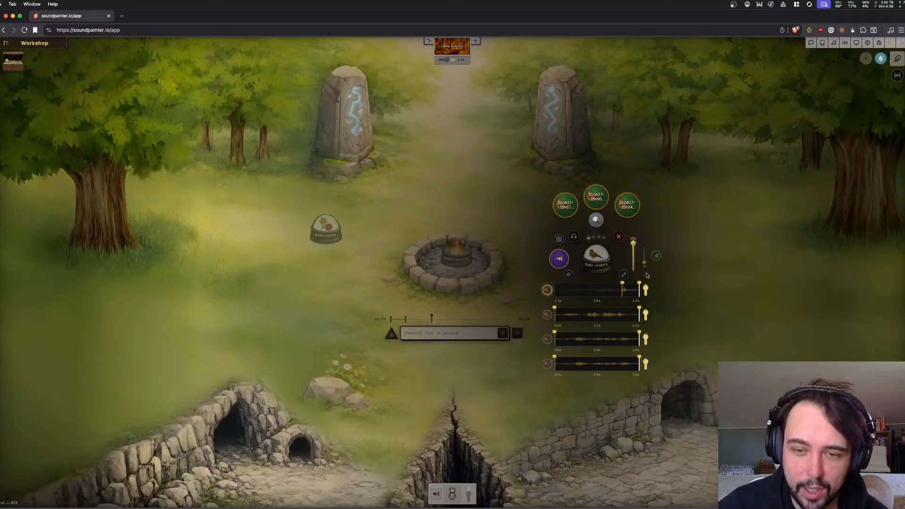
click(605, 255)
click(602, 257)
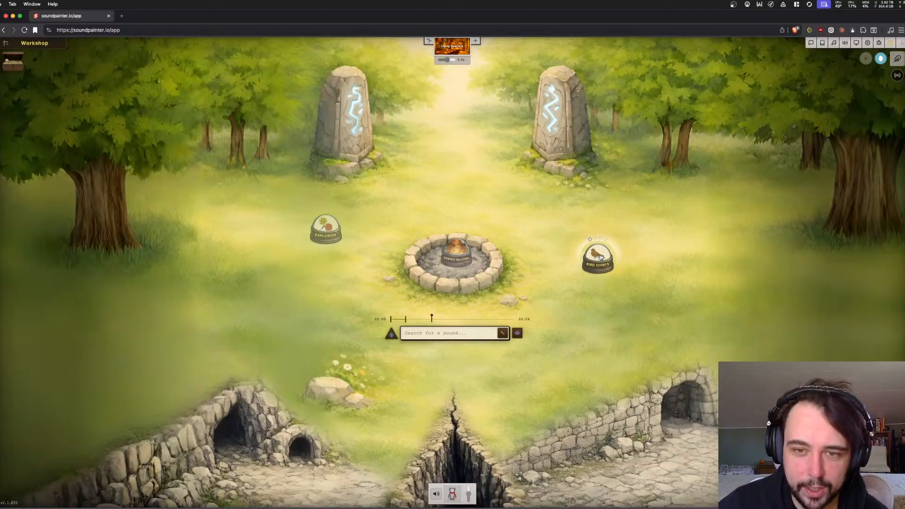
click(880, 58)
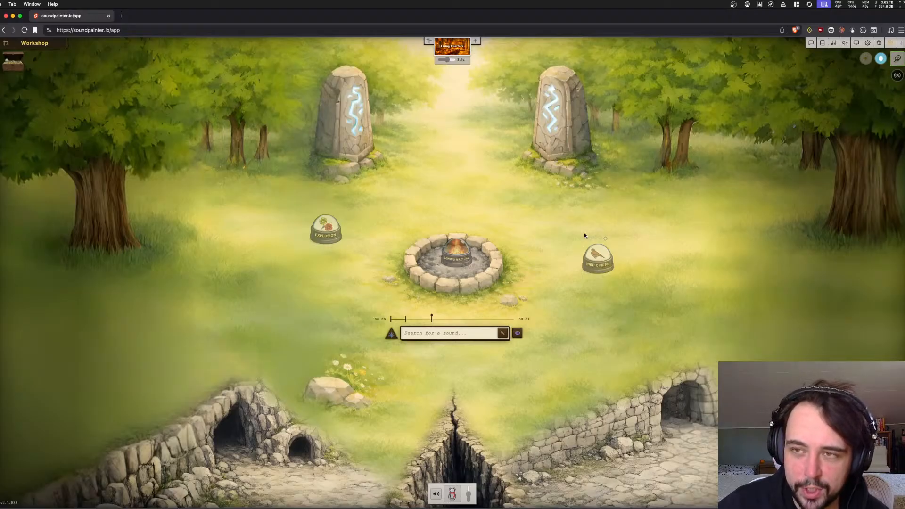
Switch the bird chirps chip to intermittent playback and apply the Chatter interval preset
click(598, 259)
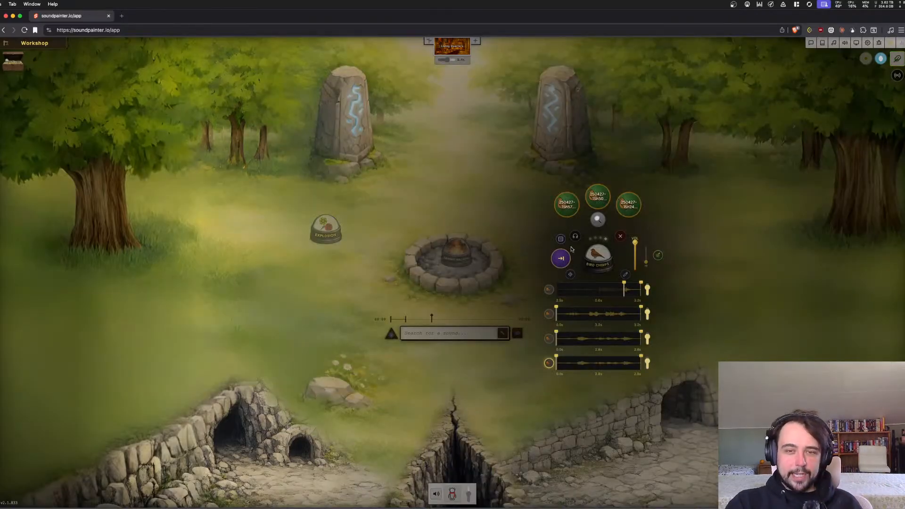
click(562, 258)
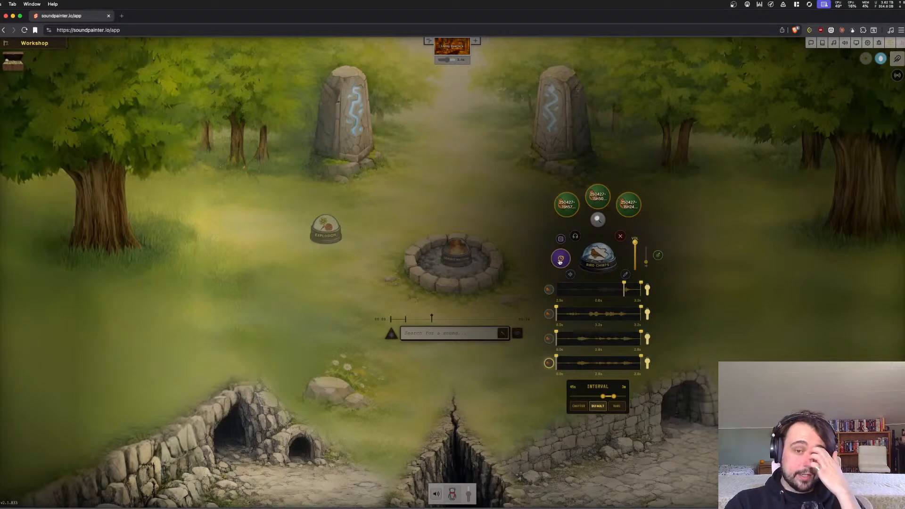
click(578, 406)
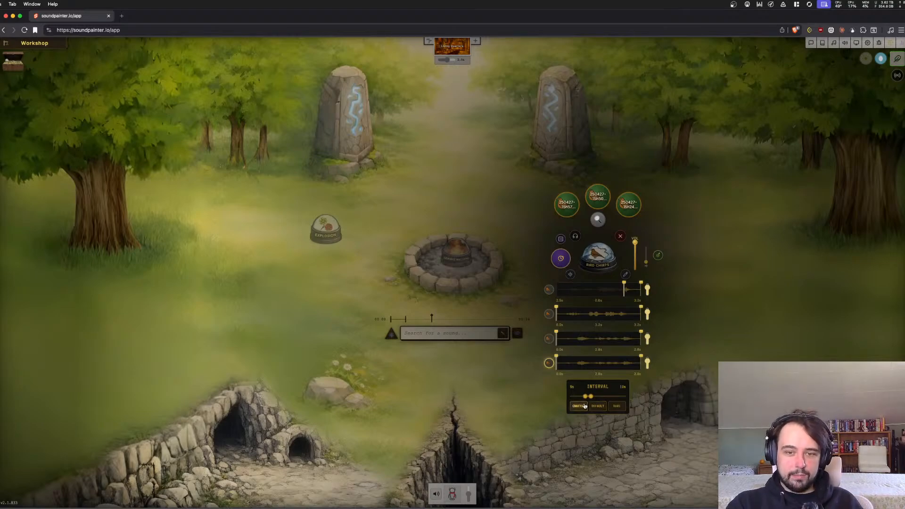
Activate the fire chip in the stone pit and the bird chirps chip together, repositioning bird chirps beside the pit
click(681, 206)
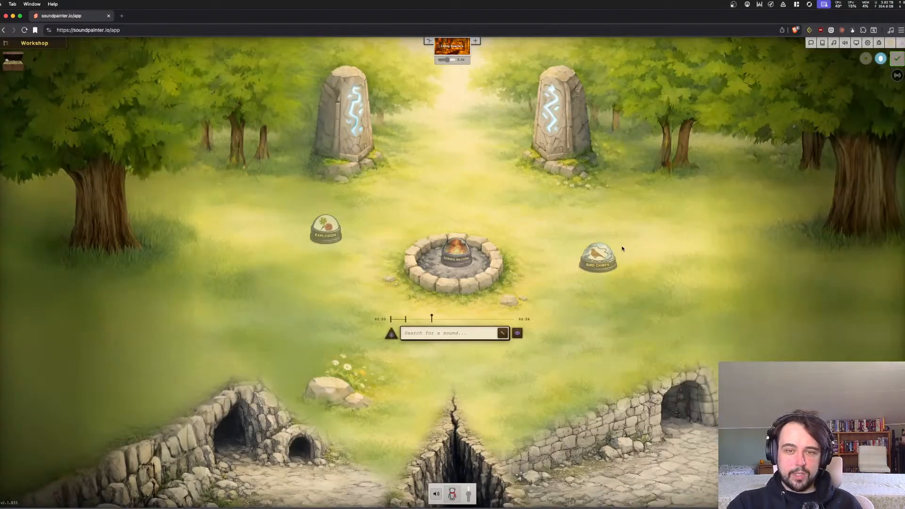
mouse_move(596, 256)
mouse_down()
mouse_move(607, 365)
mouse_move(512, 302)
mouse_move(557, 302)
mouse_move(577, 316)
mouse_move(642, 315)
mouse_move(574, 307)
mouse_move(594, 292)
mouse_up()
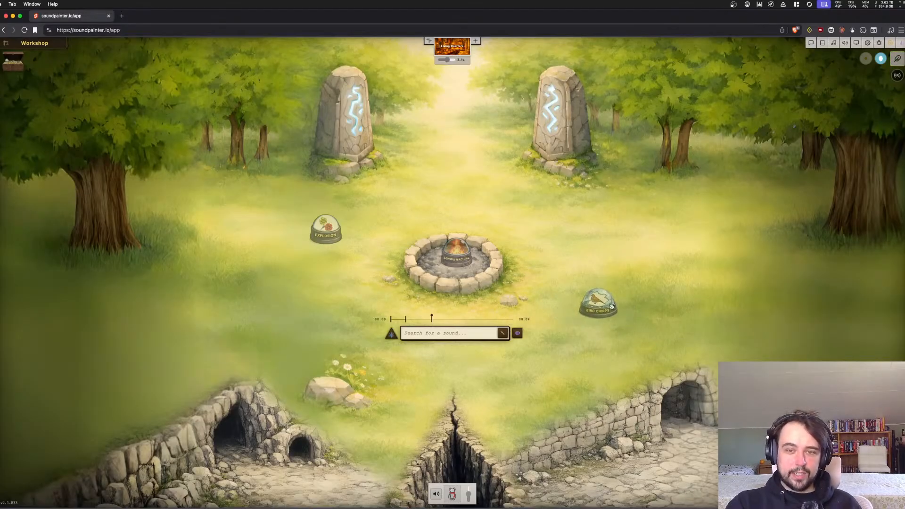
click(465, 253)
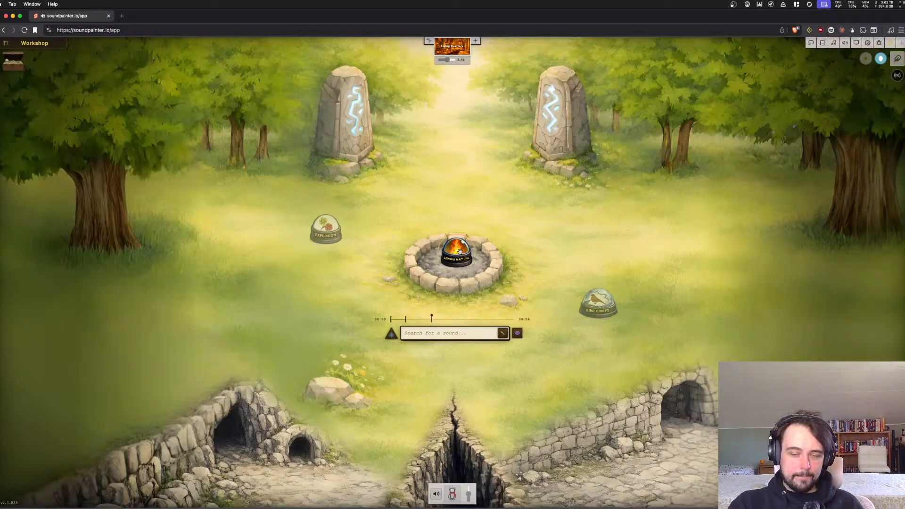
drag(599, 297, 607, 270)
click(608, 273)
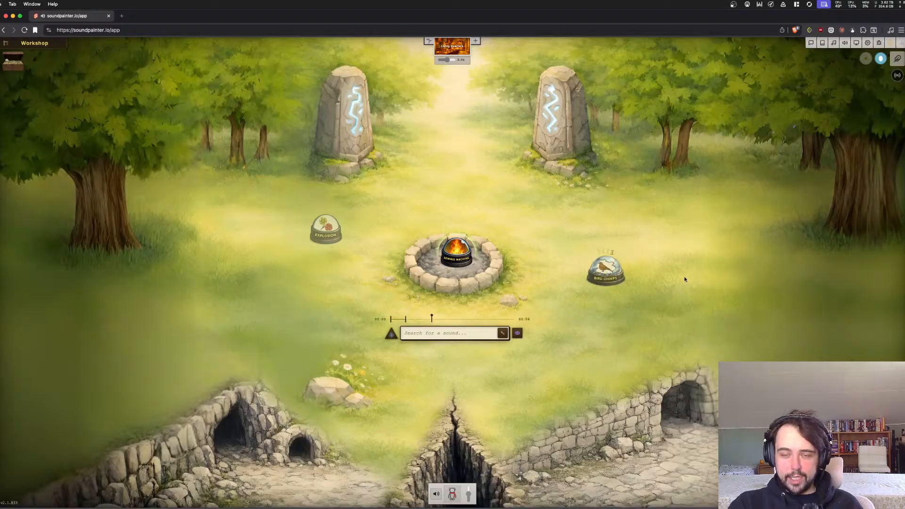
drag(608, 268, 609, 288)
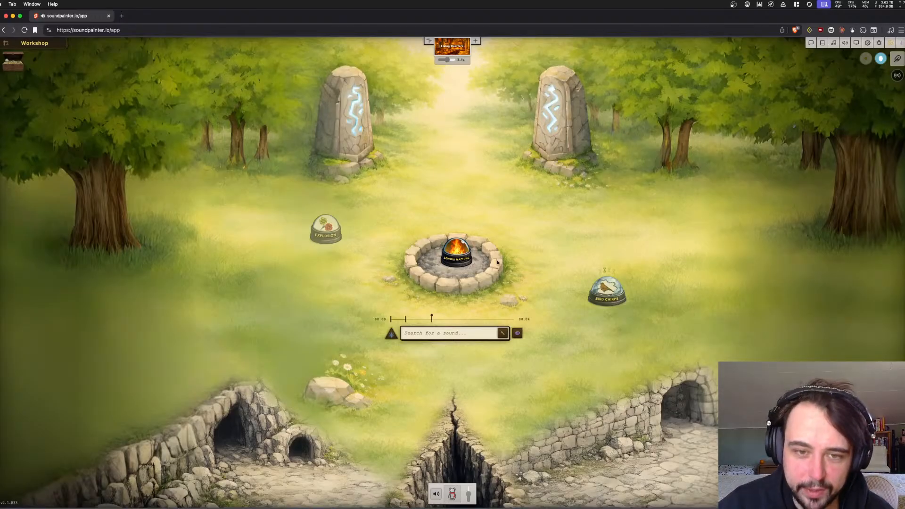
click(464, 256)
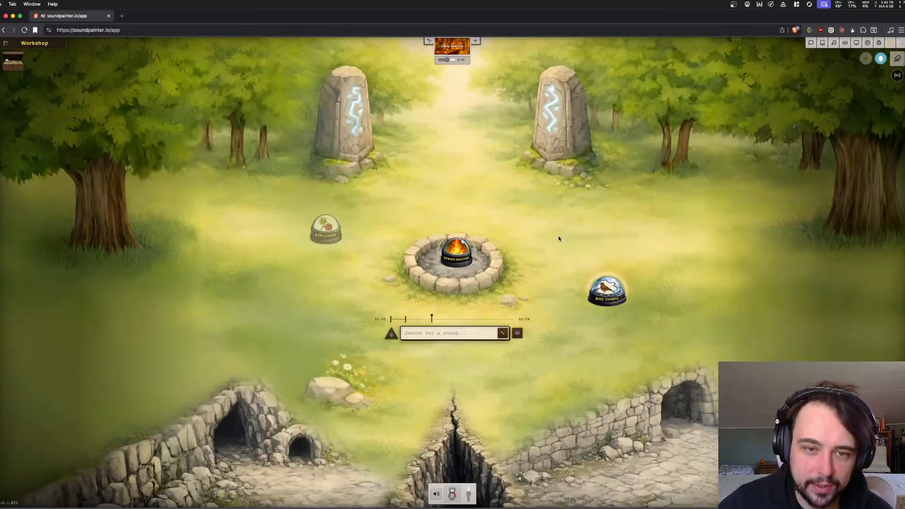
Move the bird chirps chip to the small cave, lower its volume to about half, and bring it back near the right standing stone
drag(608, 291, 321, 433)
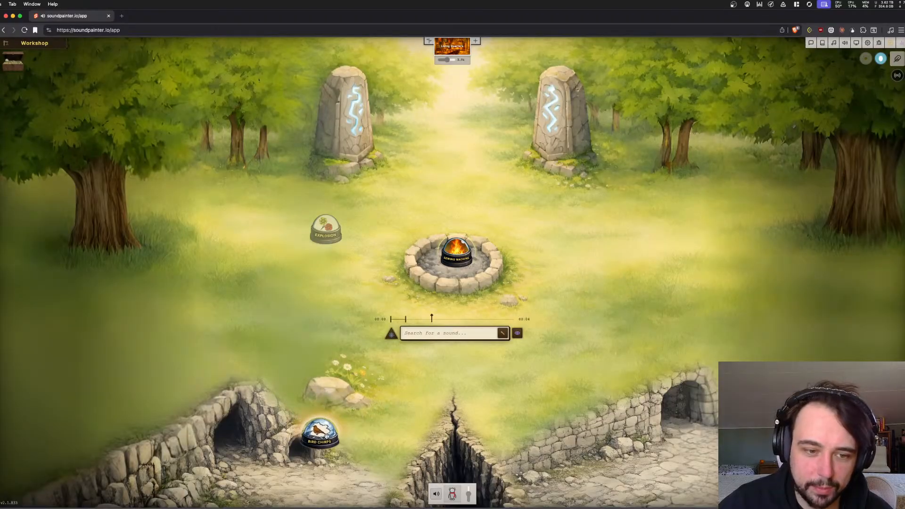
click(325, 434)
drag(357, 336, 357, 349)
click(367, 350)
drag(326, 433, 617, 219)
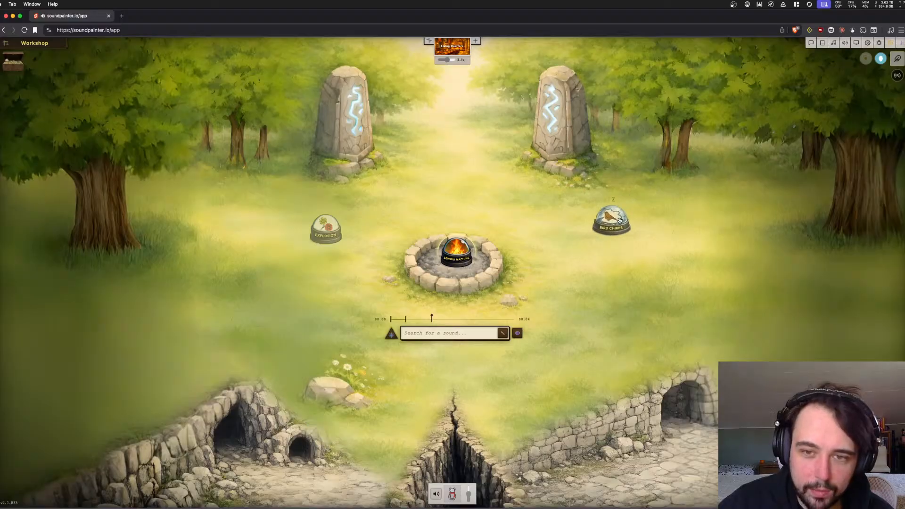
Open the bird chirps chip's settings and set its playback mode to intermittent
click(613, 220)
click(706, 173)
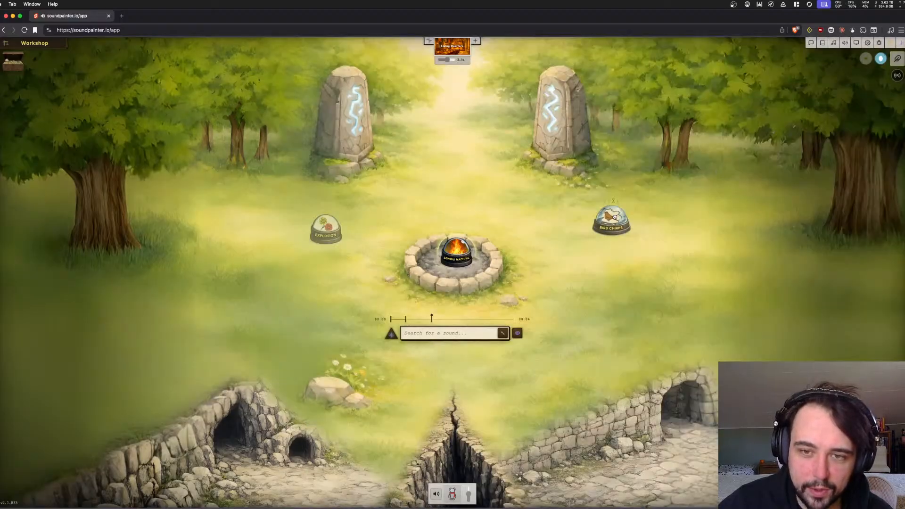
click(613, 216)
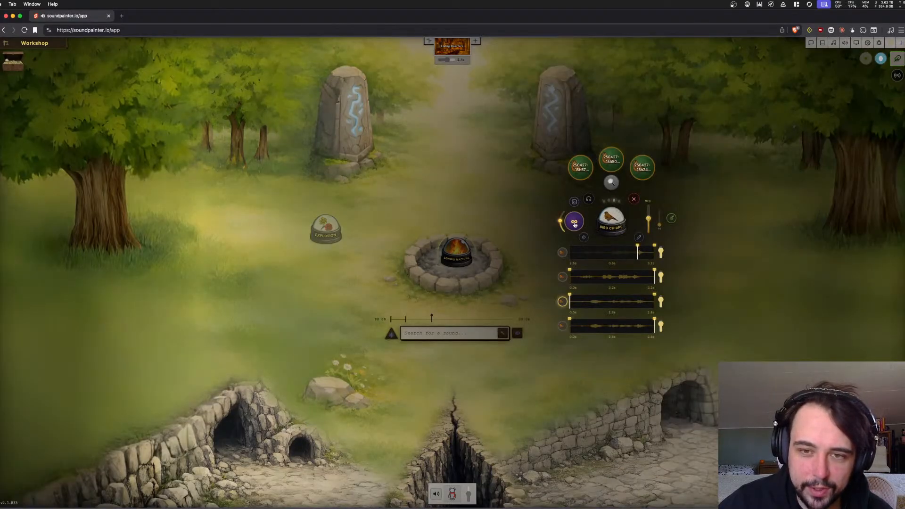
click(574, 225)
click(575, 225)
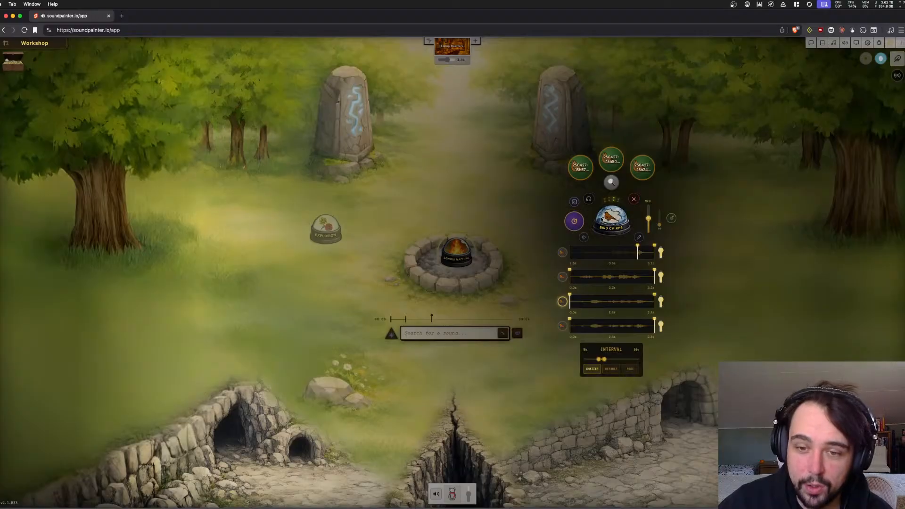
click(700, 264)
Split the bird chirps round robin into its four individual bird chips and spread them apart across the clearing
click(607, 209)
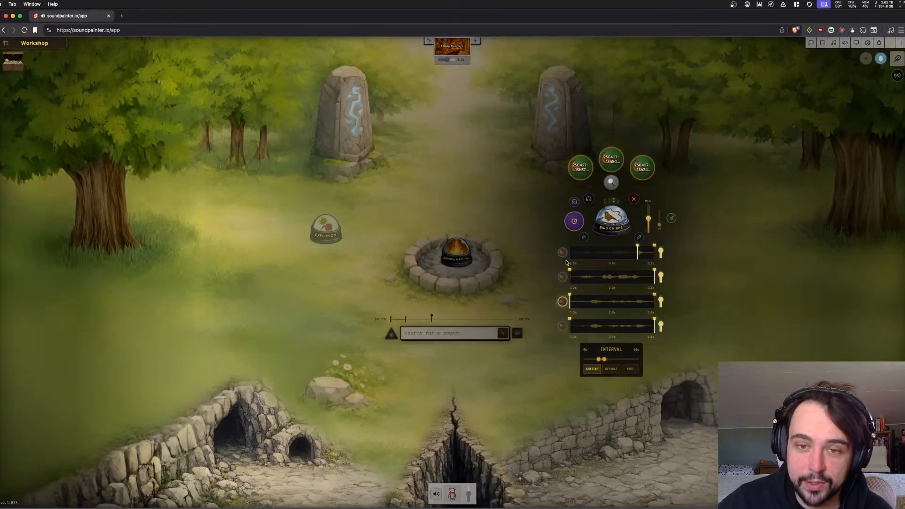
click(584, 238)
drag(654, 253, 713, 231)
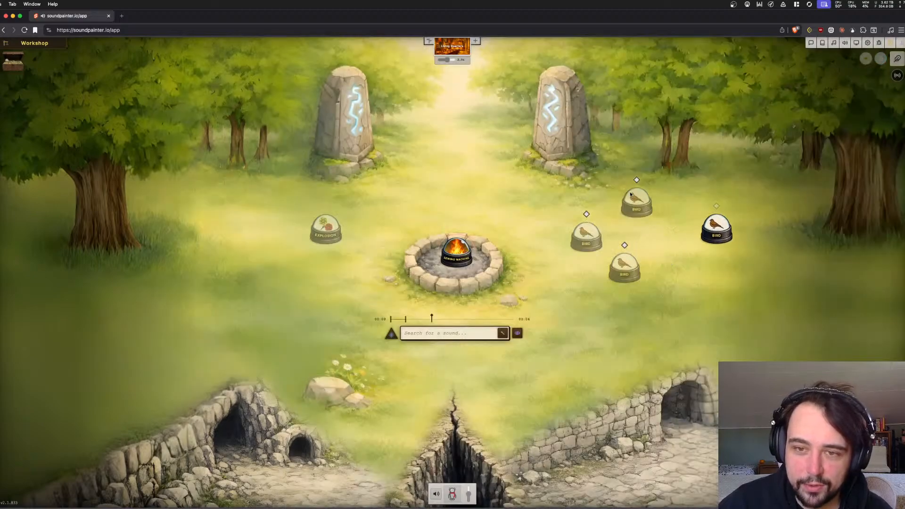
drag(628, 217, 658, 181)
drag(622, 260, 591, 209)
drag(651, 235, 668, 293)
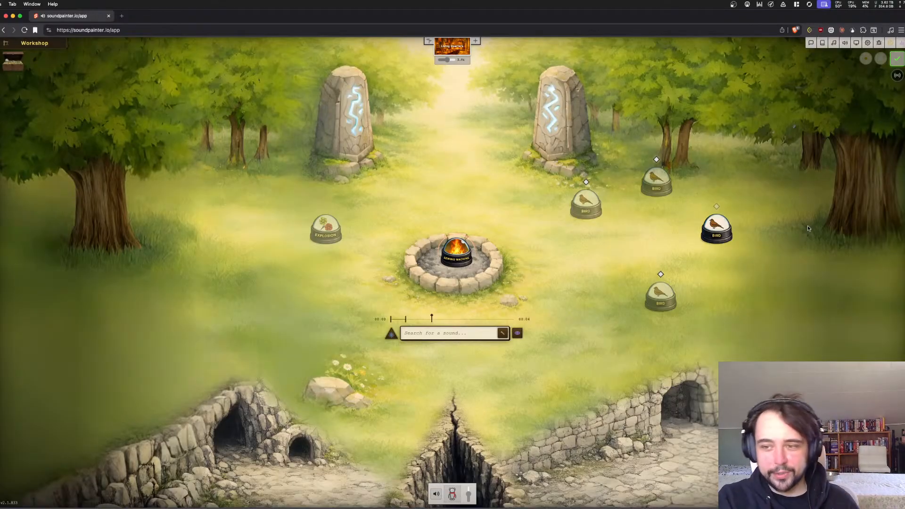
drag(750, 343, 585, 155)
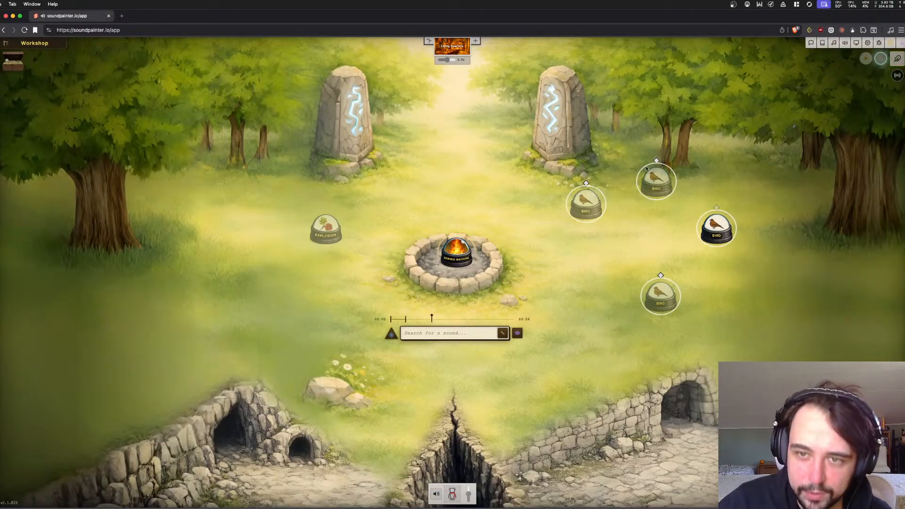
click(711, 191)
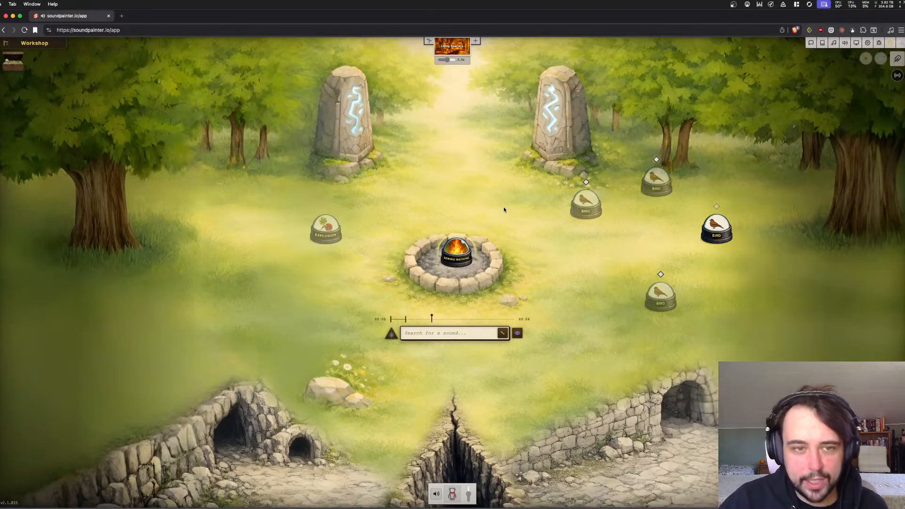
Extend the maximum sound length filter to 1:00:00, search for "crowd panic" and add the human male scream small crowd panic sound below the explosion chip
click(450, 335)
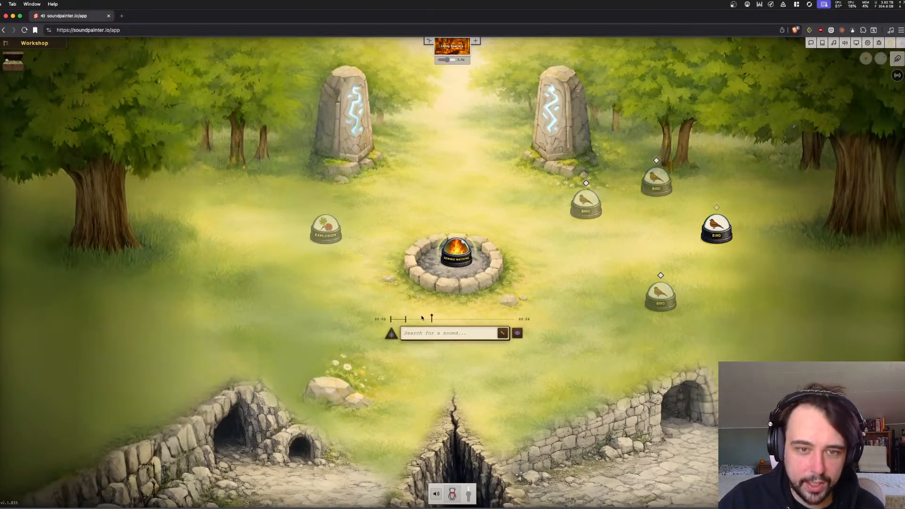
drag(405, 320, 513, 320)
click(447, 333)
text(crowd panic)
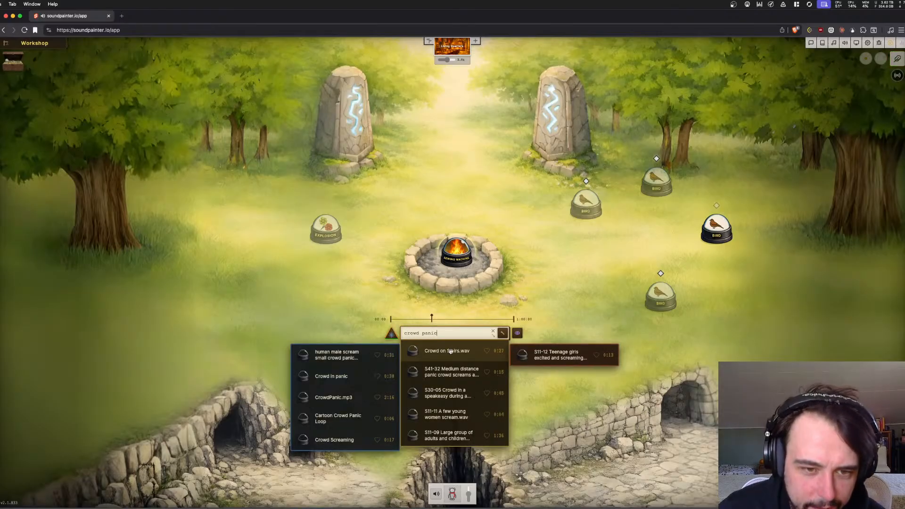
click(351, 357)
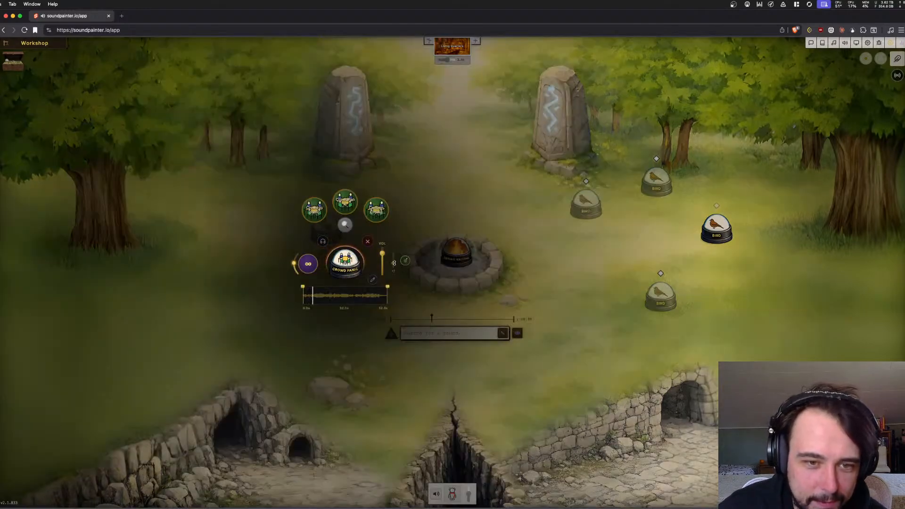
click(410, 221)
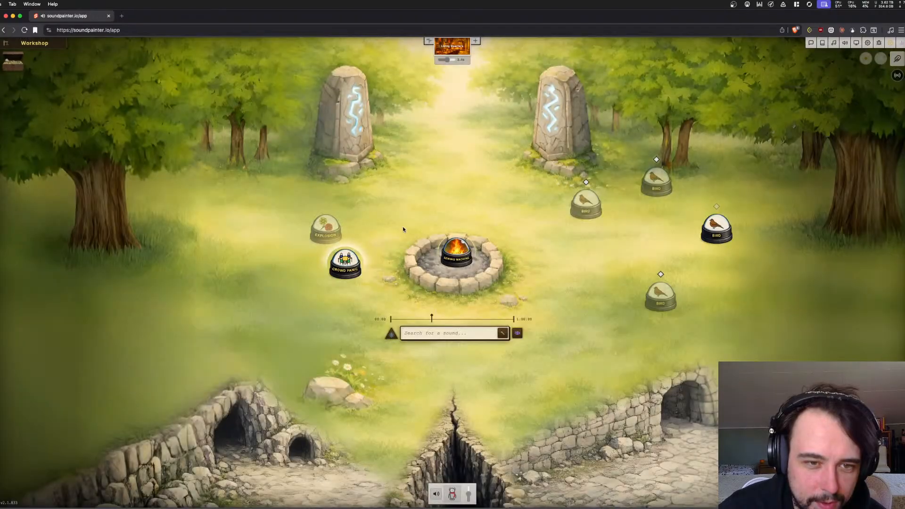
Search for "town bell", place church_bell_near.wav on the board and line it up with the explosion and crowd panic chips
click(443, 333)
text(town )
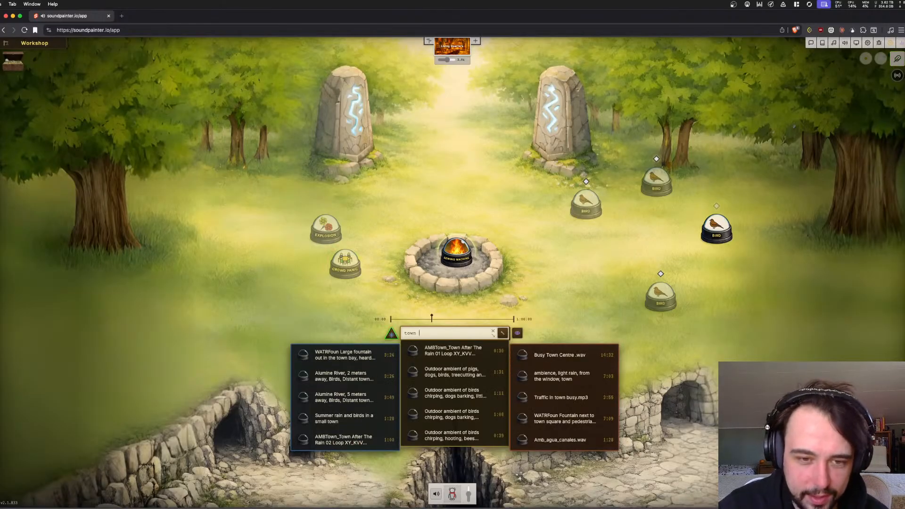
text(bell)
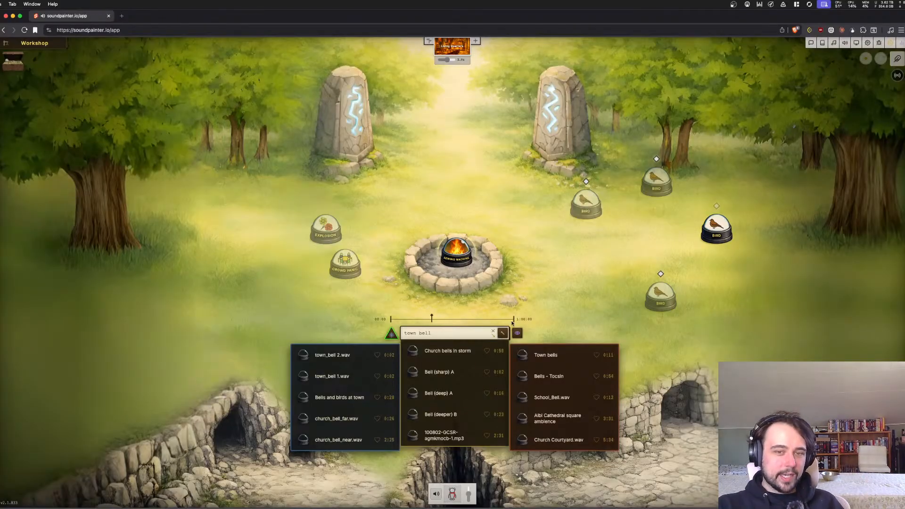
drag(390, 164, 263, 277)
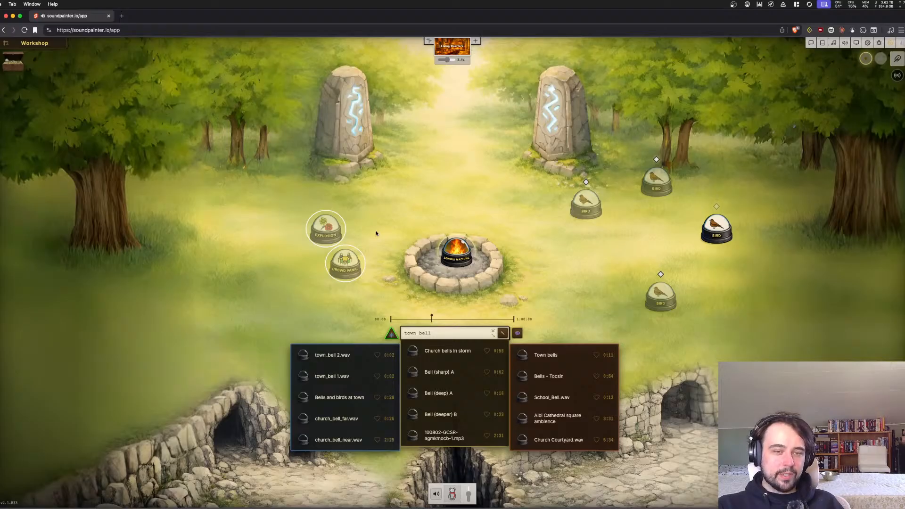
click(354, 235)
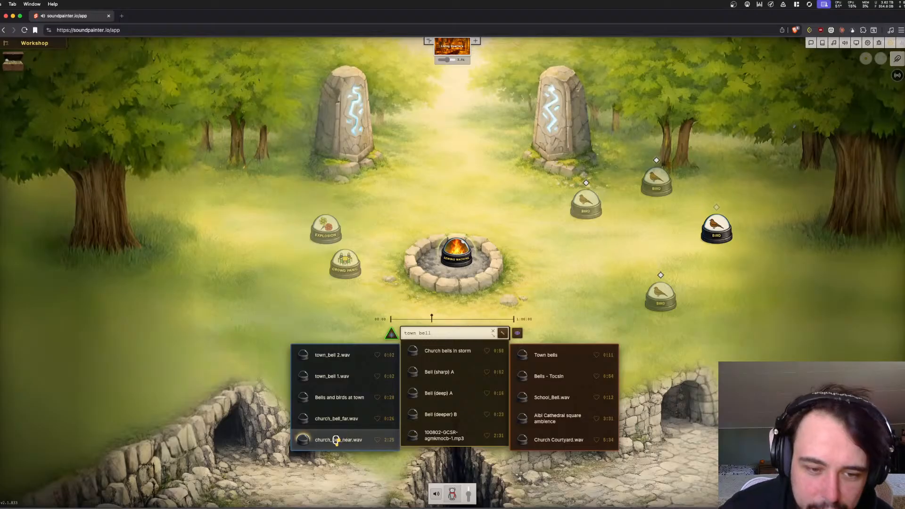
drag(335, 439, 410, 233)
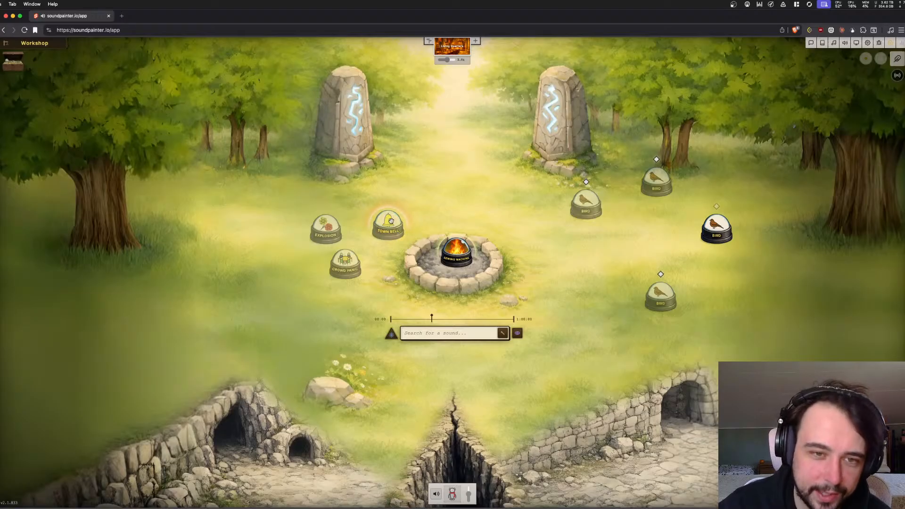
drag(390, 221, 365, 275)
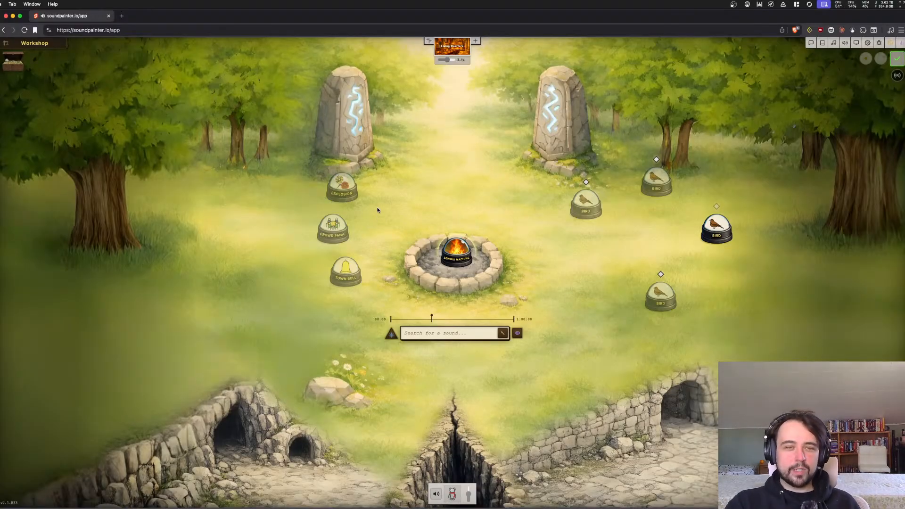
Combine the explosion, crowd panic and town bell chips into one round robin chip named "Village Raid"
drag(394, 136, 302, 292)
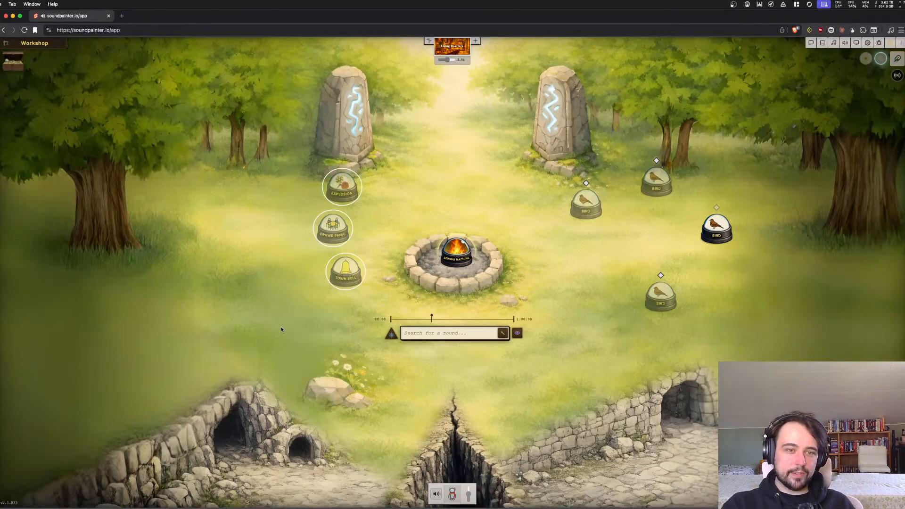
key(r)
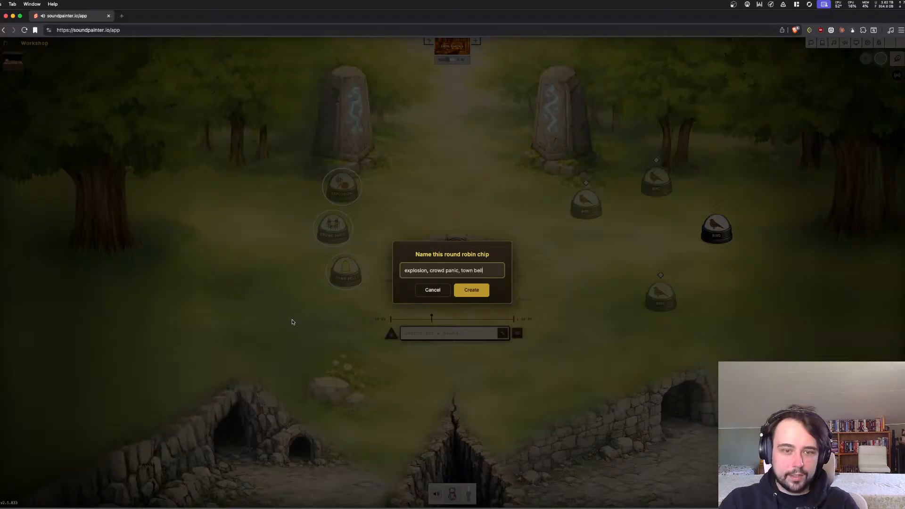
key(super+a)
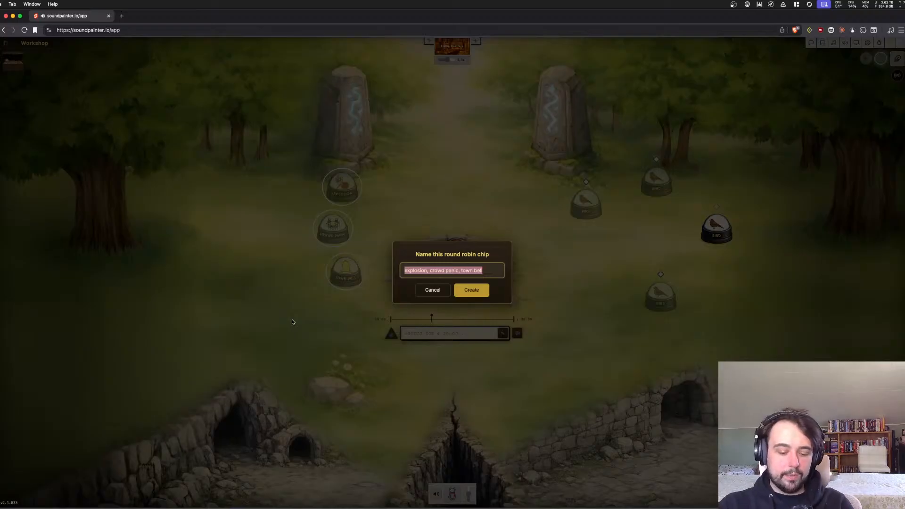
text(attack)
key(super+a)
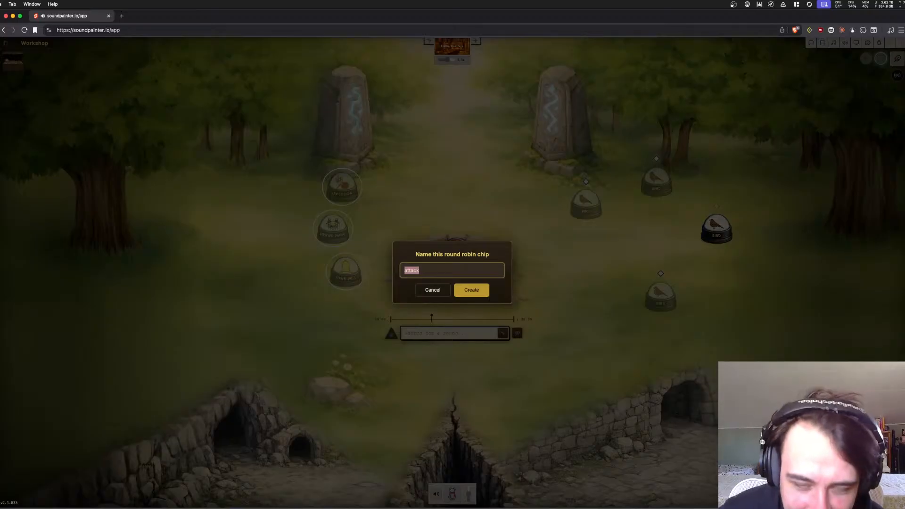
text(Village)
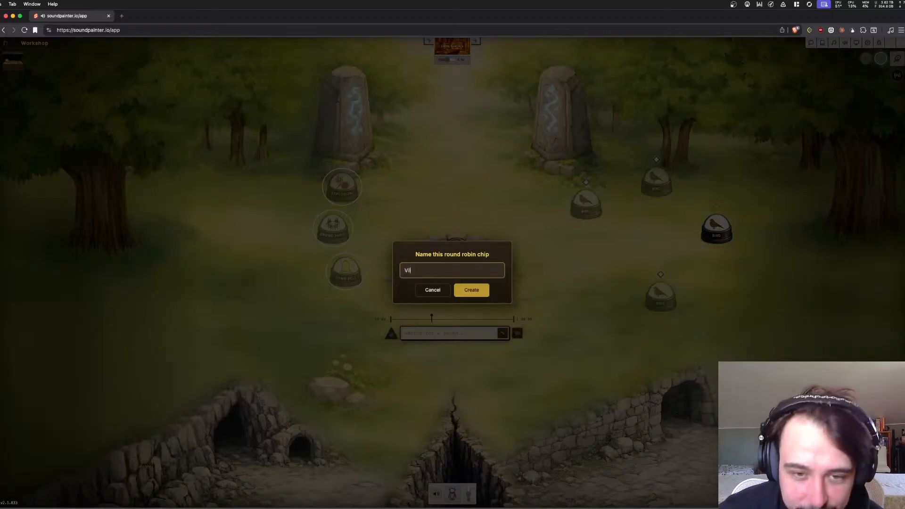
text( Raid)
key(Return)
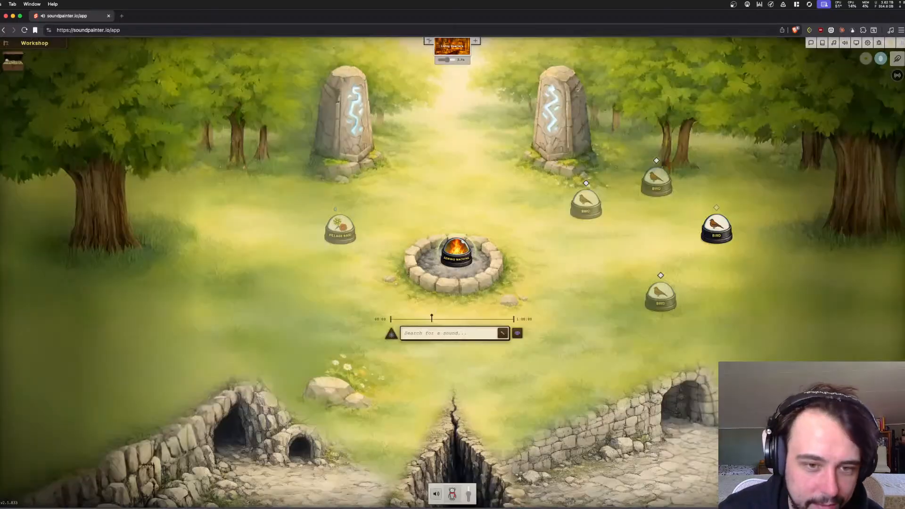
Play the Village Raid chip and open its settings to examine its three sounds
click(340, 228)
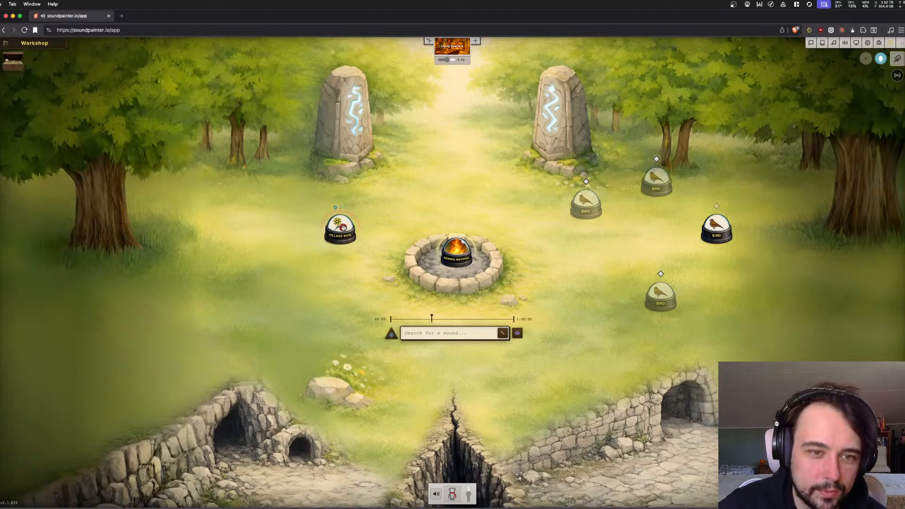
click(340, 227)
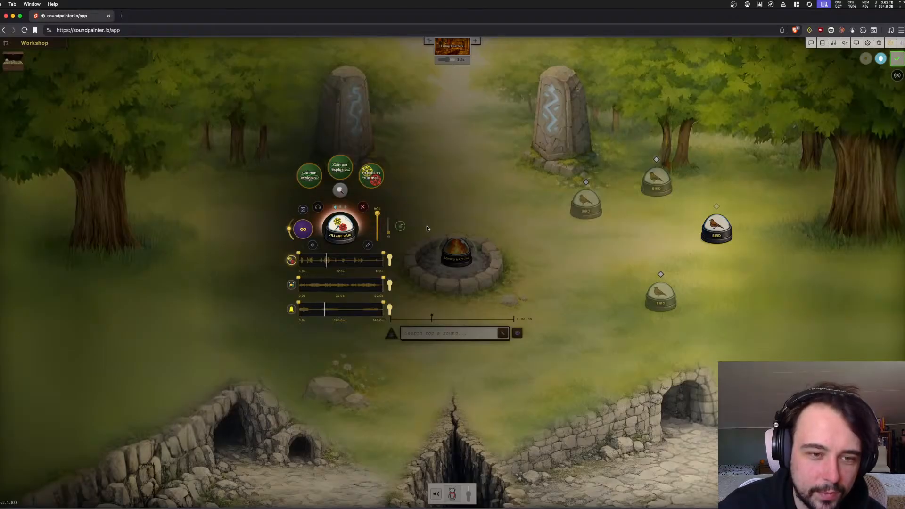
Switch to the notes and add a "bug??" entry asking whether inaudible members of a playing looping round robin chip should have playheads or be playing
key(super+Tab)
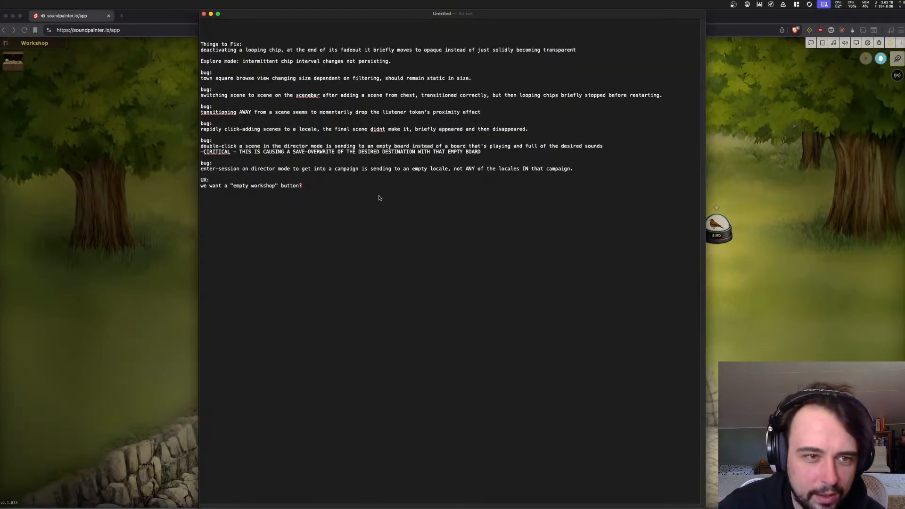
text(bug)
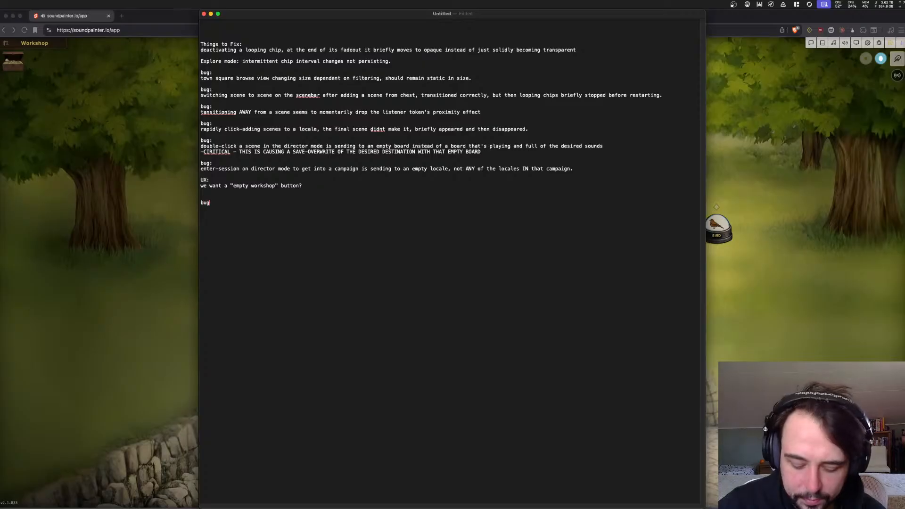
text(?? mem)
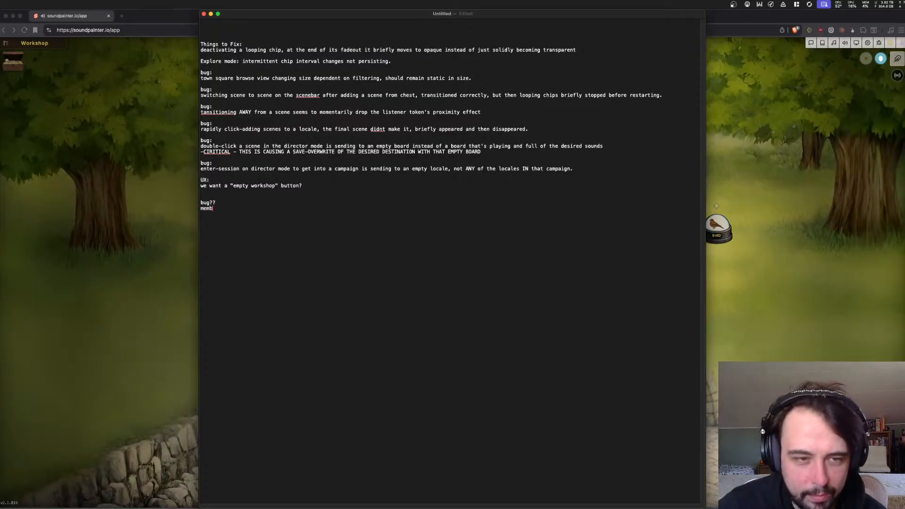
text(bers of a playing looping round ro)
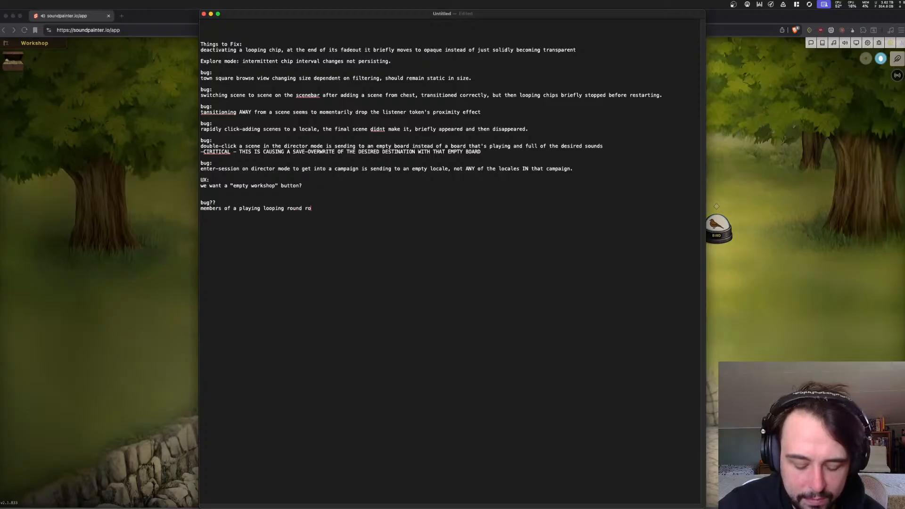
text(y need to have playheads/be playing when they're not the)
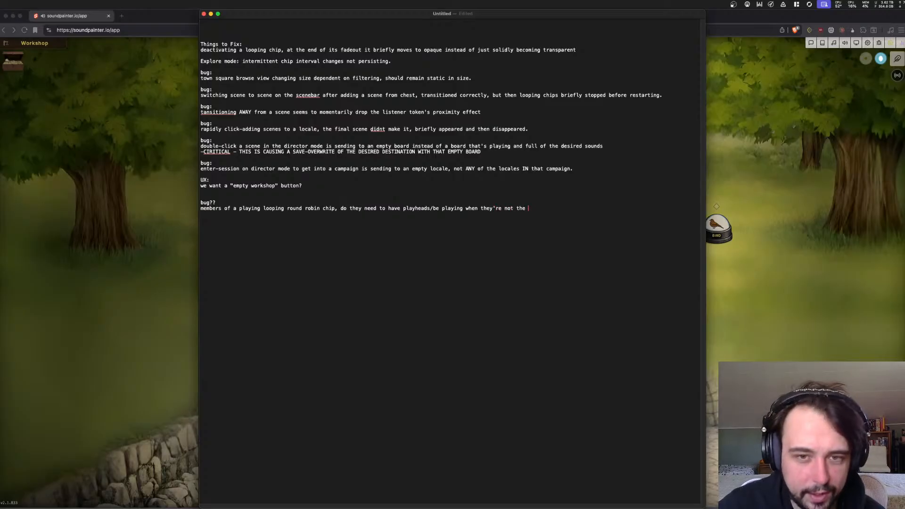
text(hip? should they?)
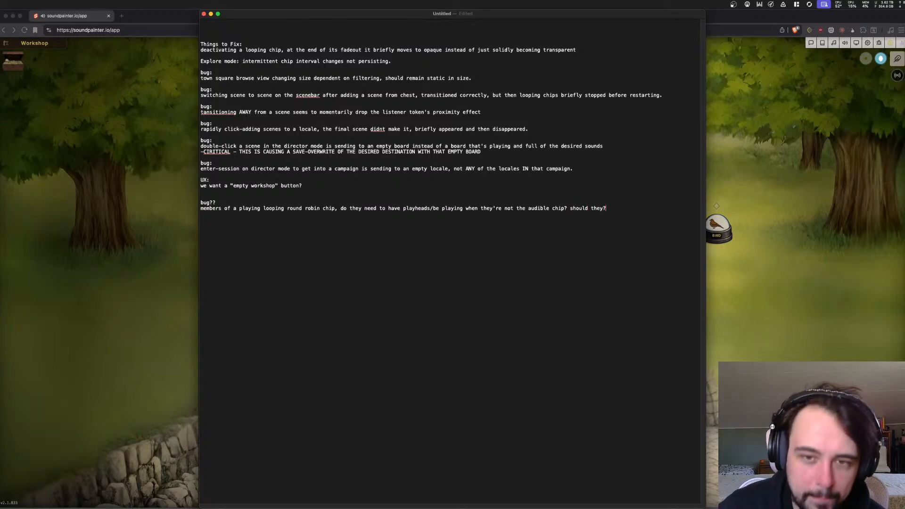
Switch back to Soundpainter and combine the four bird chips into one round robin chip named "bird, bird, bird, birdbird"
click(152, 188)
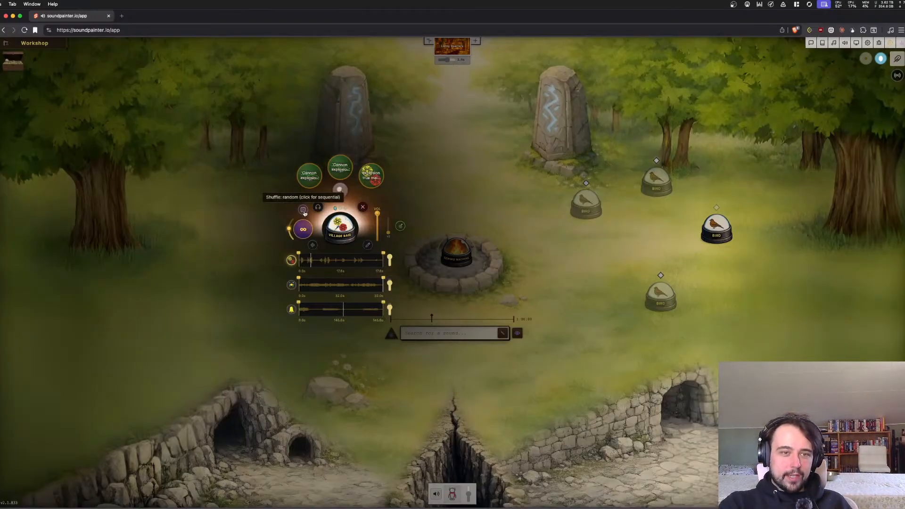
click(550, 318)
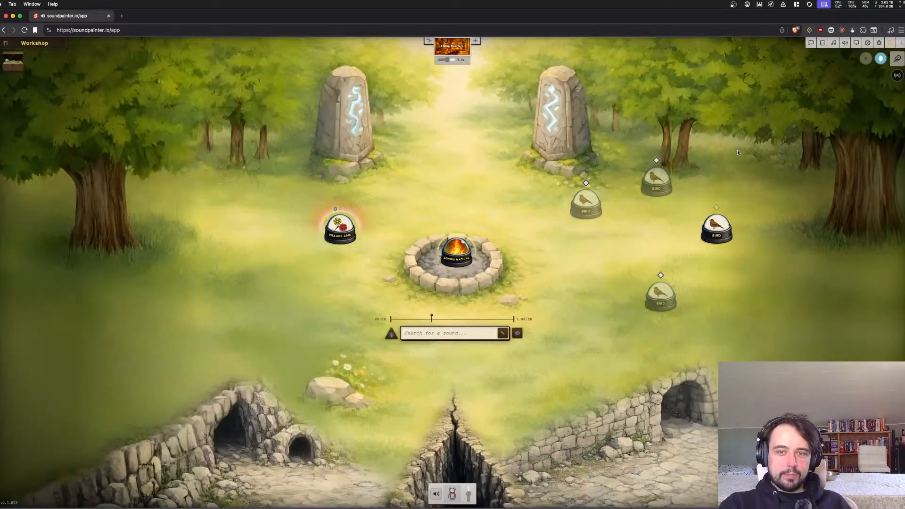
text(r)
text(bird, bird, birdbir)
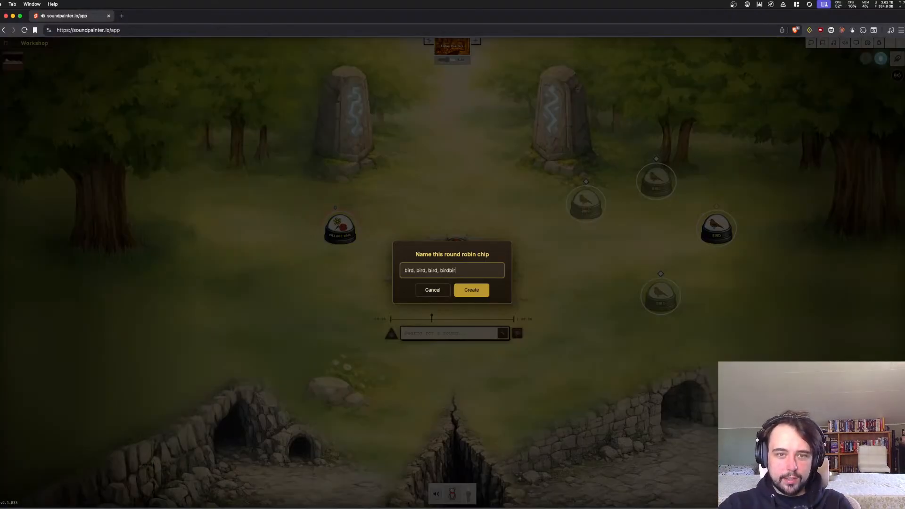
text(d)
key(Return)
Rename the new bird round robin chip "birds" and close its settings
click(662, 234)
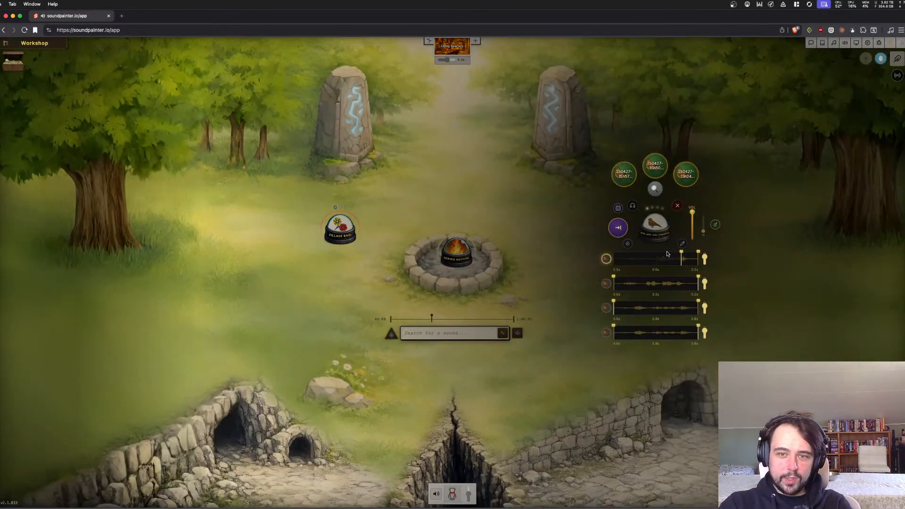
text(birds)
key(Return)
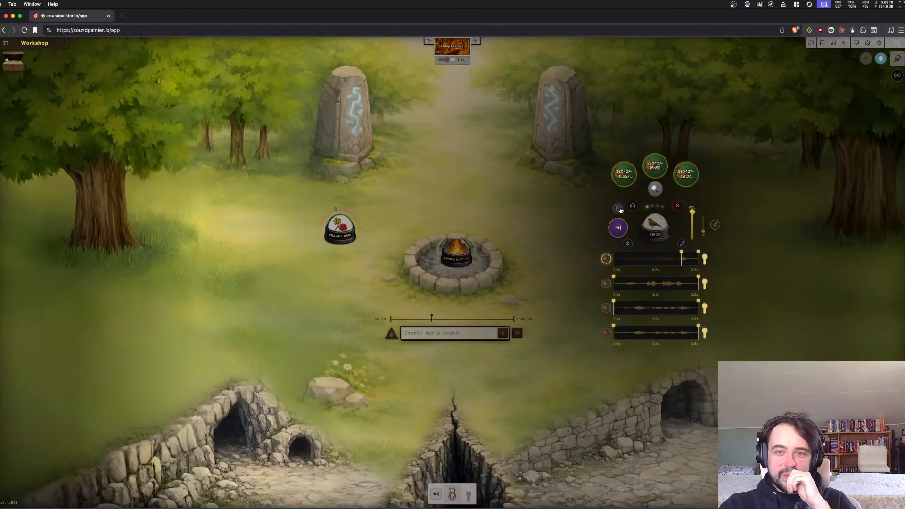
click(696, 210)
Play the birds chip repeatedly and check in its settings how it cycles through its four sounds
click(655, 231)
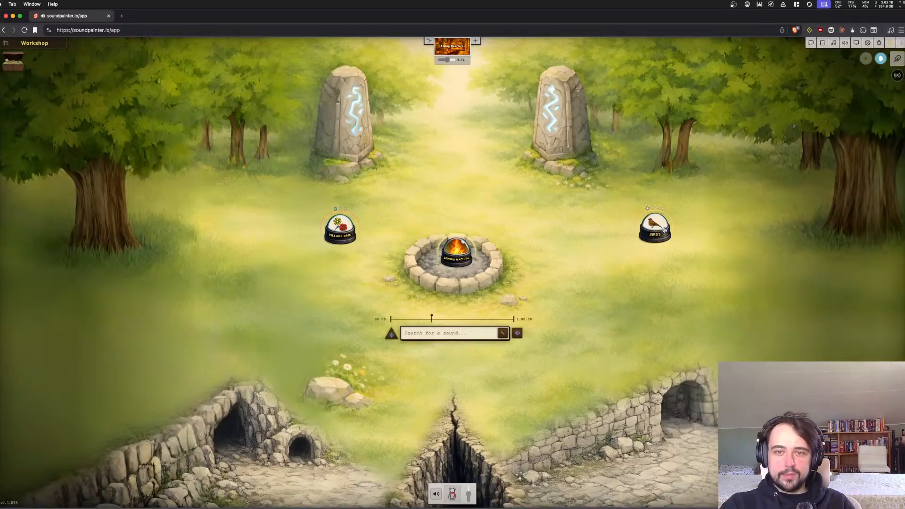
click(655, 232)
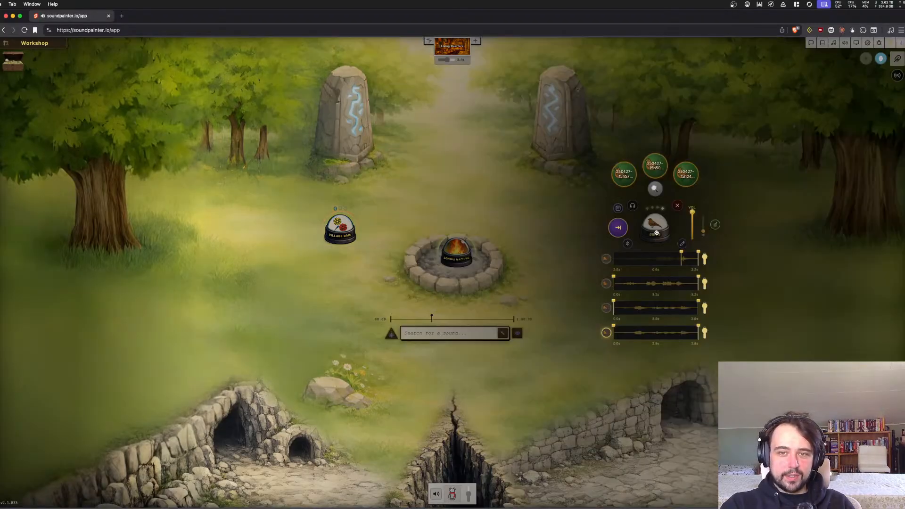
click(689, 208)
click(647, 230)
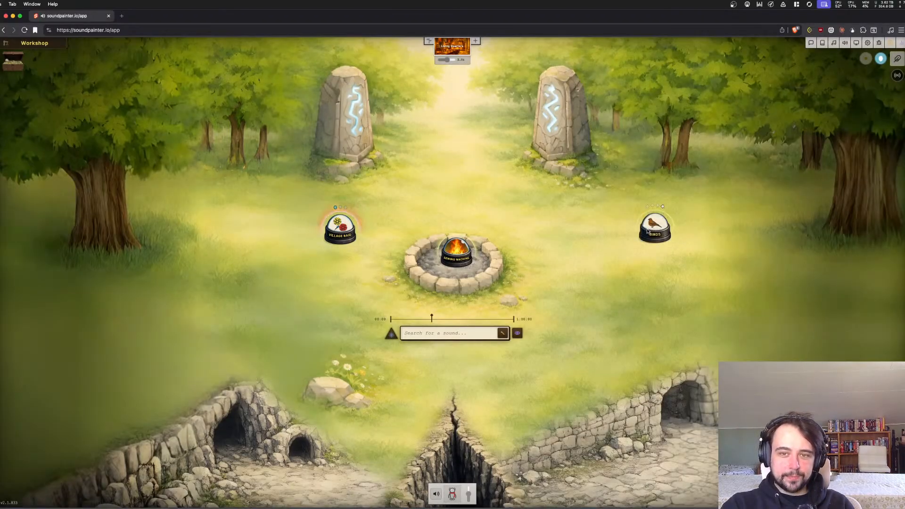
Change the Village Raid chip's shuffle mode from random to sequential and close its settings
right_click(339, 230)
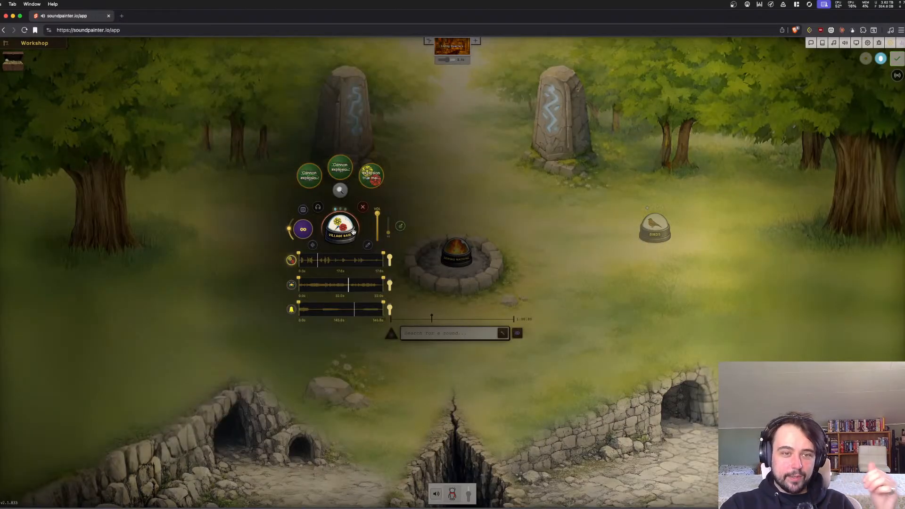
click(303, 210)
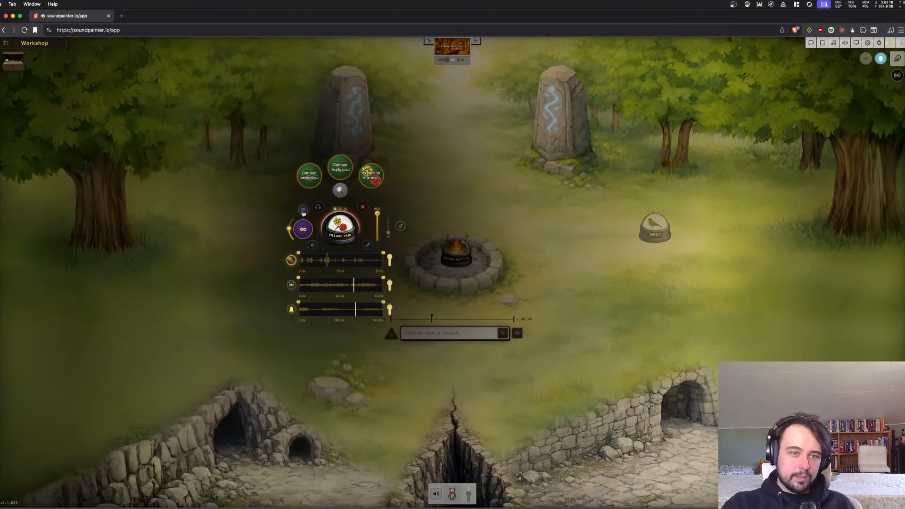
click(575, 206)
Move the Village Raid chip into the left cave mouth and the fire chip from the stone ring into the central crevice
drag(336, 236, 276, 222)
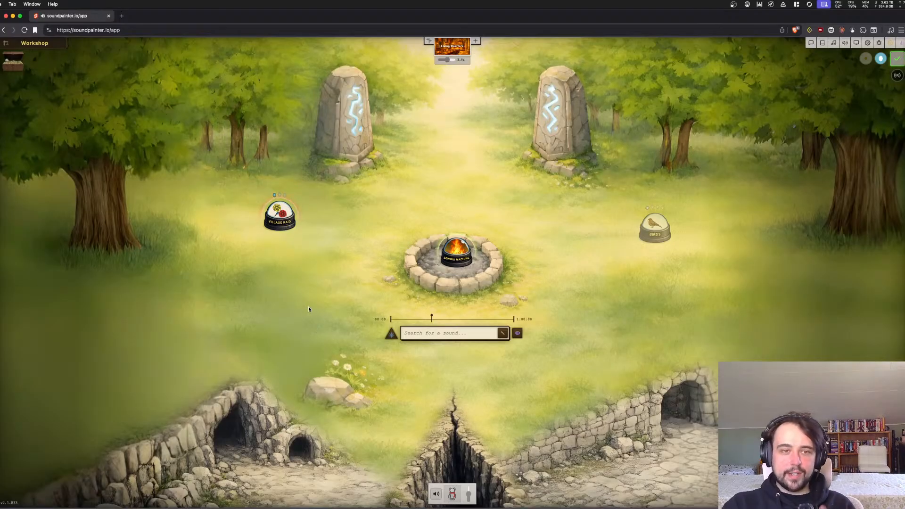
drag(279, 216, 245, 435)
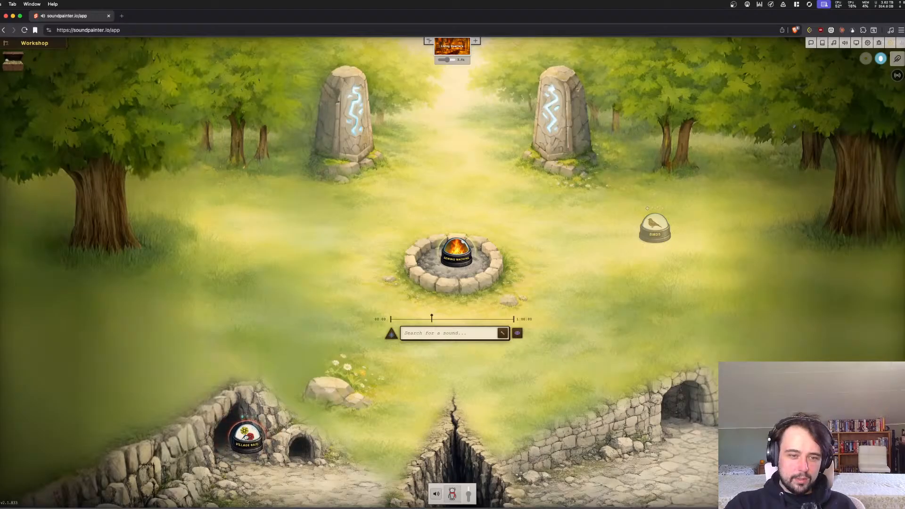
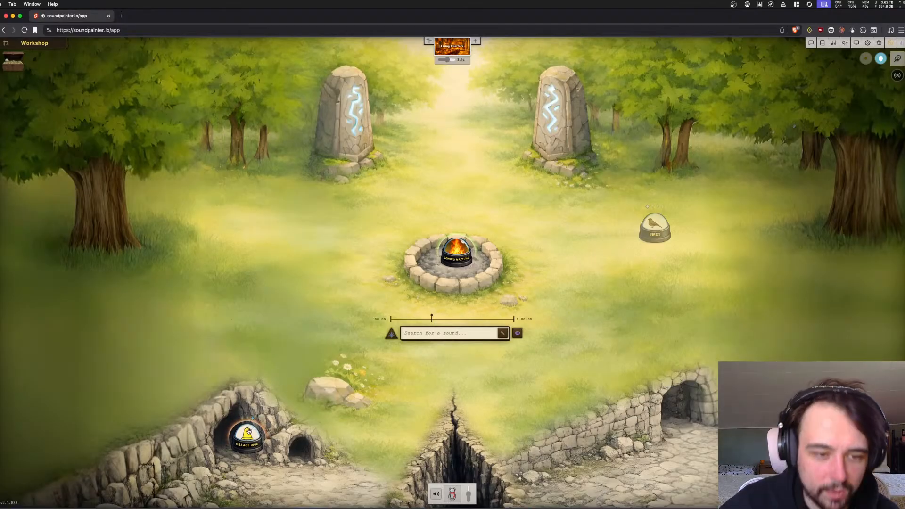
drag(458, 230, 454, 462)
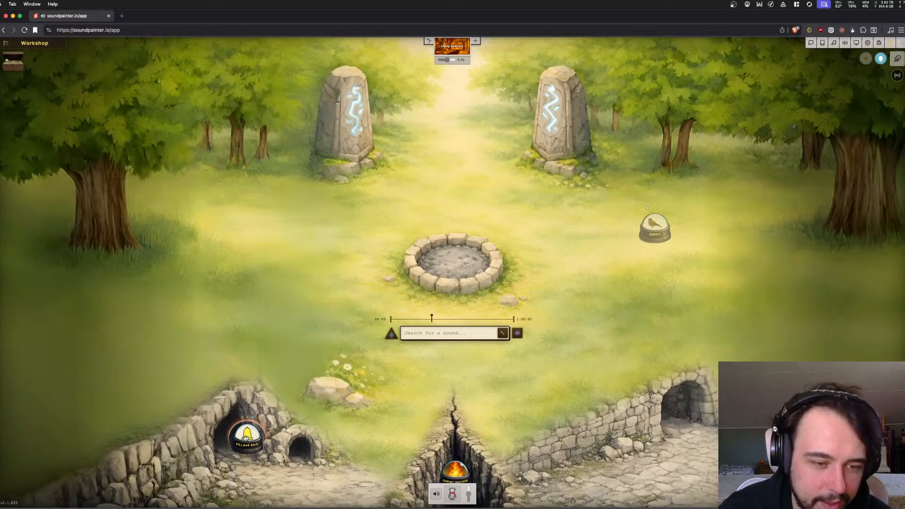
Move the Village Raid chip back to the clearing beside the stone ring and split it into its separate sound chips
drag(248, 440, 312, 271)
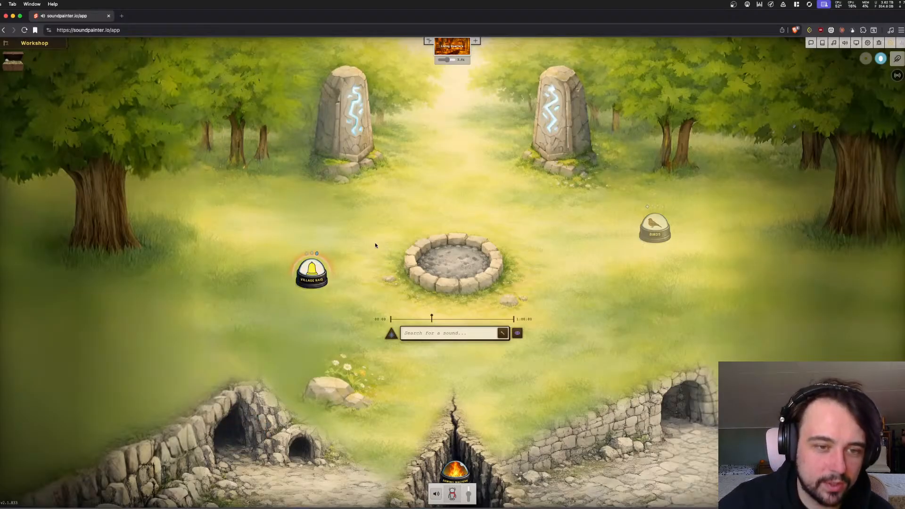
click(316, 275)
click(378, 227)
click(301, 274)
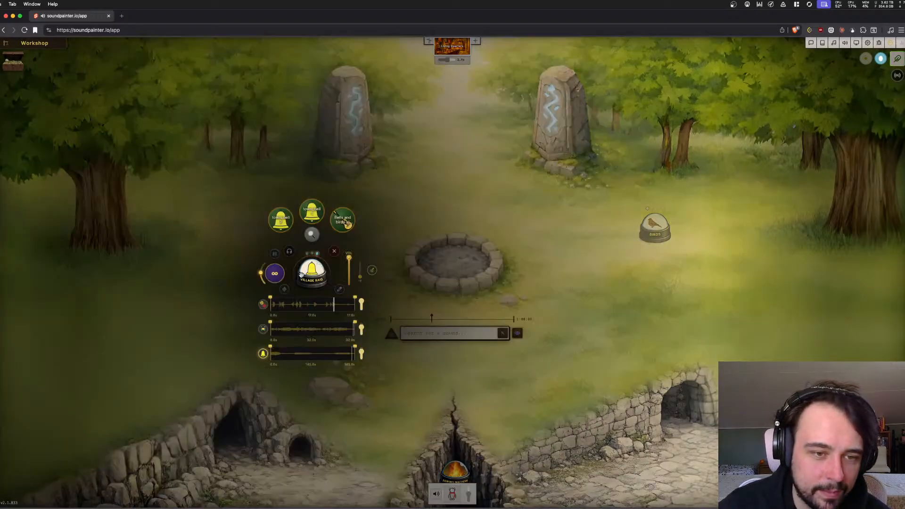
click(284, 291)
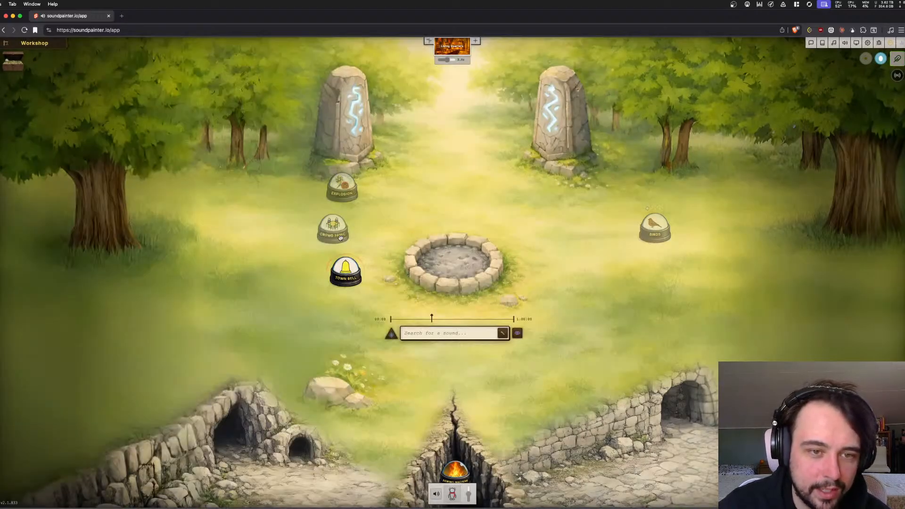
Spread the town bell, crowd panic and explosion chips apart across the left side of the clearing
drag(342, 267, 302, 358)
drag(333, 233, 267, 291)
drag(343, 196, 253, 205)
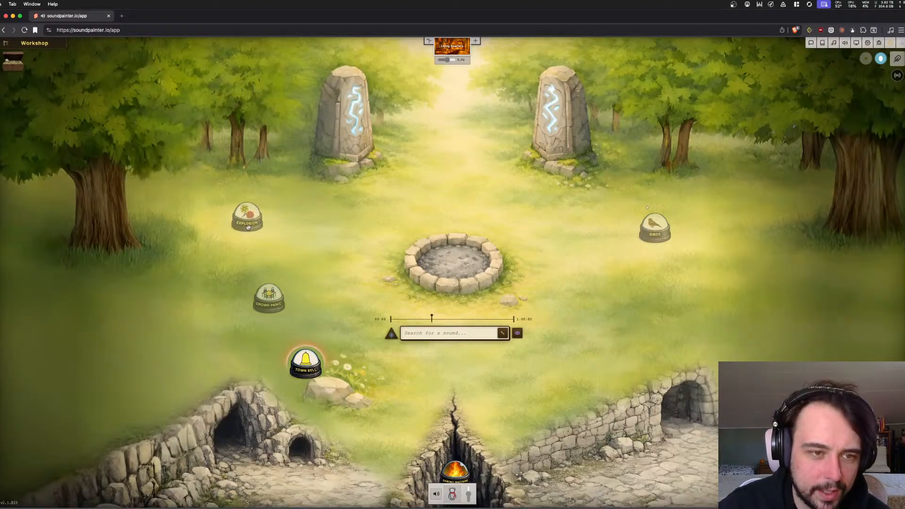
Place the listener token near the explosion chip, move it down between the crowd panic and town bell chips, and widen its hearing radius
drag(451, 493, 293, 199)
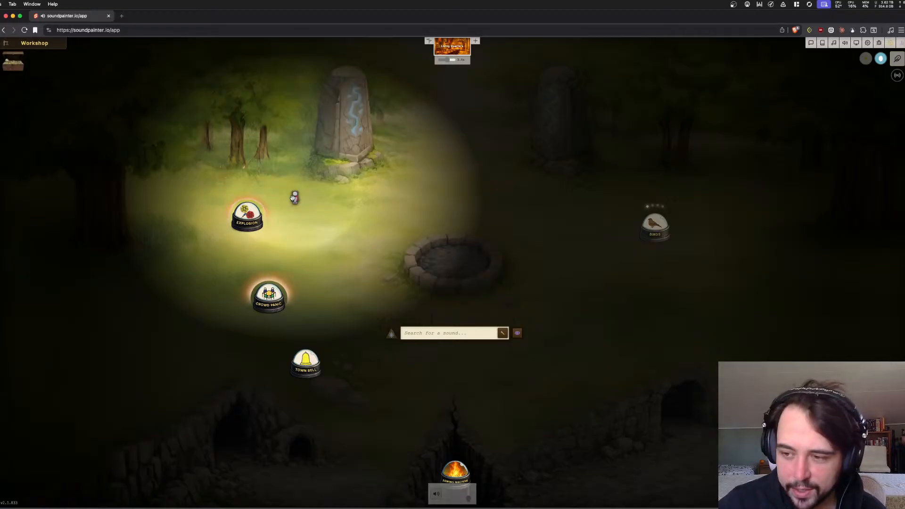
mouse_move(295, 196)
mouse_down()
mouse_move(283, 210)
mouse_move(277, 275)
mouse_move(306, 293)
mouse_move(304, 333)
mouse_up()
scroll(306, 294, up, 2)
Trim the town bell chip to a short section at the start of its sound and close its settings
click(312, 365)
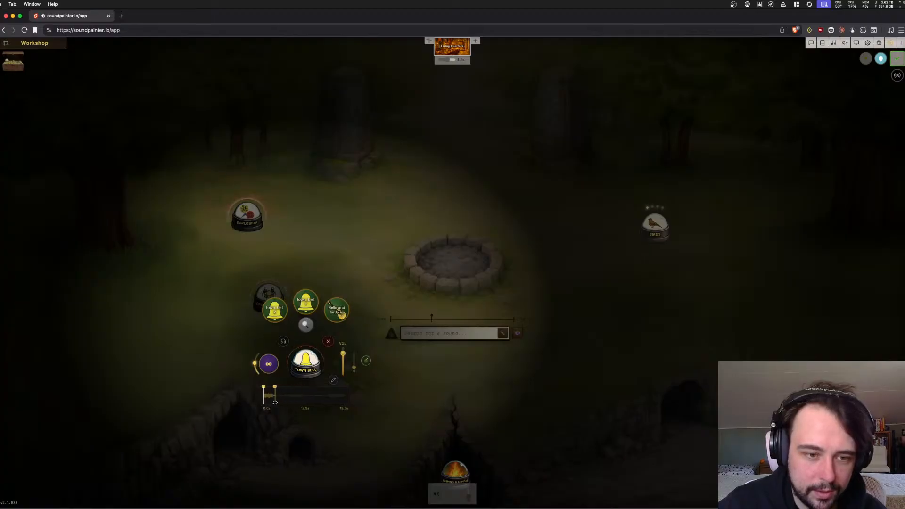
click(367, 236)
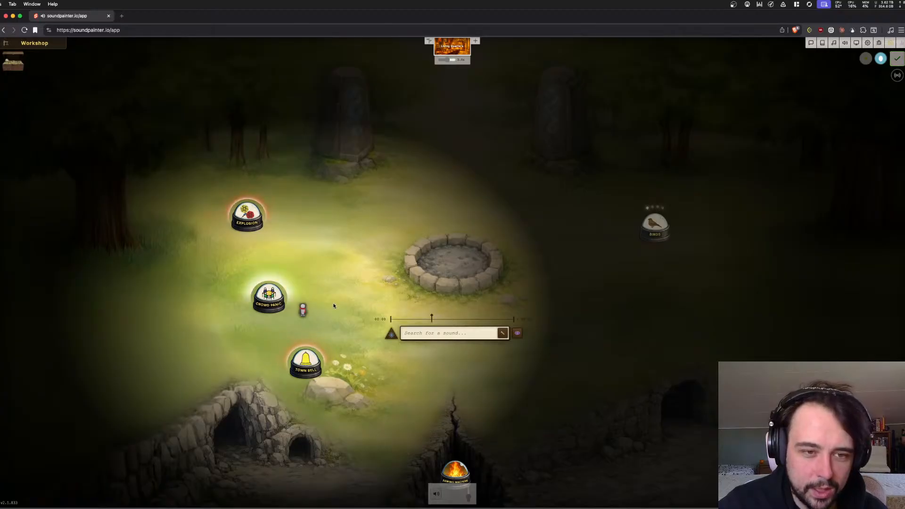
Shift the listener token slightly up beside the crowd panic chip and examine that chip's settings
drag(303, 309, 312, 295)
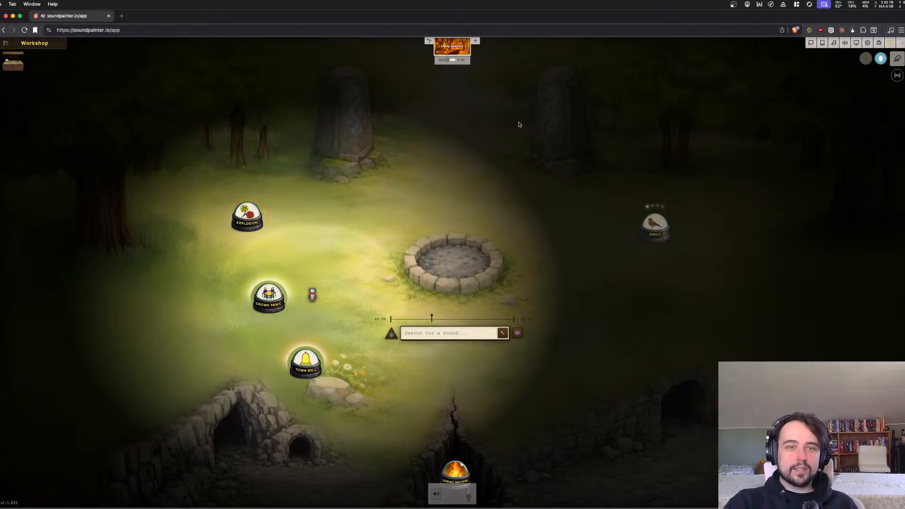
click(282, 302)
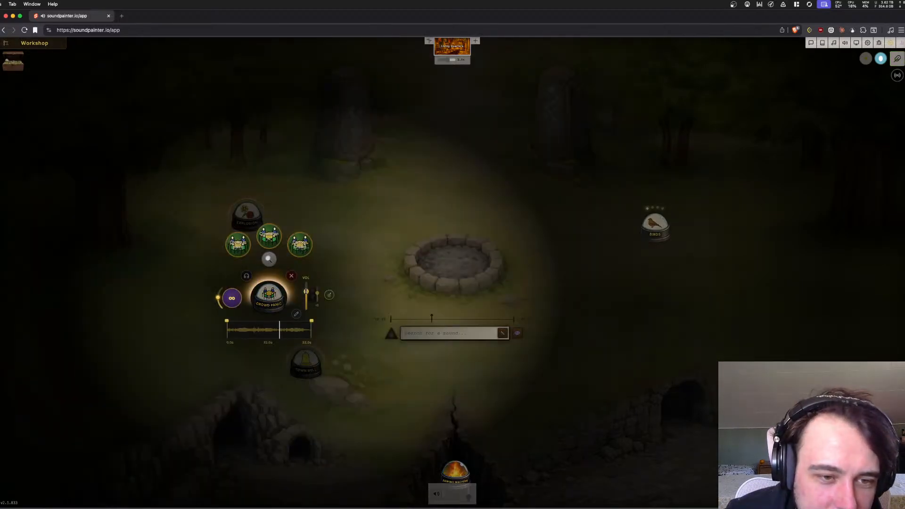
click(342, 265)
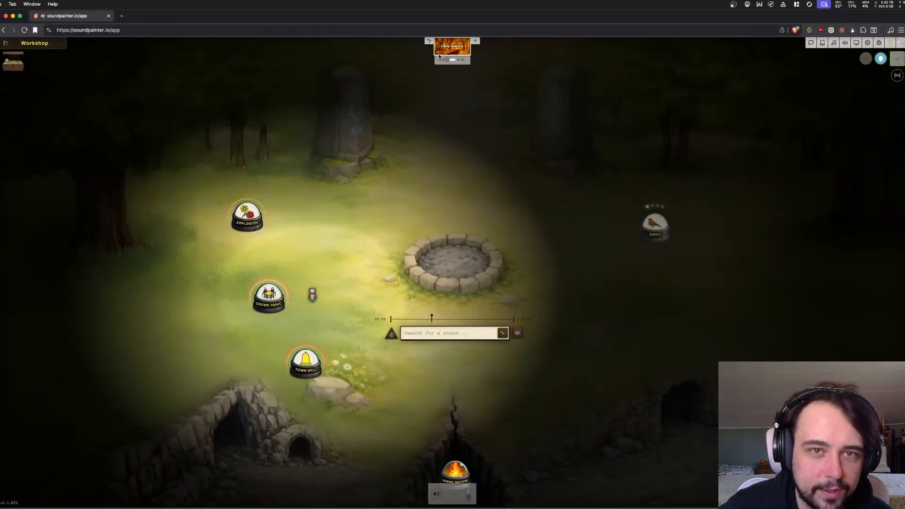
Move the listener token into the central stone ring and settle it on the ring's upper rim
drag(312, 294, 450, 256)
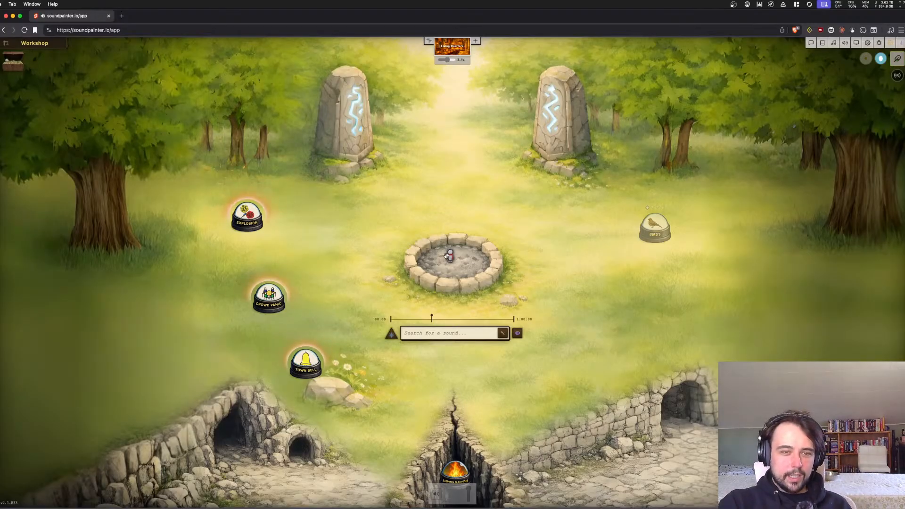
mouse_move(450, 256)
mouse_down()
mouse_move(418, 236)
mouse_move(298, 229)
mouse_move(334, 239)
mouse_move(475, 235)
mouse_move(379, 248)
mouse_move(445, 249)
mouse_up()
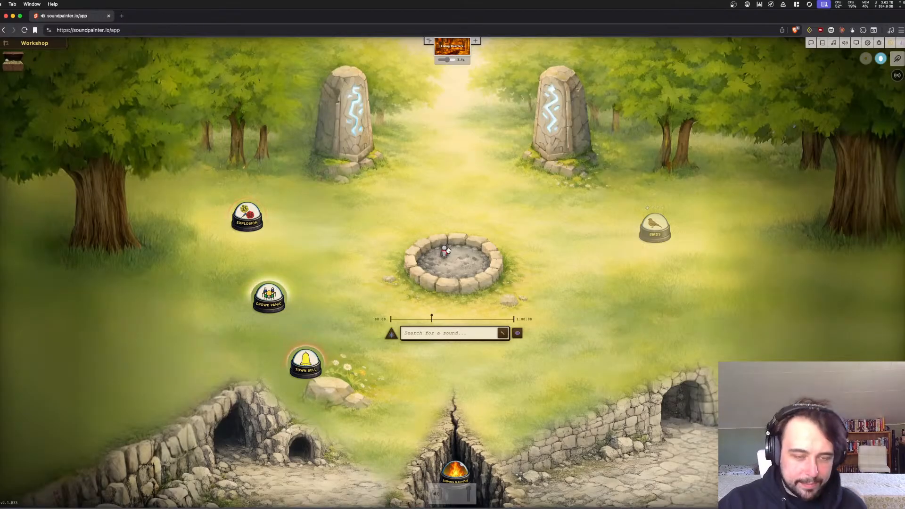
drag(445, 249, 465, 233)
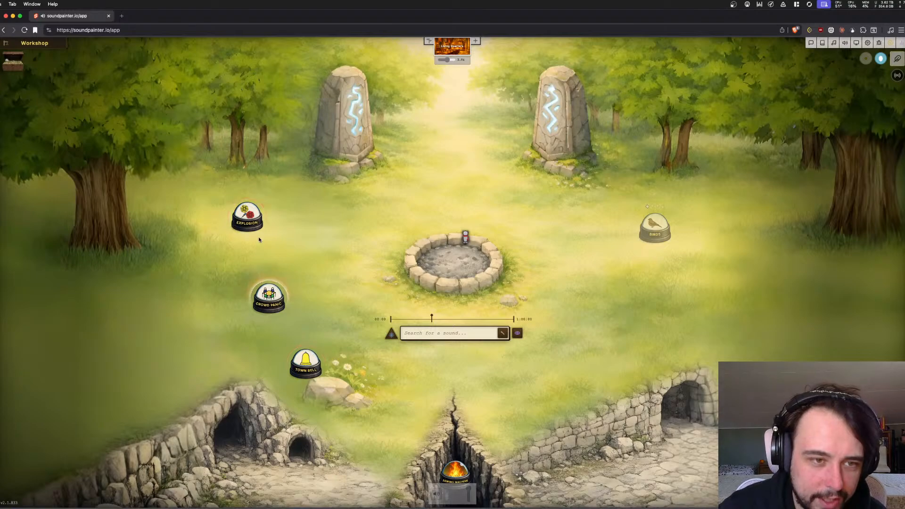
Move the crowd panic chip onto the paving below the right cave and the town bell chip to the left cave, and open town bell's settings
drag(274, 302, 650, 468)
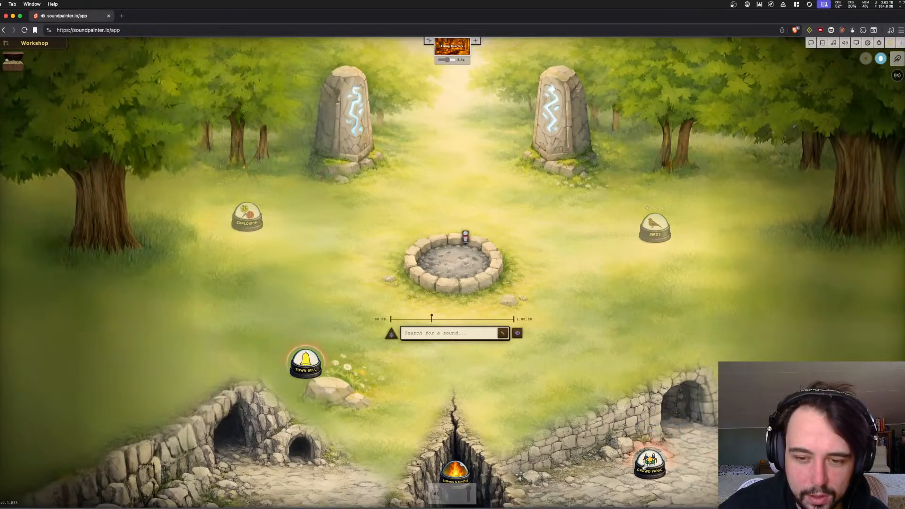
drag(306, 360, 294, 452)
click(256, 452)
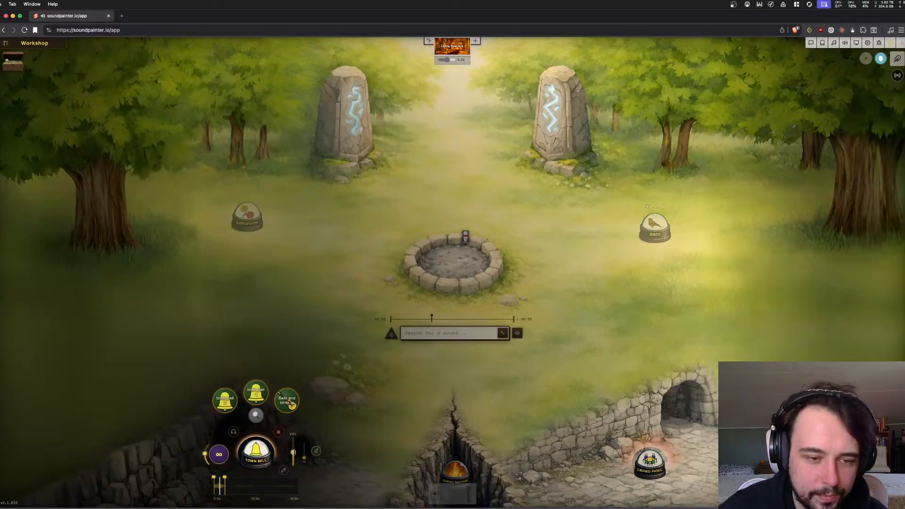
Close town bell's settings, search for "sword fight" with a longer minimum duration, and place SwordBattle1.wav on the grass left of the stone ring
click(492, 444)
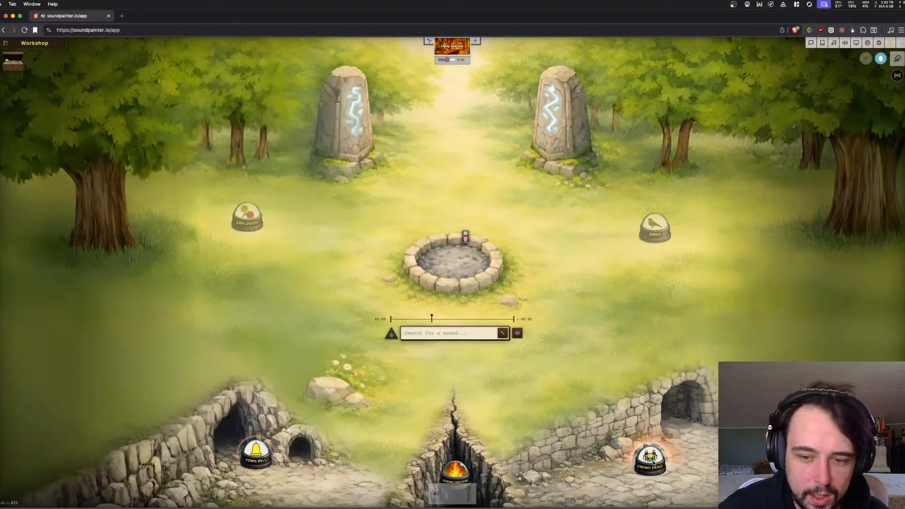
click(459, 331)
text(a)
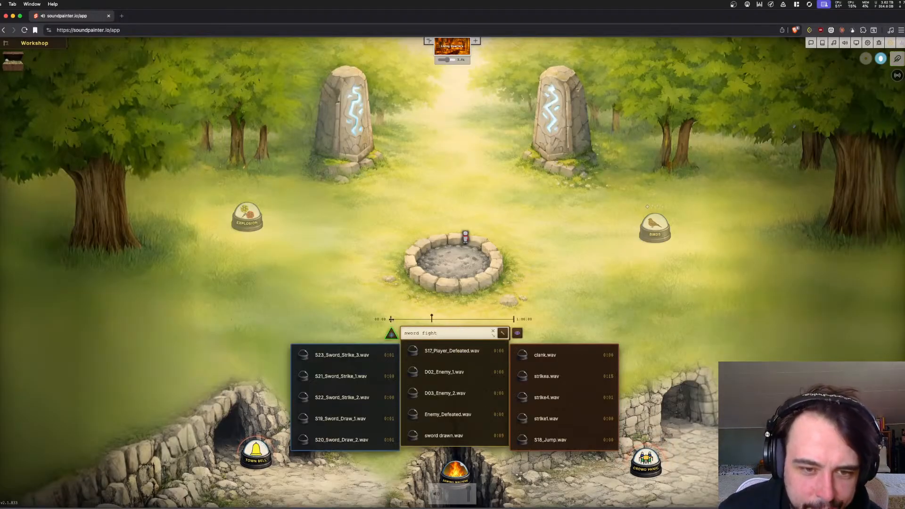
drag(429, 324, 437, 324)
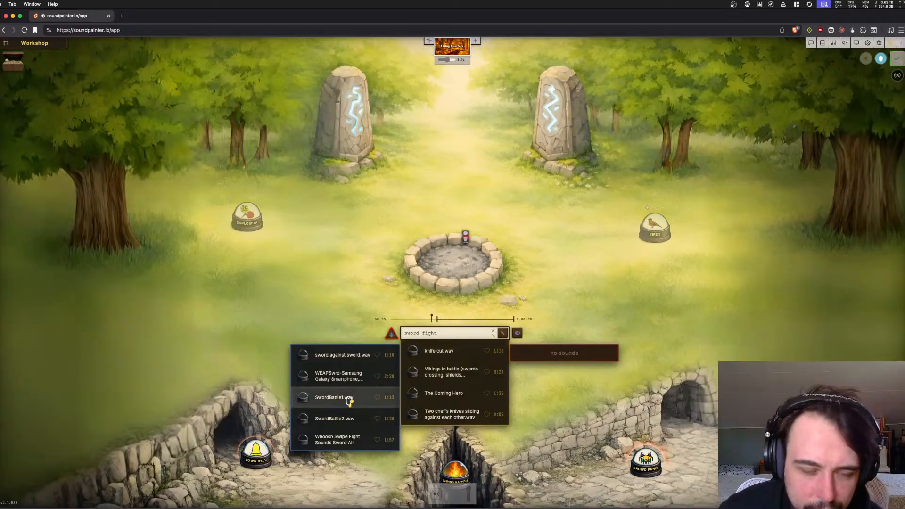
click(348, 398)
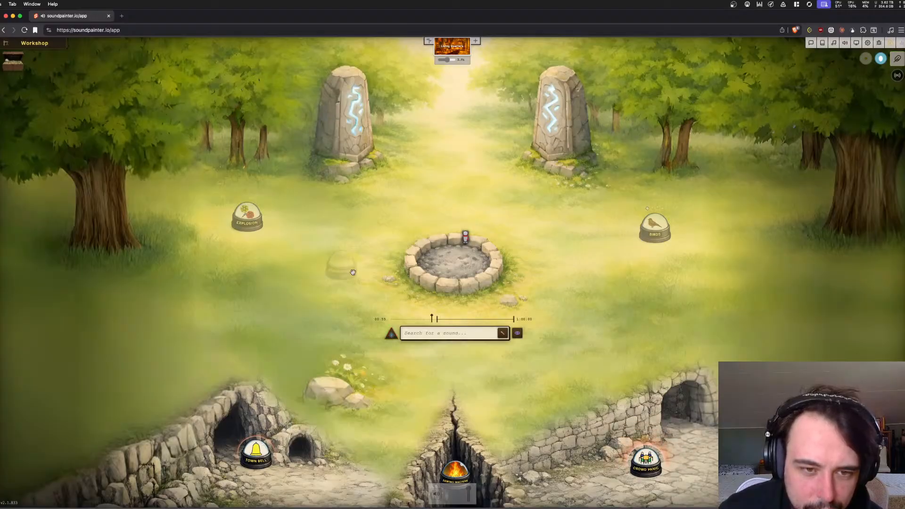
Search for "sword battle", add SwordBattle2.wav at the ring's left rim, and make it an interval sound trimmed to its opening section
text(sword battle)
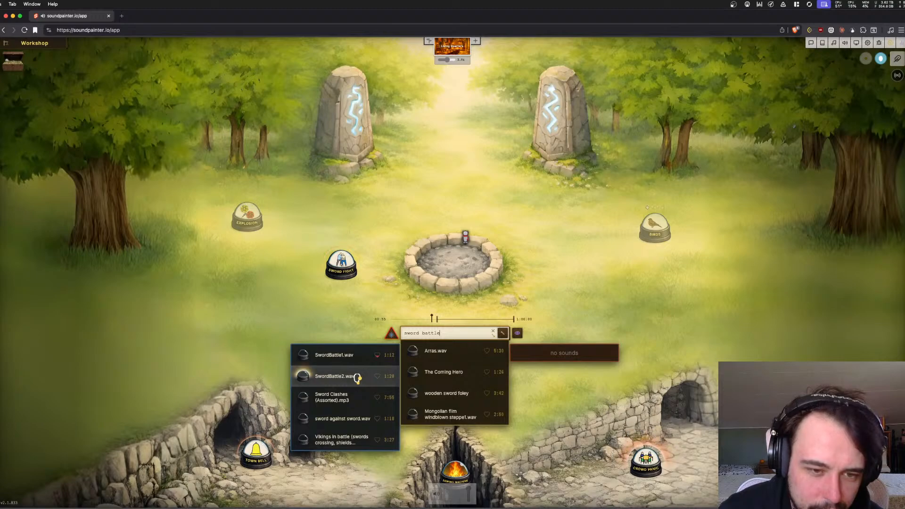
drag(358, 378, 446, 277)
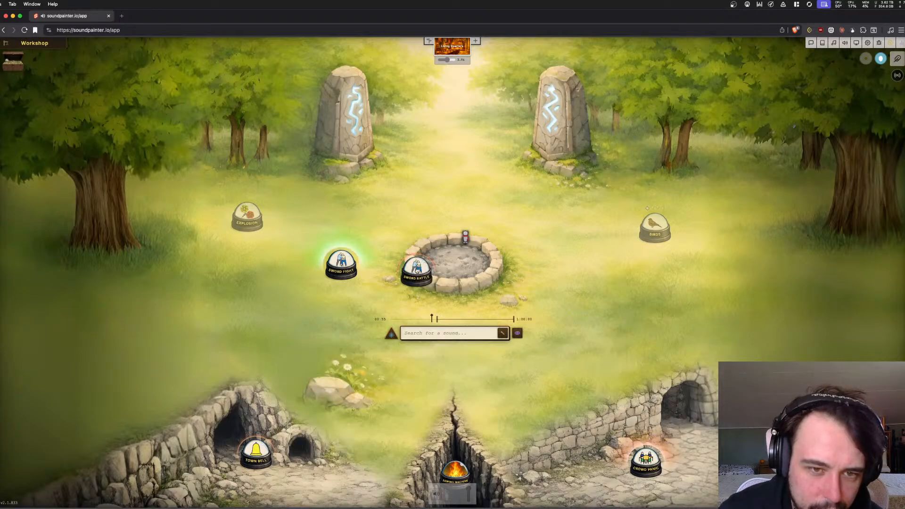
click(416, 269)
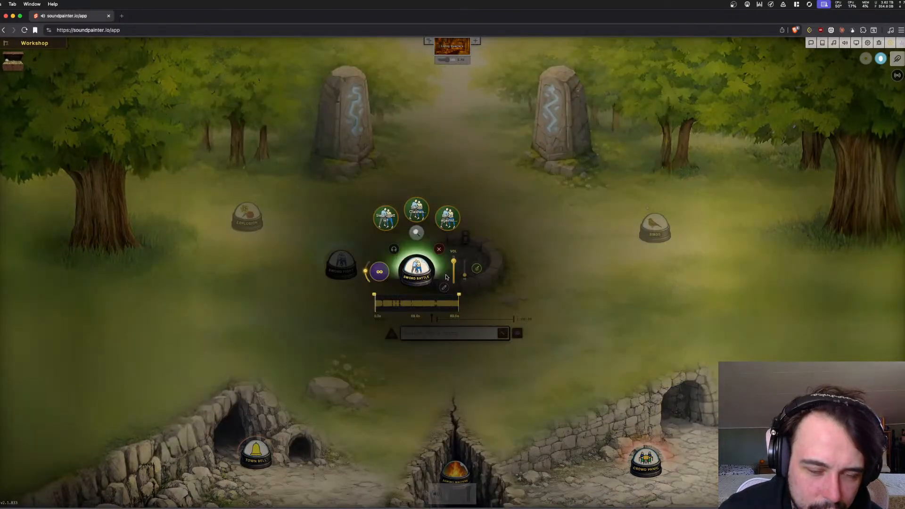
click(380, 272)
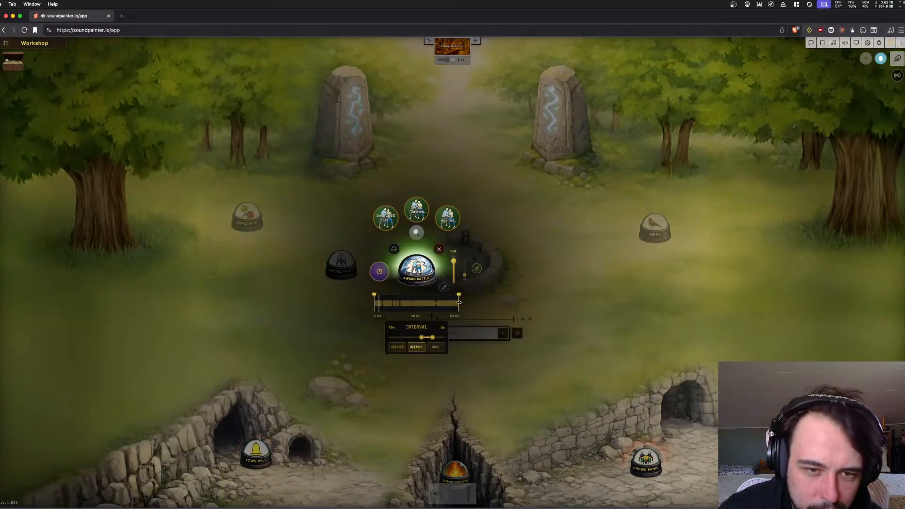
drag(459, 302, 397, 307)
click(578, 268)
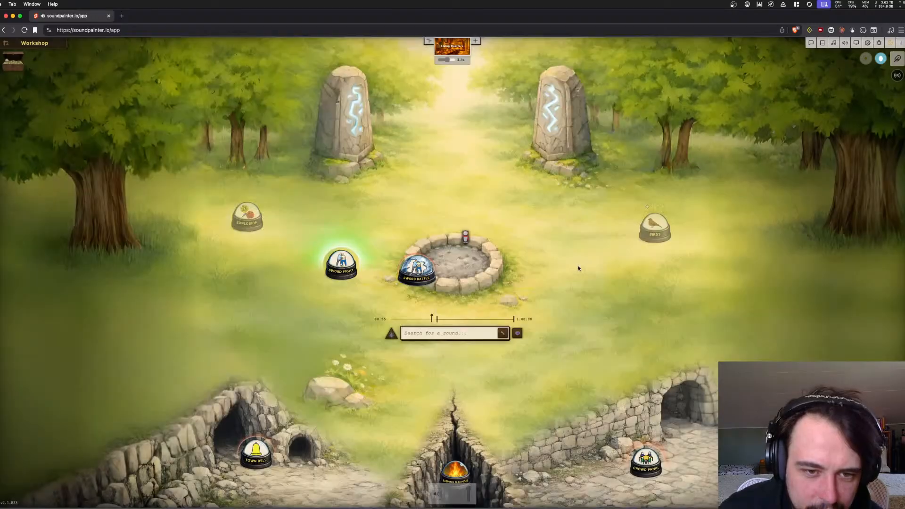
Place two playing copies of the sword battle chip above the ring, trimmed to a middle section and an end section of the sound
drag(419, 277, 424, 206)
key(super+v)
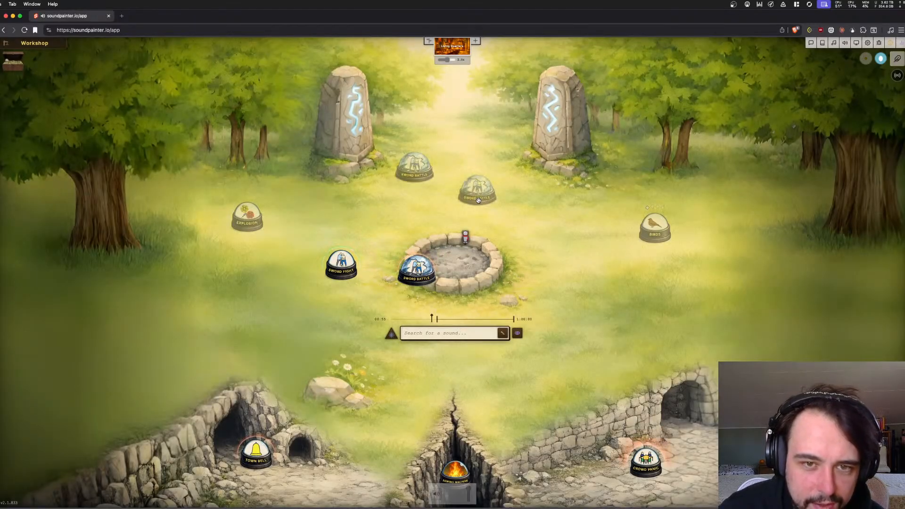
click(477, 190)
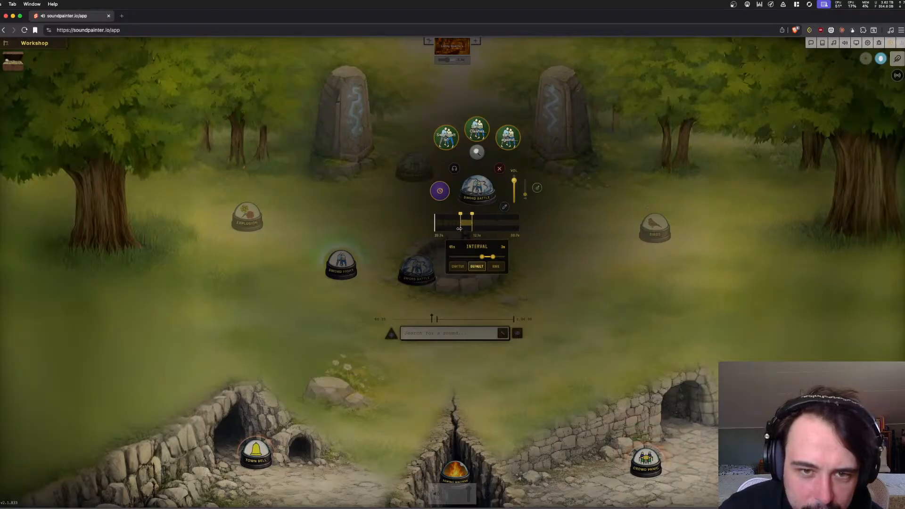
click(621, 160)
click(415, 168)
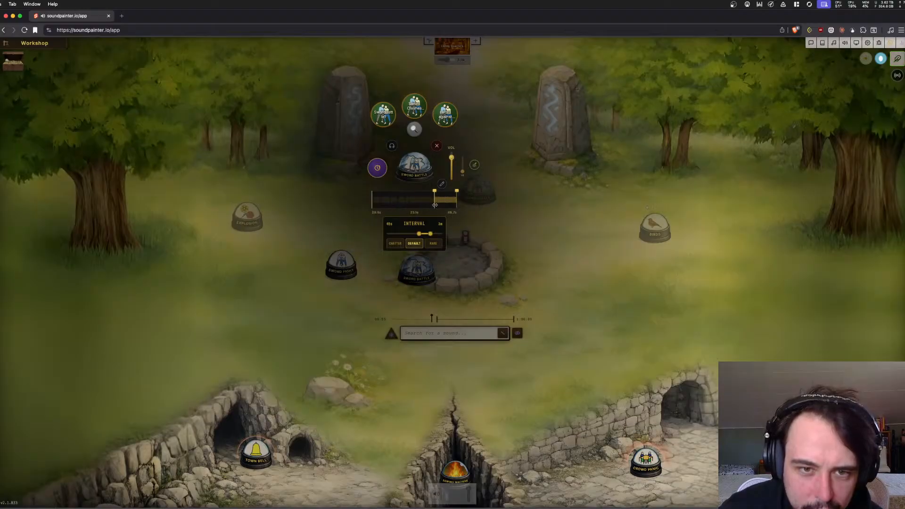
click(568, 200)
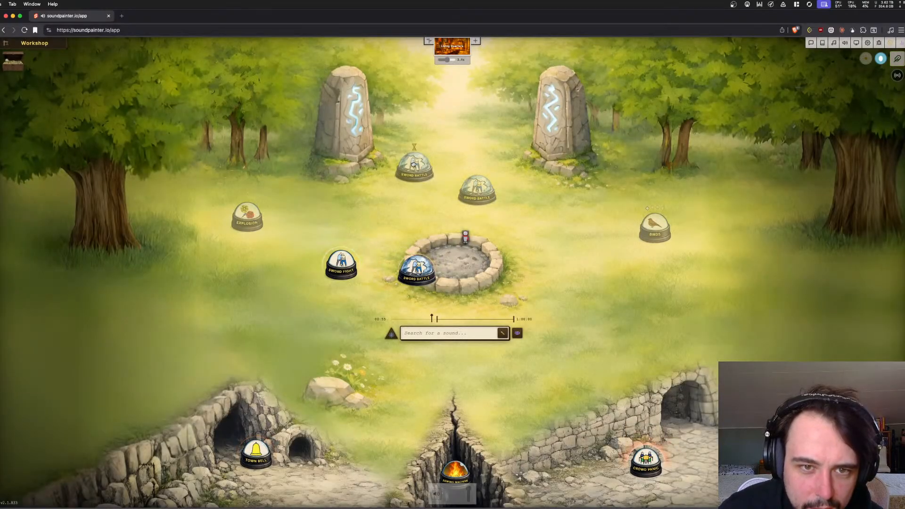
click(475, 187)
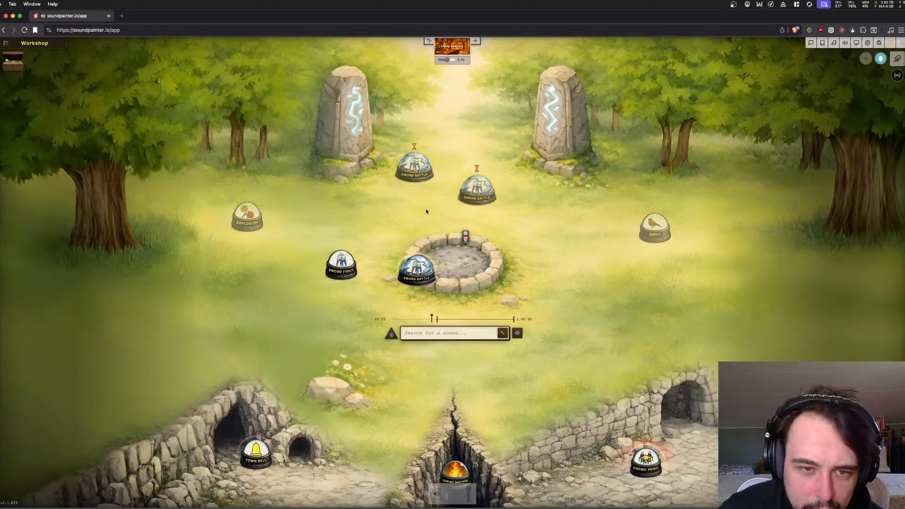
Move the left sword battle copy down beside the ring and lower the volume of the sword battle chip on the rim
drag(421, 174, 402, 231)
click(417, 269)
drag(453, 260, 453, 272)
click(487, 230)
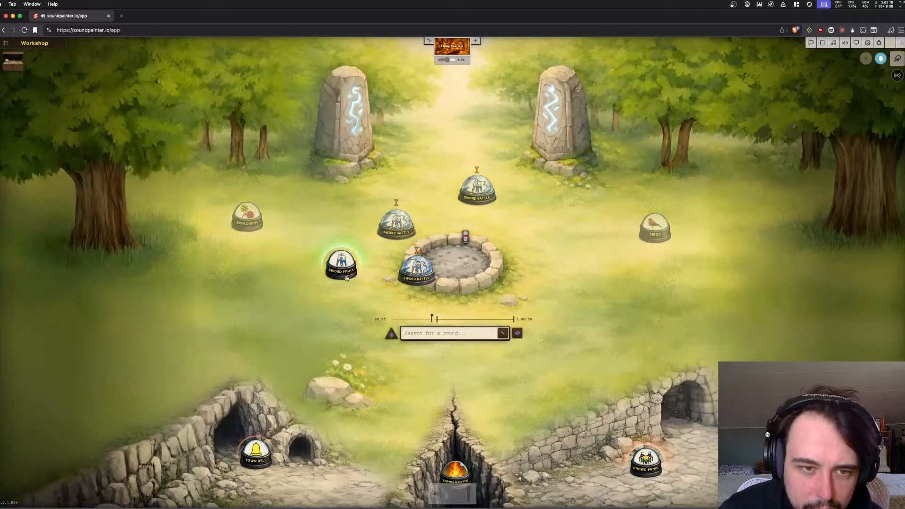
Move the sword fight chip down above the flowered rock and make it an interval sound trimmed to its opening section
drag(341, 265, 344, 357)
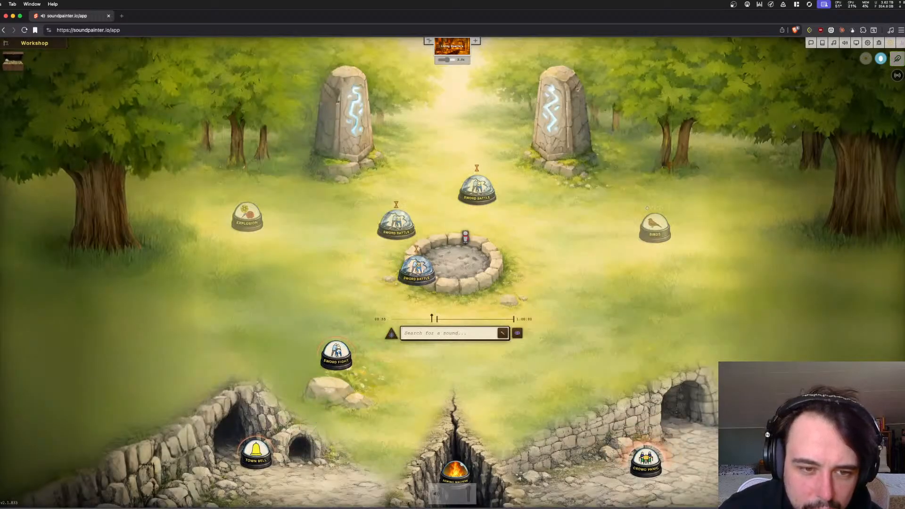
click(341, 361)
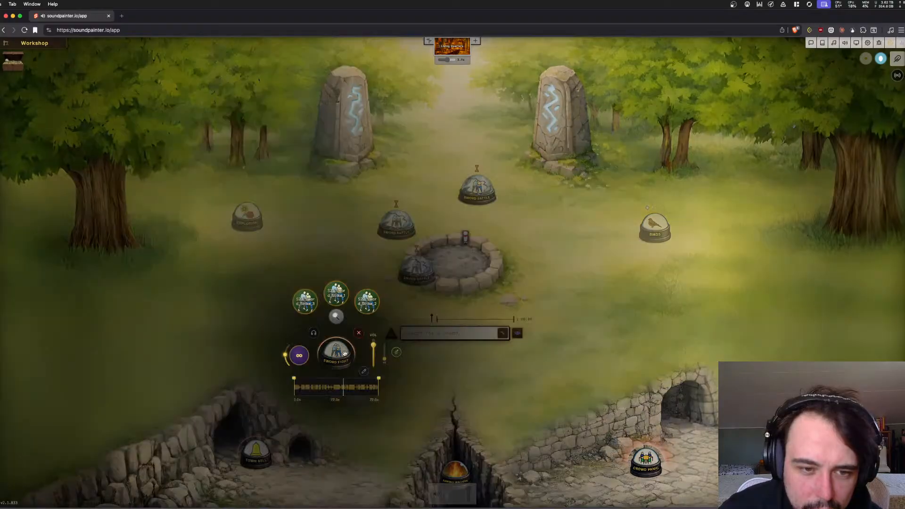
click(374, 273)
drag(354, 301, 315, 393)
click(334, 356)
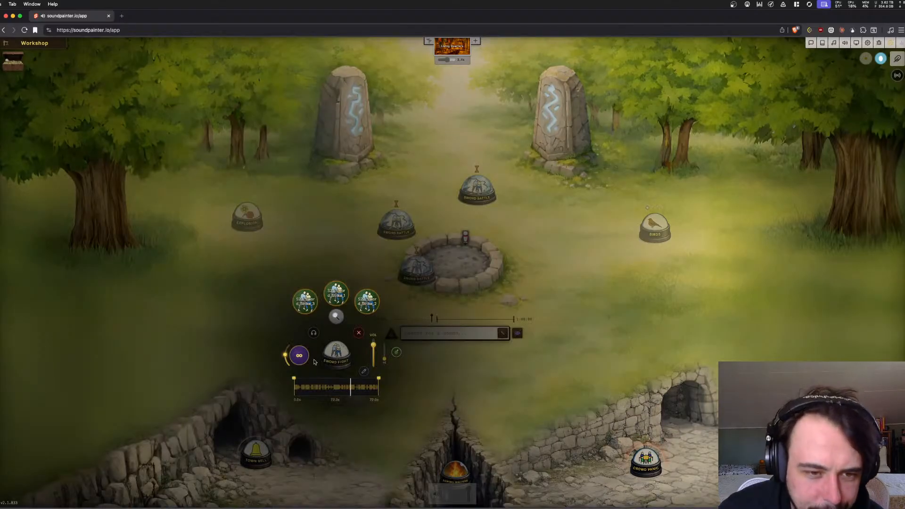
click(300, 357)
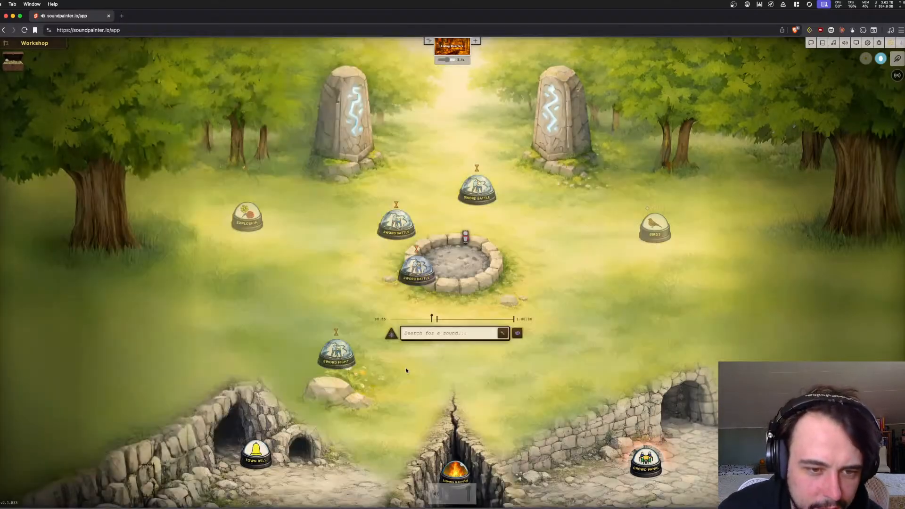
click(341, 358)
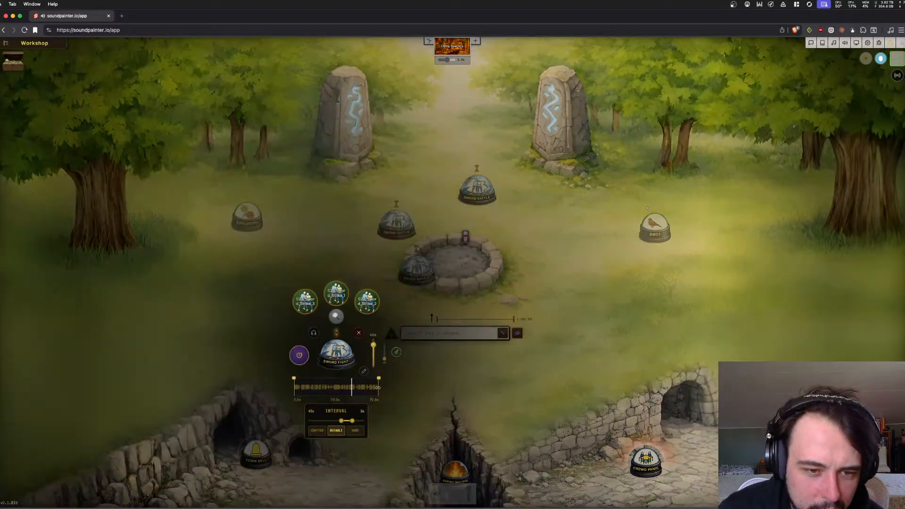
click(370, 362)
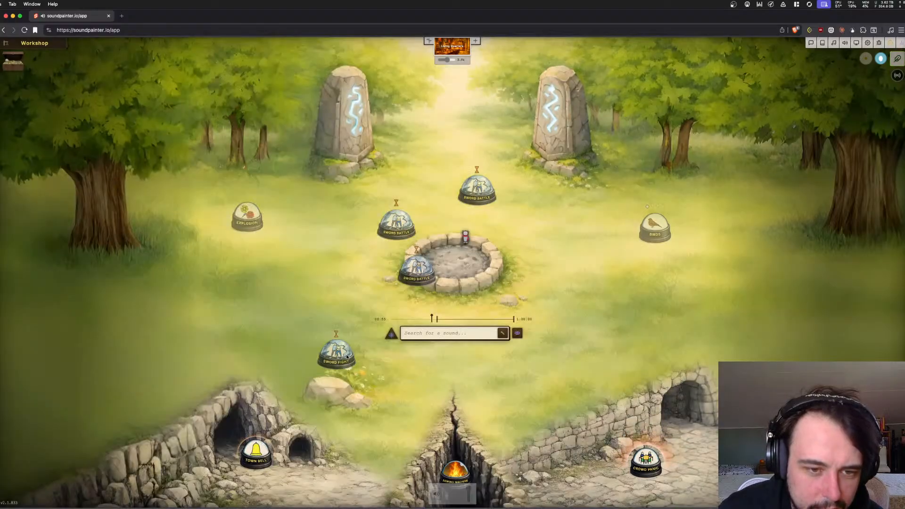
Paste a copy of the sword fight chip just left of the ground crack and trim it to a middle section
key(super+v)
click(423, 393)
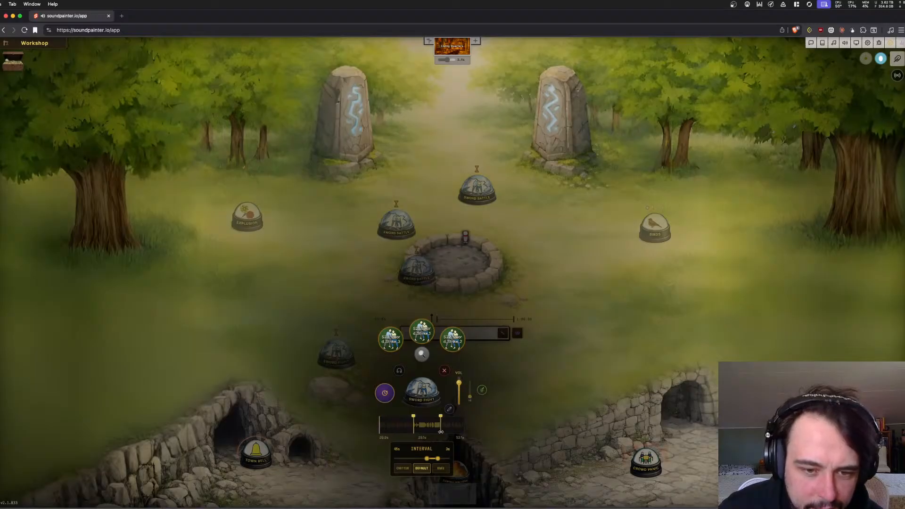
click(468, 417)
click(346, 360)
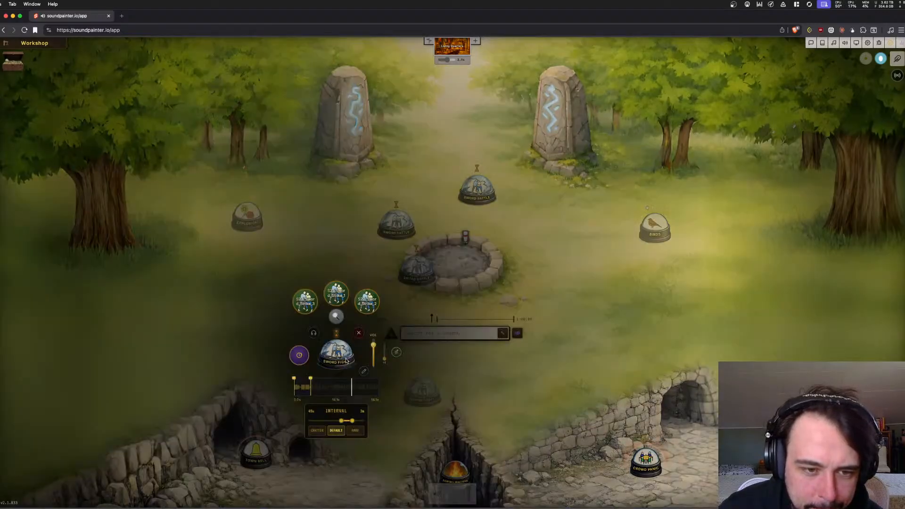
click(443, 377)
Add another sword fight copy just right of the ground crack and trim it to a short section near the sound's end
click(423, 393)
click(432, 391)
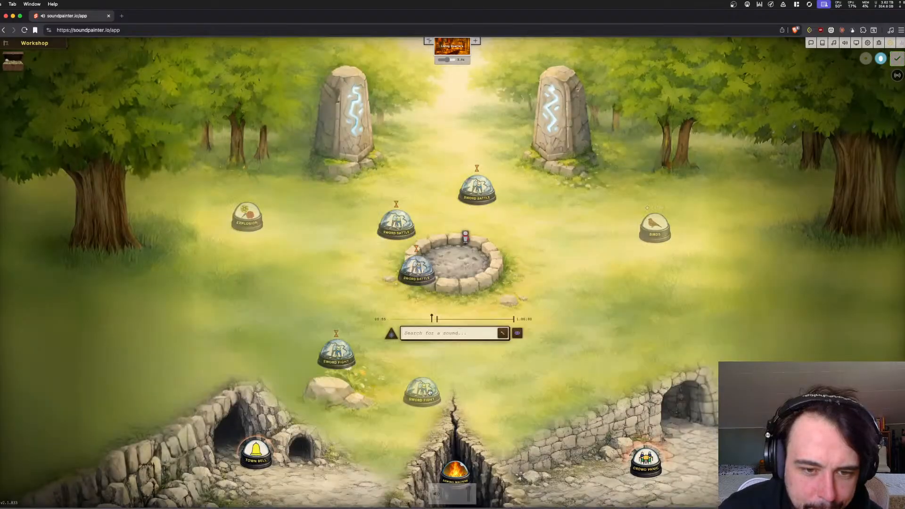
click(488, 381)
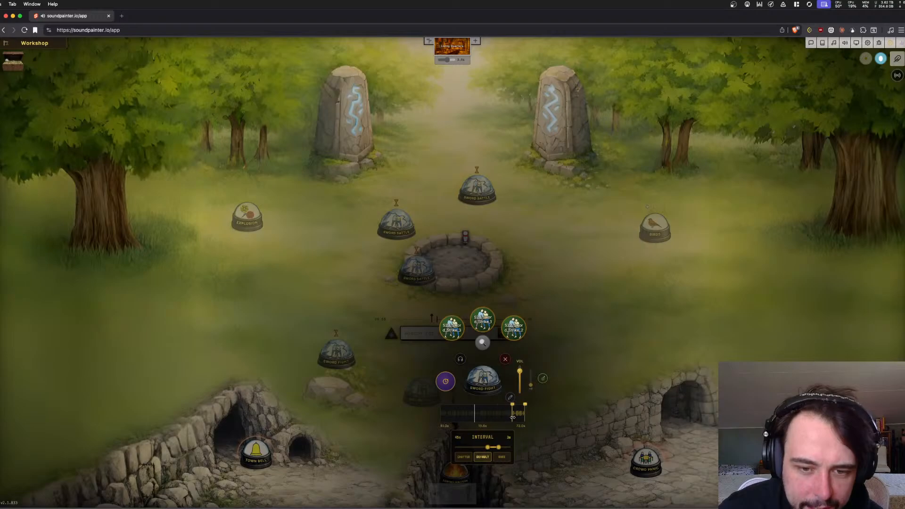
click(541, 419)
Shift the crowd panic chip slightly right on the paving and start both sword fight copies, checking town bell's settings as well
drag(652, 451, 666, 463)
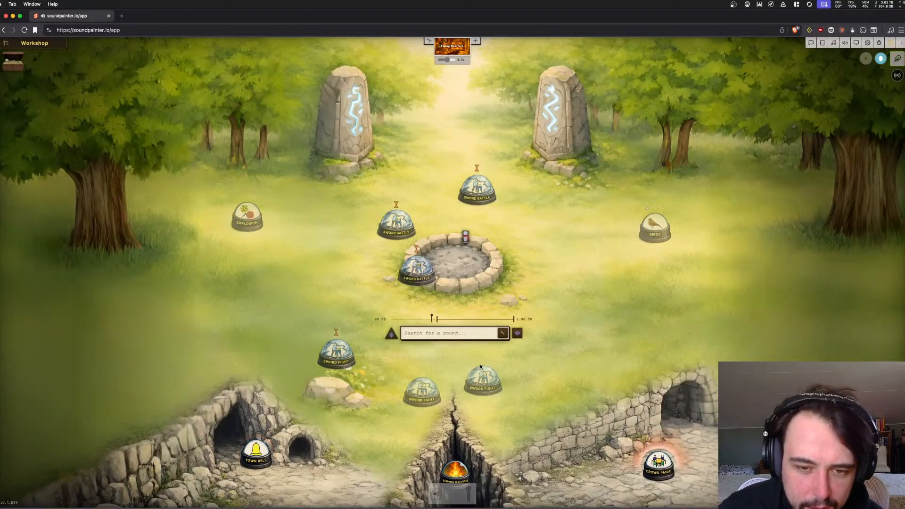
click(477, 379)
click(481, 379)
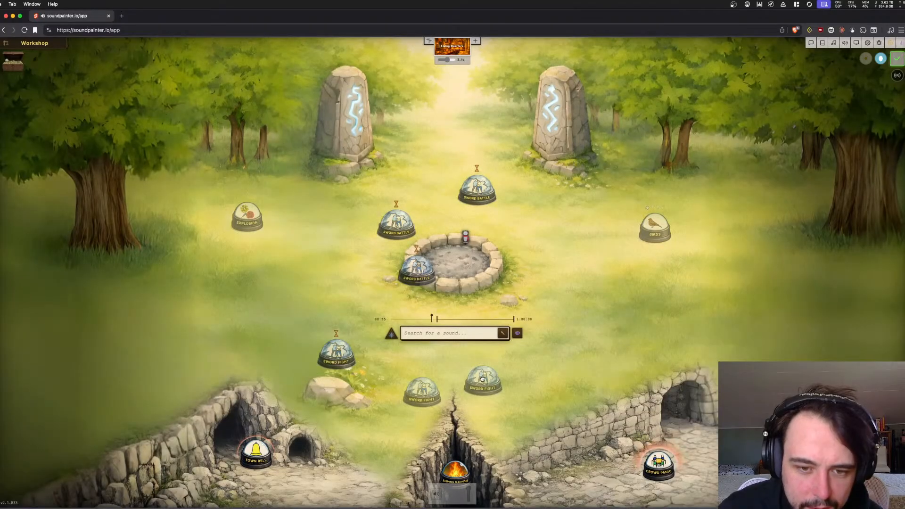
click(262, 453)
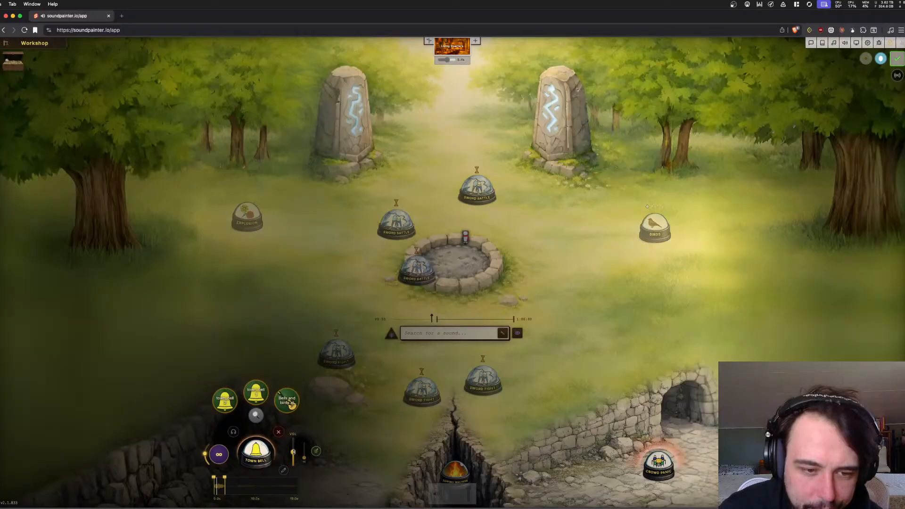
click(552, 375)
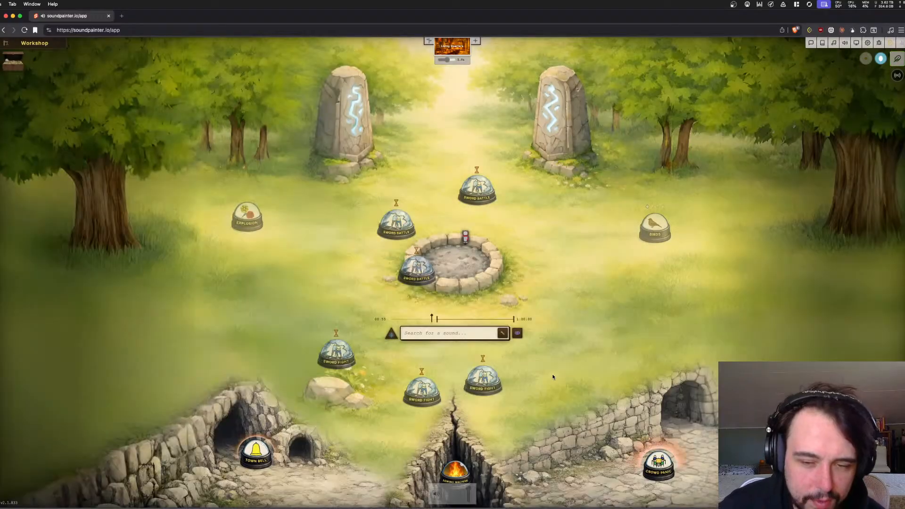
Play the Mysterious Pensive YouTube playlist and position its player over the large left tree
click(834, 43)
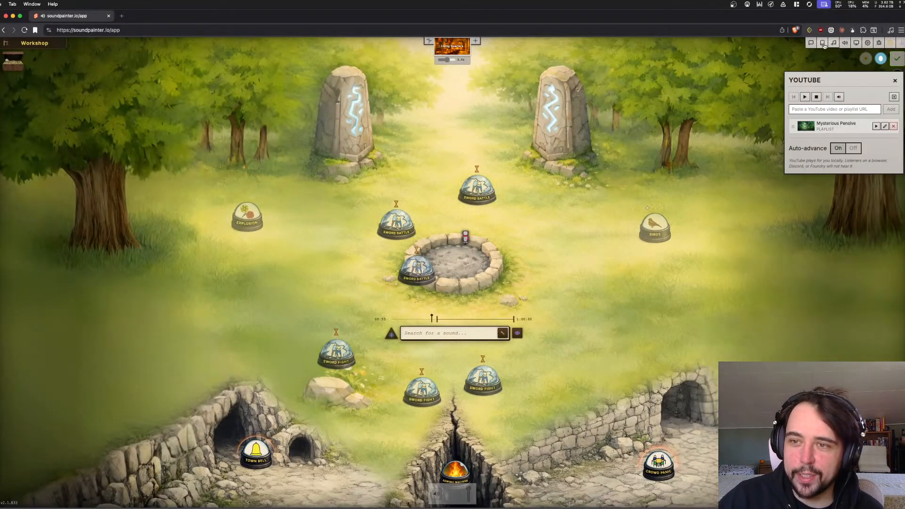
click(876, 126)
drag(99, 170, 126, 155)
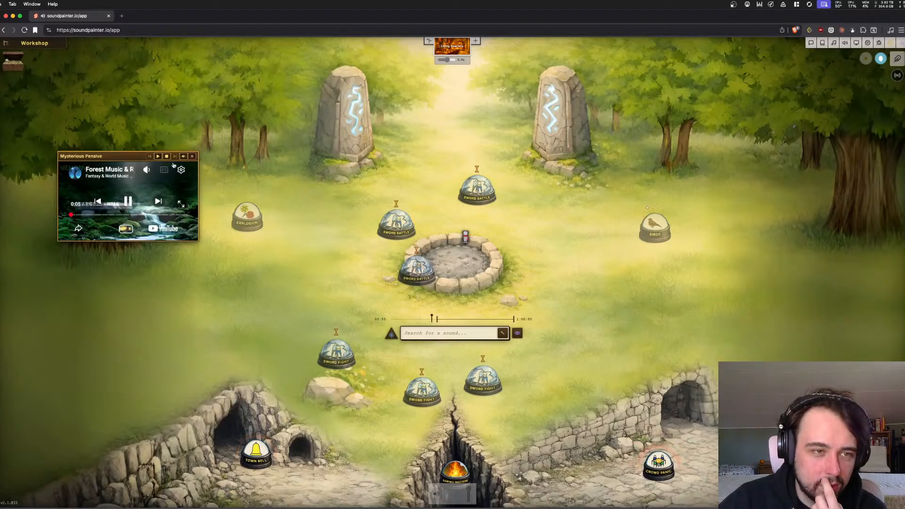
Move the sword fight copy right of the crack to the stone ring's right rim and apply the shortest interval preset
drag(486, 380, 518, 248)
right_click(519, 247)
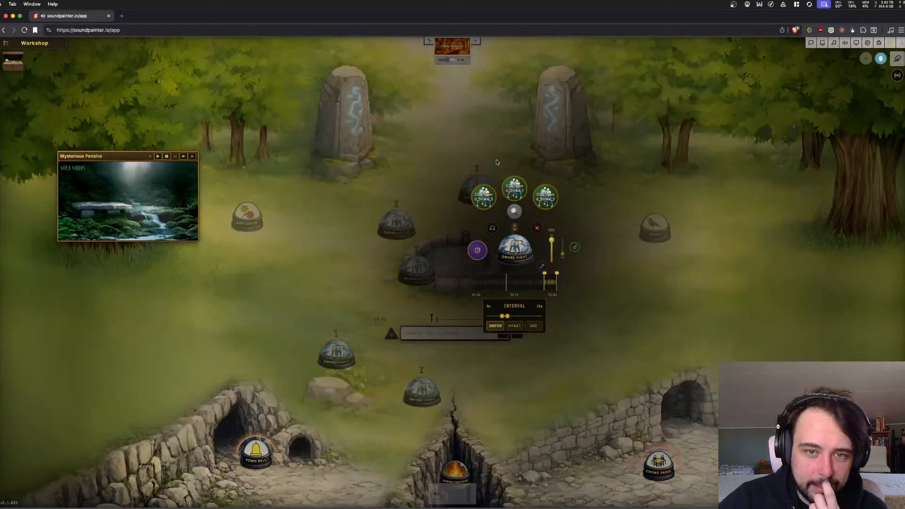
click(495, 162)
Apply the shortest interval preset to the sword battle chips around the stone ring, checking each chip's settings
right_click(481, 192)
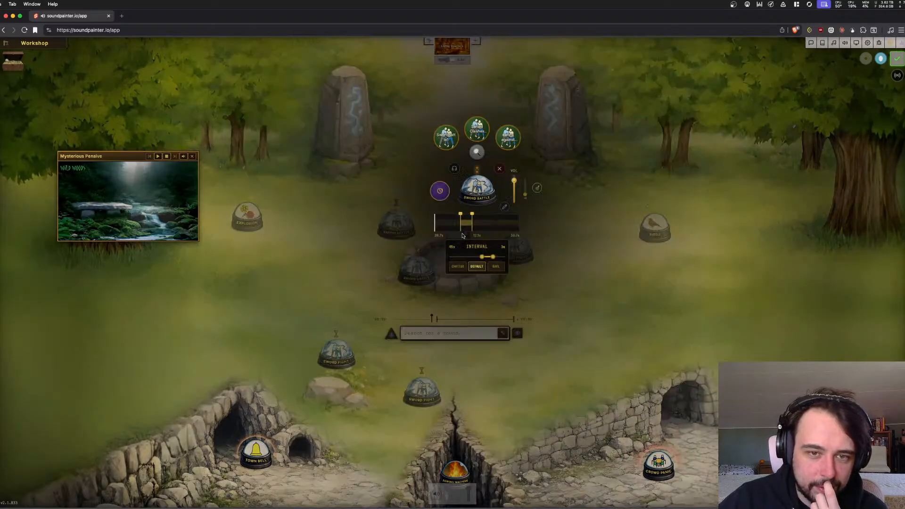
click(462, 267)
click(567, 140)
right_click(409, 226)
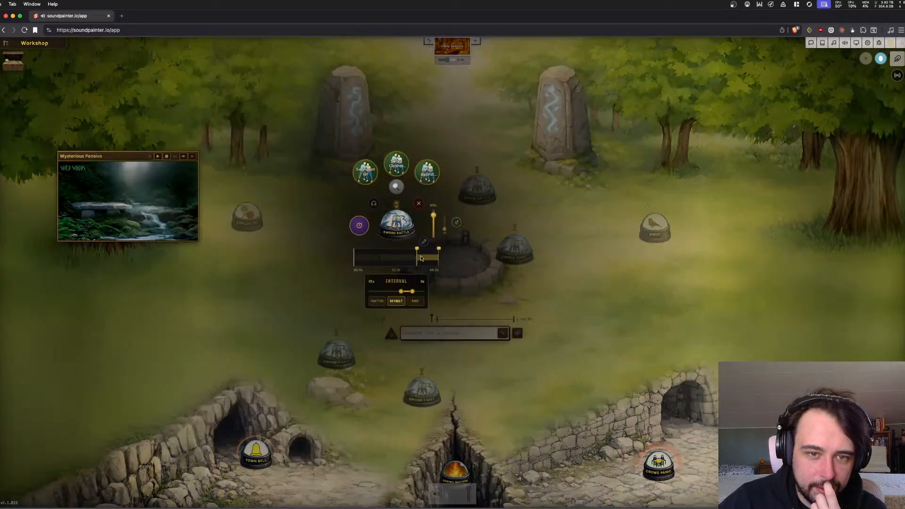
click(539, 222)
right_click(415, 265)
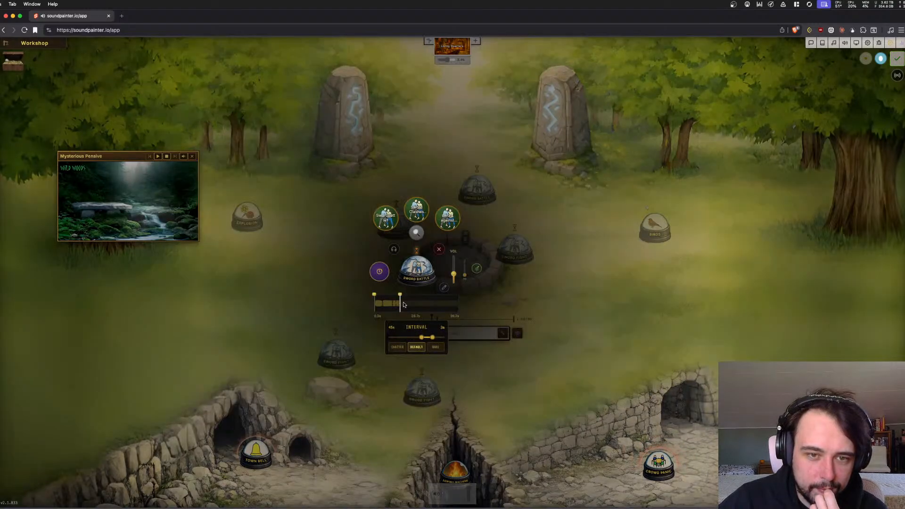
Give the sword fight chips near the rock and the ground crack the shortest interval preset as well
right_click(419, 395)
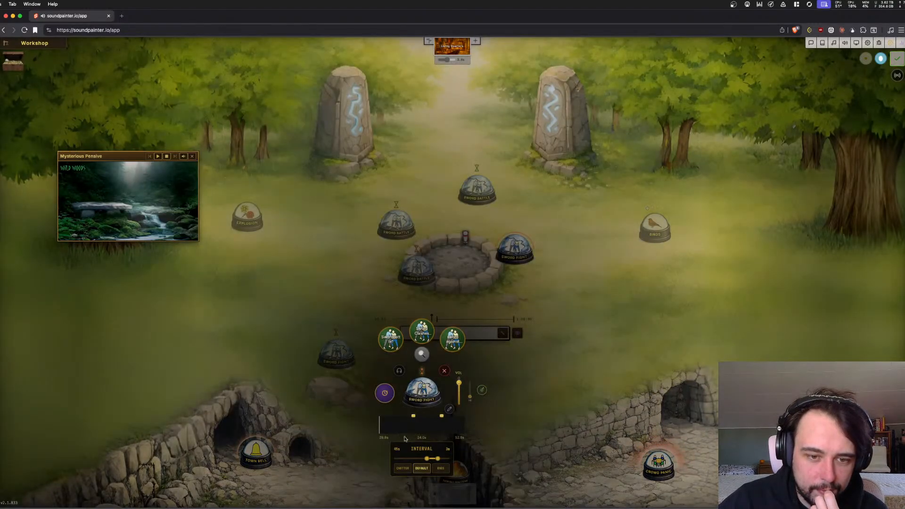
right_click(337, 358)
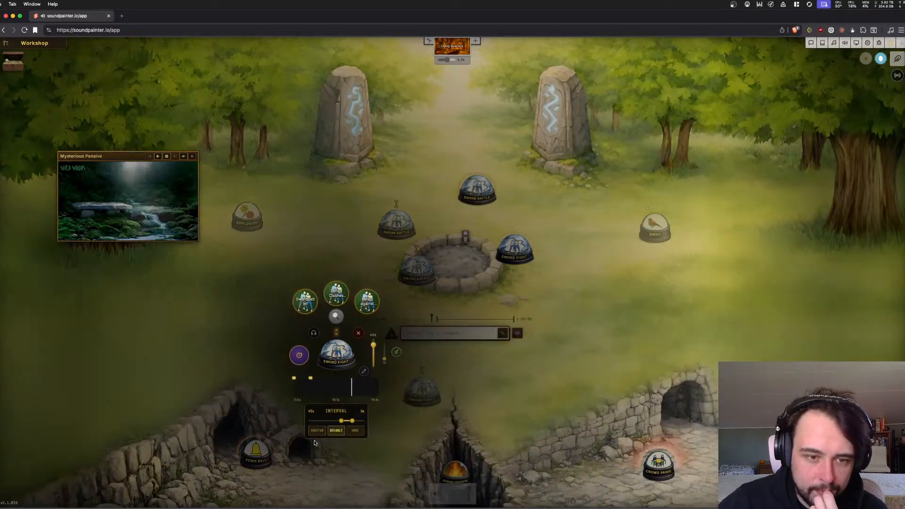
click(500, 222)
Lower the volume of the sword fight on the ring's right rim and of the sword battle behind the ring
right_click(514, 248)
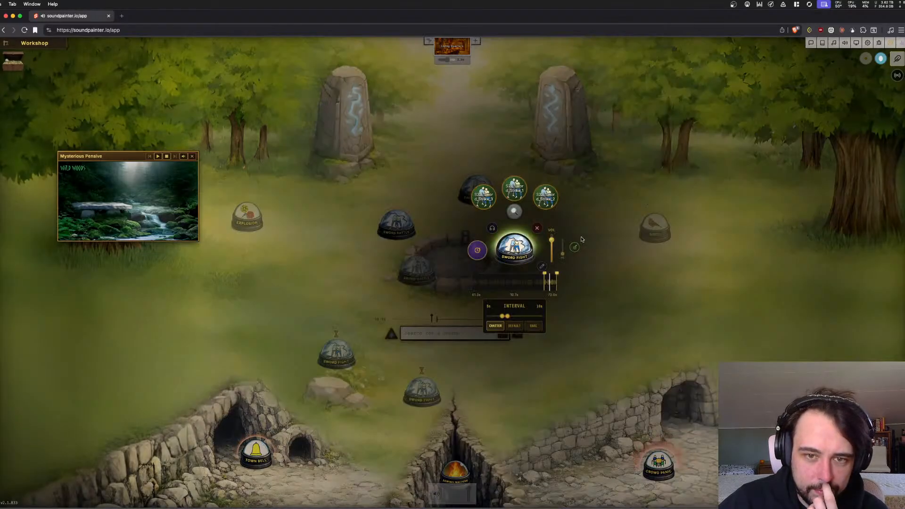
drag(553, 242, 552, 252)
click(537, 187)
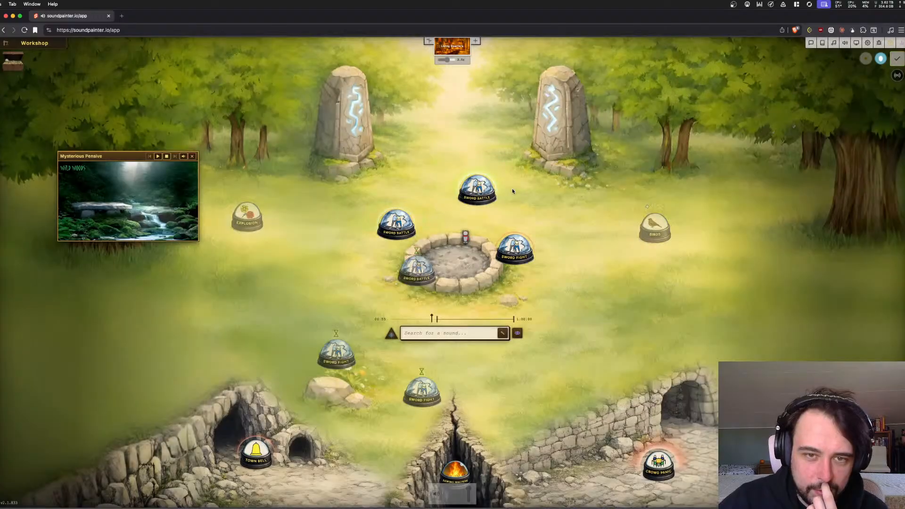
right_click(488, 193)
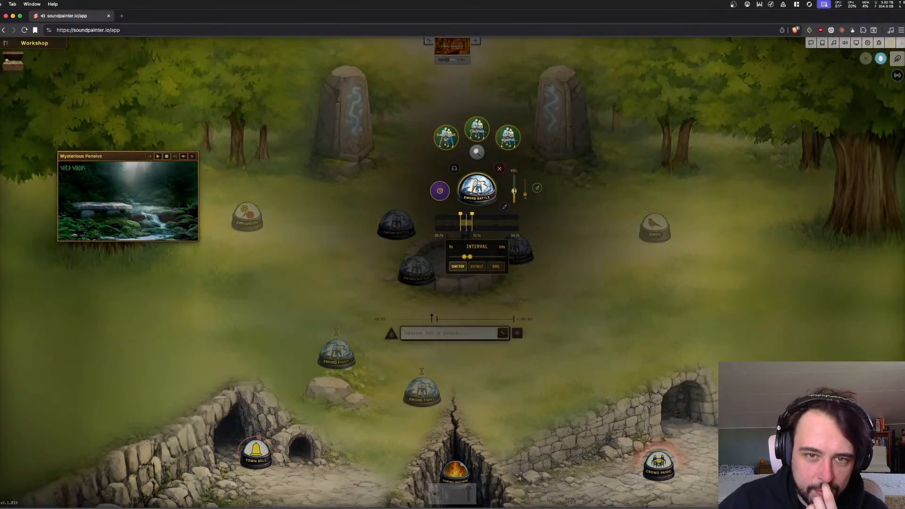
click(496, 191)
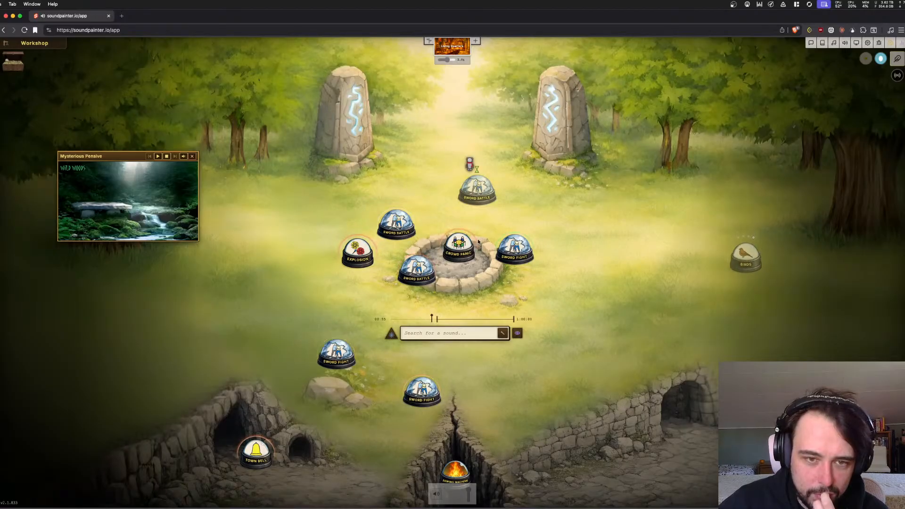
Gather all sword fight and sword battle chips on the paving near the right cave, lowering the last sword battle's volume
click(336, 353)
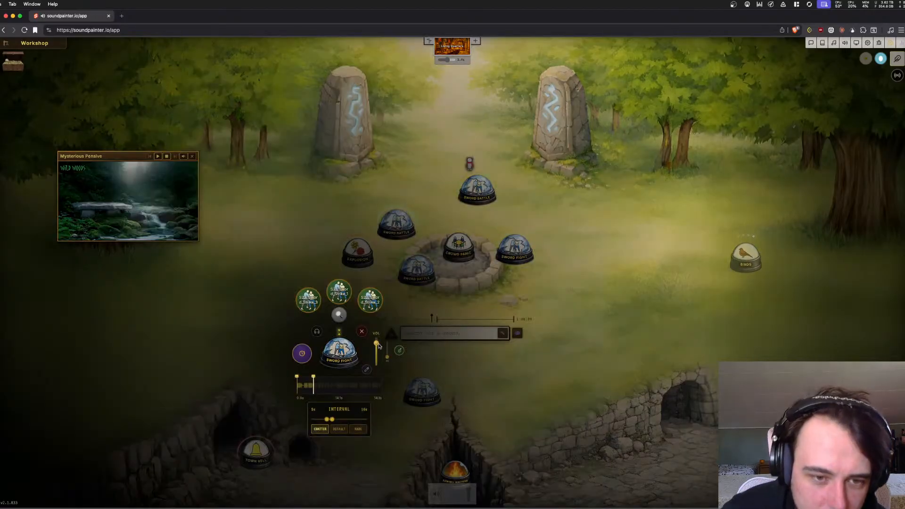
click(493, 351)
drag(518, 245, 691, 451)
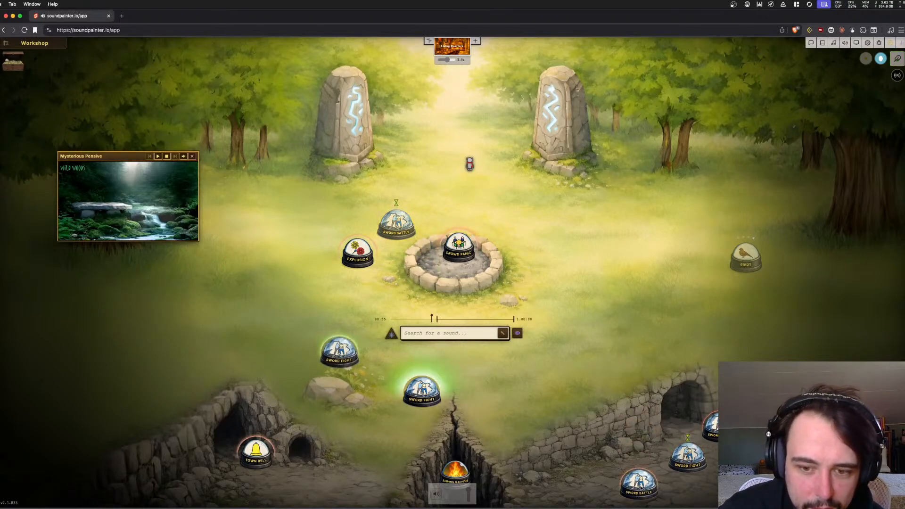
drag(422, 396, 684, 495)
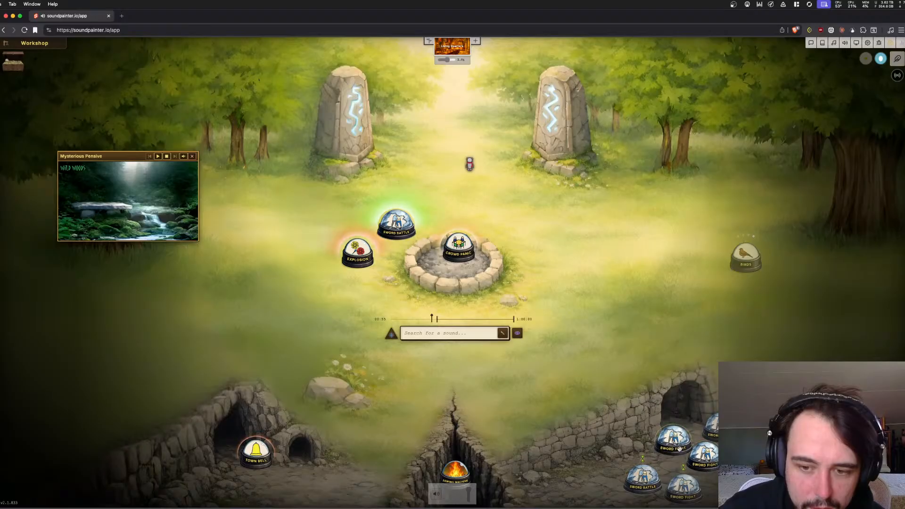
drag(396, 223, 537, 278)
click(537, 279)
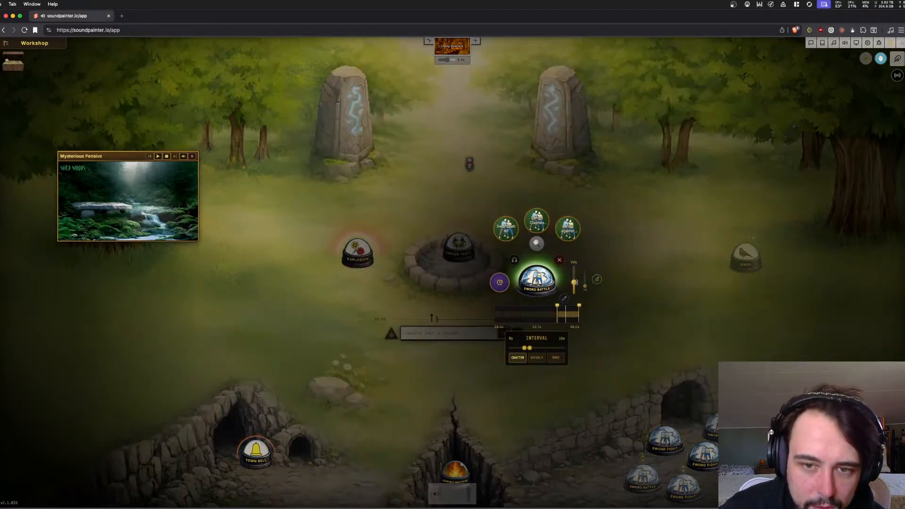
click(550, 285)
drag(550, 284, 617, 466)
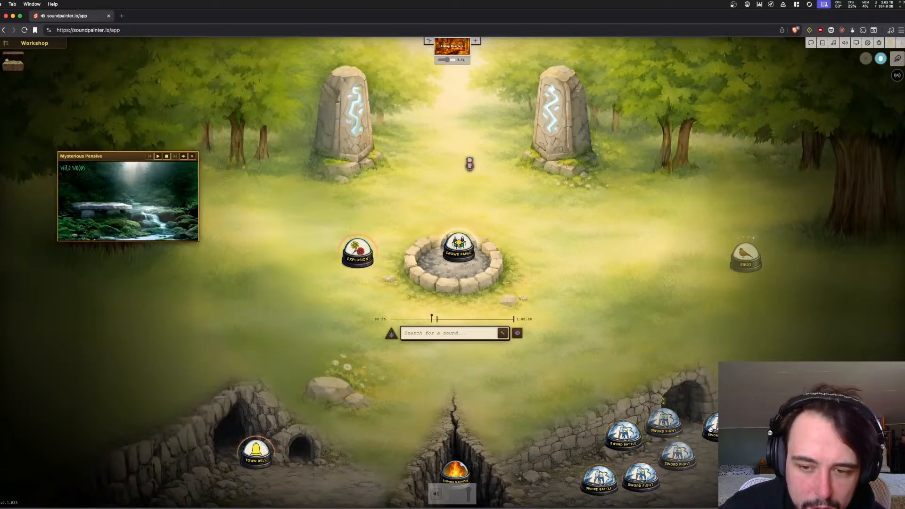
Search for "harbor", add a harbor chip on the grass right of the stone ring, and check its settings
text(harbor)
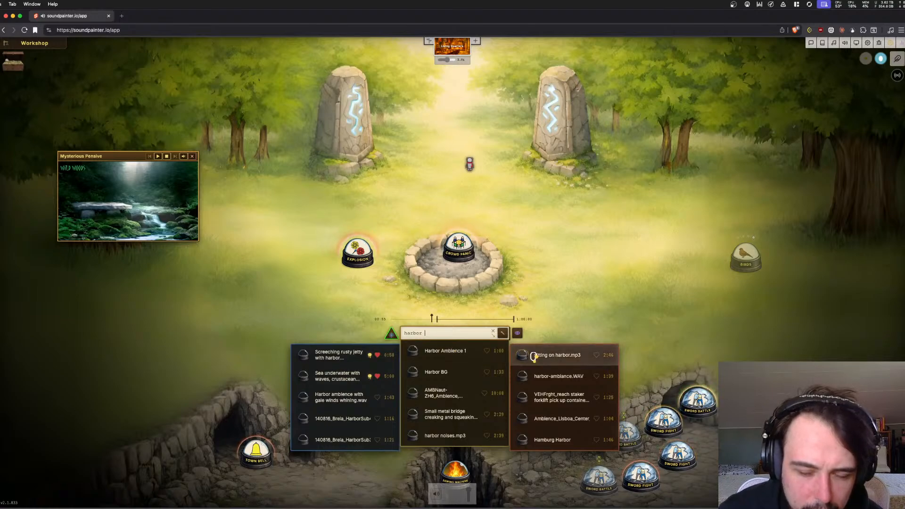
click(533, 356)
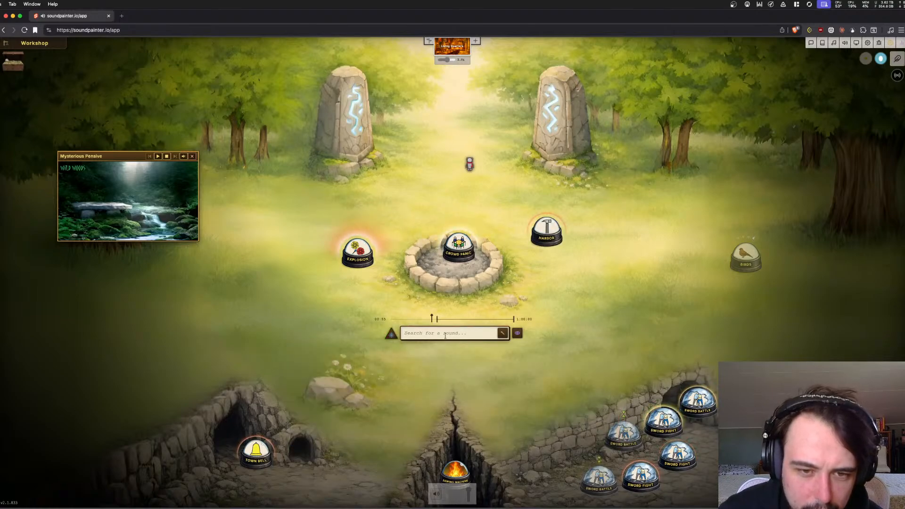
click(549, 232)
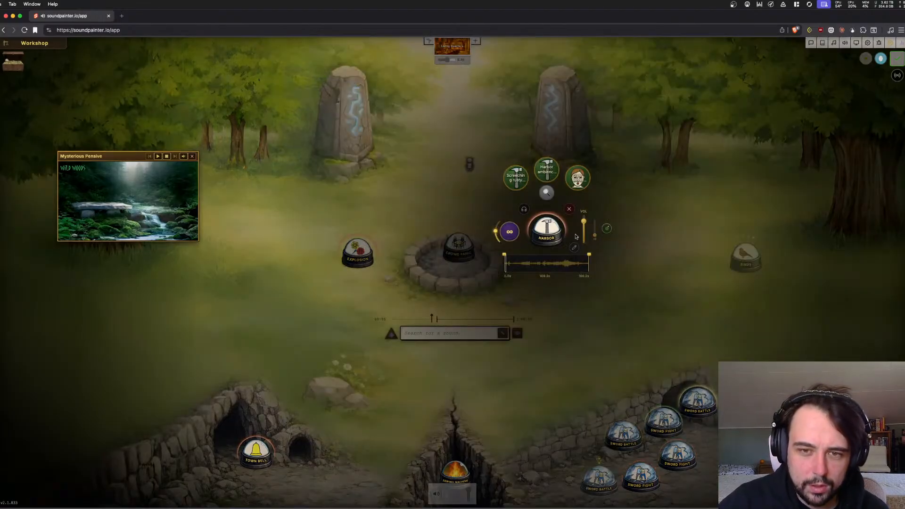
click(452, 333)
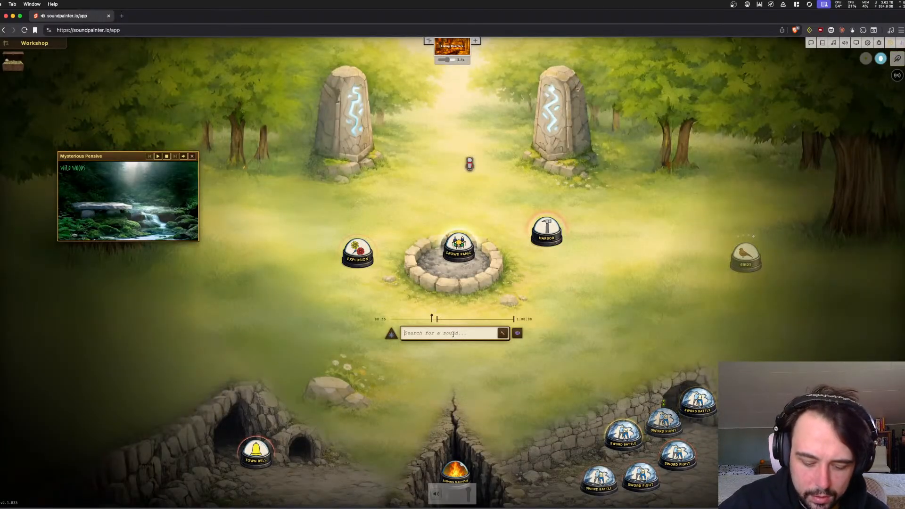
Add a "boat creak" chip at the ring's lower-left rim at reduced volume and shift the music player higher over the left tree
text(boat creak)
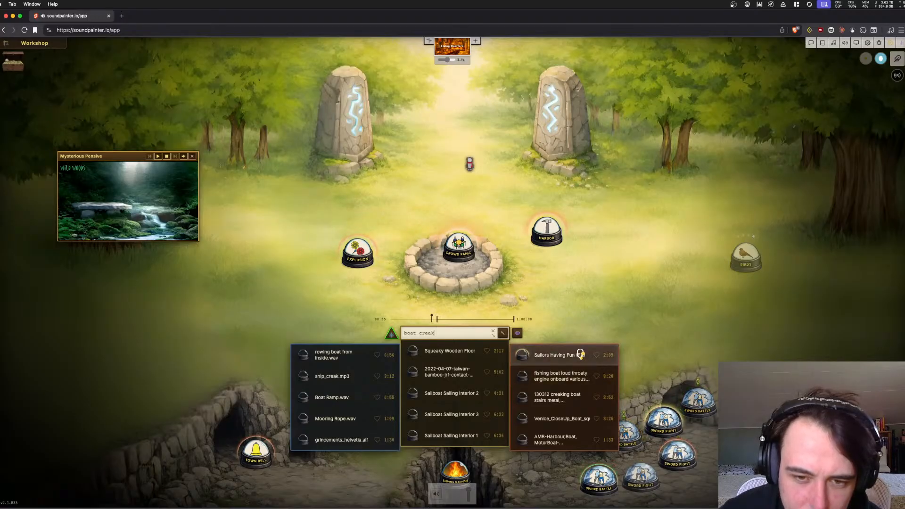
click(571, 397)
drag(565, 239, 502, 293)
right_click(502, 294)
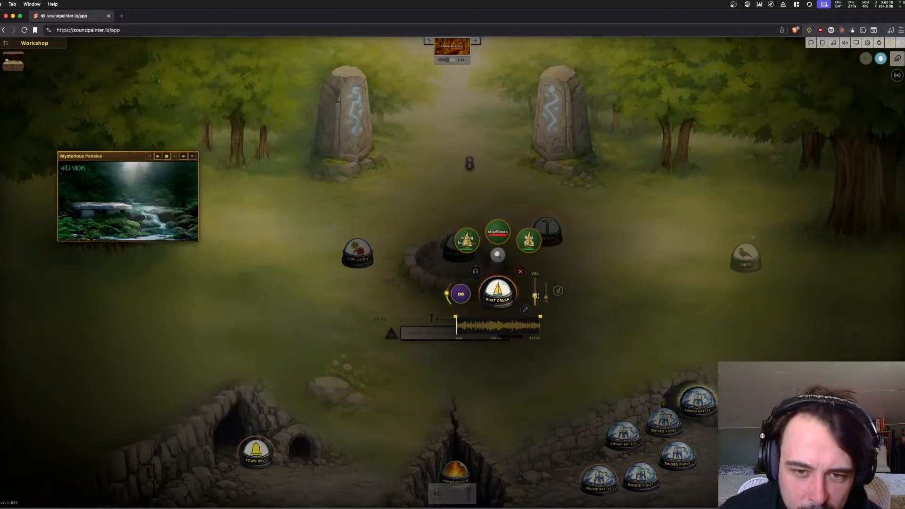
click(547, 284)
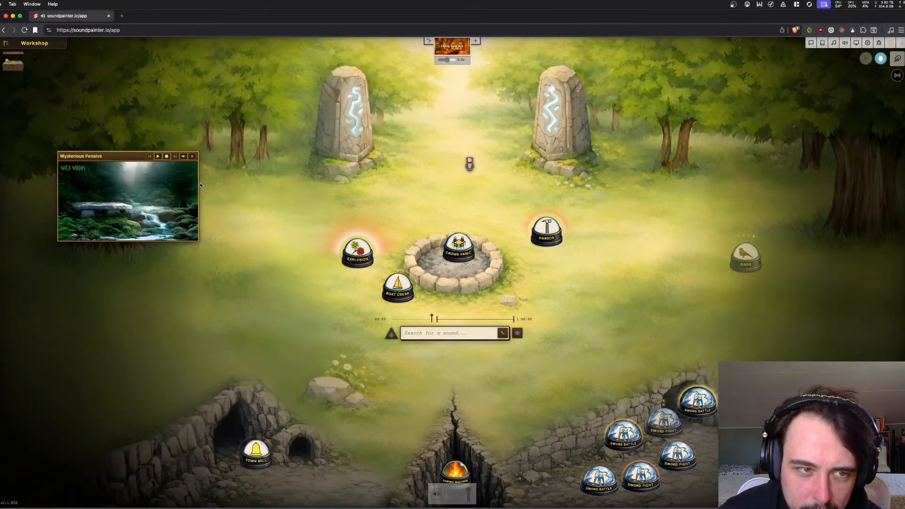
drag(126, 155, 106, 109)
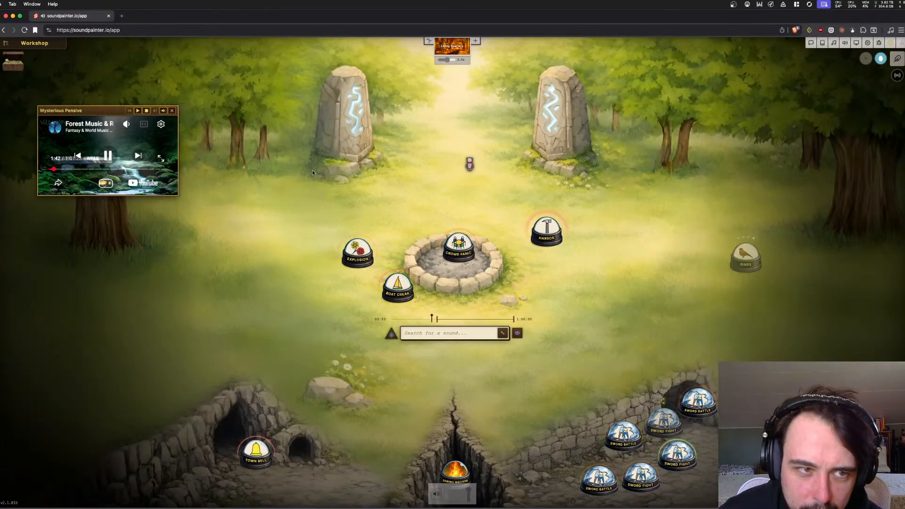
Search for "cannon", add the S20-13 Cannon fire with commands sound, and place it beside town bell near the left cave
click(440, 333)
text(cannon)
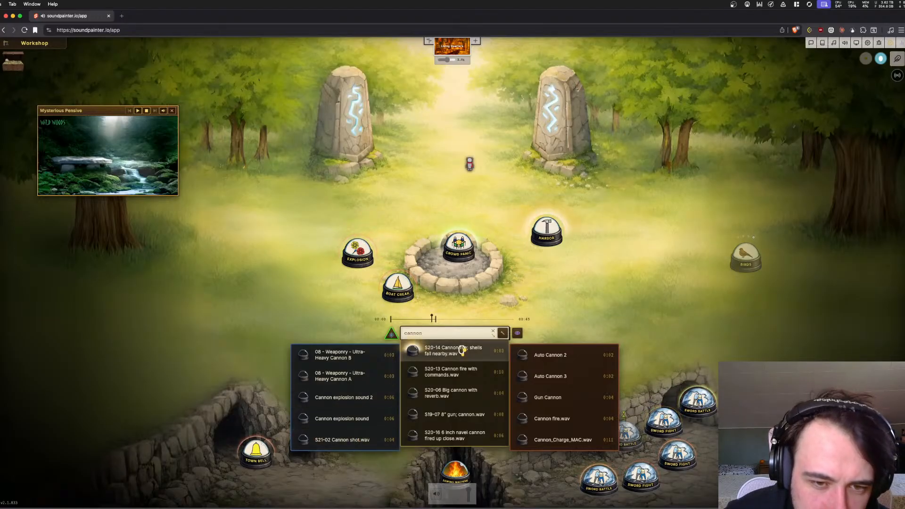
click(463, 372)
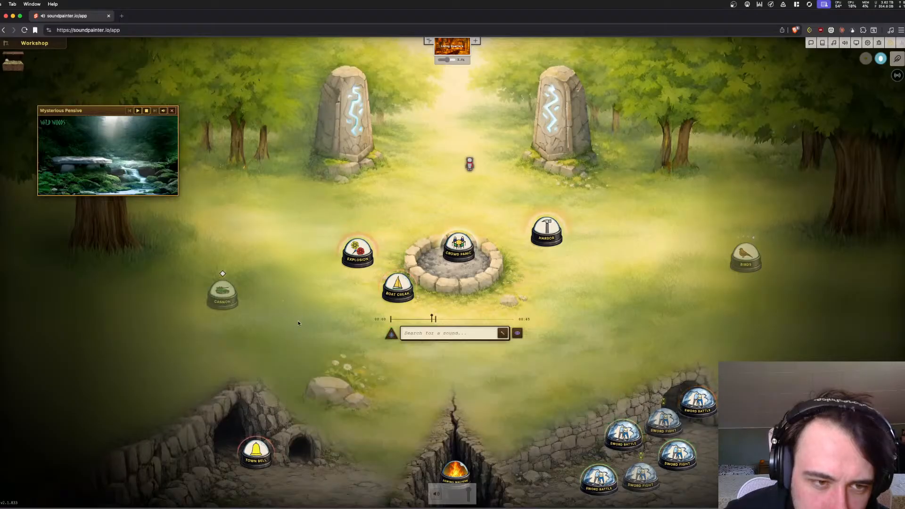
drag(232, 291, 260, 461)
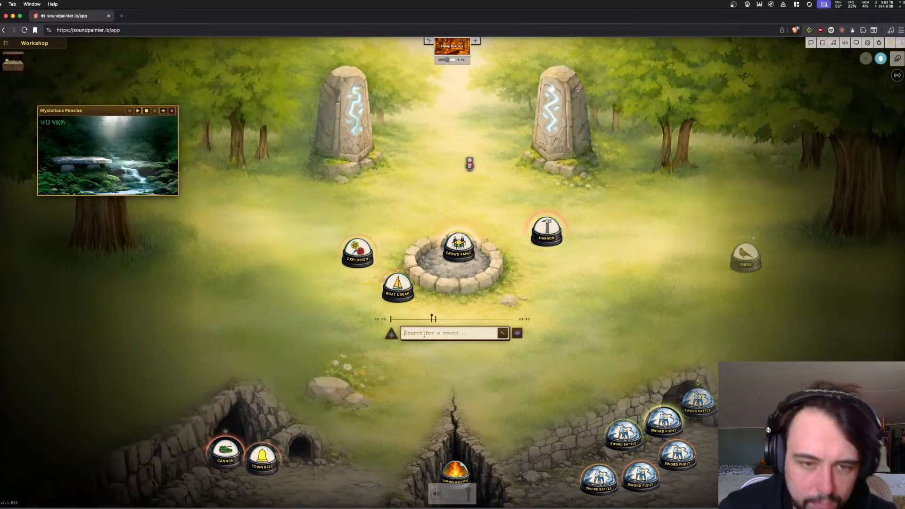
Search for "crowd panic", place the S11-11 young women scream sound right of the stone ring, and switch it to interval playback
click(451, 337)
text(crowd panic)
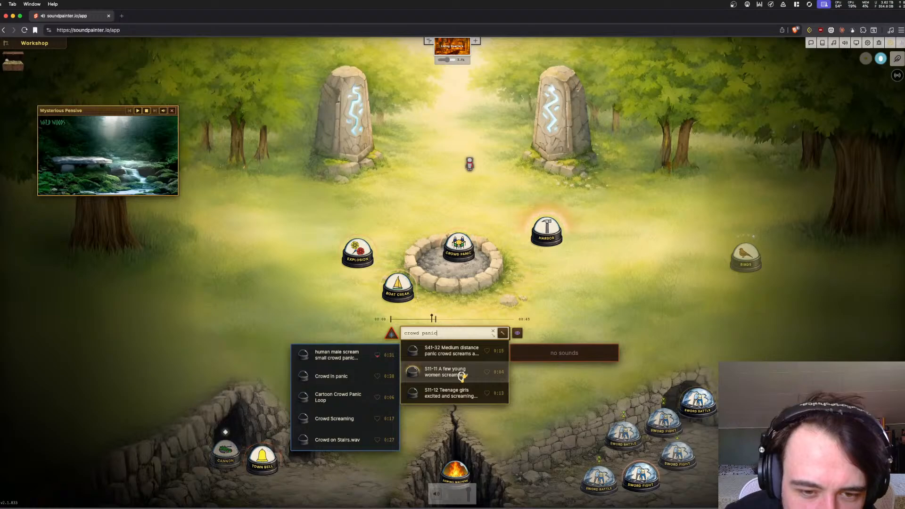
drag(456, 375, 613, 283)
right_click(614, 283)
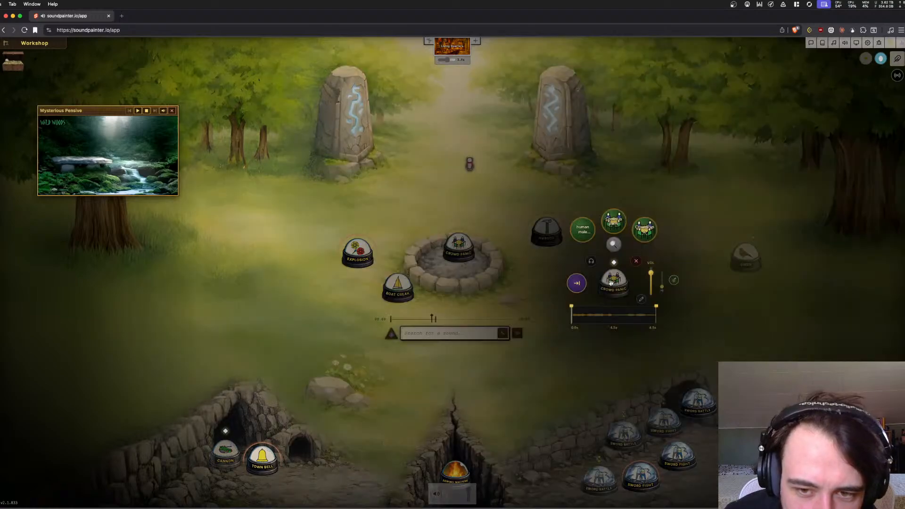
click(578, 283)
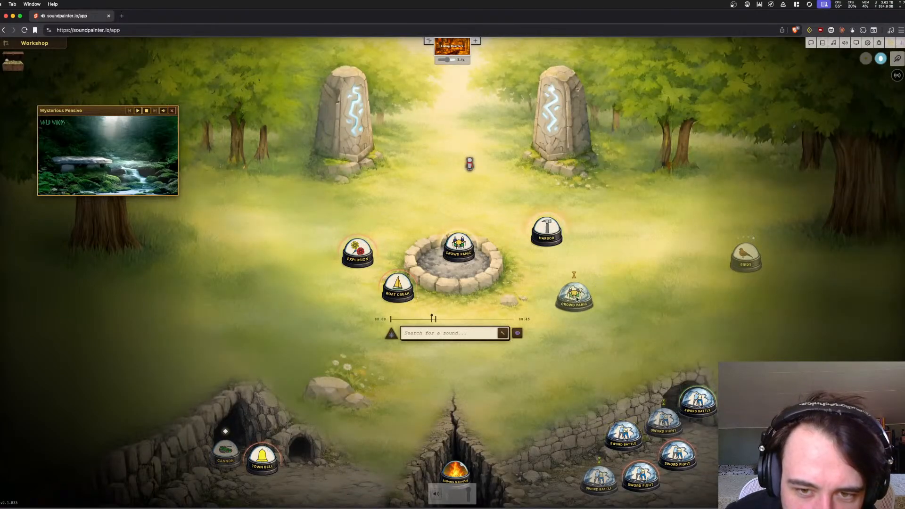
Search for "crowd panic" again, place Crowd in panic at the ring's front rim, and switch it from looping to one-shot playback
click(467, 332)
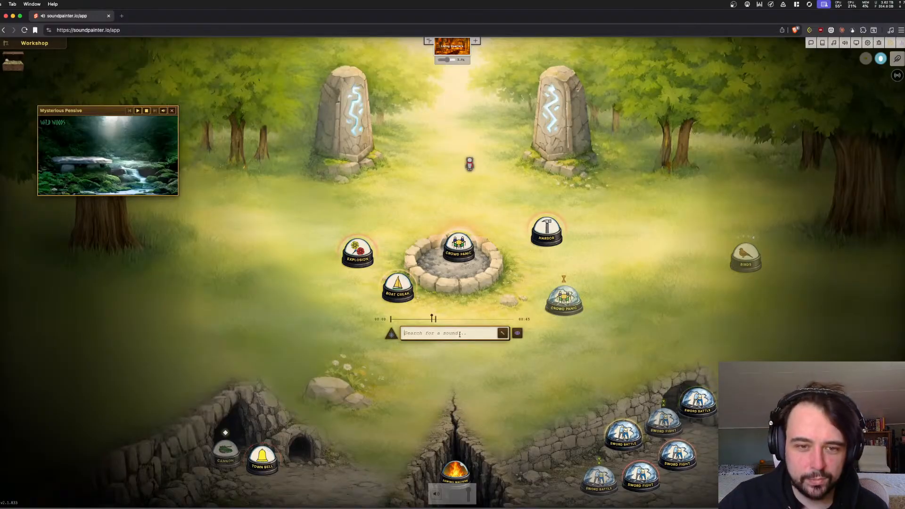
text(crowd panic)
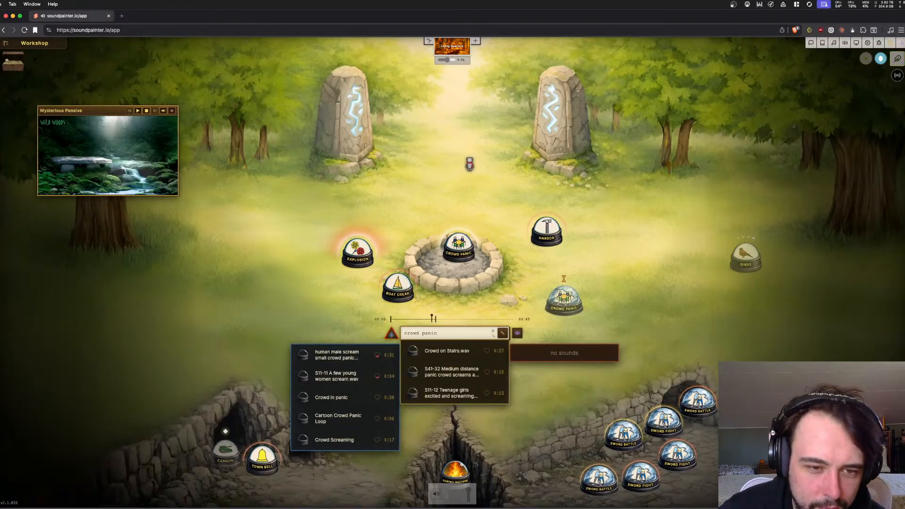
key(Return)
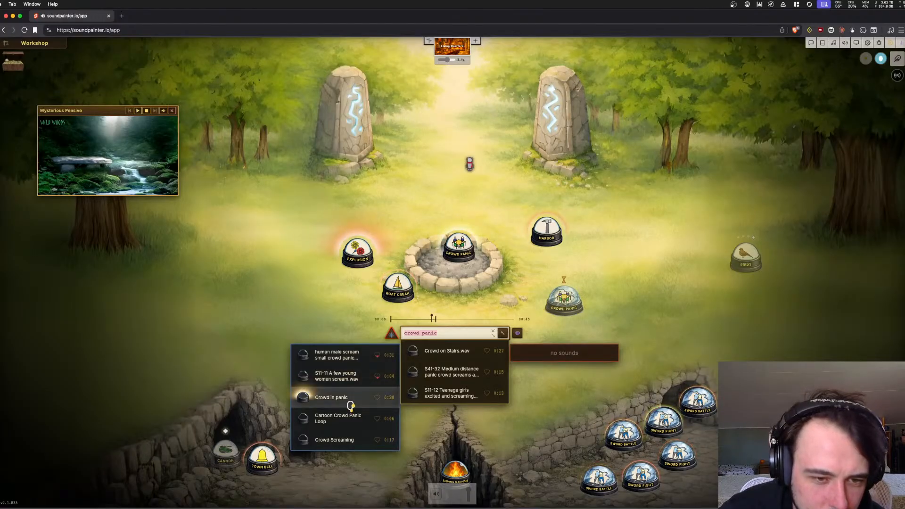
drag(344, 399, 471, 271)
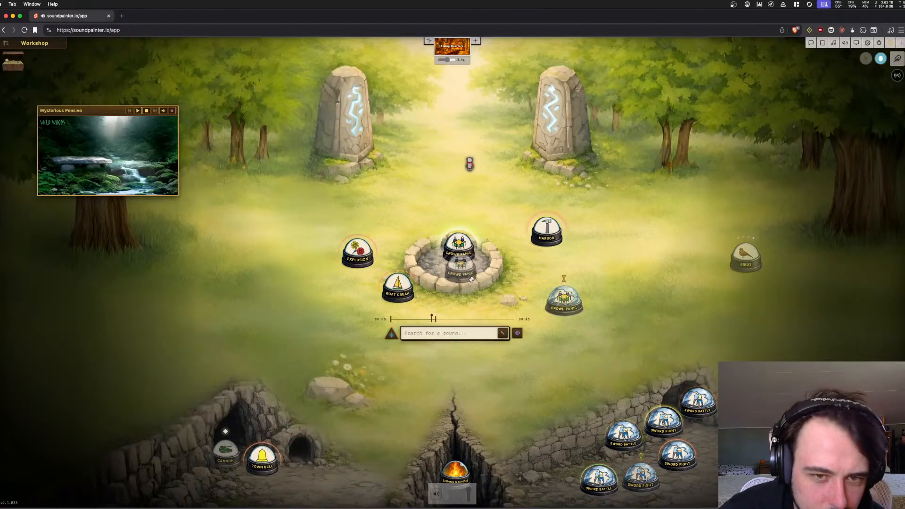
click(468, 285)
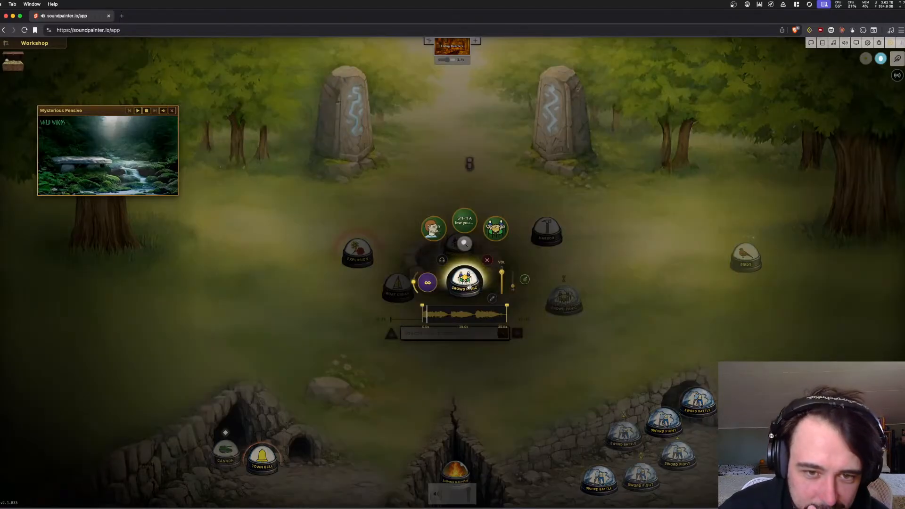
click(430, 283)
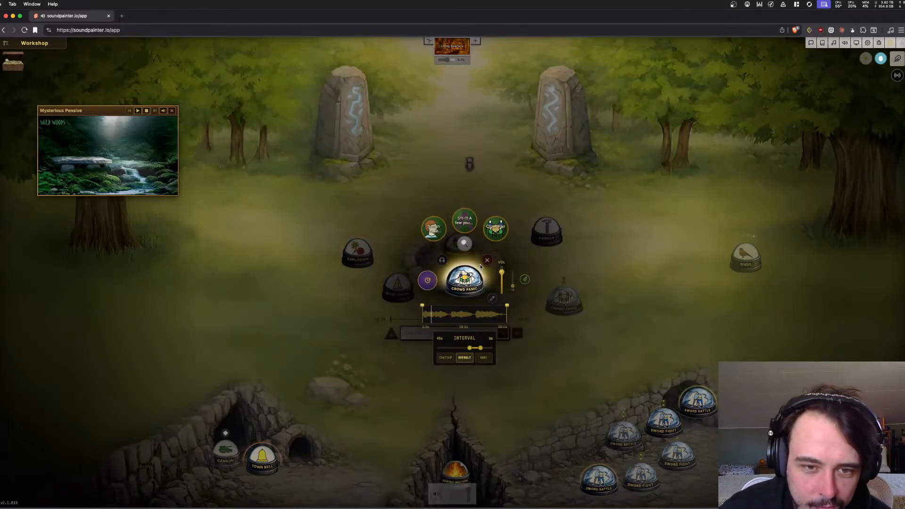
click(426, 285)
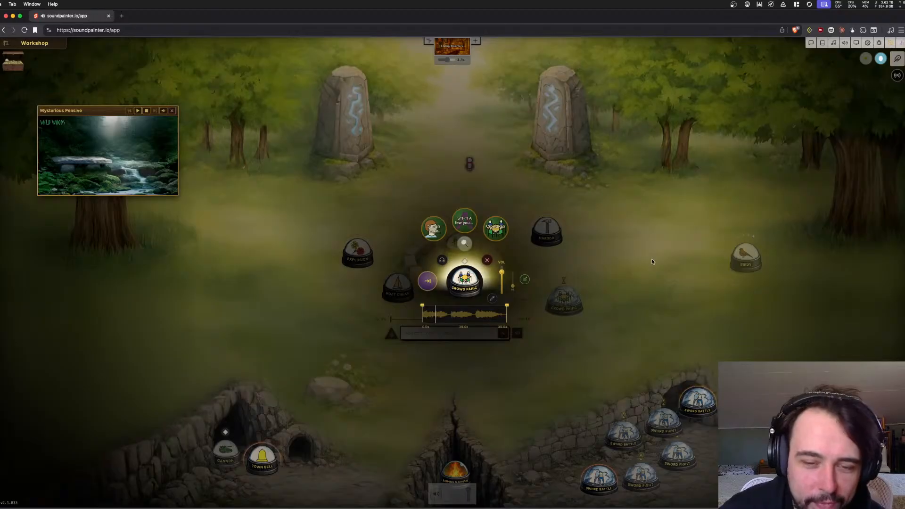
Nudge the harbor chip closer to the ring and trim the front crowd panic clip to roughly its first third
click(651, 261)
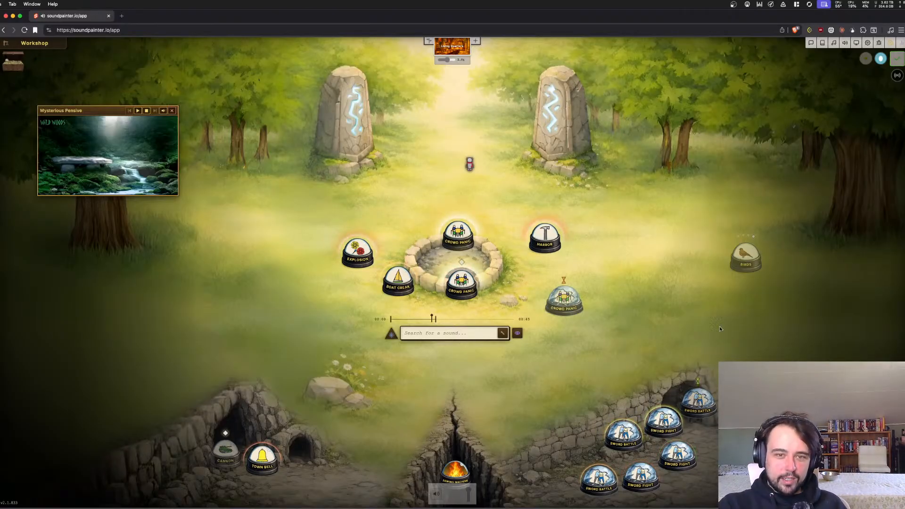
drag(536, 238, 529, 238)
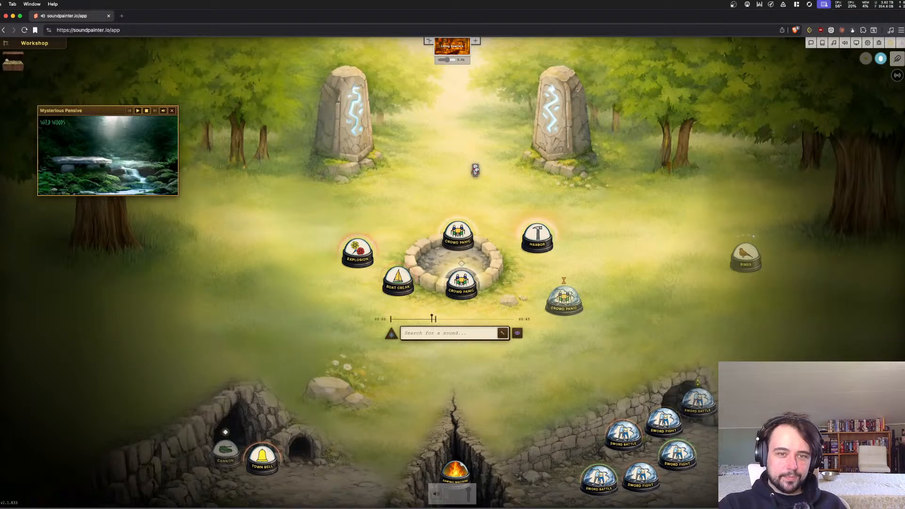
click(468, 279)
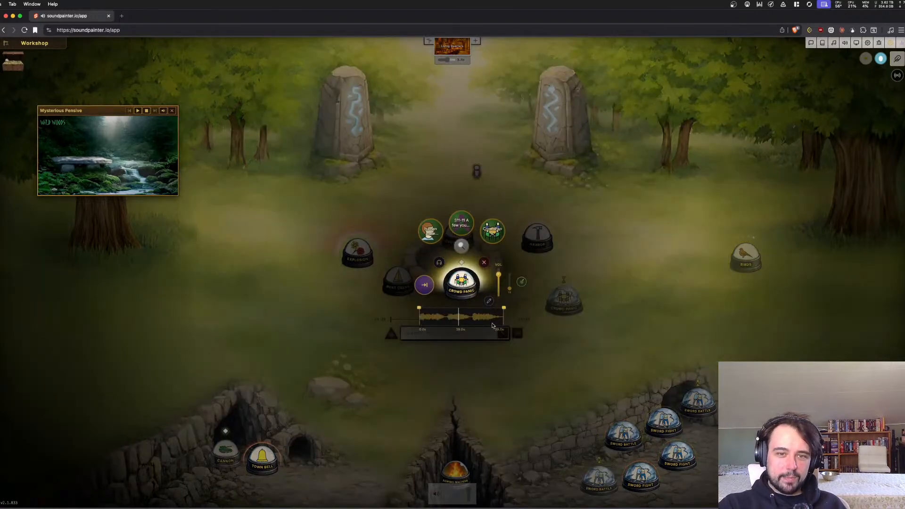
drag(503, 321, 446, 322)
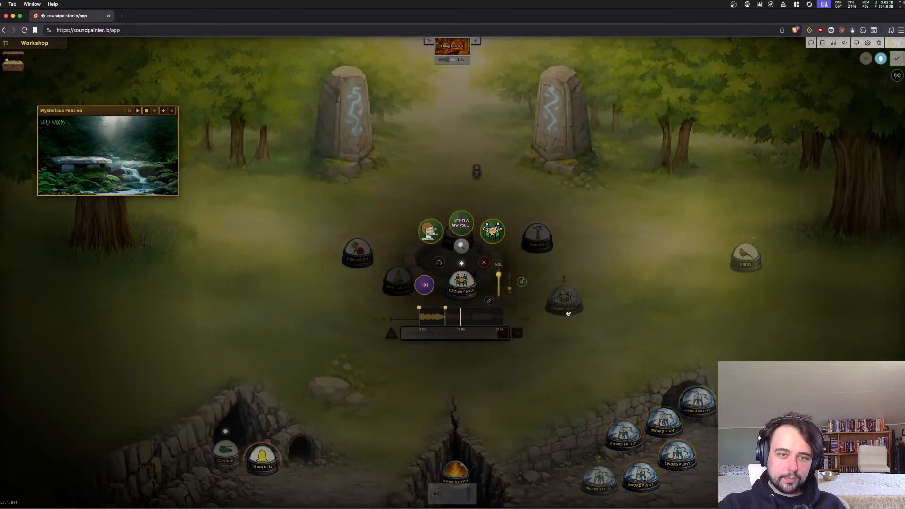
click(522, 309)
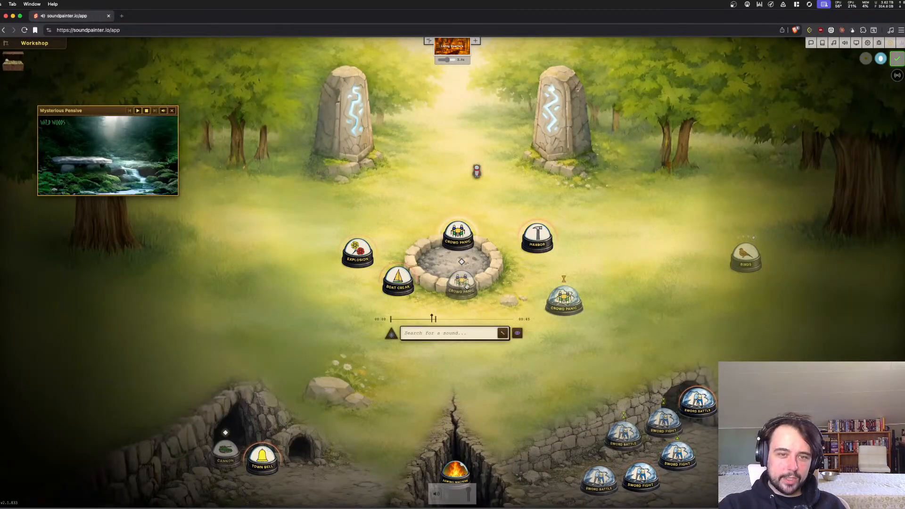
Search for "ship rocking", place sea-waves.wav behind the ring toward the left standing stone, and trim the clip's start
click(467, 333)
text(s)
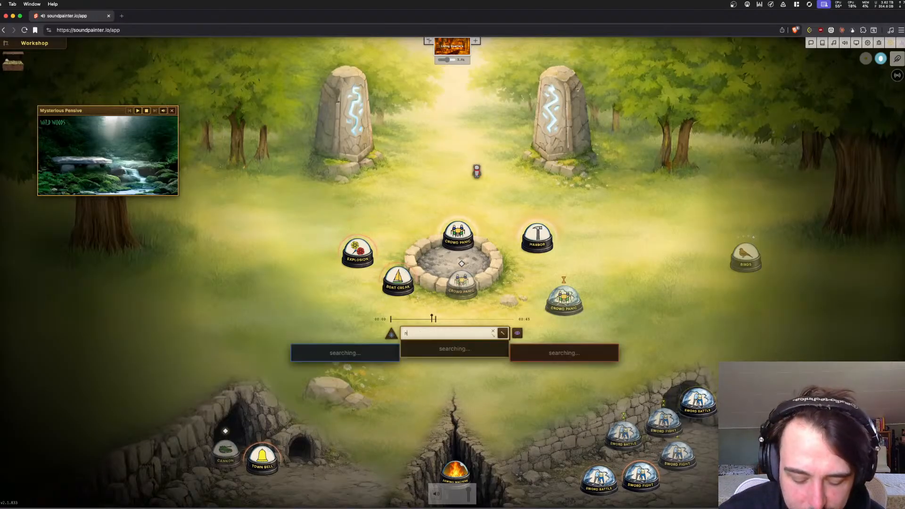
text(hip rocking)
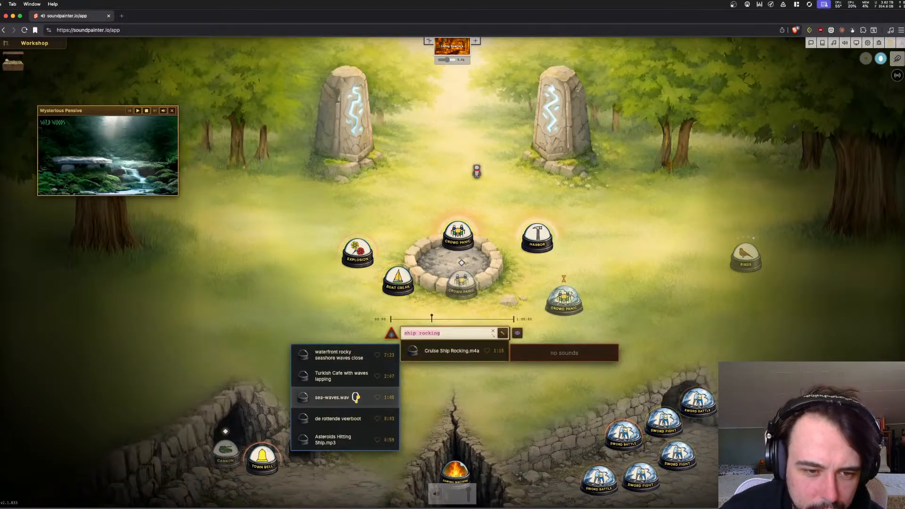
drag(355, 397, 410, 206)
right_click(409, 206)
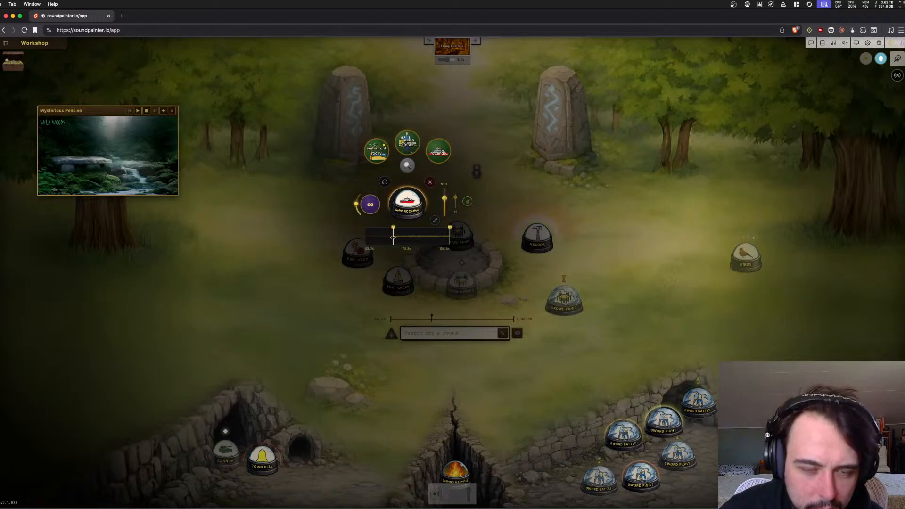
click(507, 189)
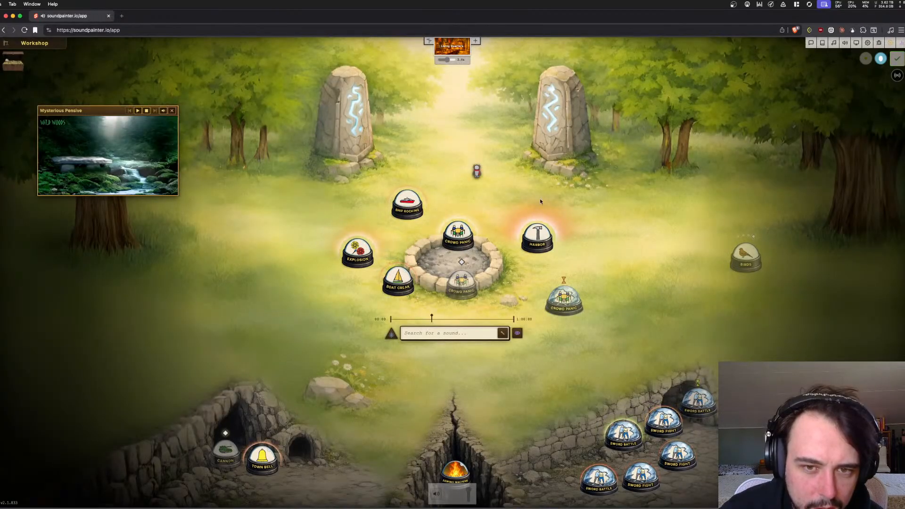
Trim the end of the harbor chip's clip so it plays only about the first half
click(536, 235)
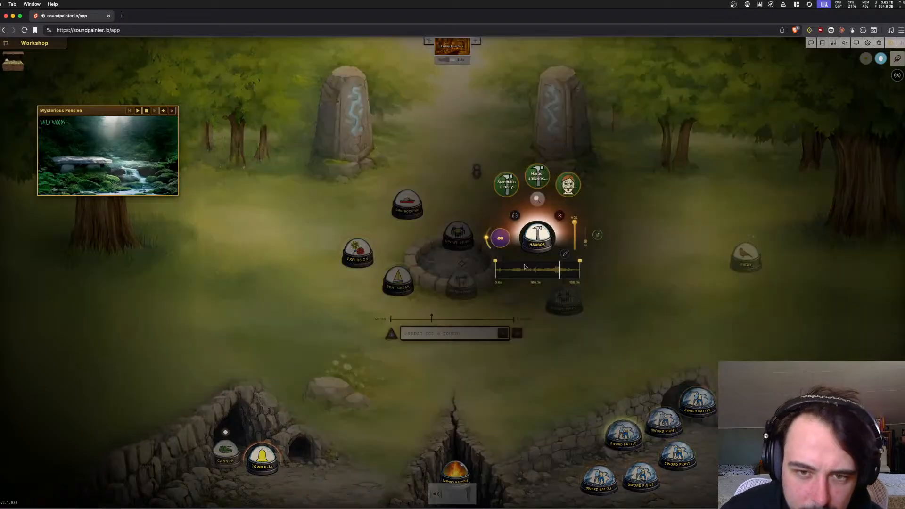
drag(575, 270, 543, 278)
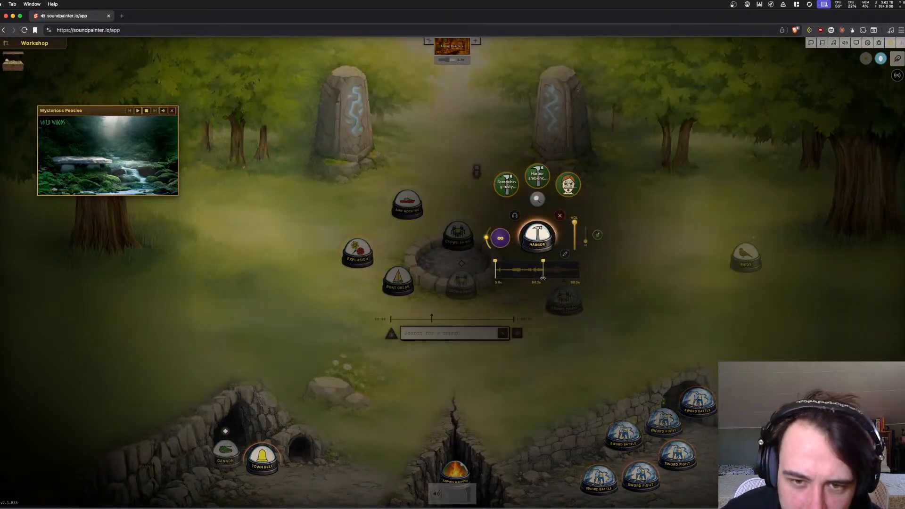
click(618, 252)
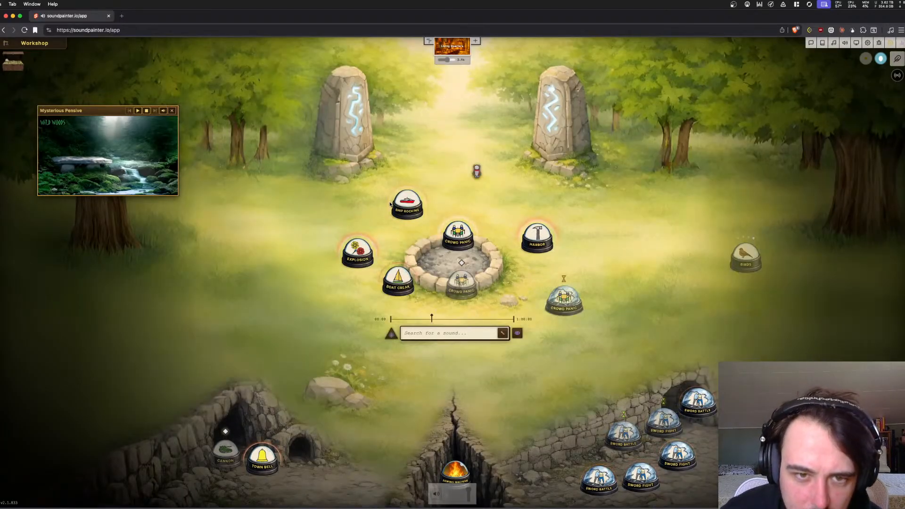
Raise the ship rocking chip's volume, move its clip start slightly later, and restart the crowd panic chip on the ring's far rim
click(407, 204)
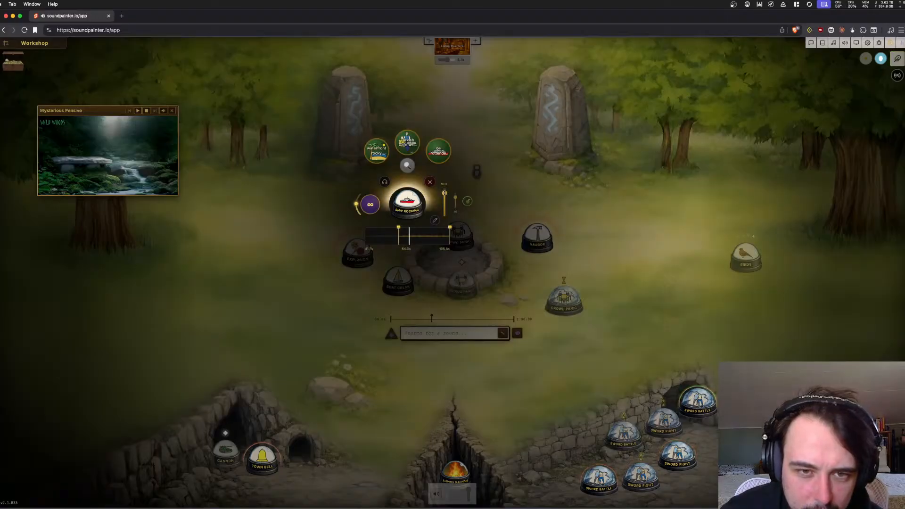
click(490, 250)
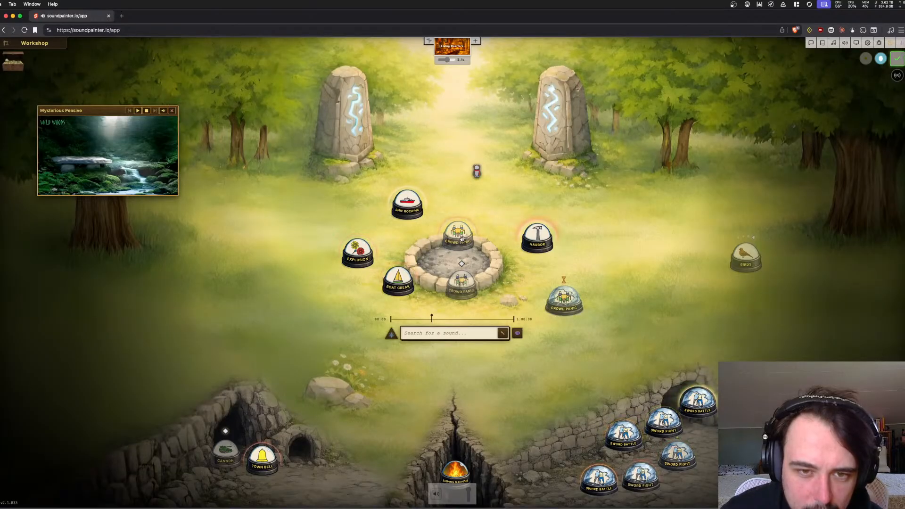
click(461, 238)
click(472, 231)
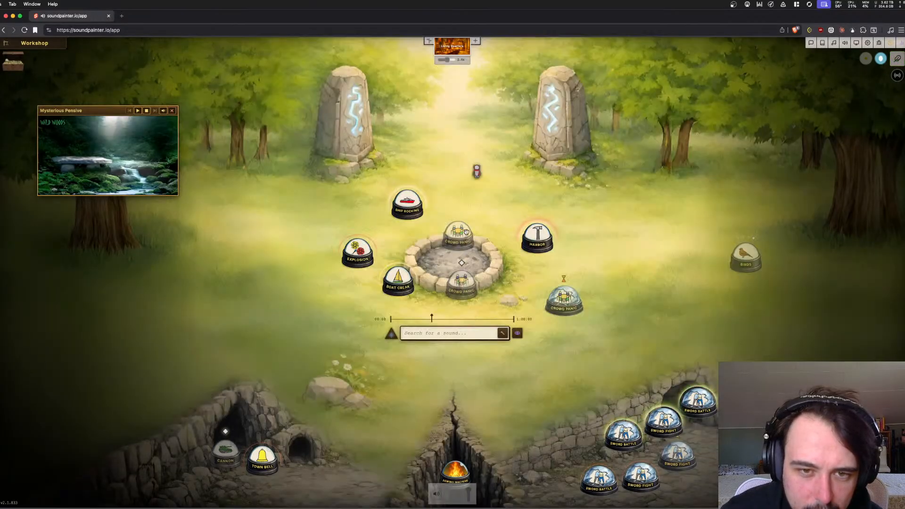
Search for "thunder" and place distant thunder1.mp3 on the grass left of the explosion chip
click(447, 333)
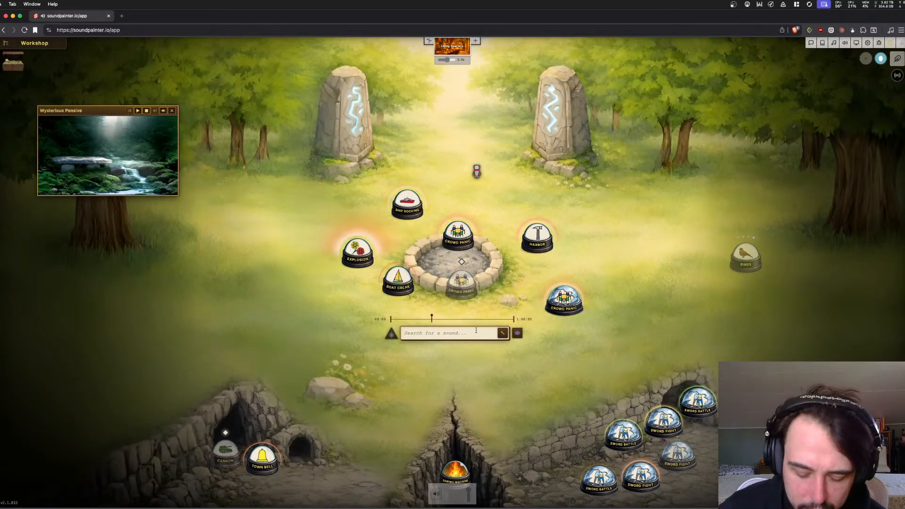
text(thunder)
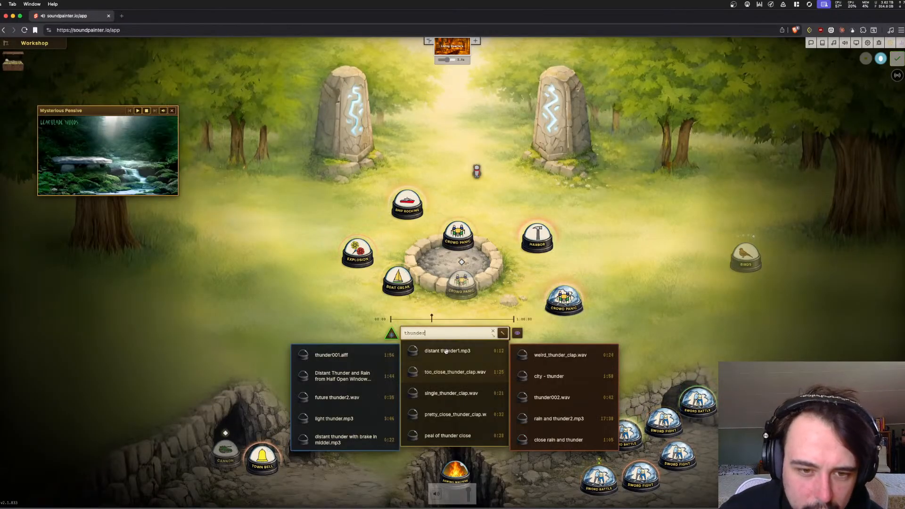
click(445, 352)
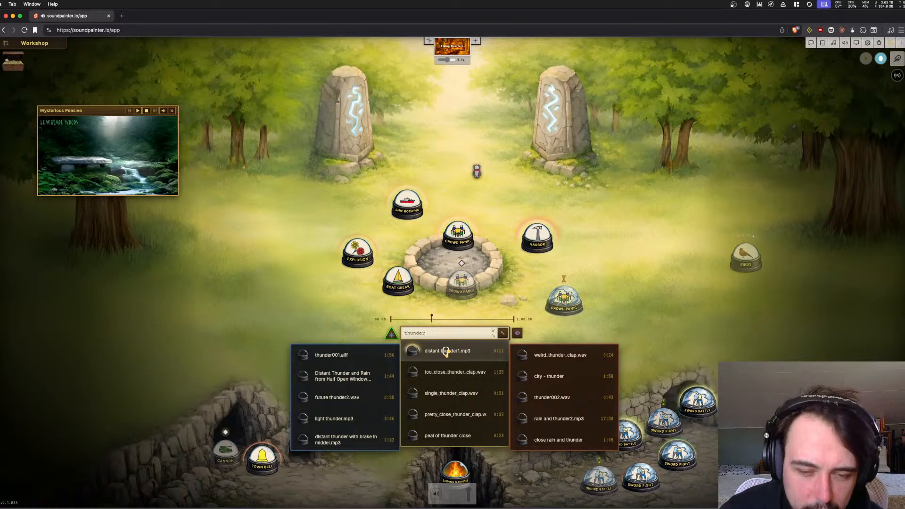
drag(445, 351, 297, 234)
Search for "thunder" again and place single_thunder_clap.wav in front of the right standing stone
click(468, 332)
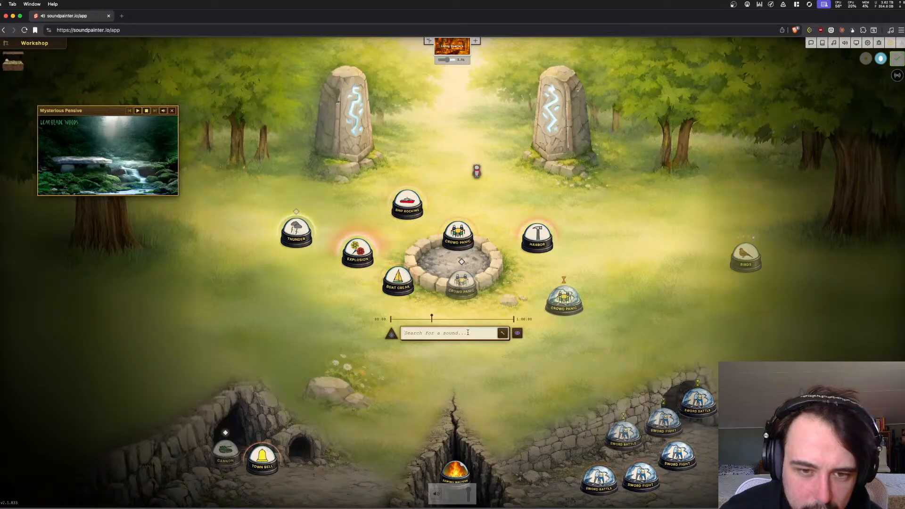
text(thunder)
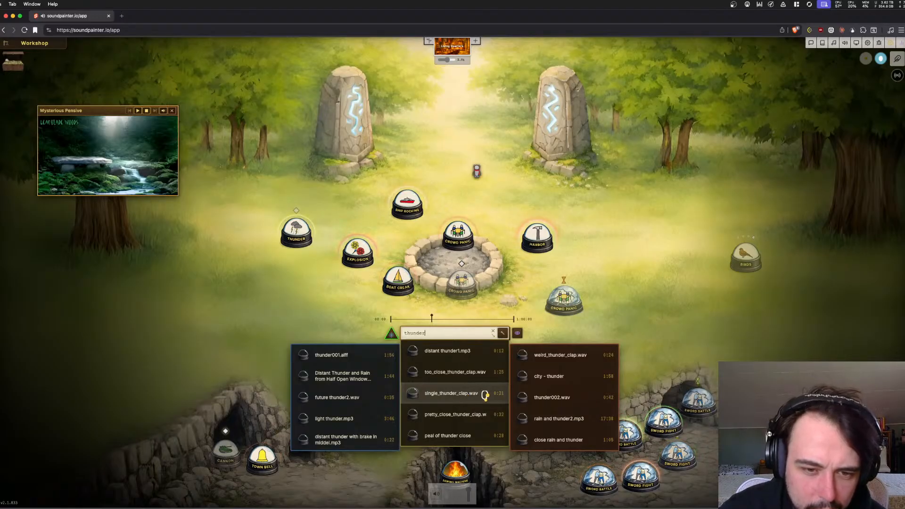
drag(460, 394, 518, 190)
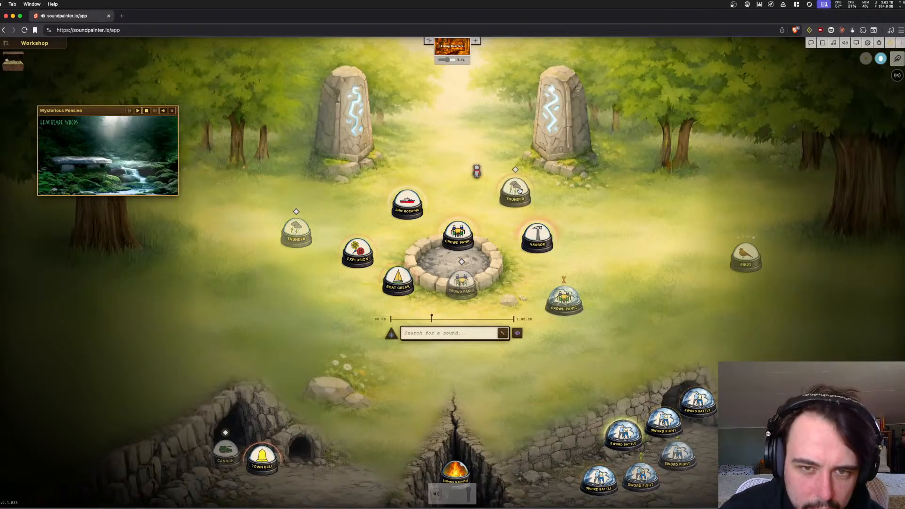
Return the listener figure to its dock and delete the fire chip in the ground crack
drag(472, 168, 463, 431)
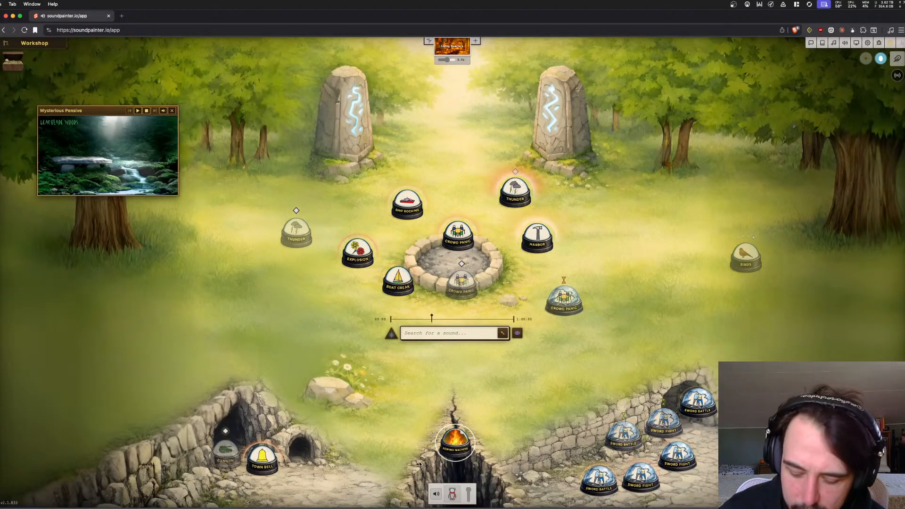
key(Delete)
click(472, 283)
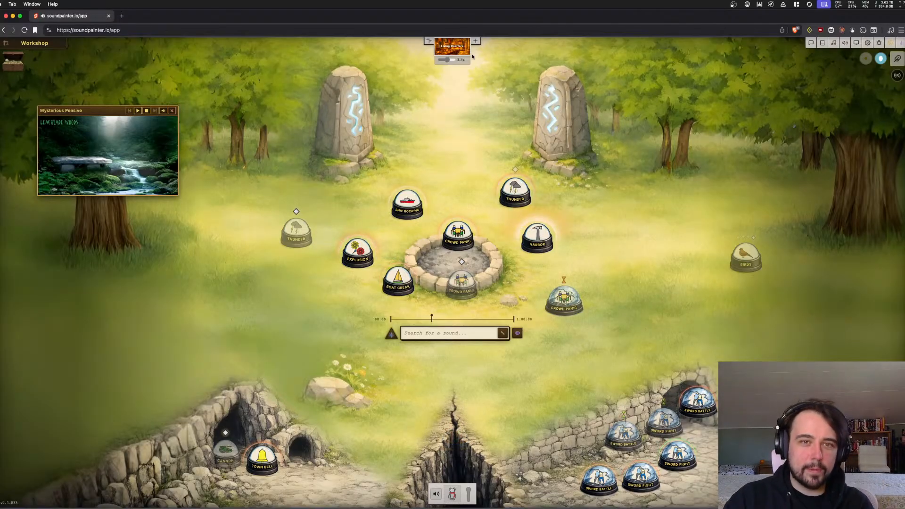
Rename the scene as Harbor Panic
text(Harbor)
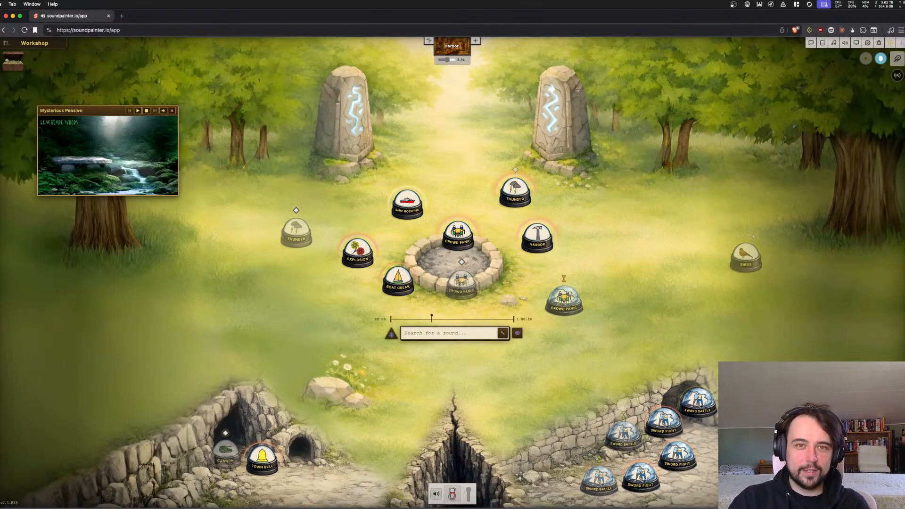
text( Panic)
key(Return)
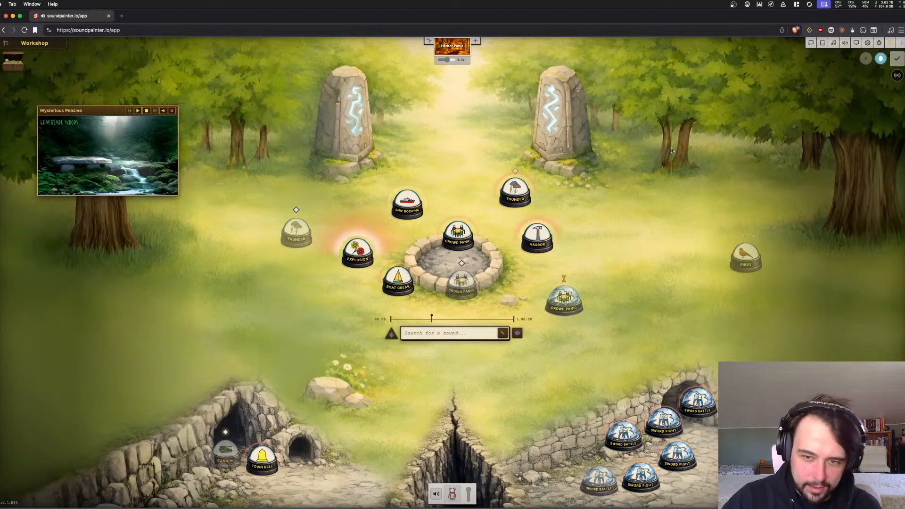
Close the Mysterious Pensive music player and delete the birds chip at the clearing's far right
click(172, 110)
click(90, 156)
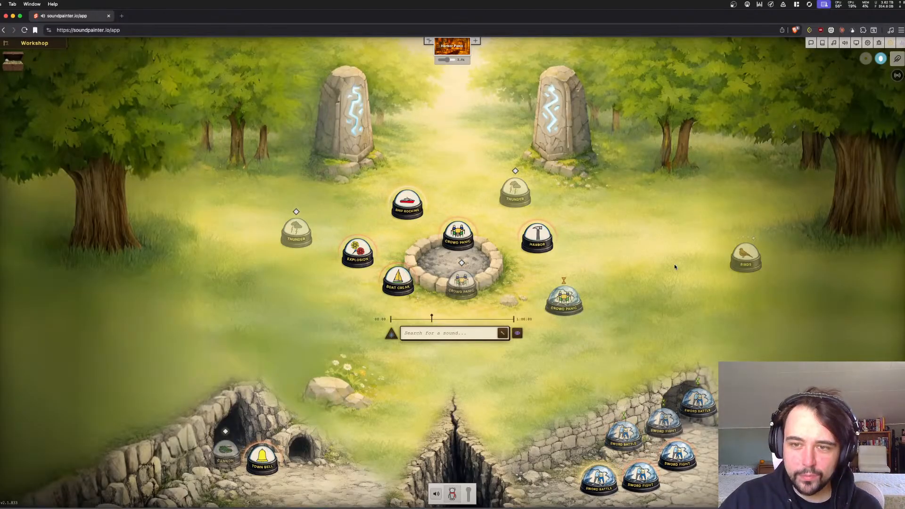
click(742, 259)
key(Delete)
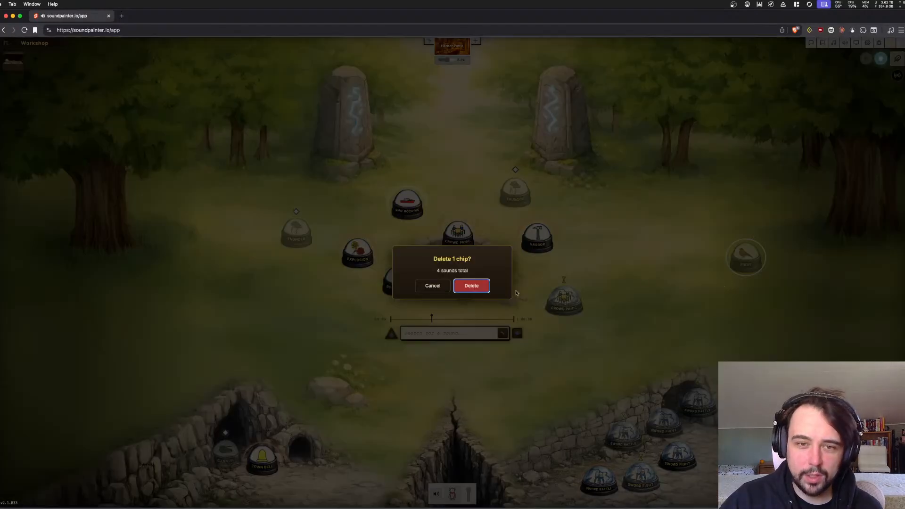
click(472, 285)
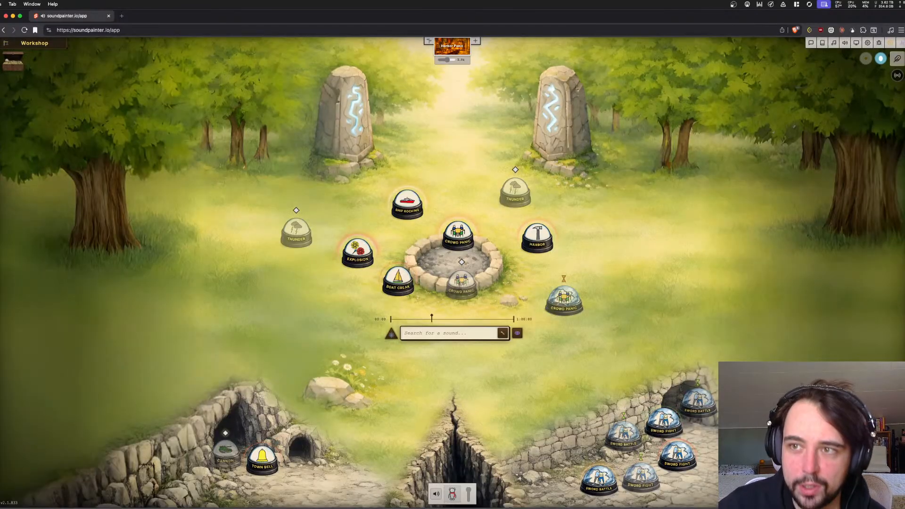
Replace the scene's cover picture with the image of sailing ships in a harbor at sunset
click(897, 60)
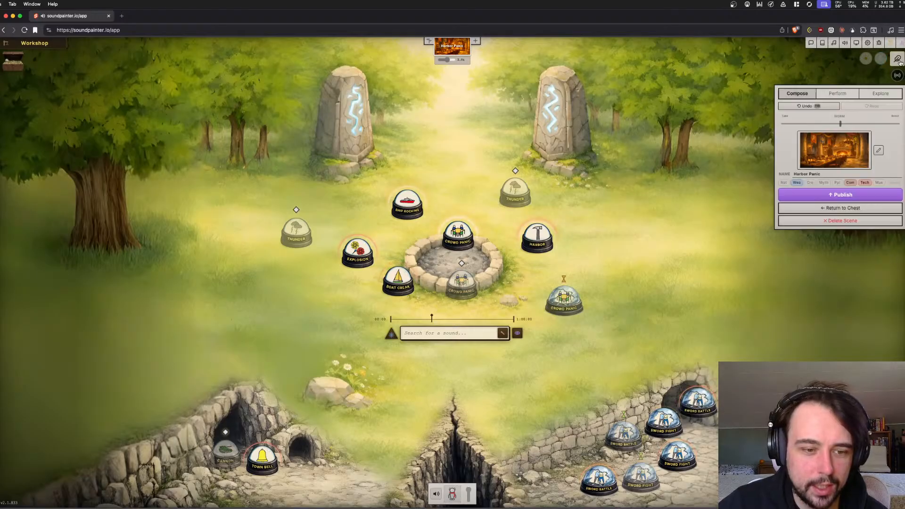
click(879, 151)
click(483, 273)
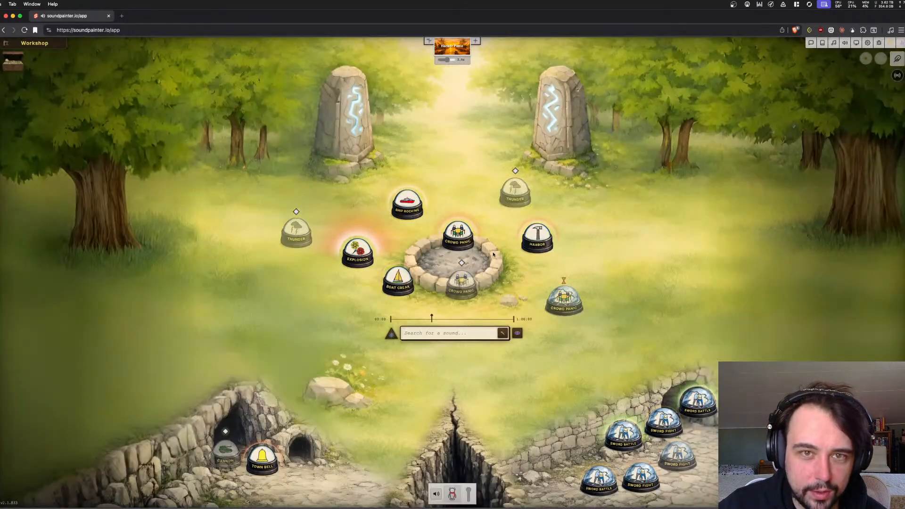
Add the Ppl category tag to the scene and remove its Tech tag
click(897, 58)
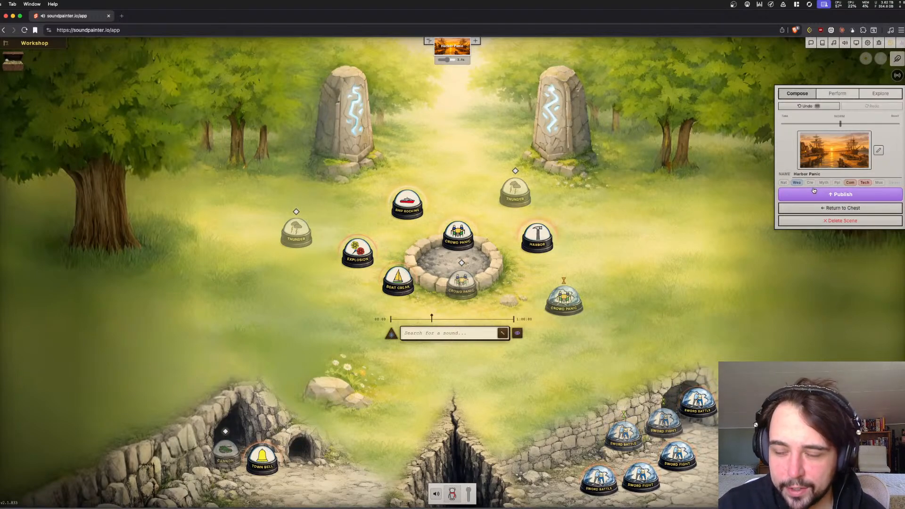
click(838, 184)
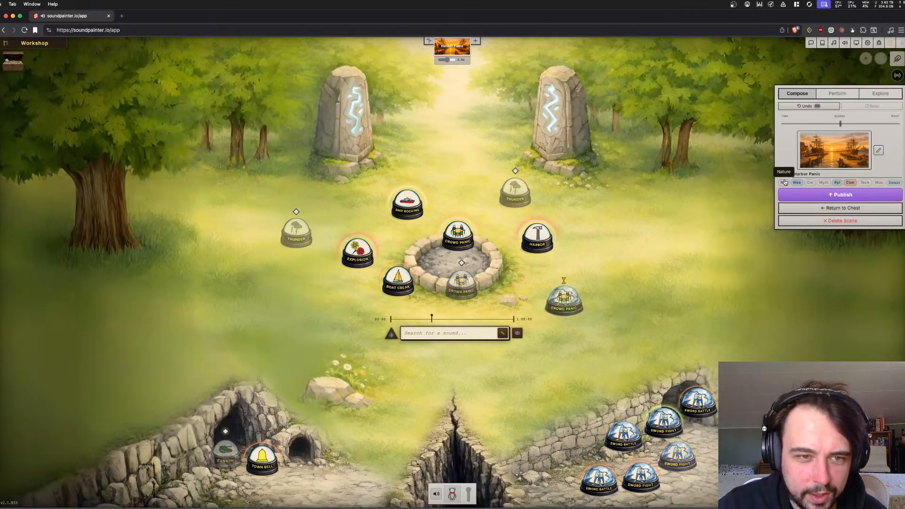
click(717, 178)
Start both thunder chips and open the scene's Compose settings
click(518, 189)
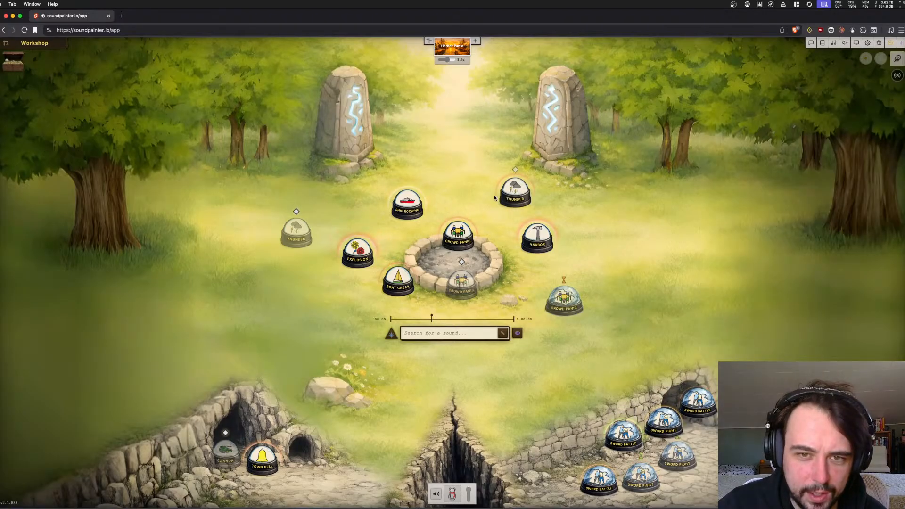
click(291, 234)
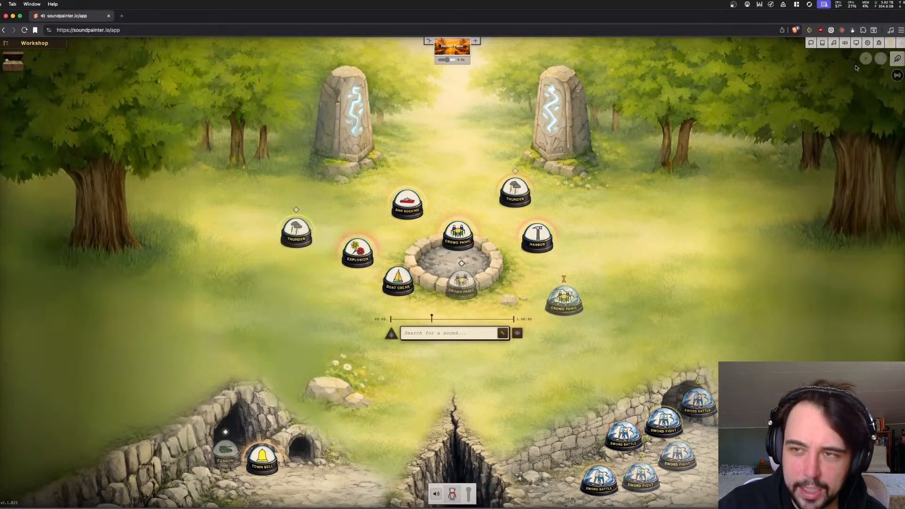
click(898, 59)
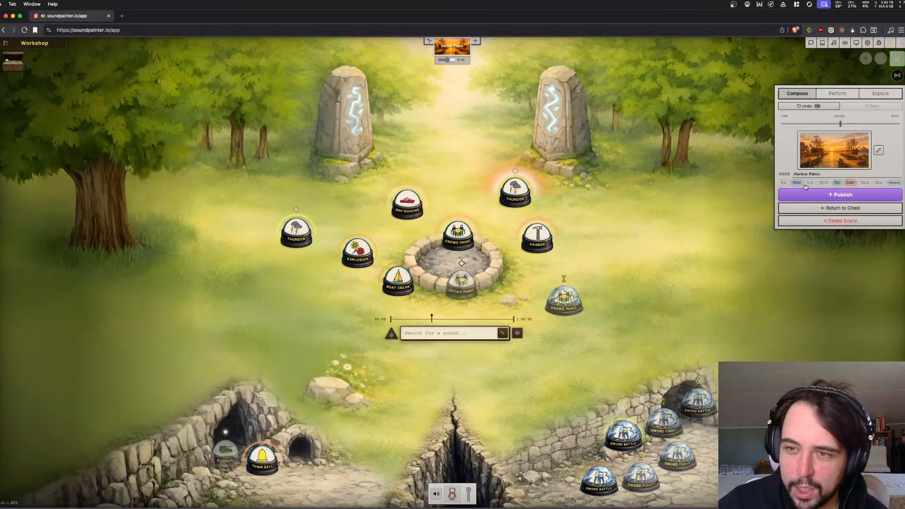
Switch the scene's Wea category tag off and back on
click(796, 185)
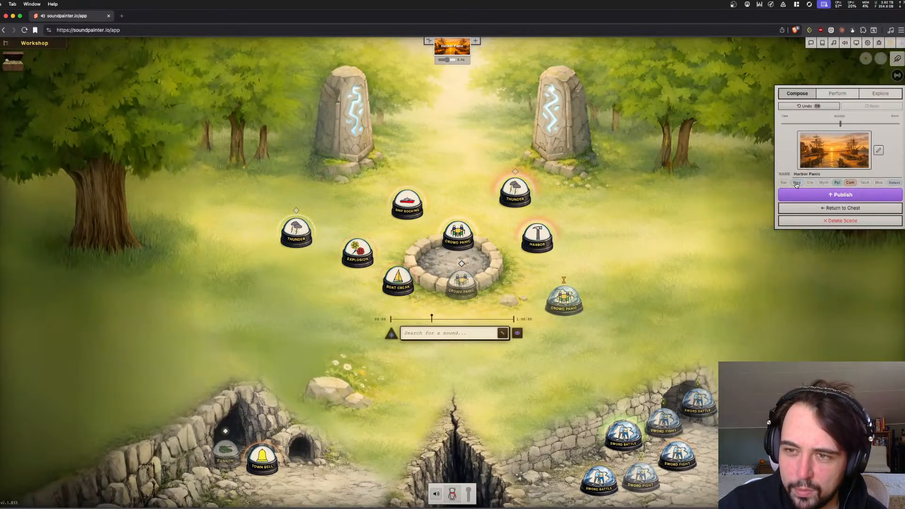
click(796, 184)
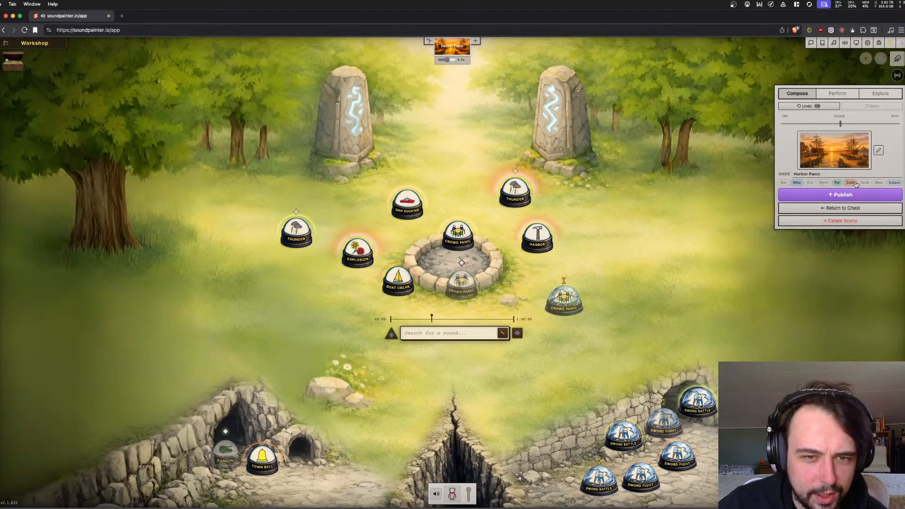
click(796, 183)
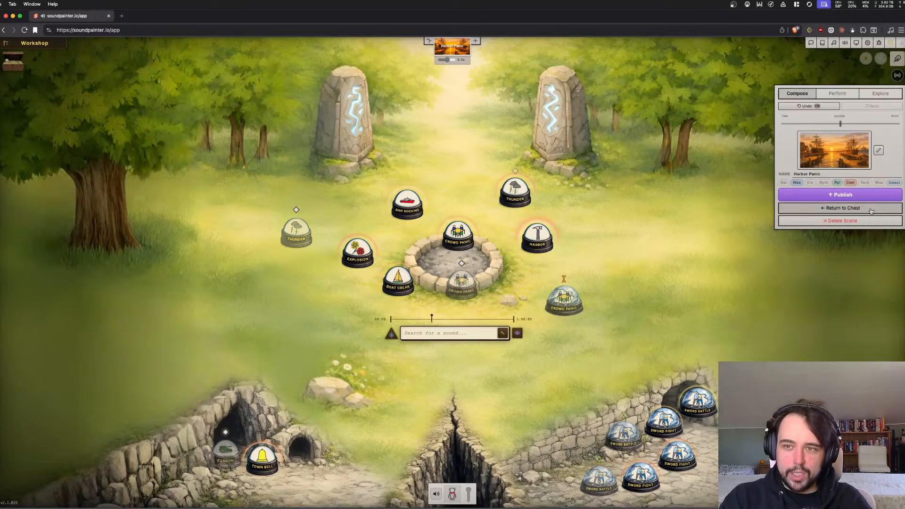
Fill the scene's publish form with the tags swordfight, combat and raid, and cancel without publishing
click(869, 193)
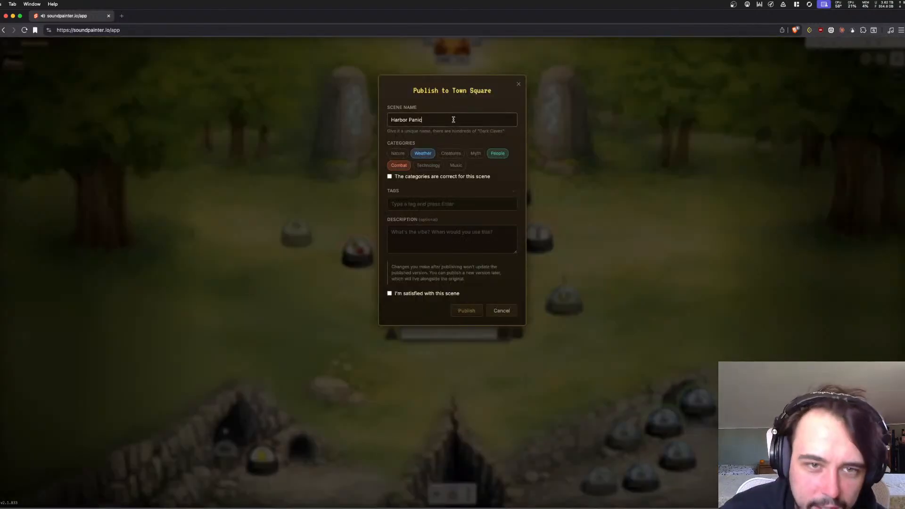
click(442, 204)
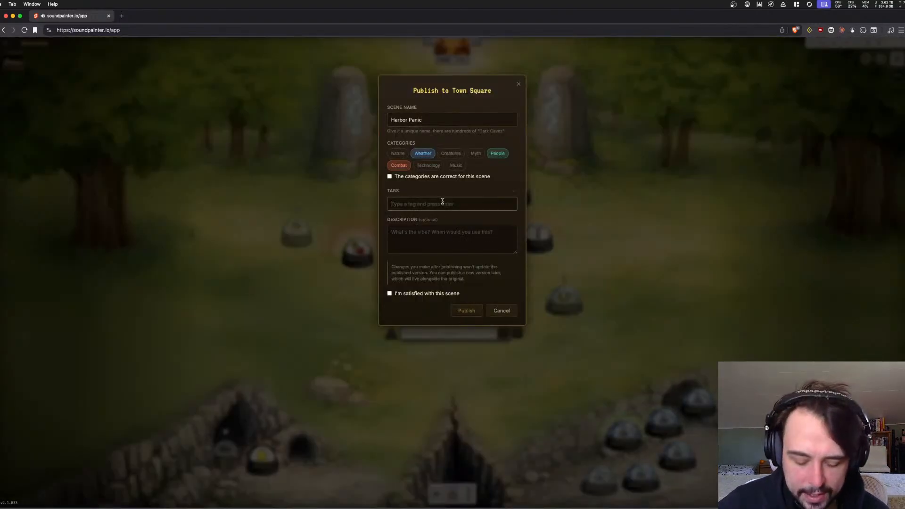
text(swordfig)
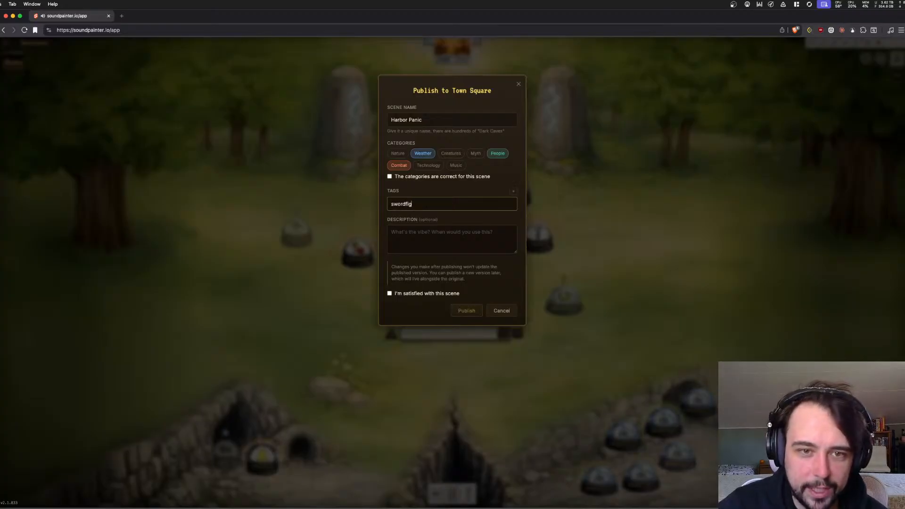
text(ht)
key(Return)
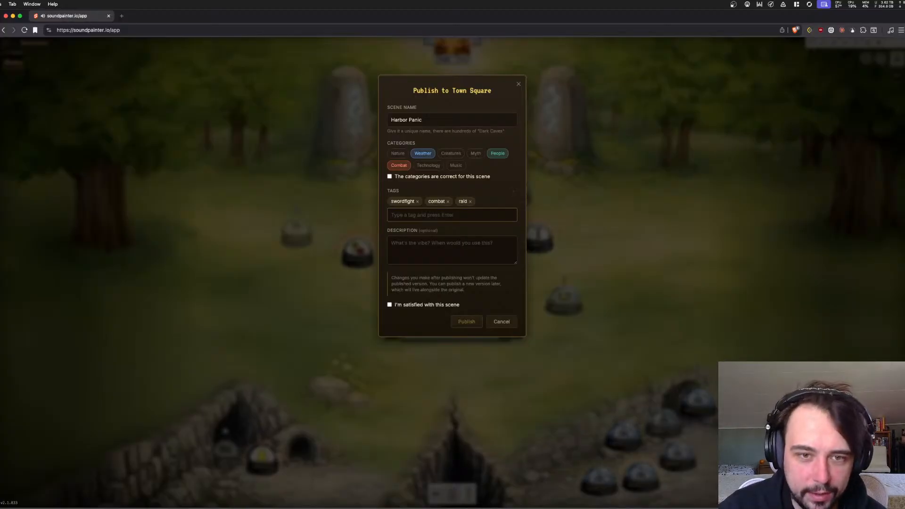
click(421, 249)
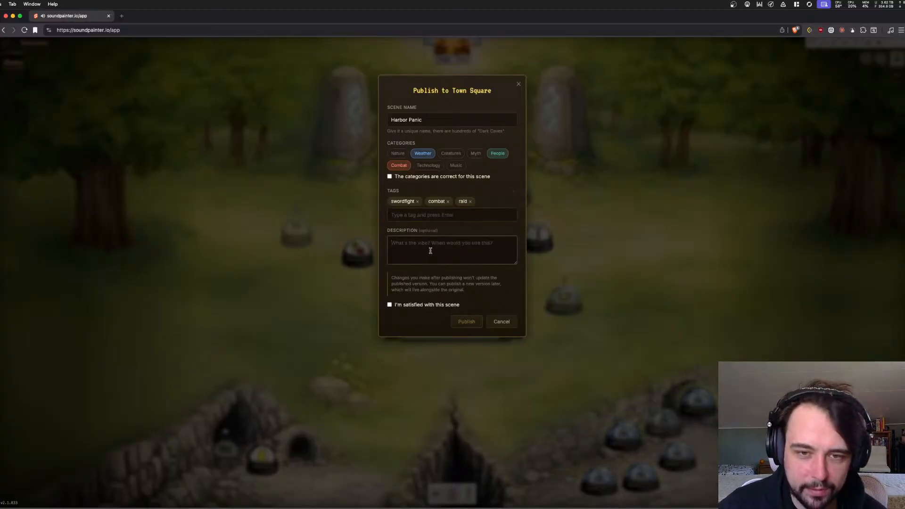
click(503, 324)
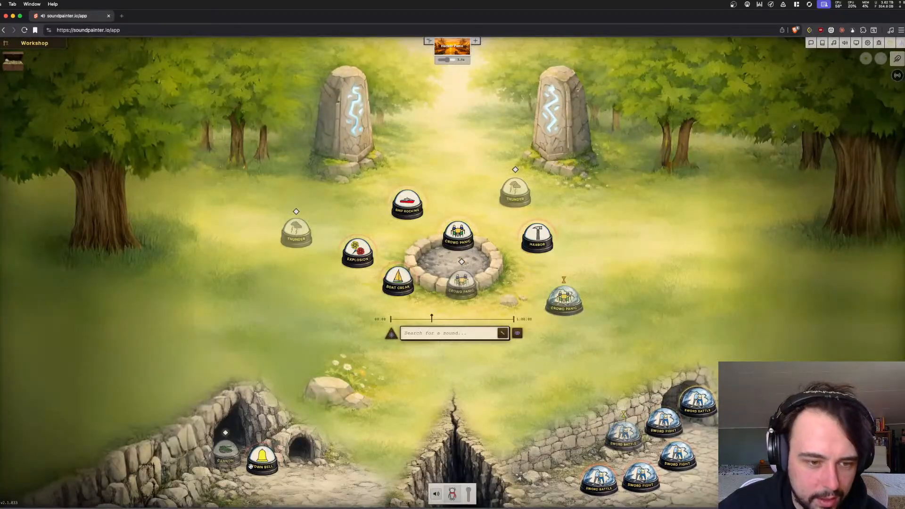
Switch the Town Bell chip from continuous looping to interval playback with the Default interval
click(262, 454)
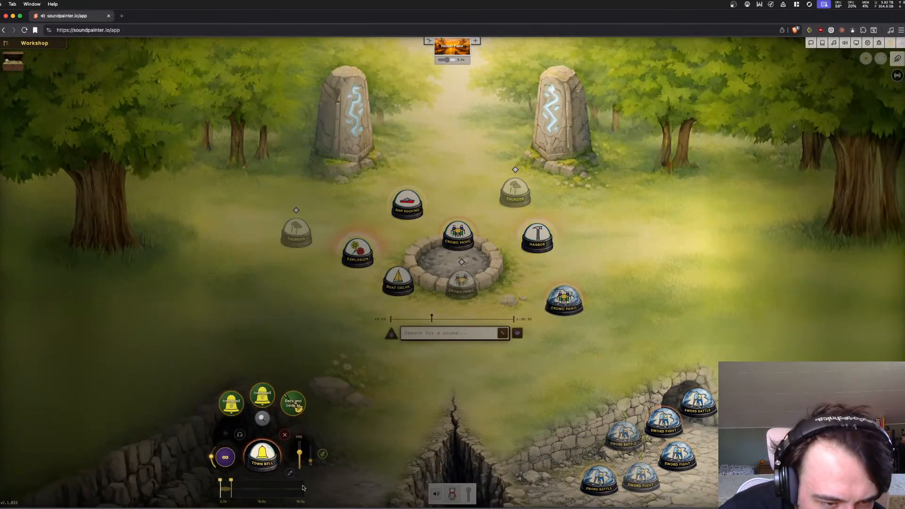
drag(230, 489, 231, 489)
click(226, 461)
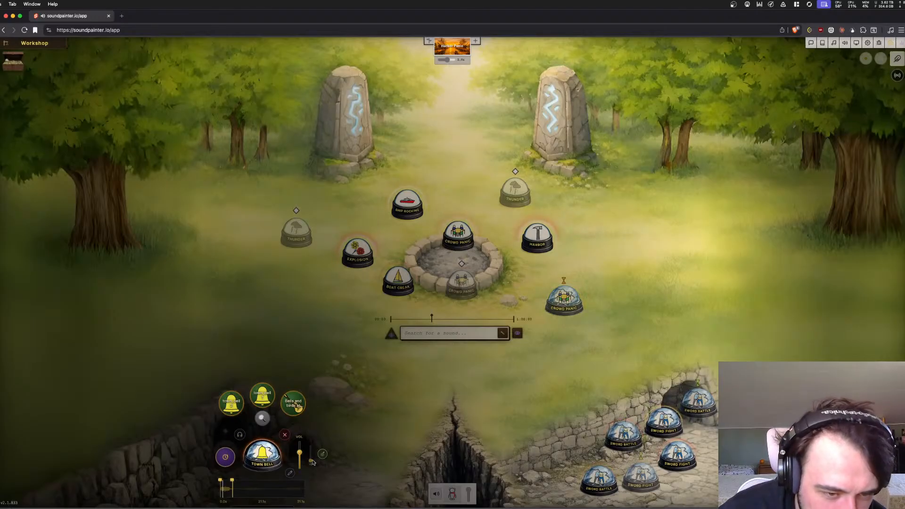
click(324, 451)
click(264, 454)
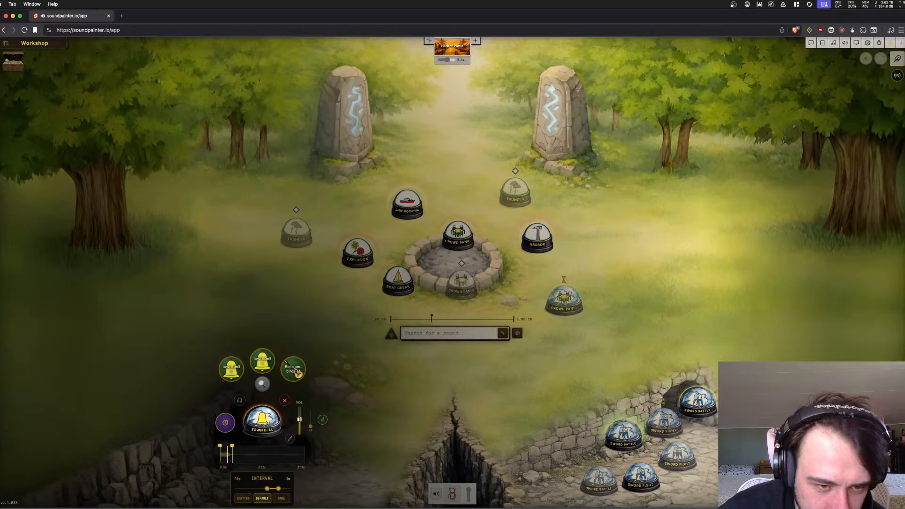
click(470, 391)
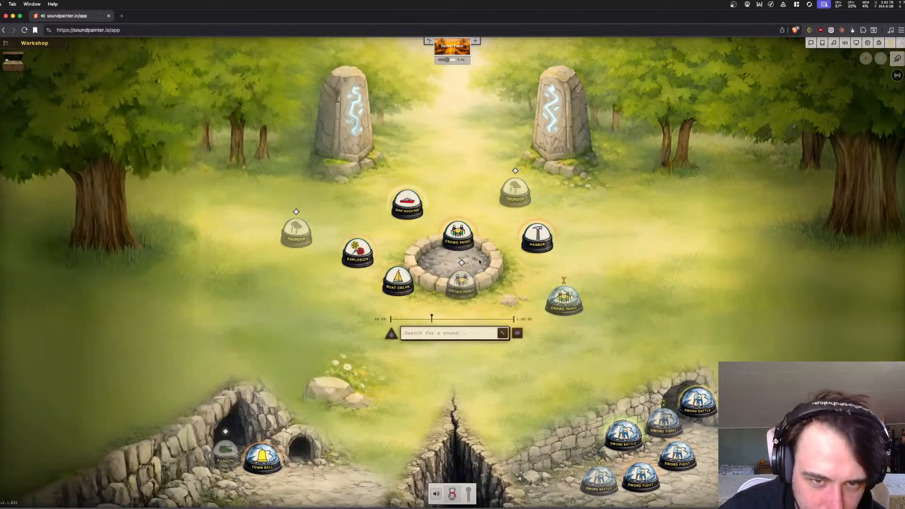
Shift the Crowd Panic chip at the stone ring's near edge slightly and play it
drag(463, 292, 458, 285)
click(456, 279)
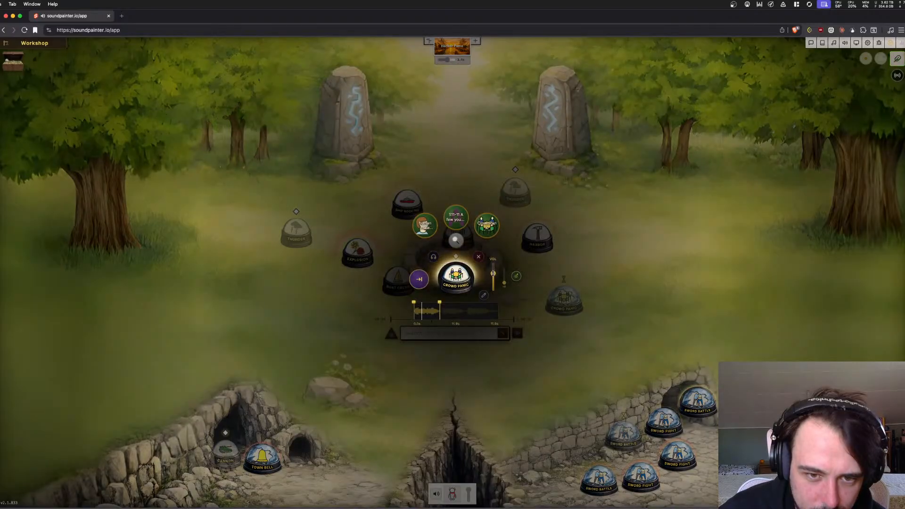
click(600, 256)
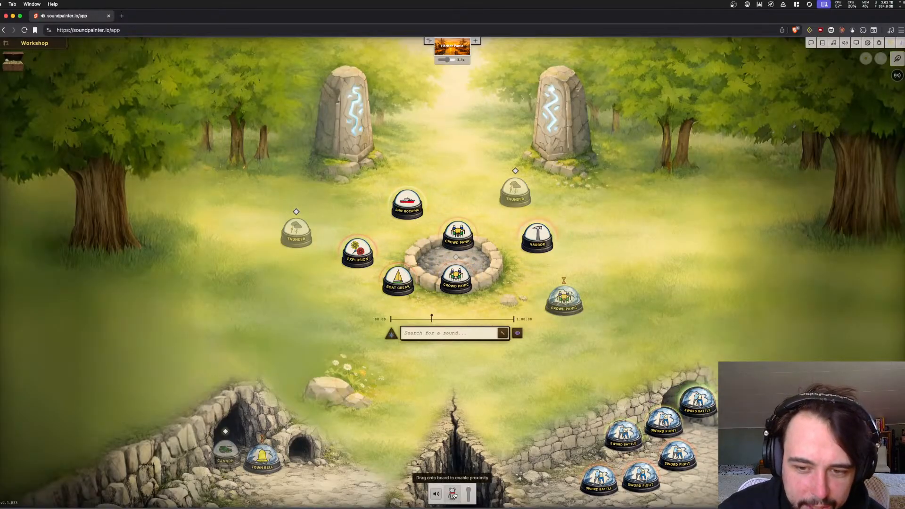
Place the listener figure on the board just below the stone ring to enable proximity
drag(452, 493, 454, 455)
drag(453, 493, 475, 327)
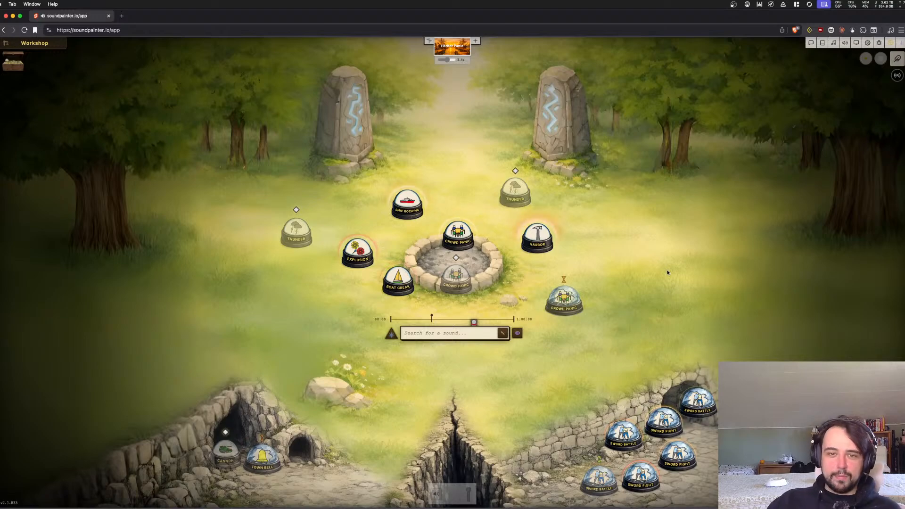
Check a Sword Fight chip's interval settings and spread the Sword Battle and Sword Fight chips farther apart among the stone ruins
click(655, 426)
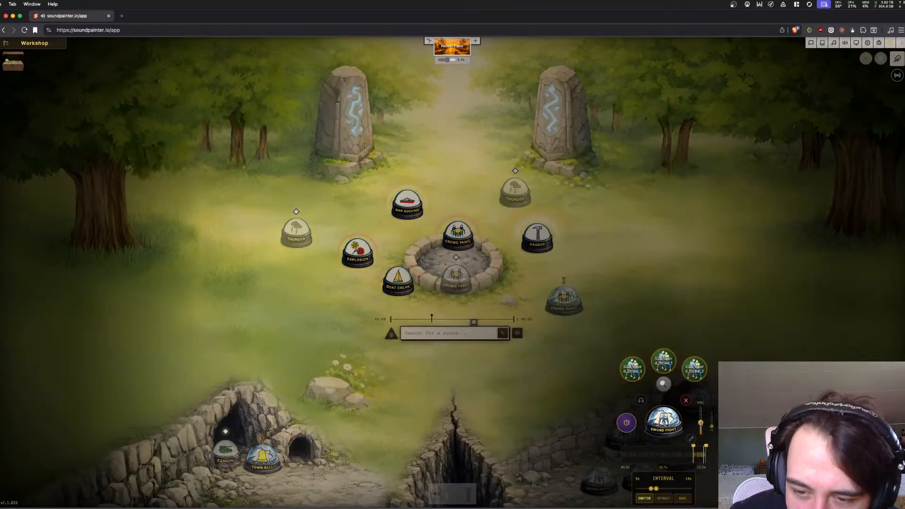
key(Escape)
click(624, 431)
drag(660, 421, 660, 428)
click(688, 433)
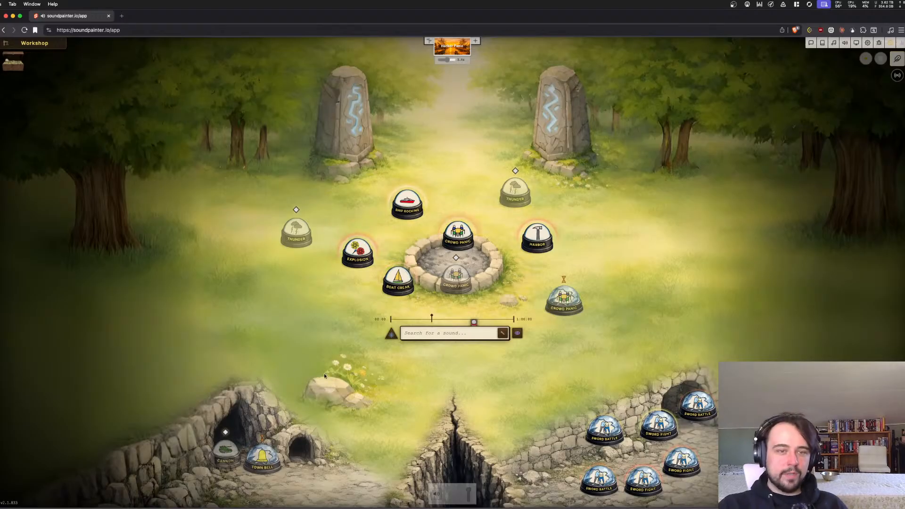
Play the one-shot chip at the cave entrance beside the Town Bell and switch to OBS
click(227, 457)
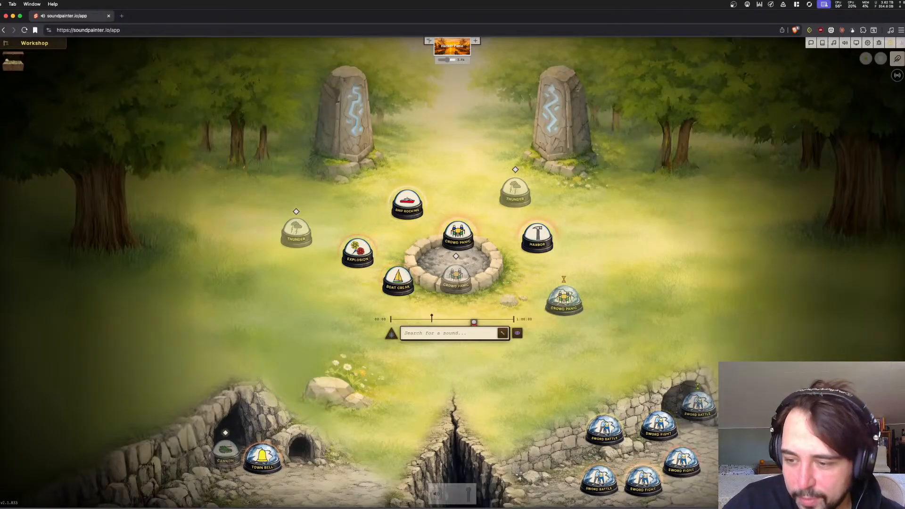
key(super+Tab)
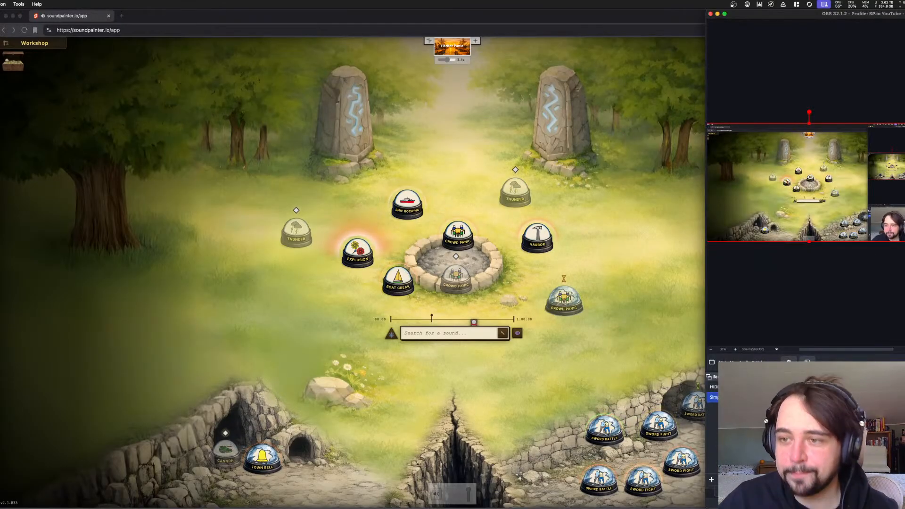